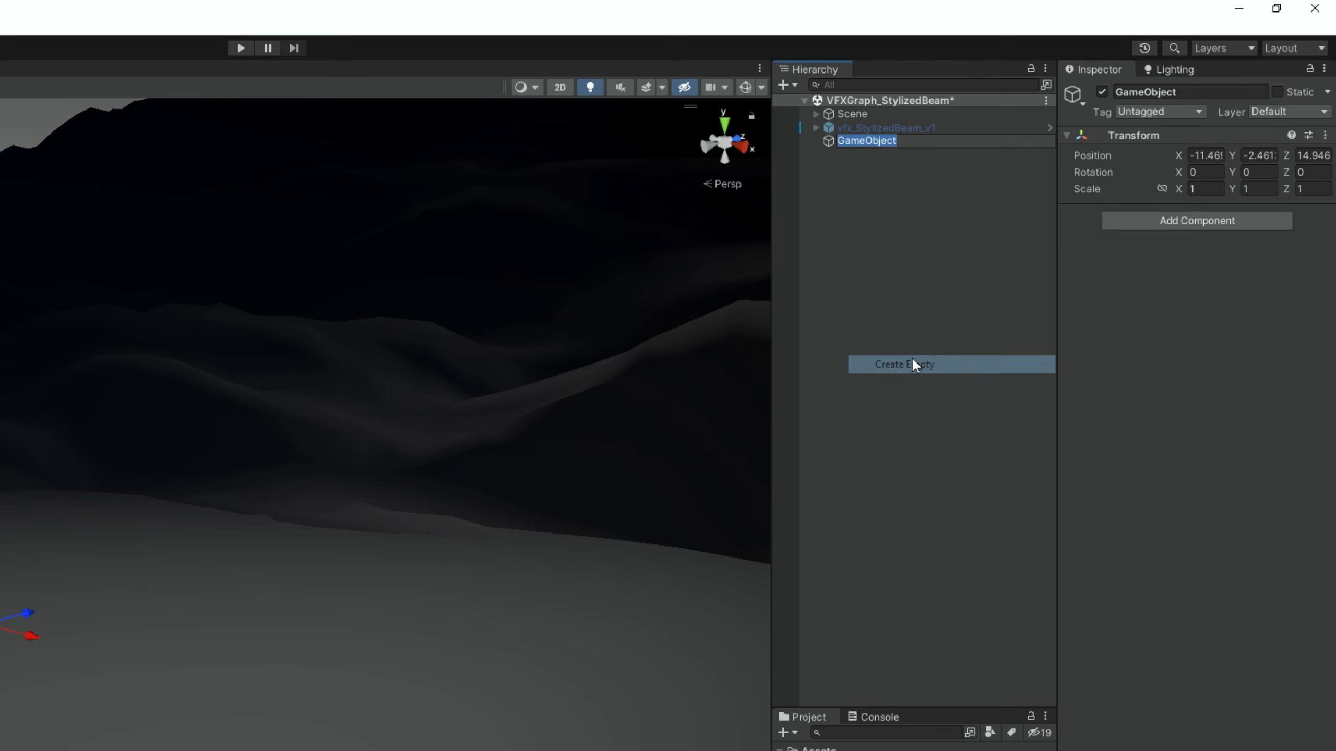
- Name the new empty object vfx_StylizedBeam_tut and reset its transform
text(vfx)
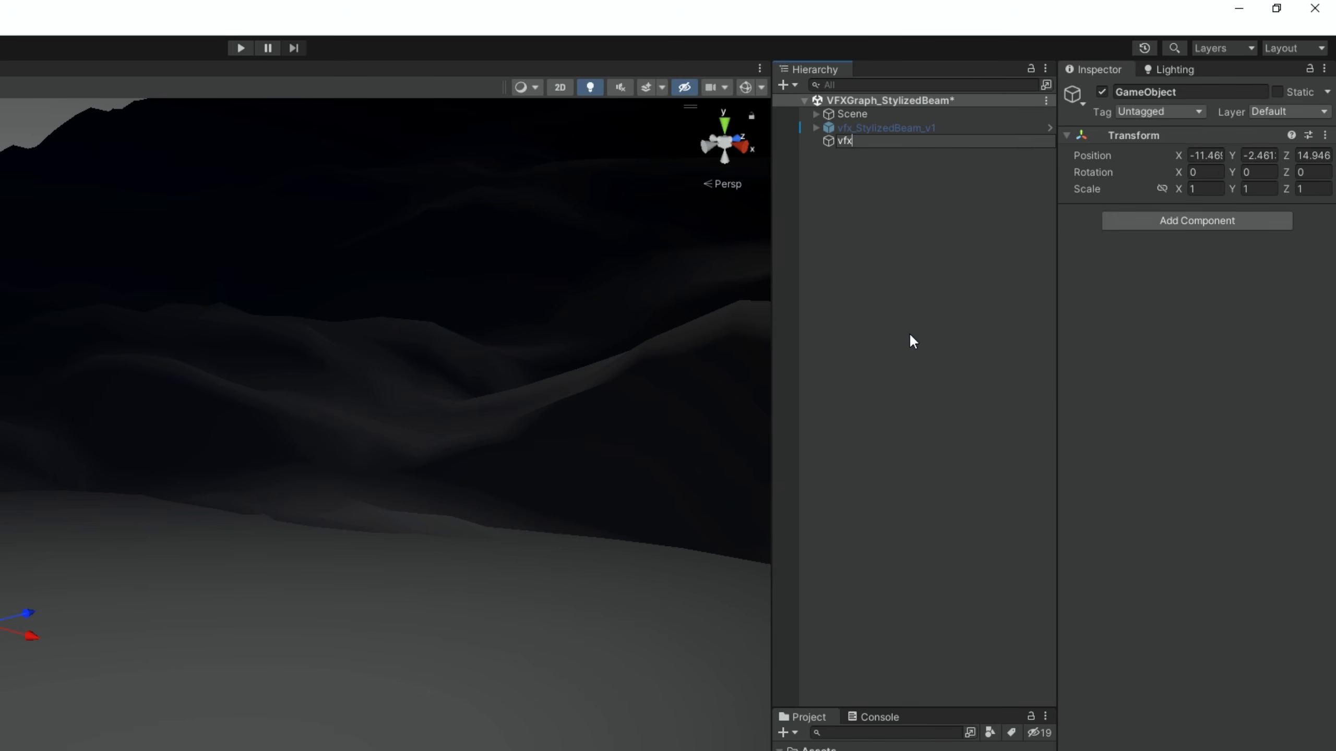
text(_StylizedBeam_tut)
key(Return)
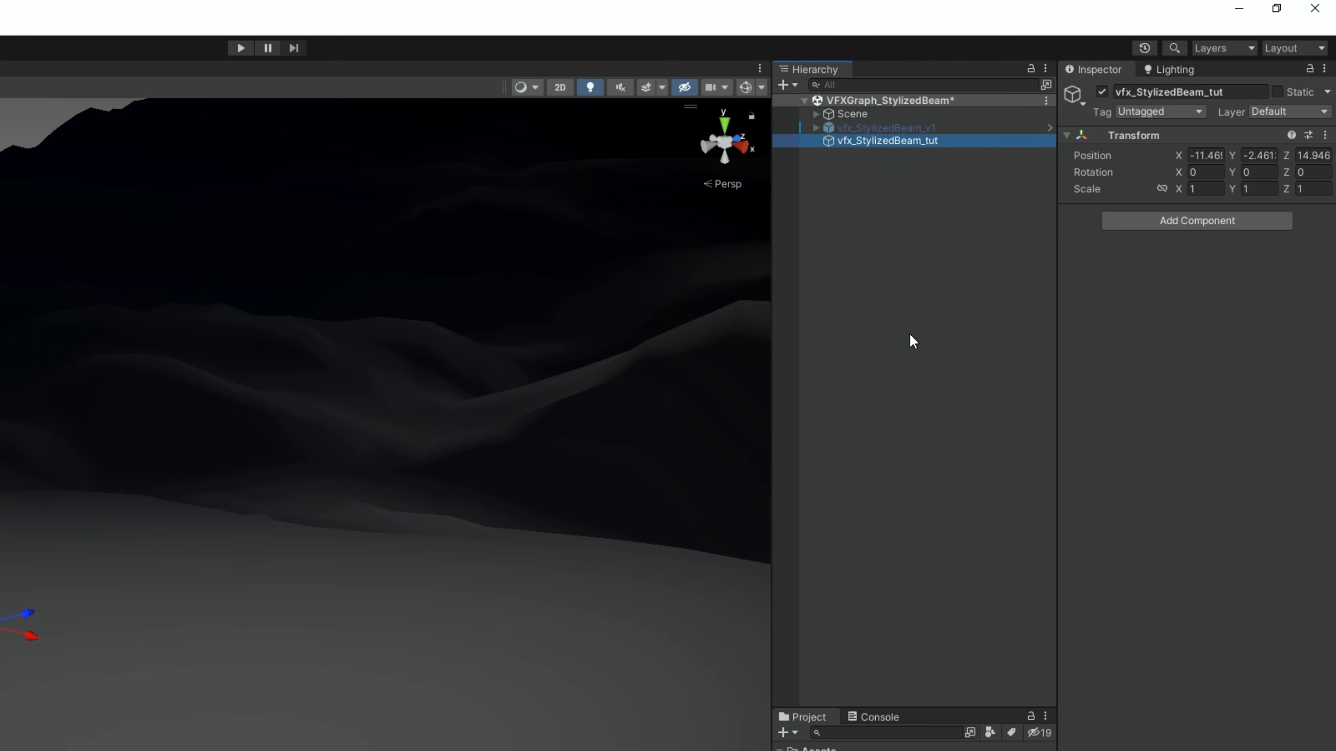
click(1324, 135)
click(1204, 152)
click(1257, 158)
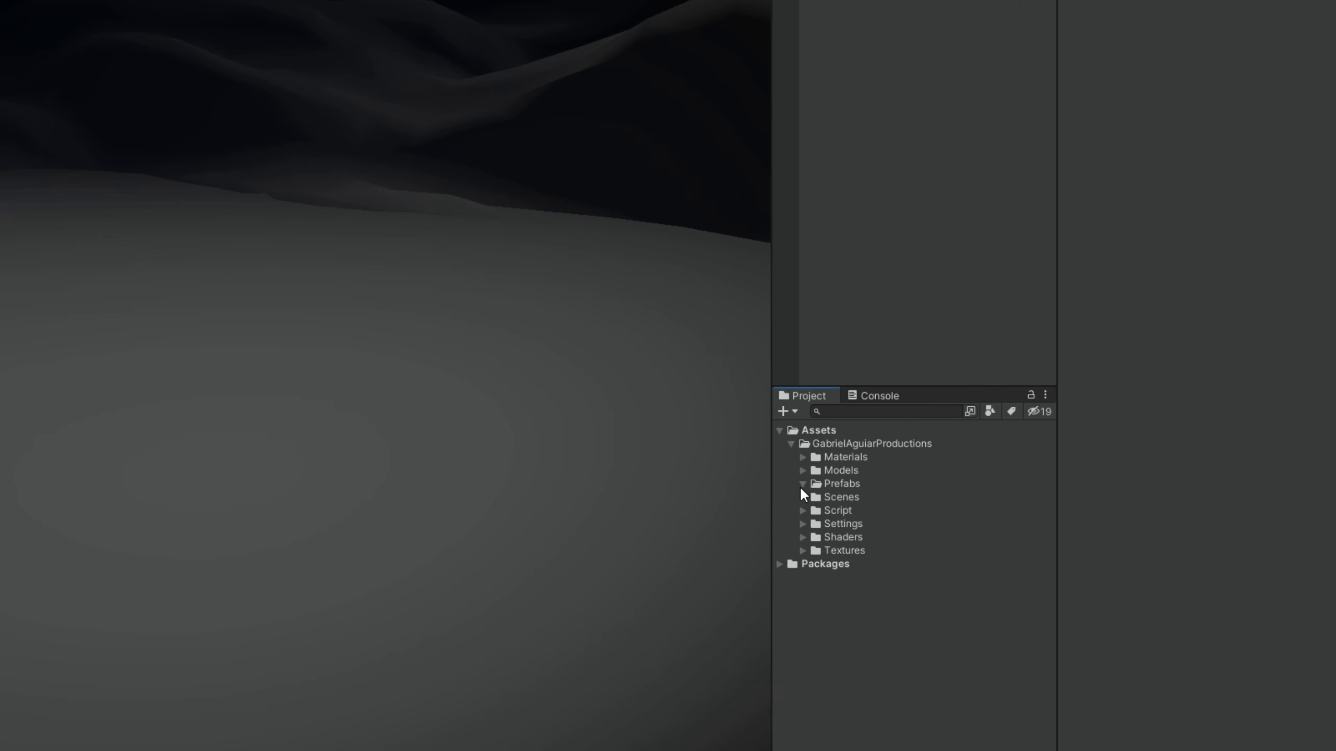
- Create a Visual Effect Graph named vfxgraph_StylizedBeam_tut in the VFXGraphs folder under Prefabs
click(986, 528)
click(862, 496)
right_click(900, 494)
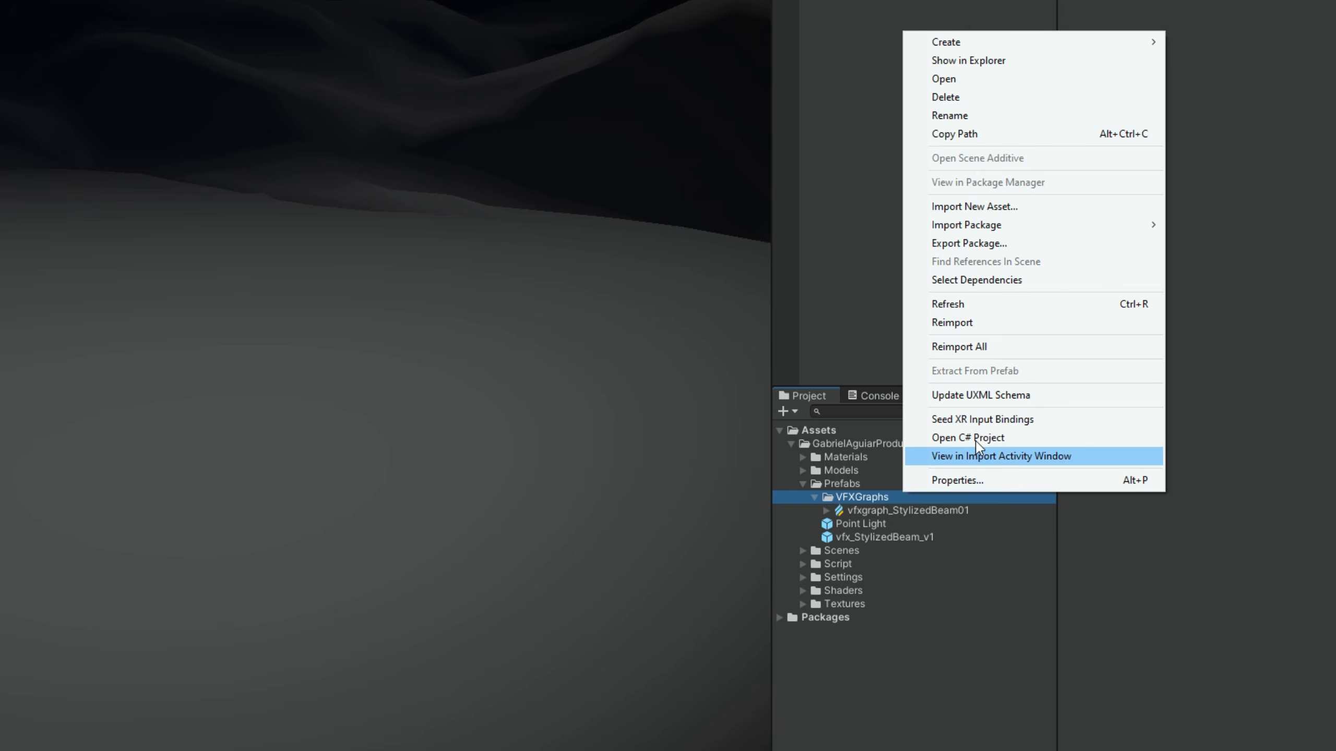
mouse_move(1060, 42)
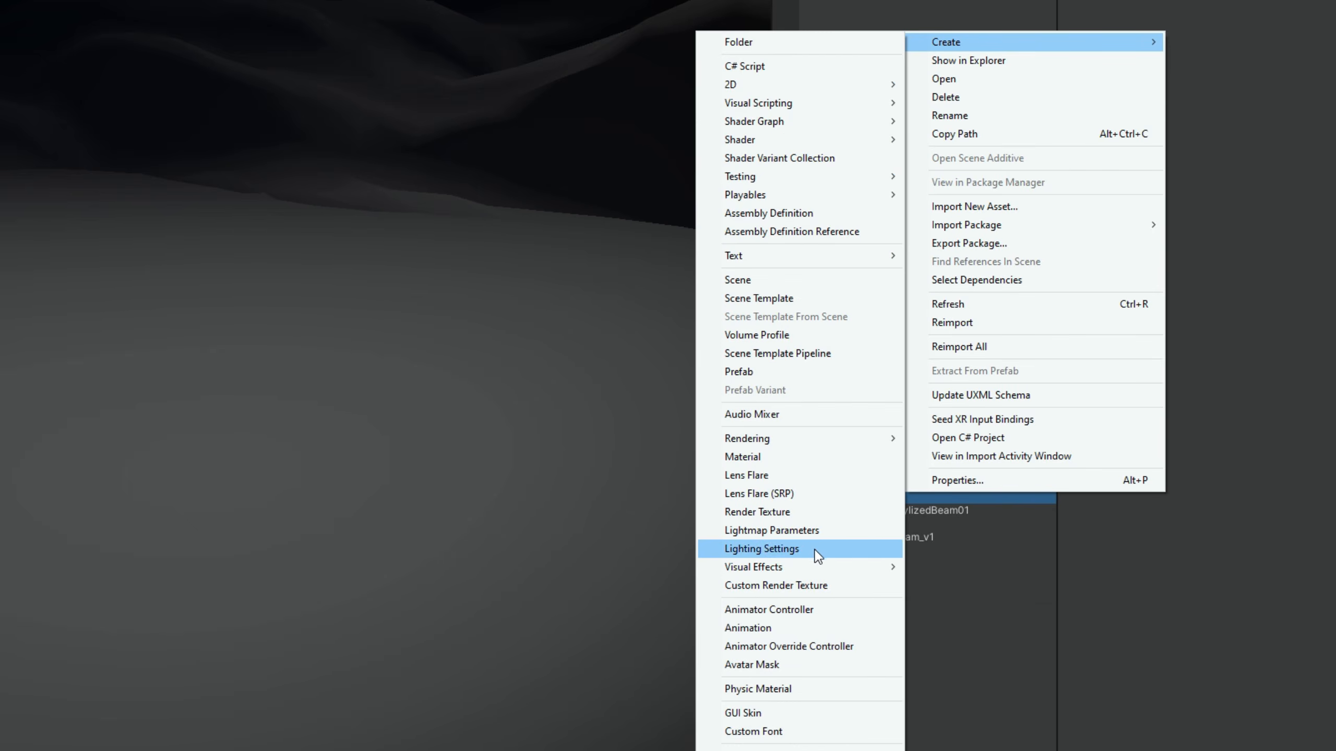
mouse_move(852, 566)
click(932, 560)
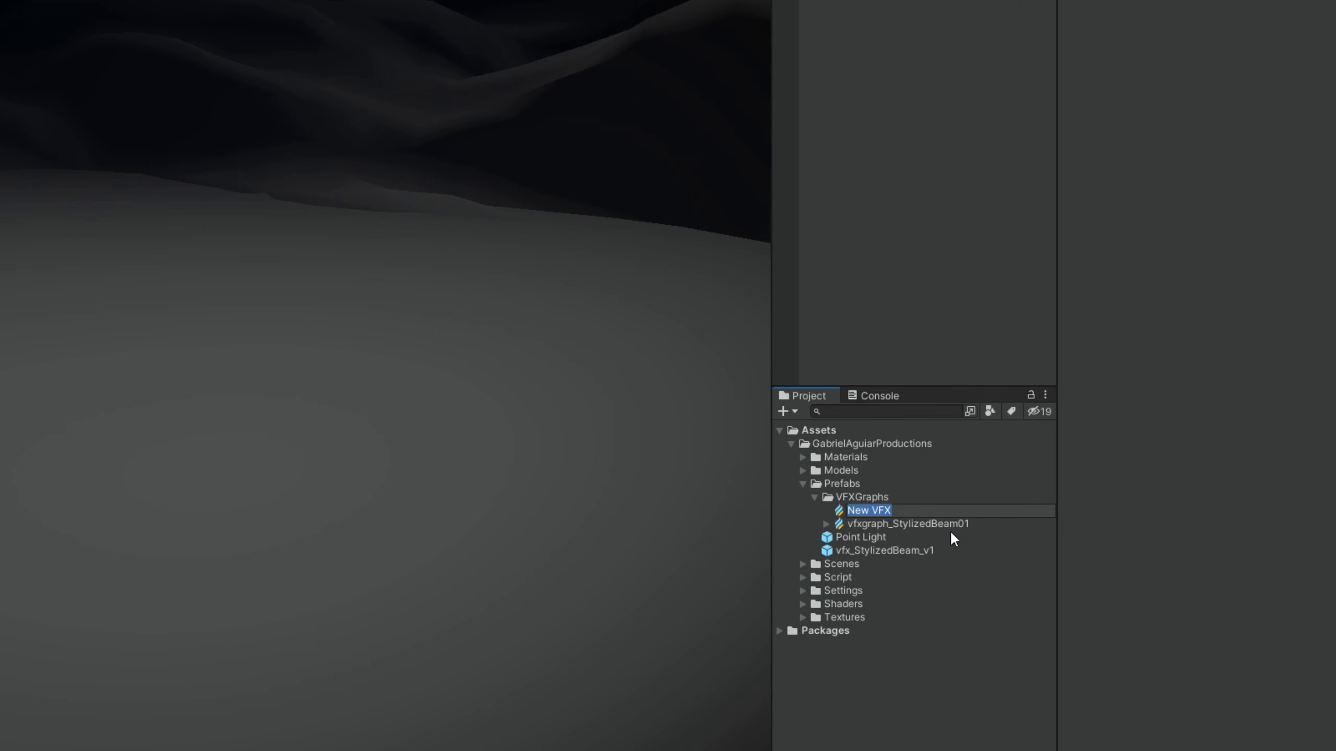
text(vfxgraph_StylizedBeam_tut)
key(Return)
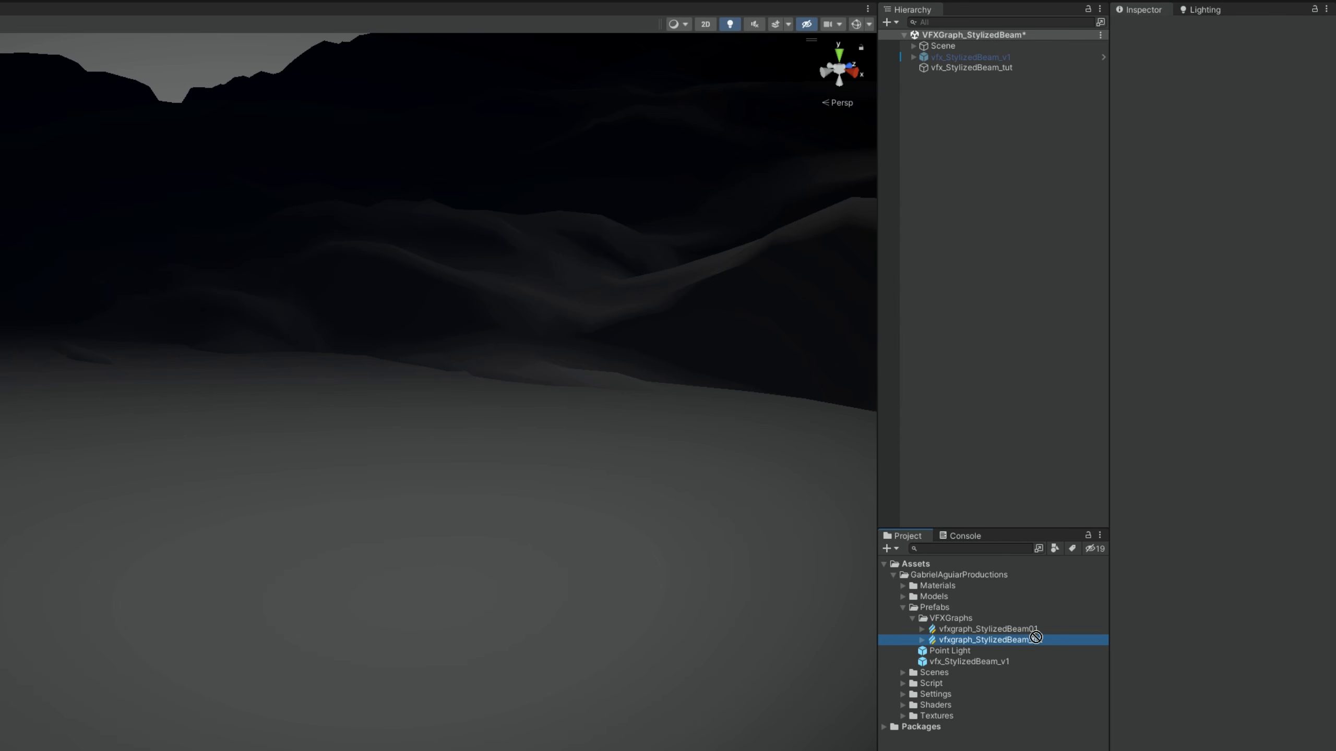
- Add vfxgraph_StylizedBeam_tut as a child of the vfx_StylizedBeam_tut object and reset its transform
drag(998, 641, 987, 68)
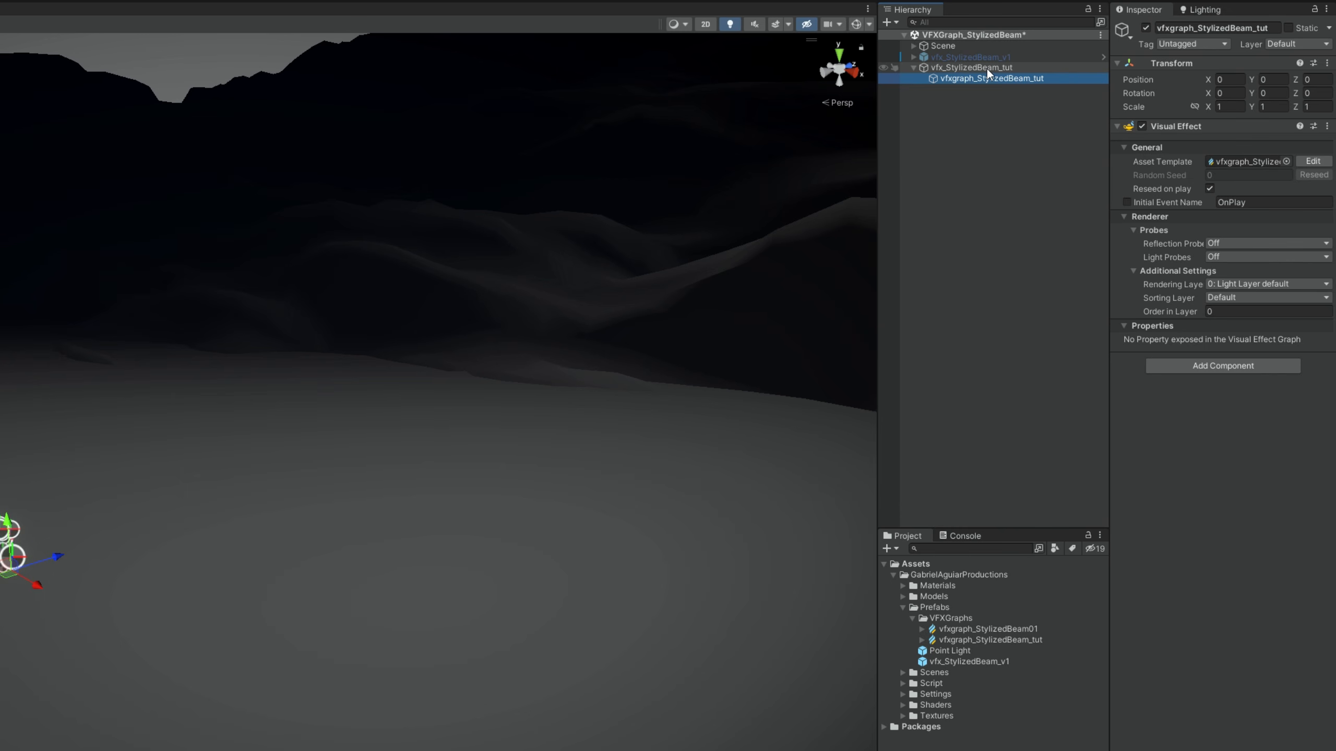
click(1326, 62)
click(1295, 79)
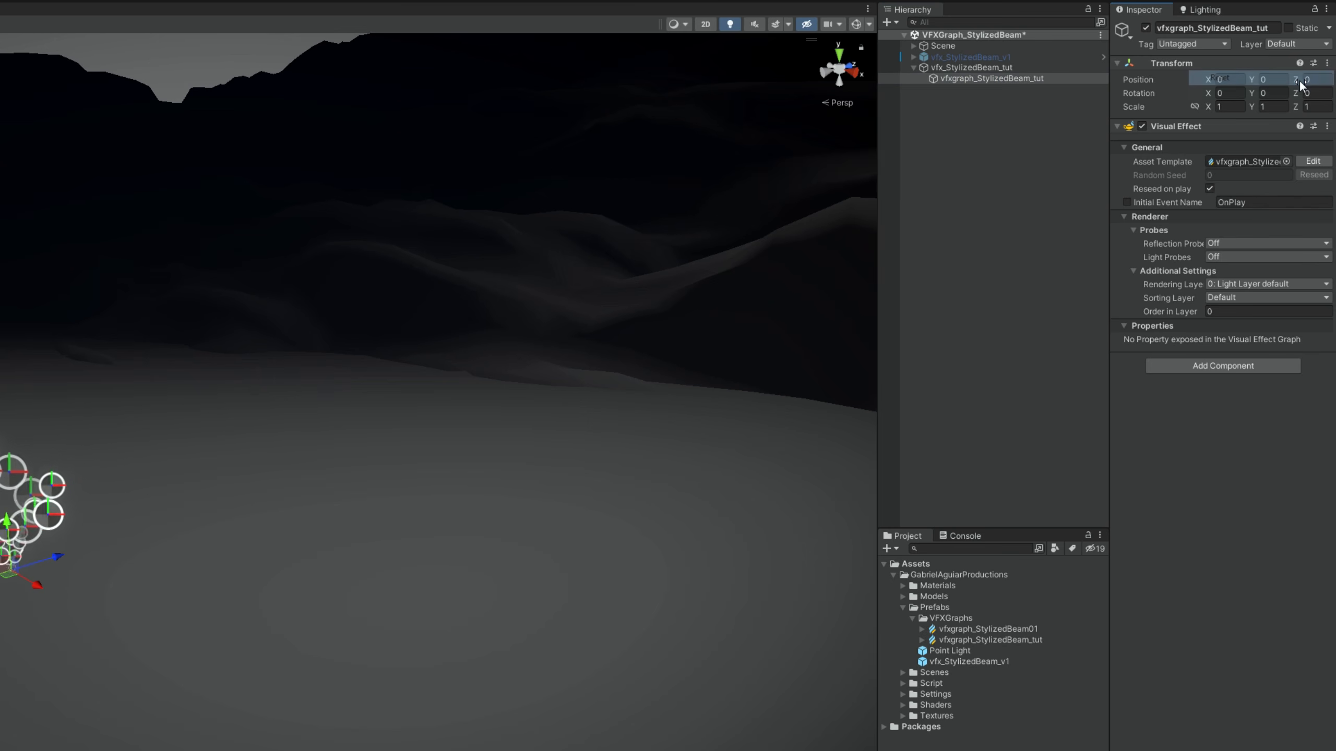
- Open the child effect's graph for editing, widen the graph window beside the Scene view and frame the particles
click(1313, 162)
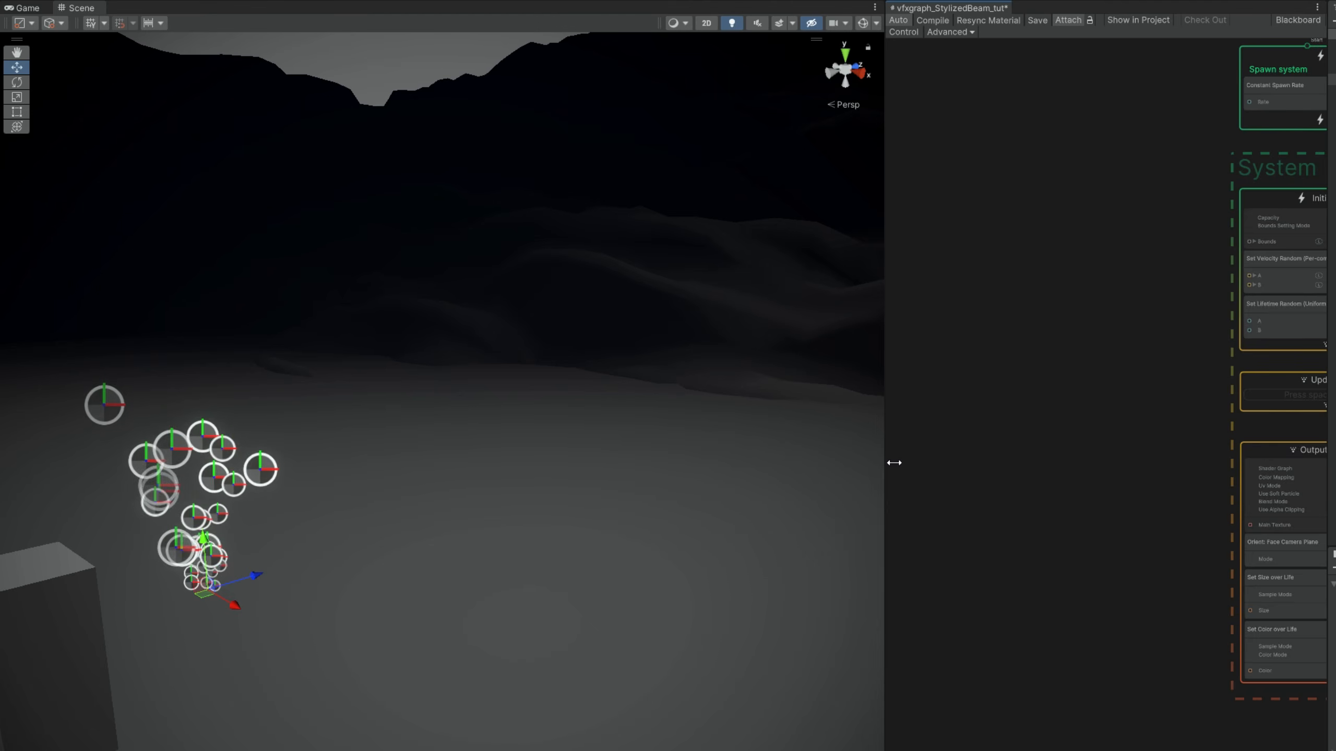
drag(891, 463, 571, 461)
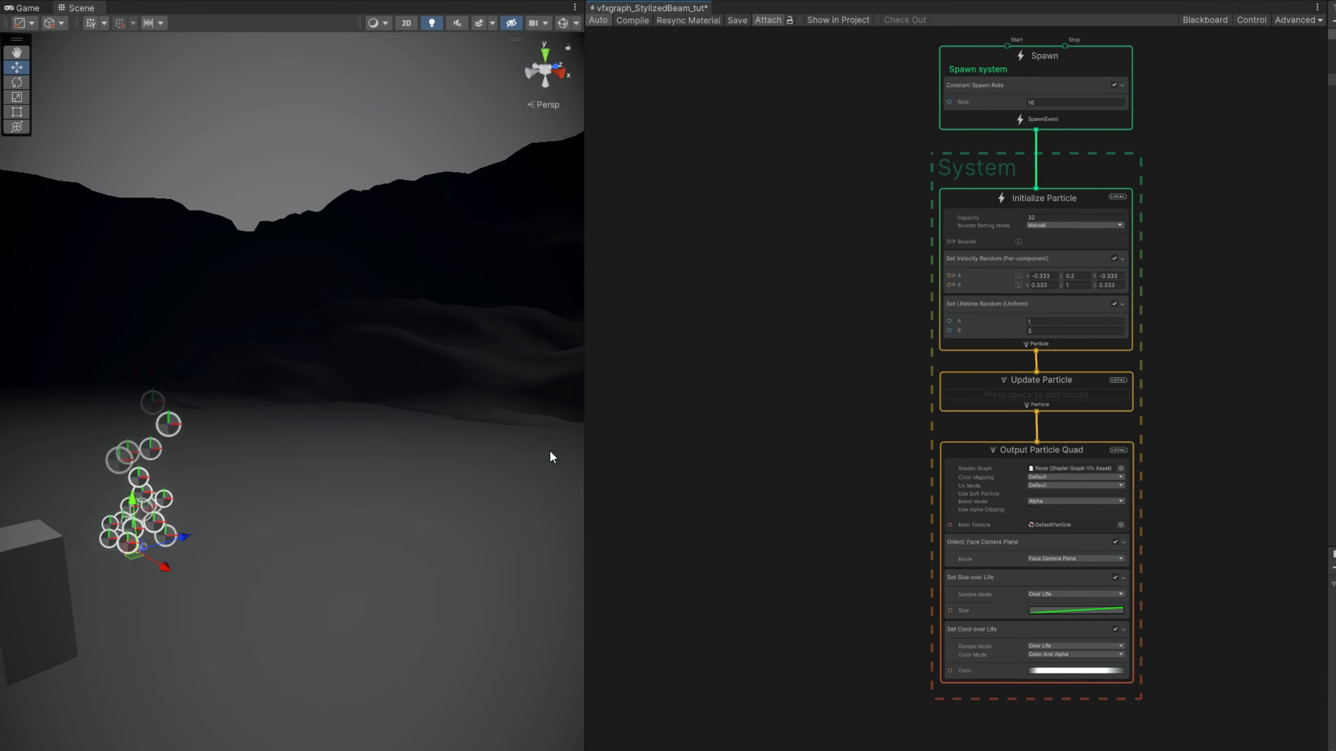
mouse_move(392, 471)
right_down()
mouse_move(349, 487)
mouse_move(367, 481)
right_up()
key(d)
key(q)
middle_drag(826, 301, 749, 417)
scroll(459, 452, up, 3)
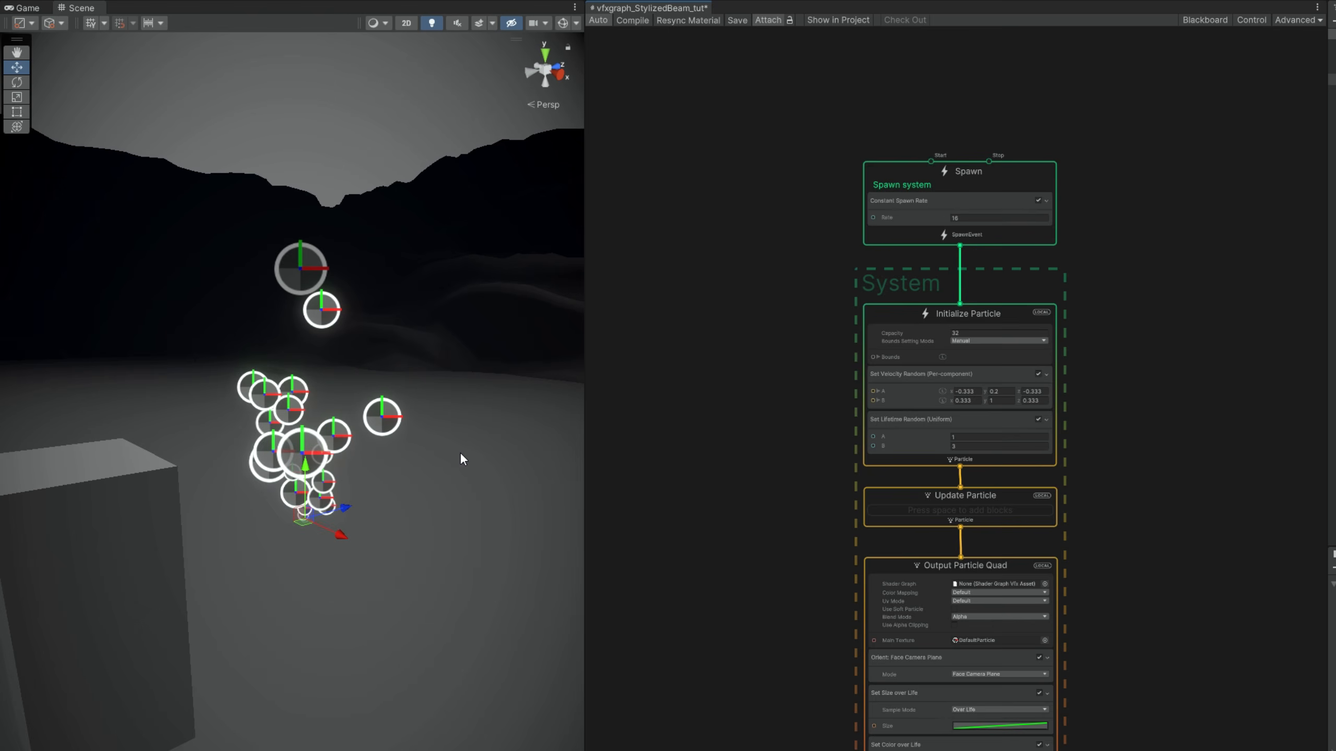
- Replace the Constant Spawn Rate block in the Spawn context with a Single Burst that has a count of 1
scroll(465, 455, down, 2)
middle_drag(876, 244, 818, 261)
scroll(839, 228, up, 2)
click(842, 224)
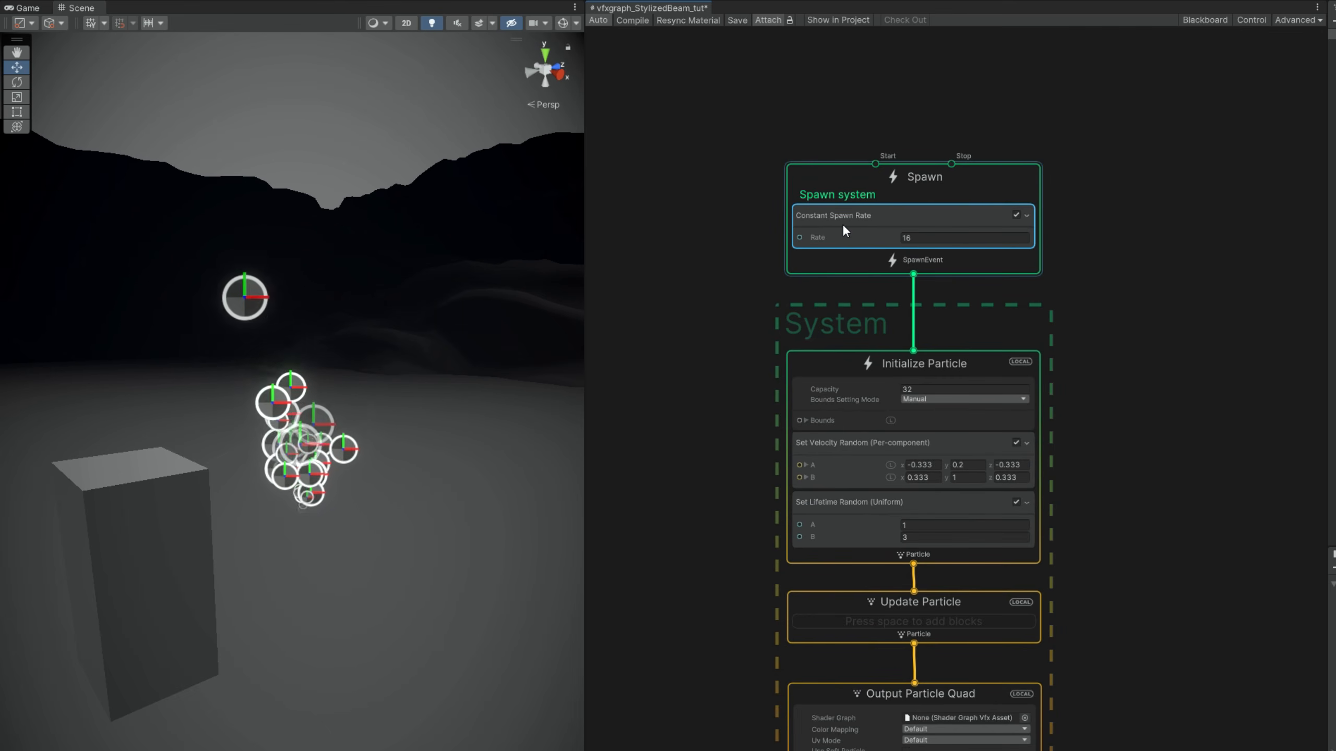
key(Delete)
key(space)
text(single)
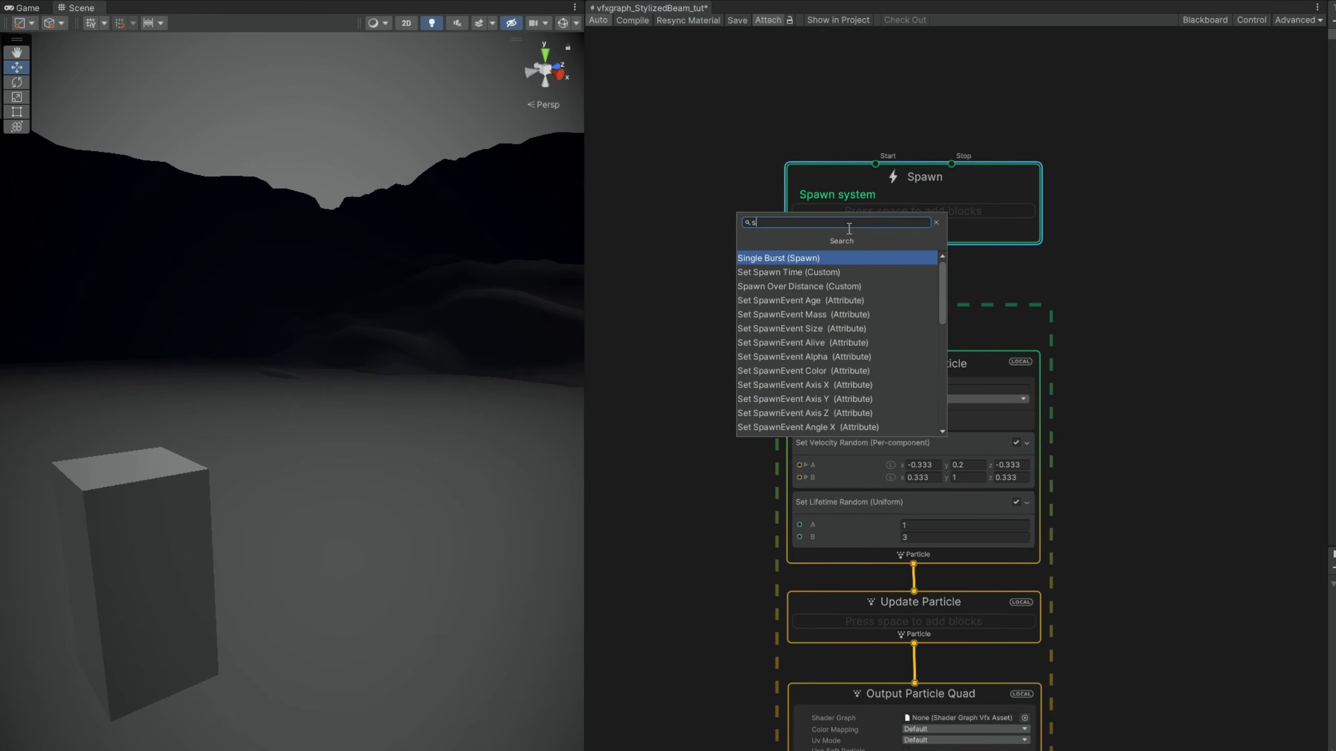
key(Return)
click(928, 271)
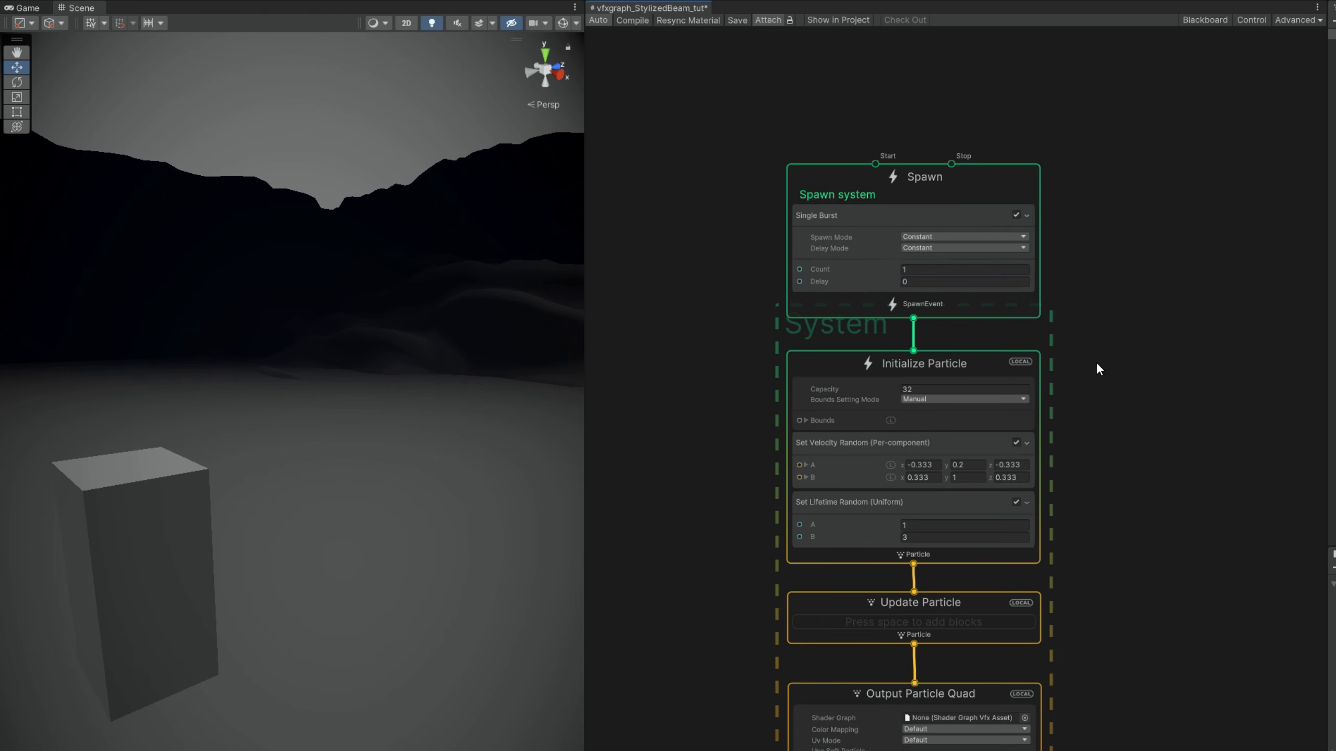
- Replace the Output Particle Quad context with an Output Particle Mesh connected to Update Particle
middle_drag(1095, 362, 1097, 140)
click(898, 418)
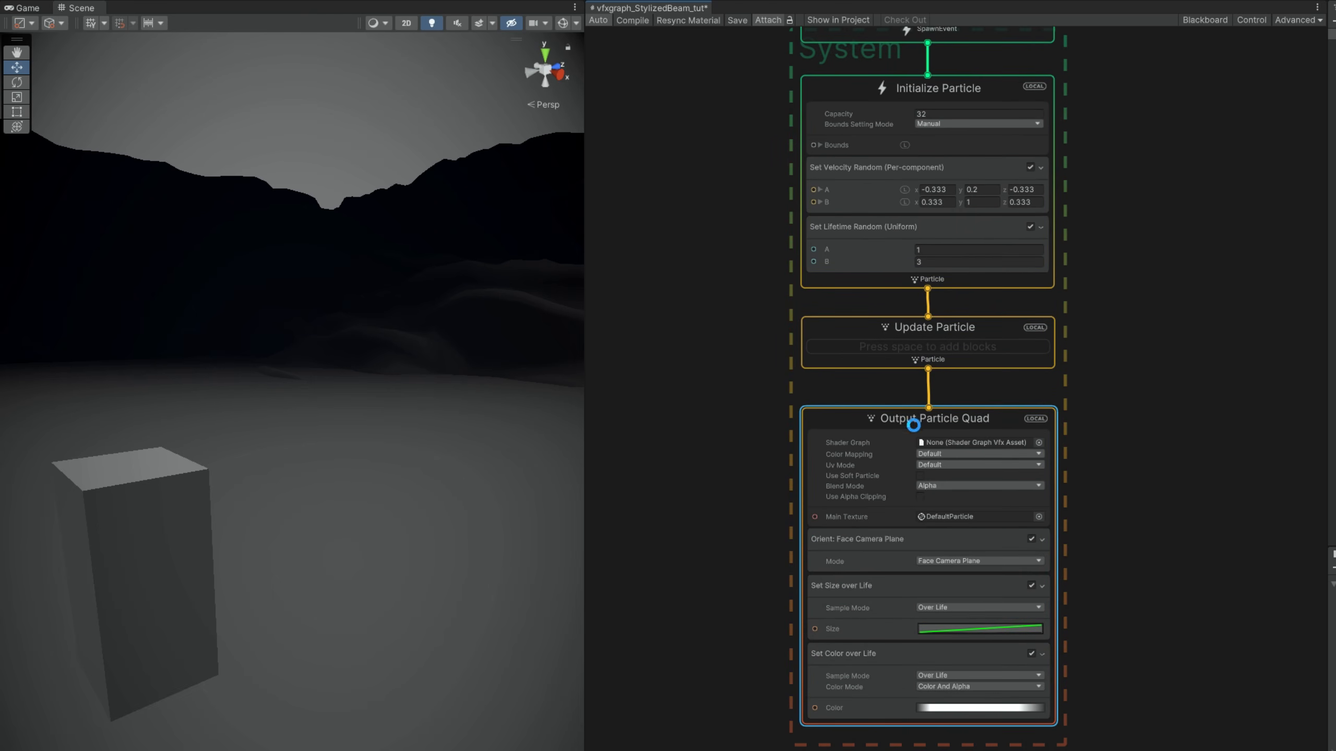
key(Delete)
drag(927, 369, 942, 430)
text(mesh)
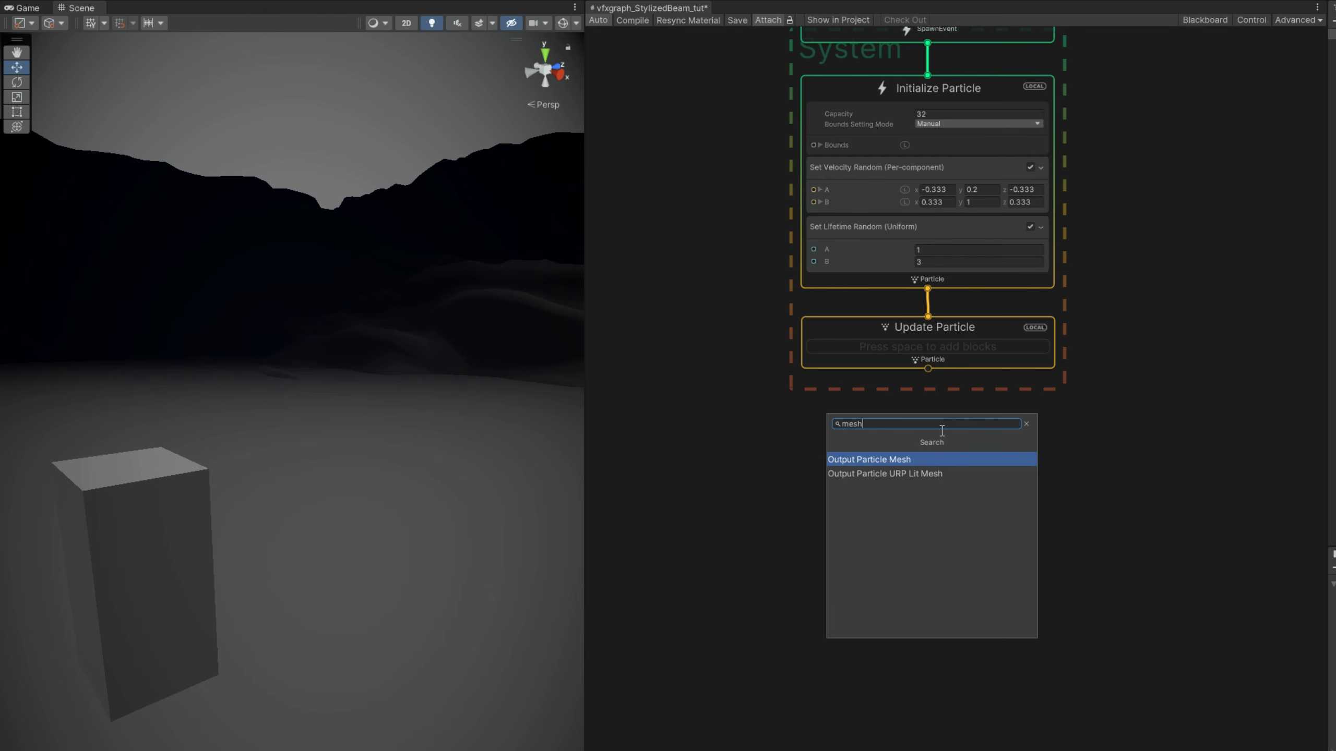
key(Return)
drag(862, 459, 847, 425)
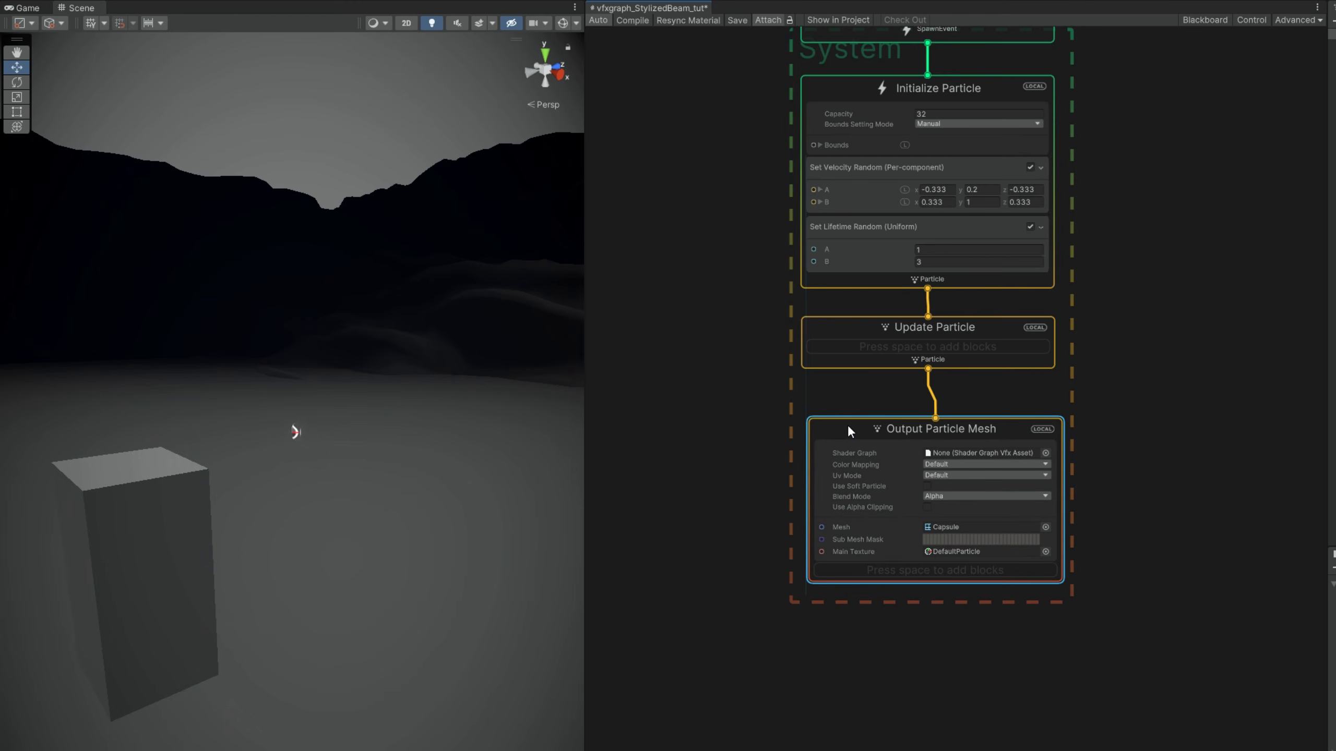
- Add a Set Size block to the Output Particle Mesh context and set the size to 3
scroll(301, 359, up, 3)
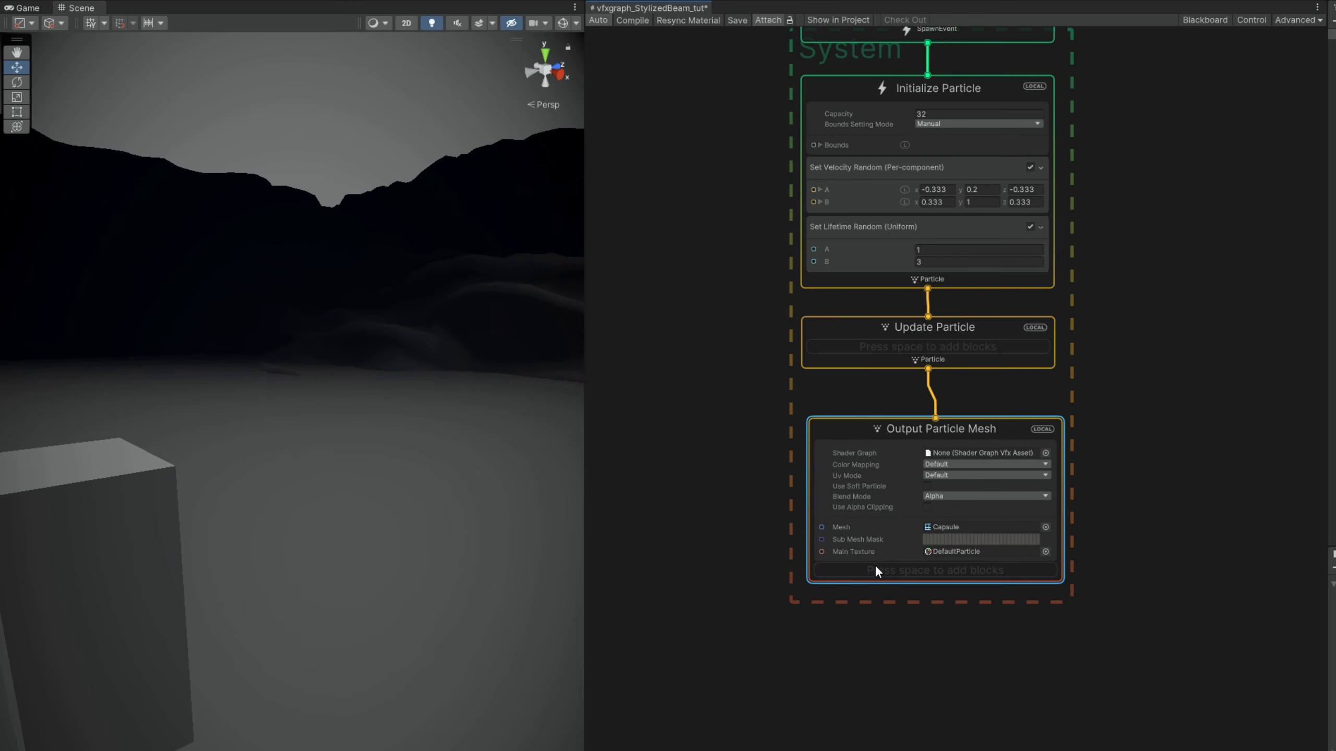
key(space)
text(set size)
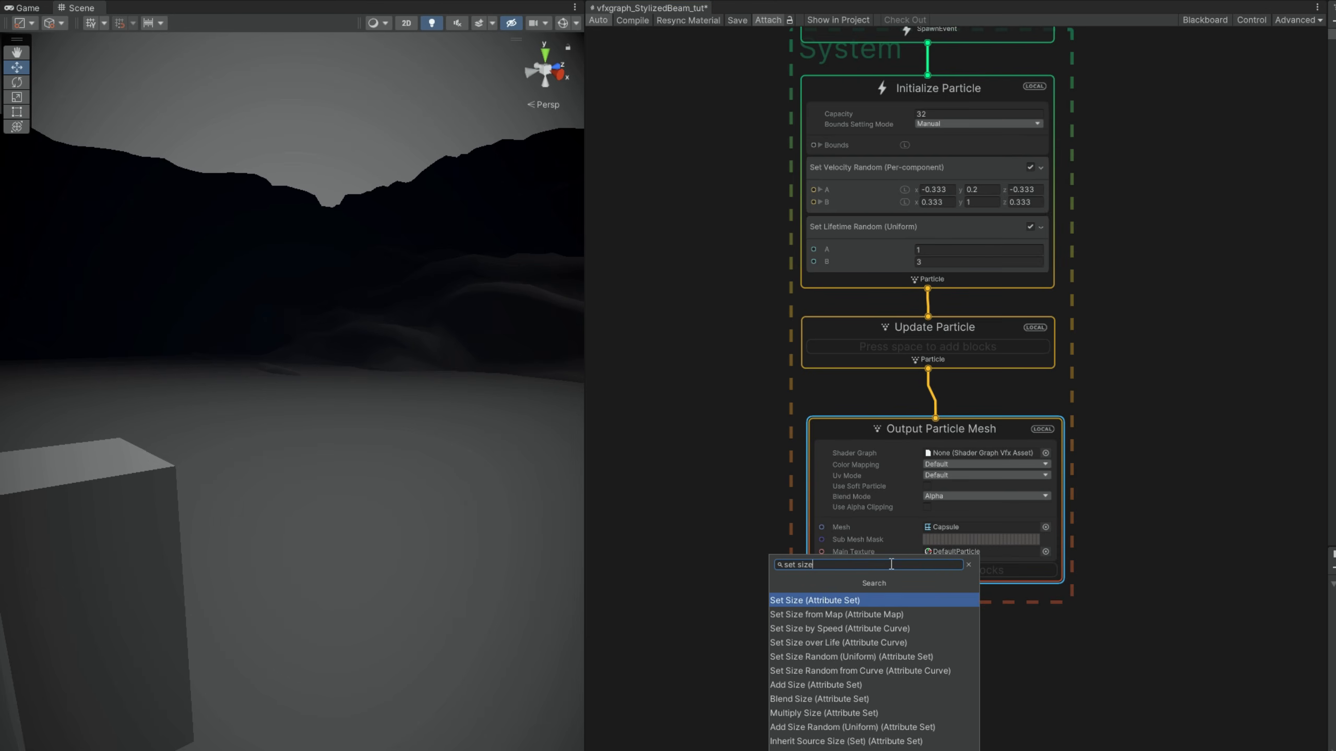
key(Return)
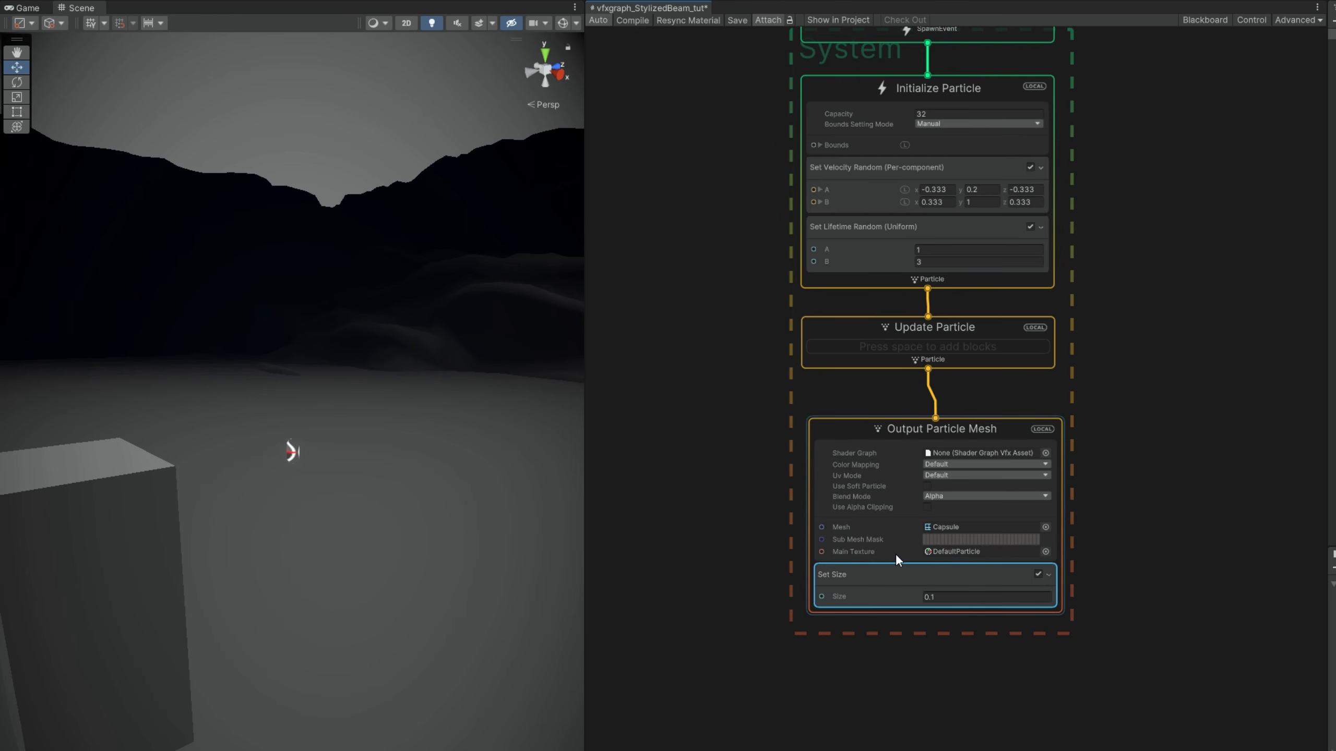
click(967, 597)
text(3)
- Delete the Set Velocity Random block from Initialize Particle and add a Set Angle block there
click(868, 172)
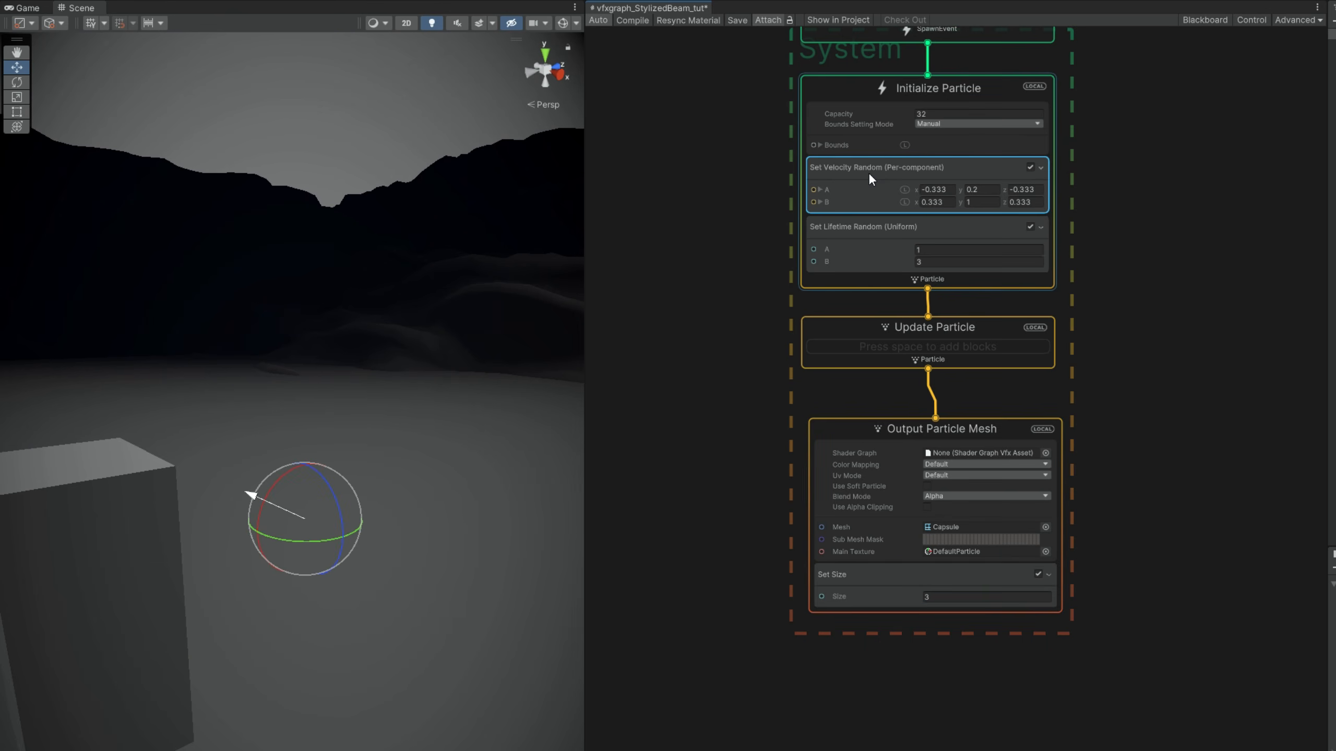
key(Delete)
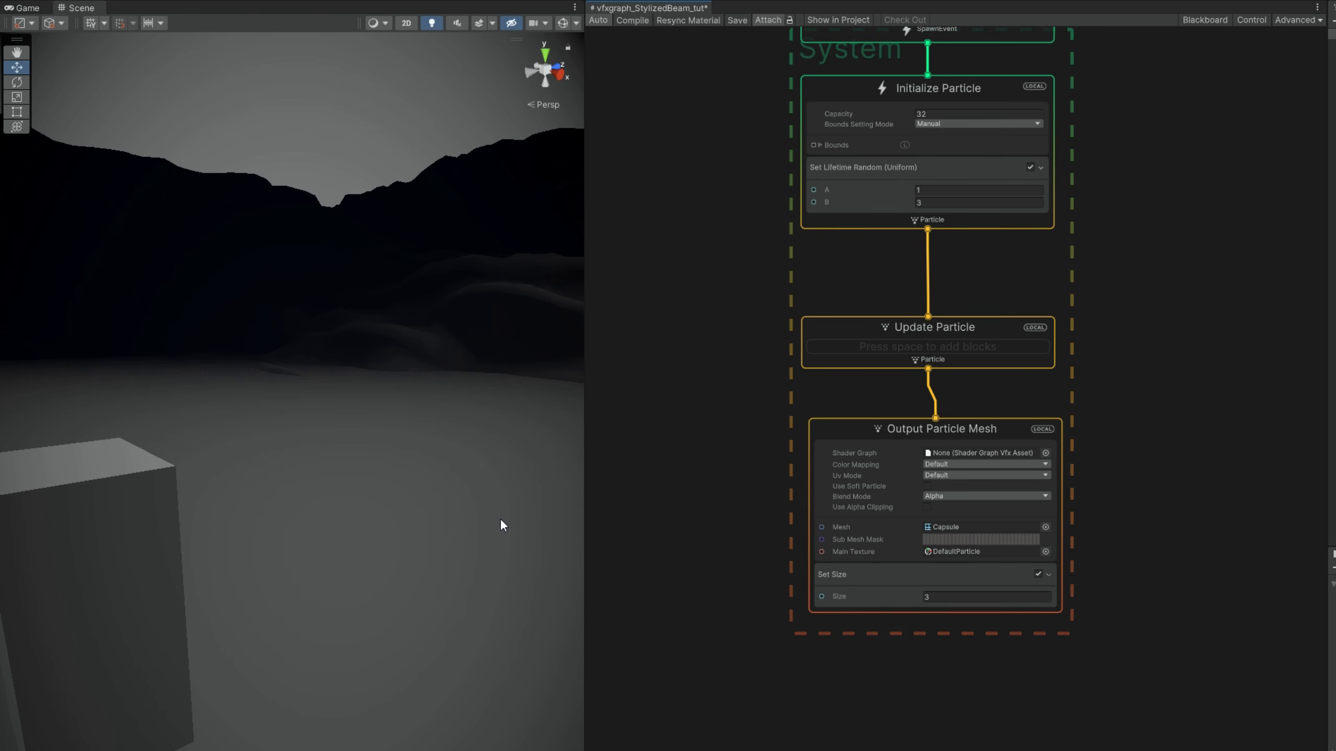
click(859, 216)
key(space)
text(set angle)
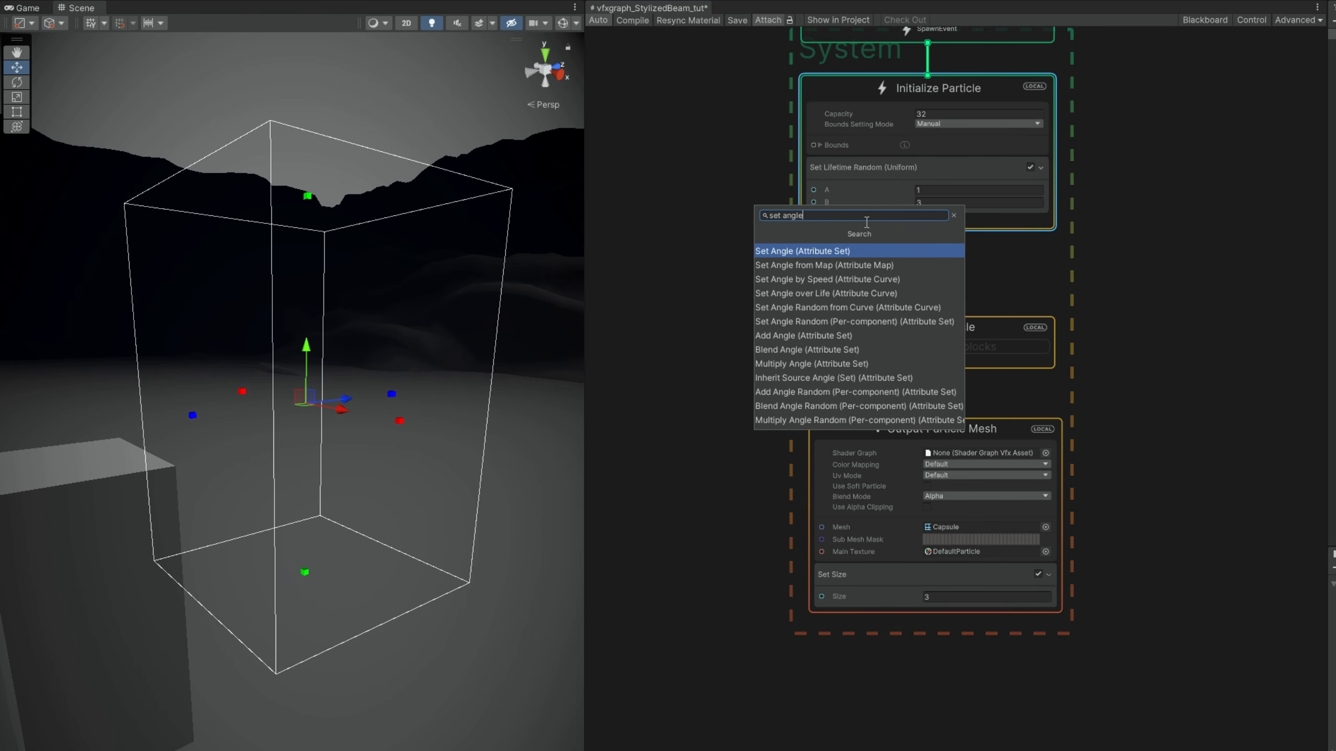
key(Return)
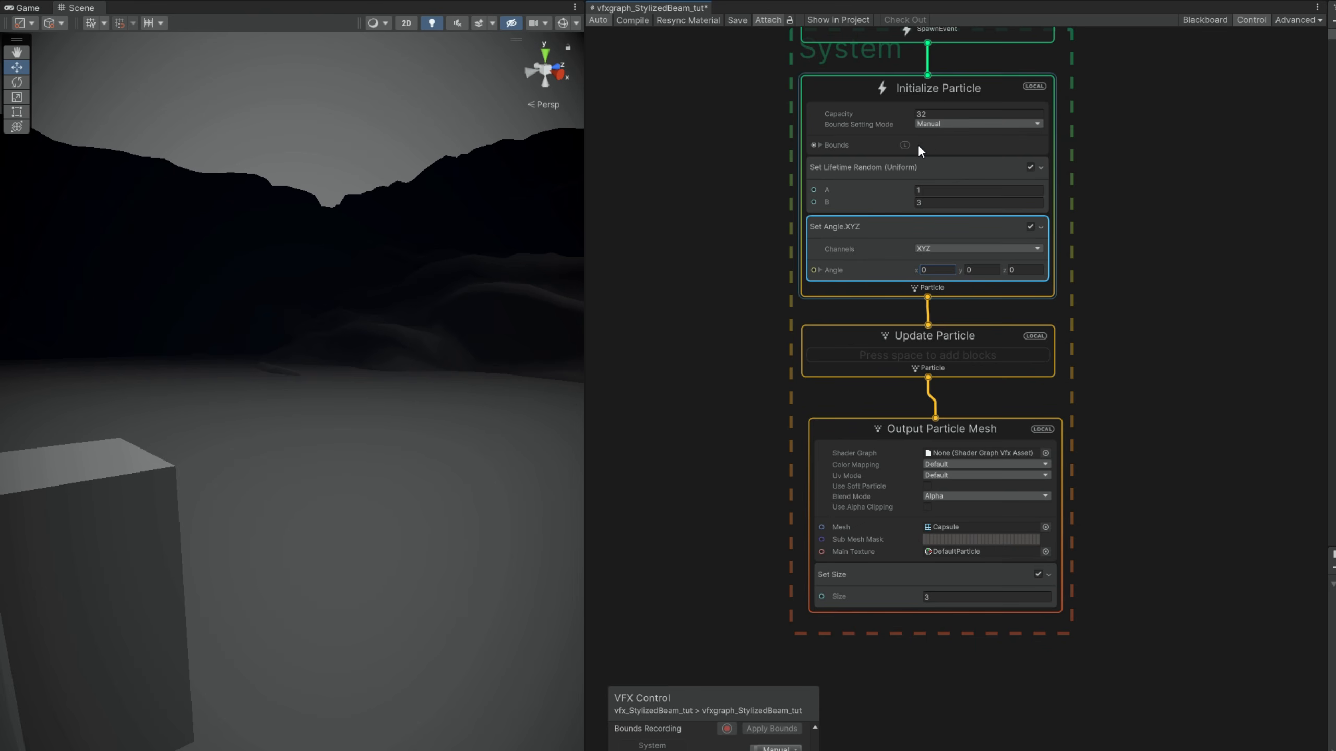
- Turn off randomness for the Set Lifetime block and set the lifetime to 3
click(878, 166)
click(1178, 122)
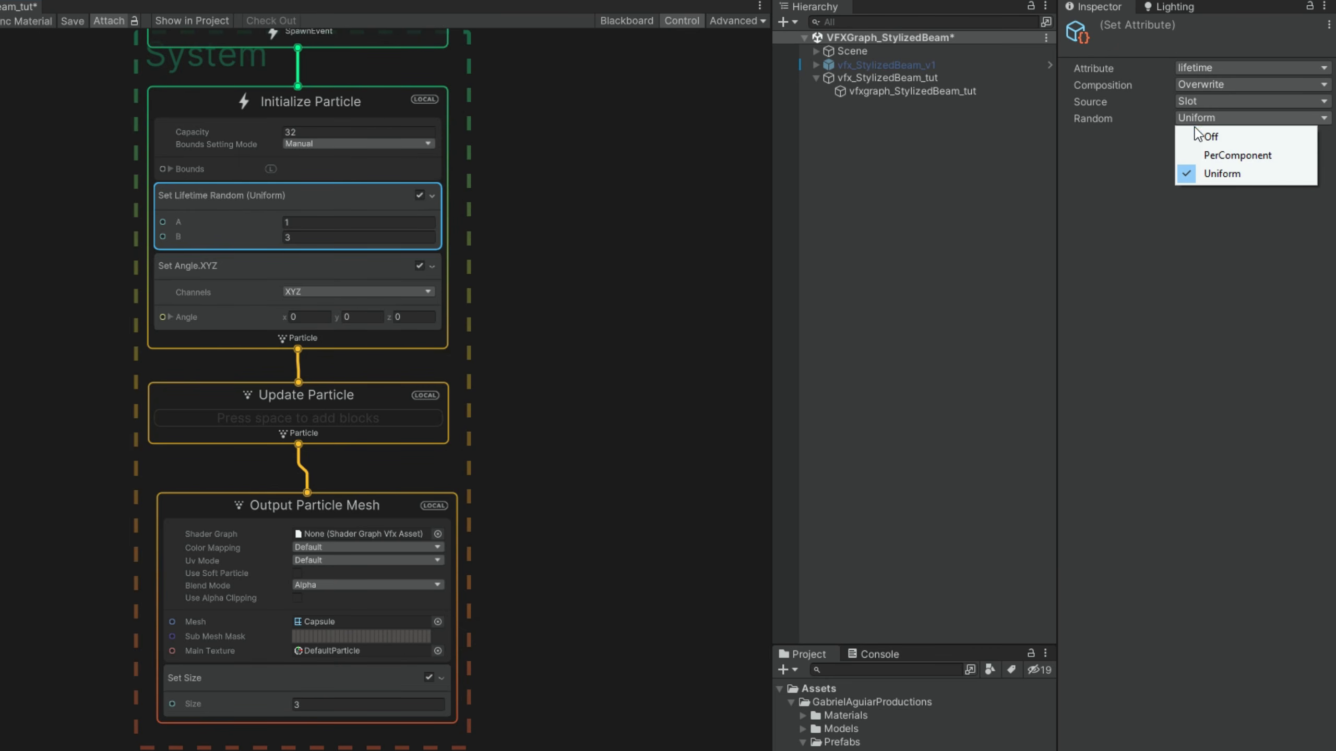
click(1138, 130)
click(947, 191)
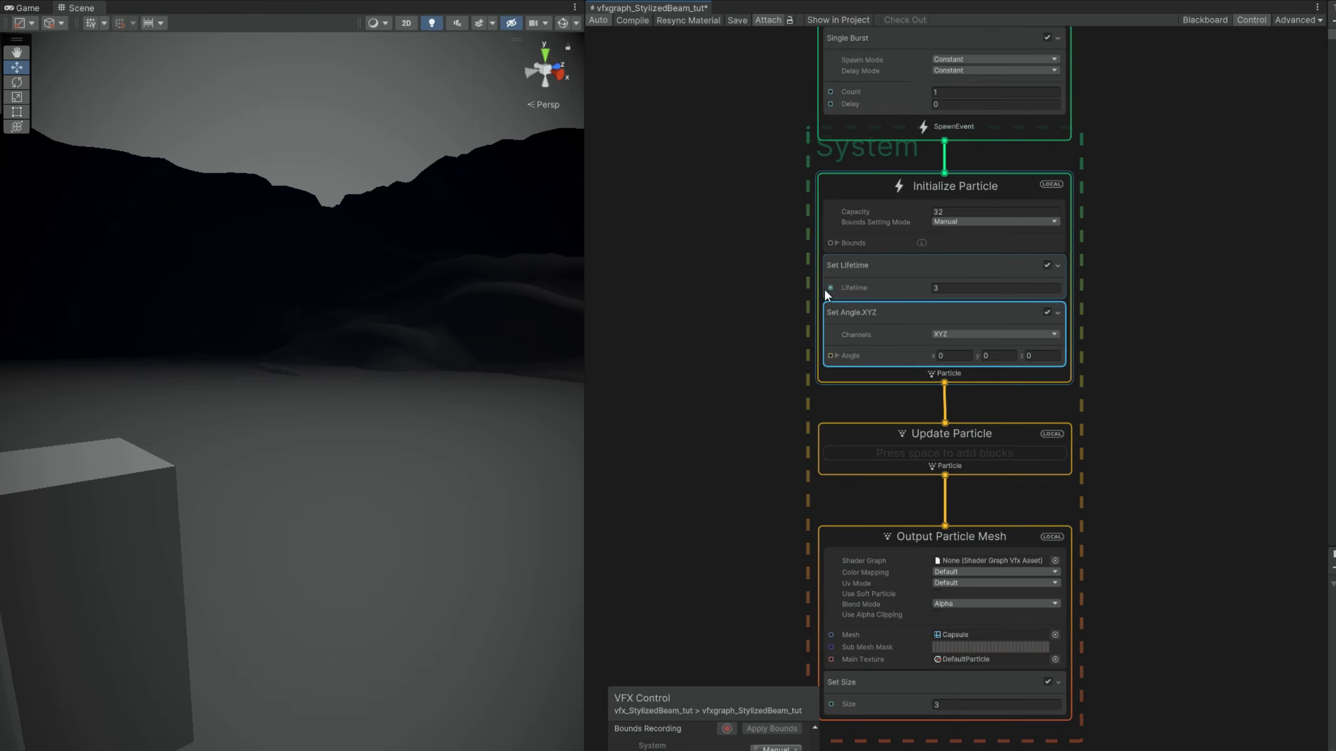
scroll(825, 289, up, 1)
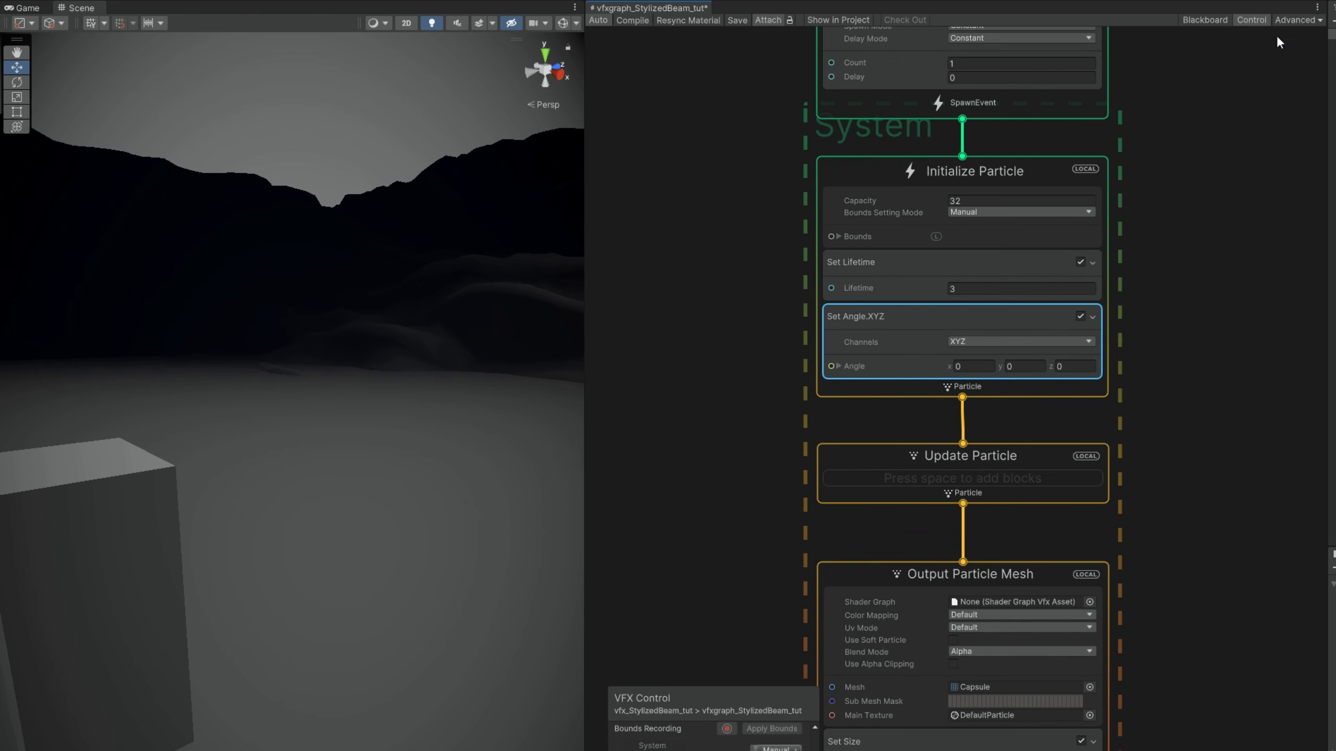
- Add an exposed float property named Duration to the graph's Blackboard with a value of 3
click(1205, 20)
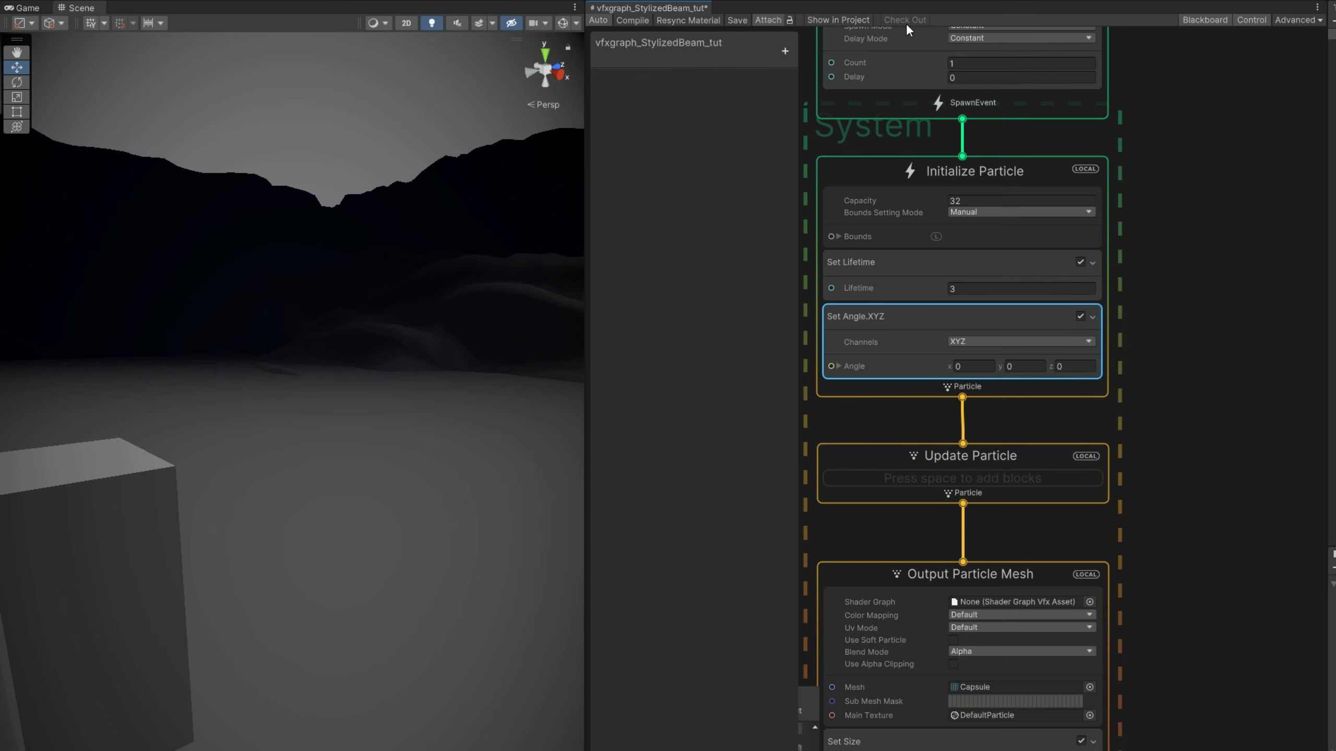
click(786, 50)
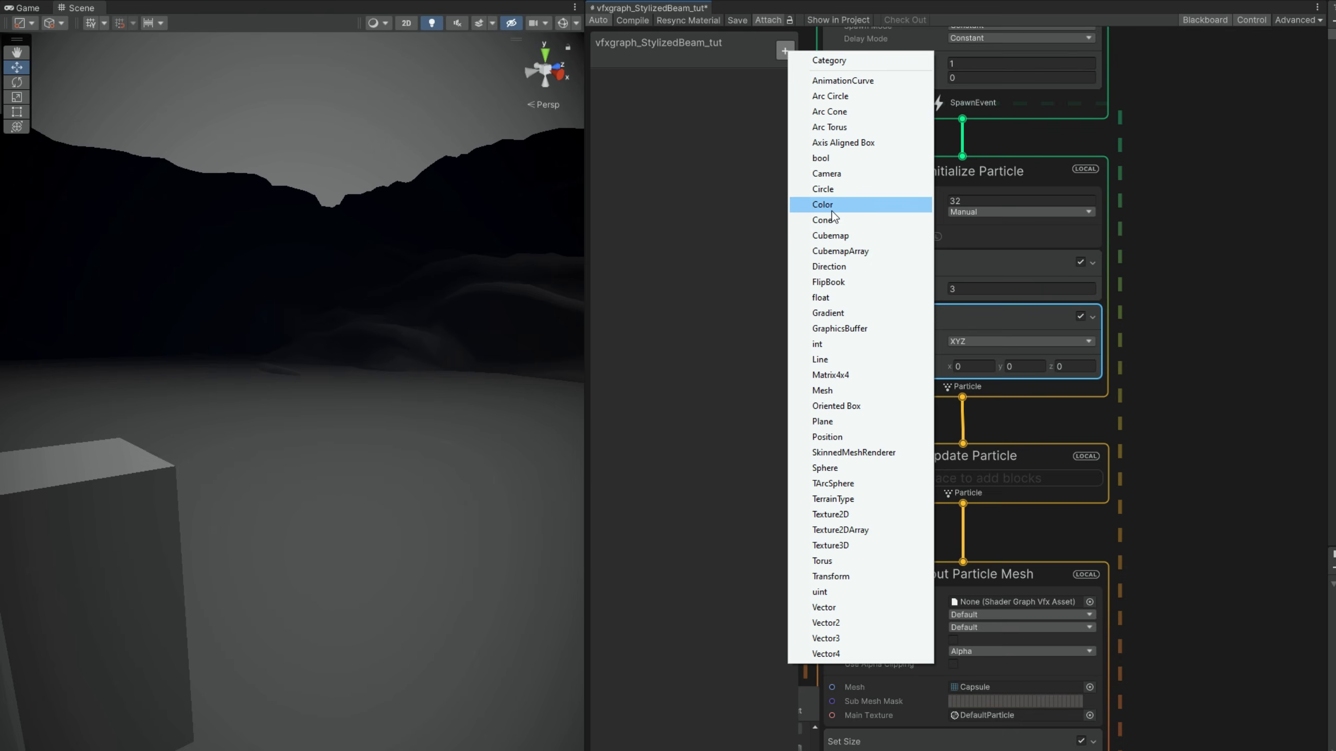
click(825, 297)
double_click(650, 84)
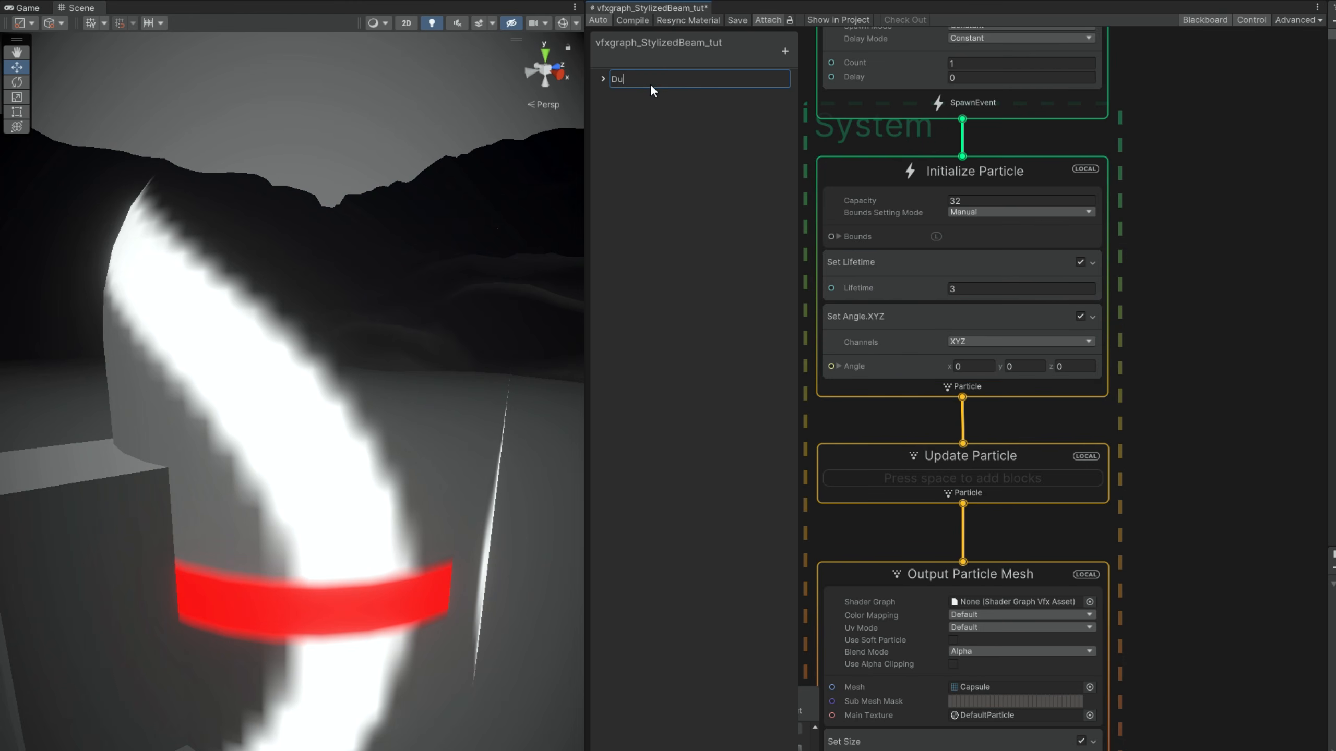
text(Duration)
key(Return)
click(601, 78)
click(671, 108)
text(3)
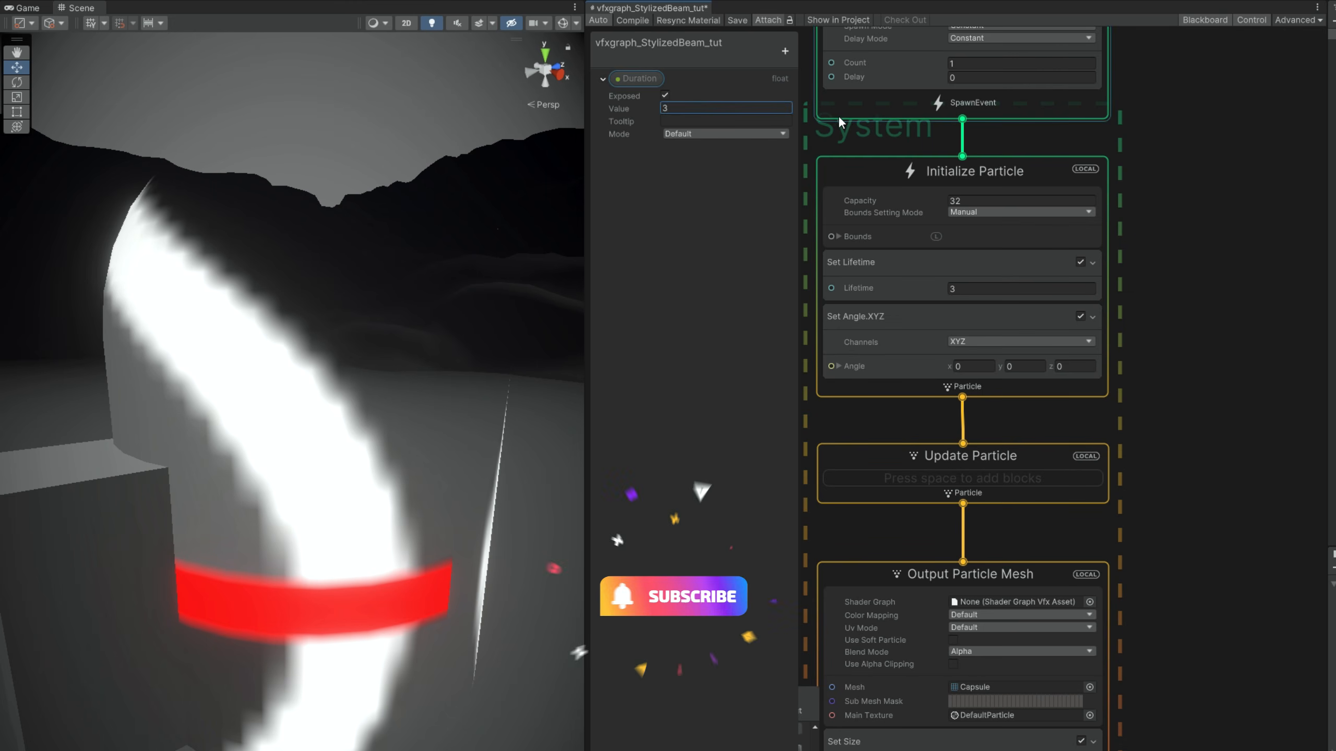
- Place the Duration property in the graph and connect it to the Lifetime input of the Set Lifetime block
middle_drag(839, 118, 1009, 127)
drag(631, 78, 1002, 298)
drag(891, 291, 893, 291)
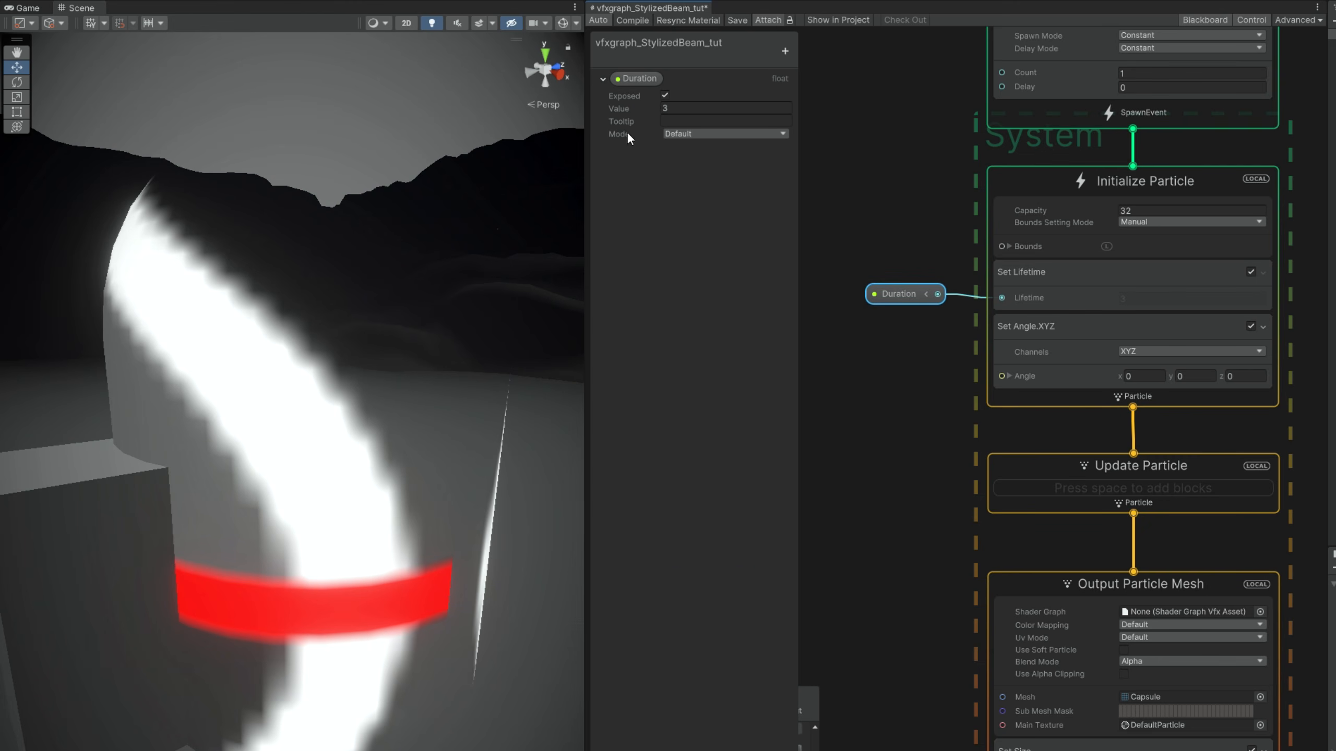
middle_drag(875, 485, 810, 289)
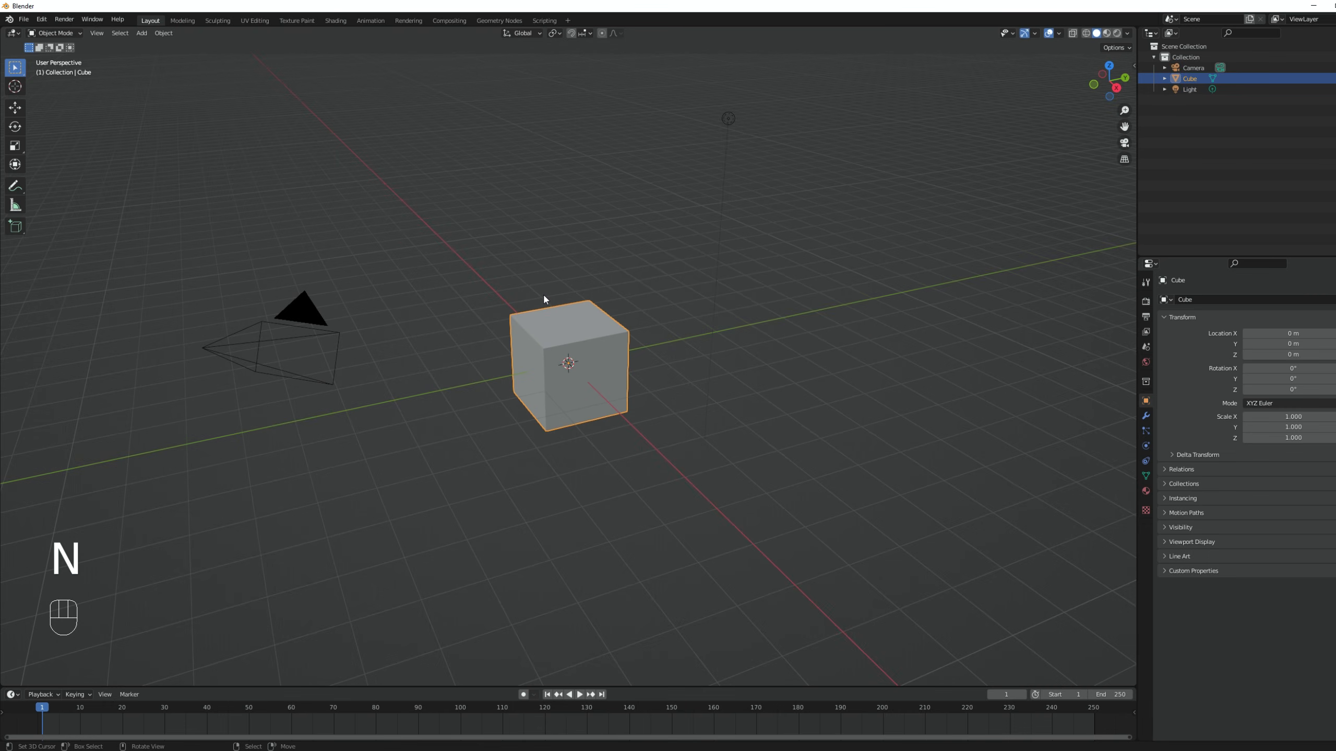
- Switch to Blender and delete all the default objects, including the cube, camera and light
key(a)
key(a)
key(Delete)
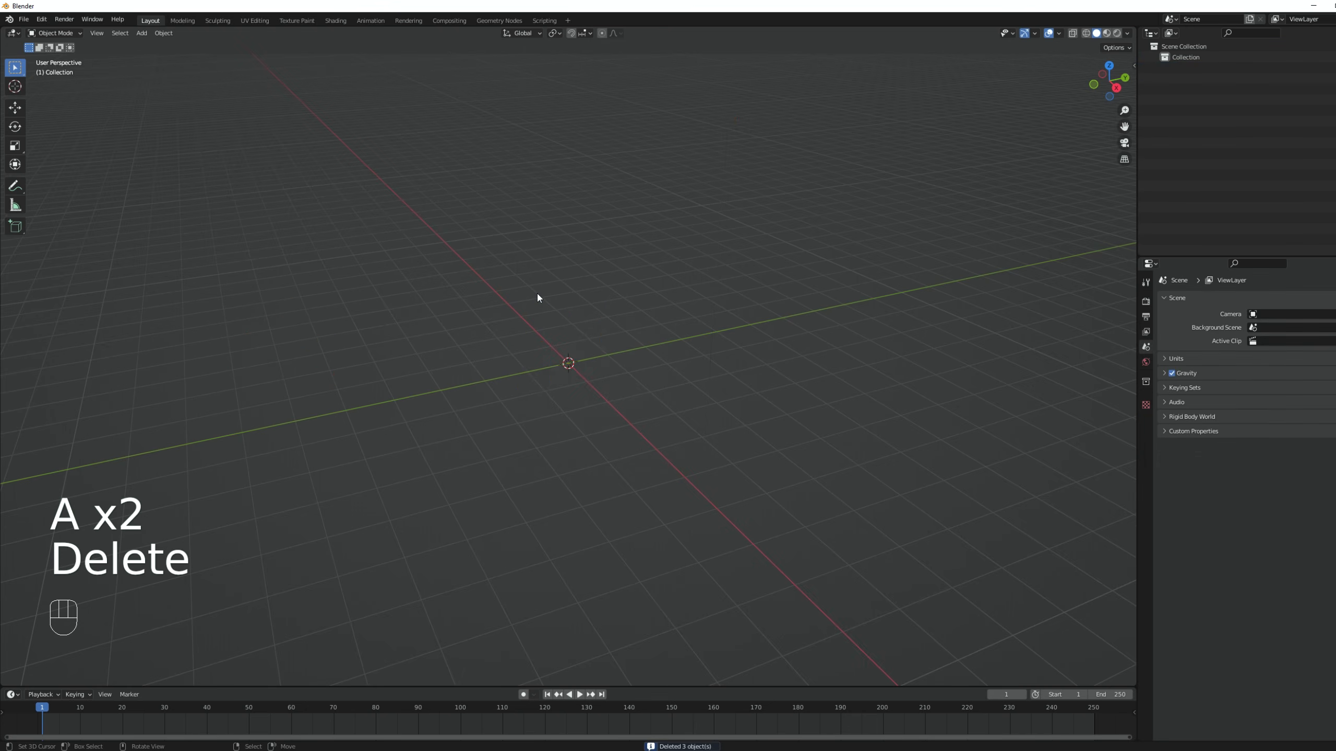
- Add a mesh plane at the origin and scale it by 2 along the Y axis
key(shift+a)
mouse_move(539, 292)
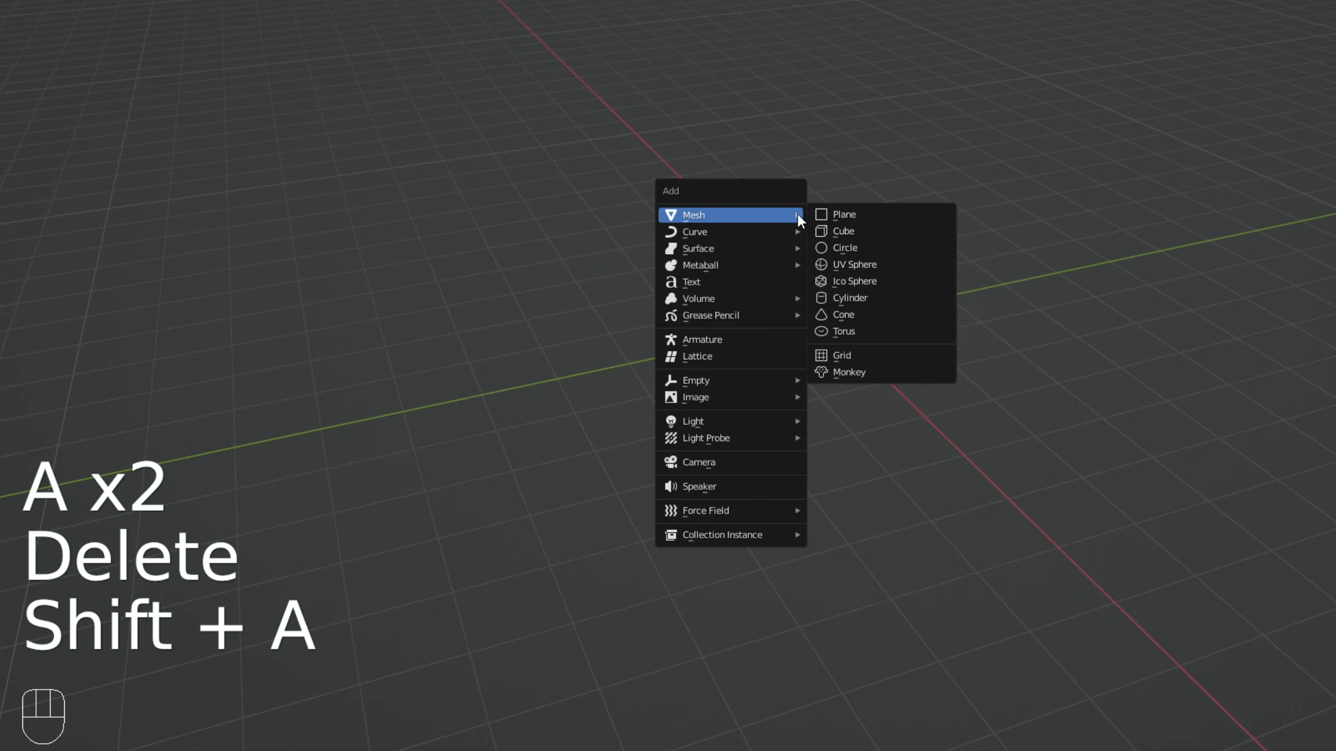
click(823, 213)
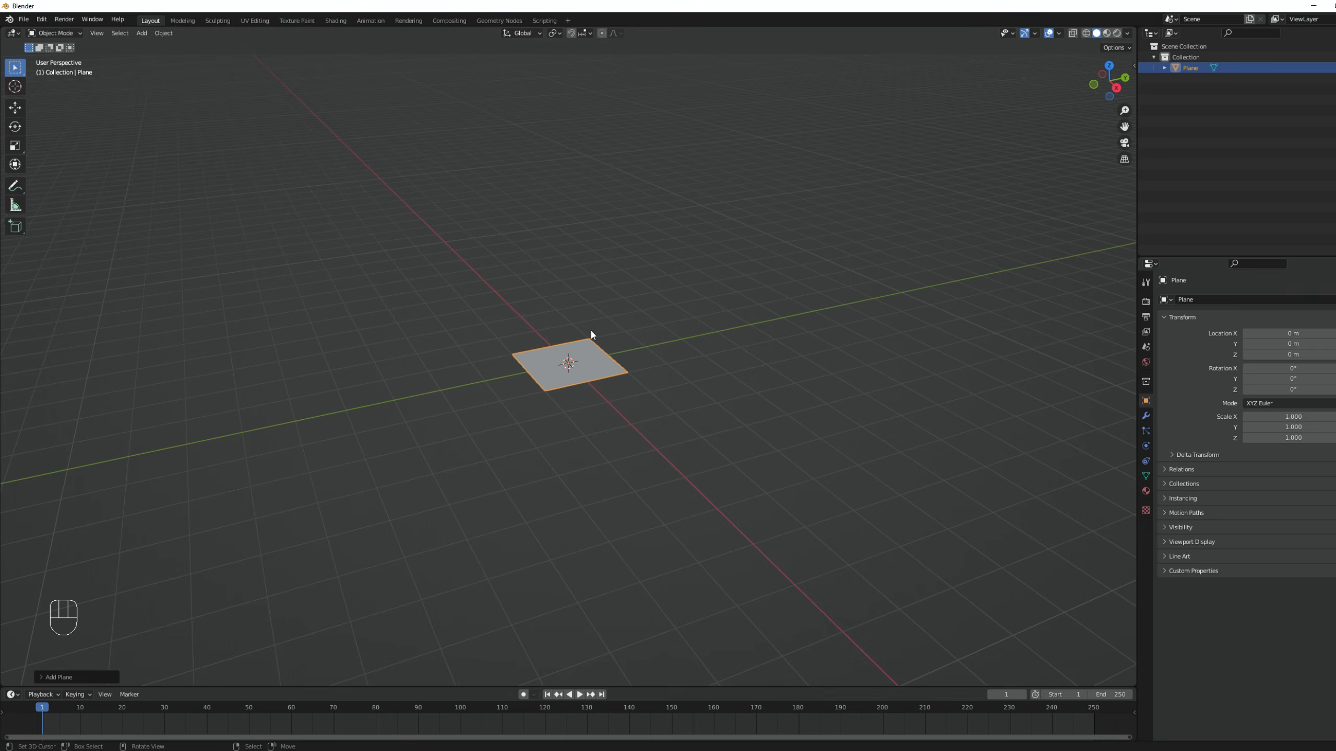
key(s)
key(y)
key(2)
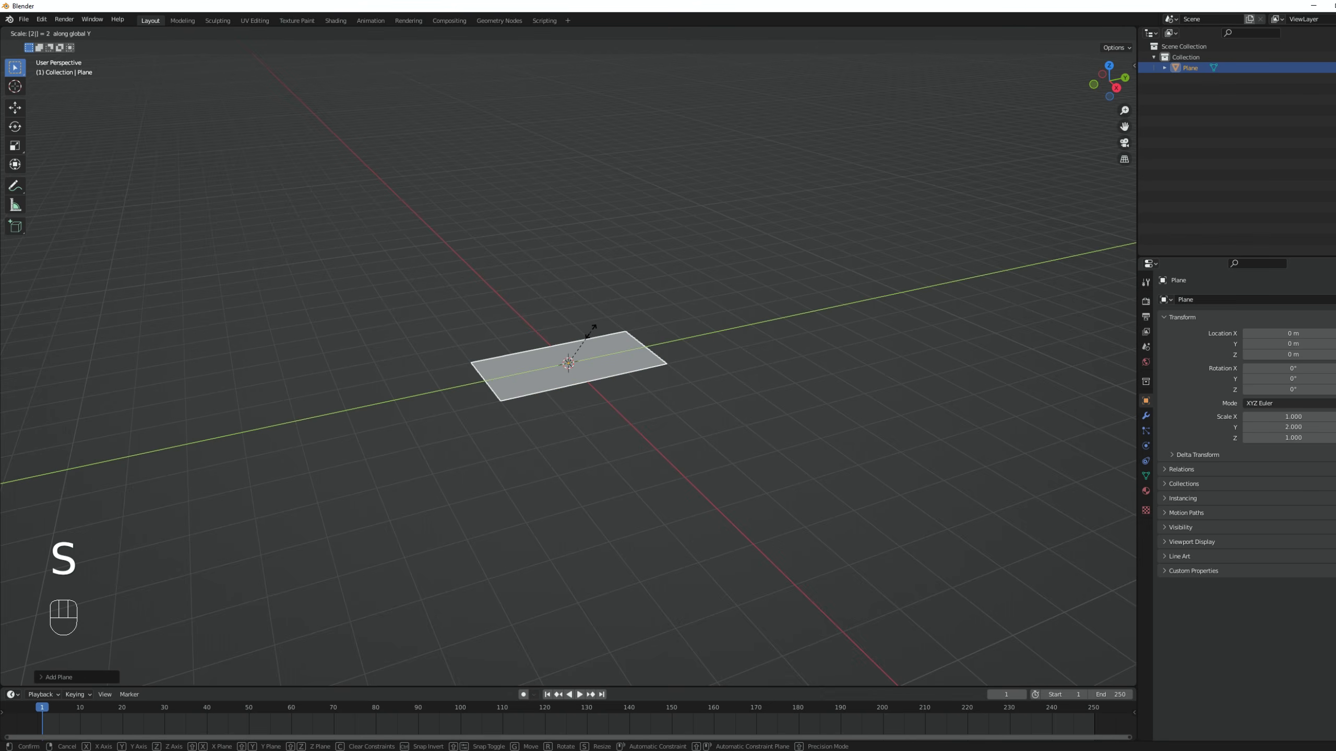
key(Return)
- Put the plane in Edit Mode, split the viewport, show the UV Editor in the new area and enable UV sync selection
key(Tab)
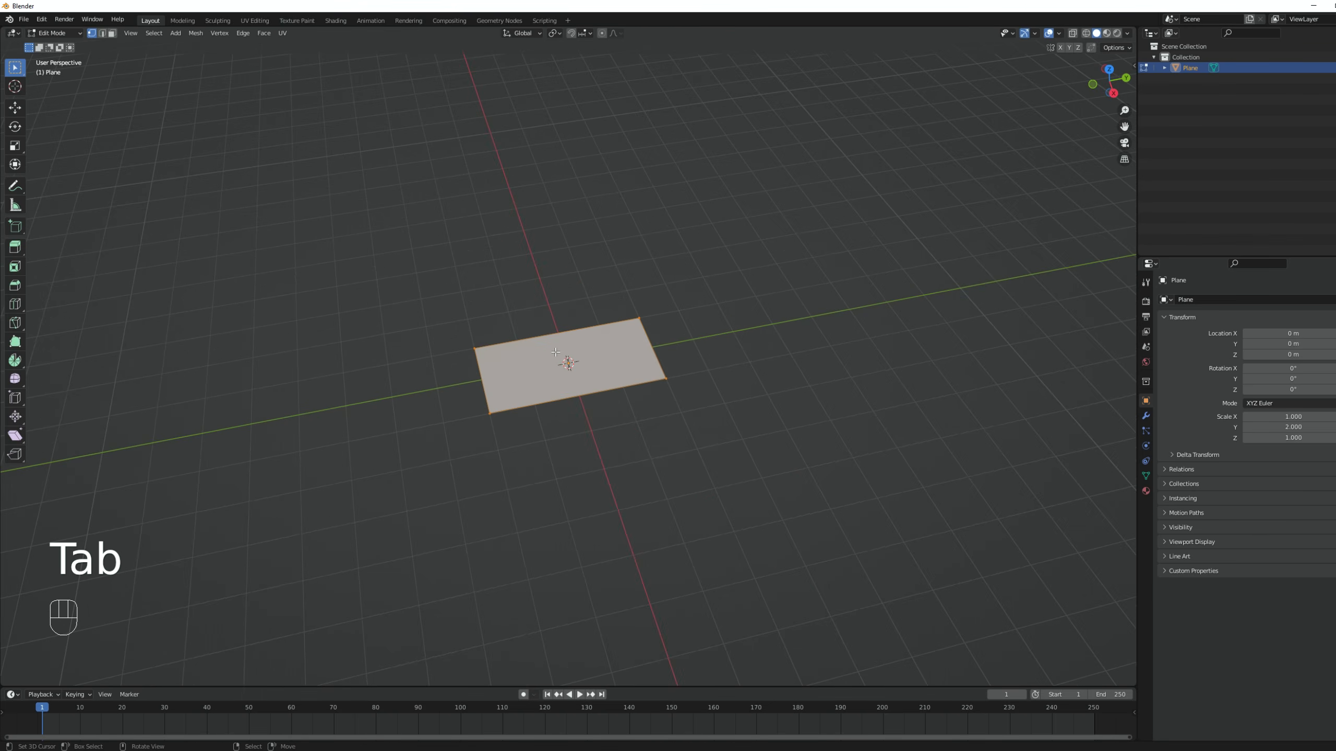
middle_drag(568, 316, 403, 340)
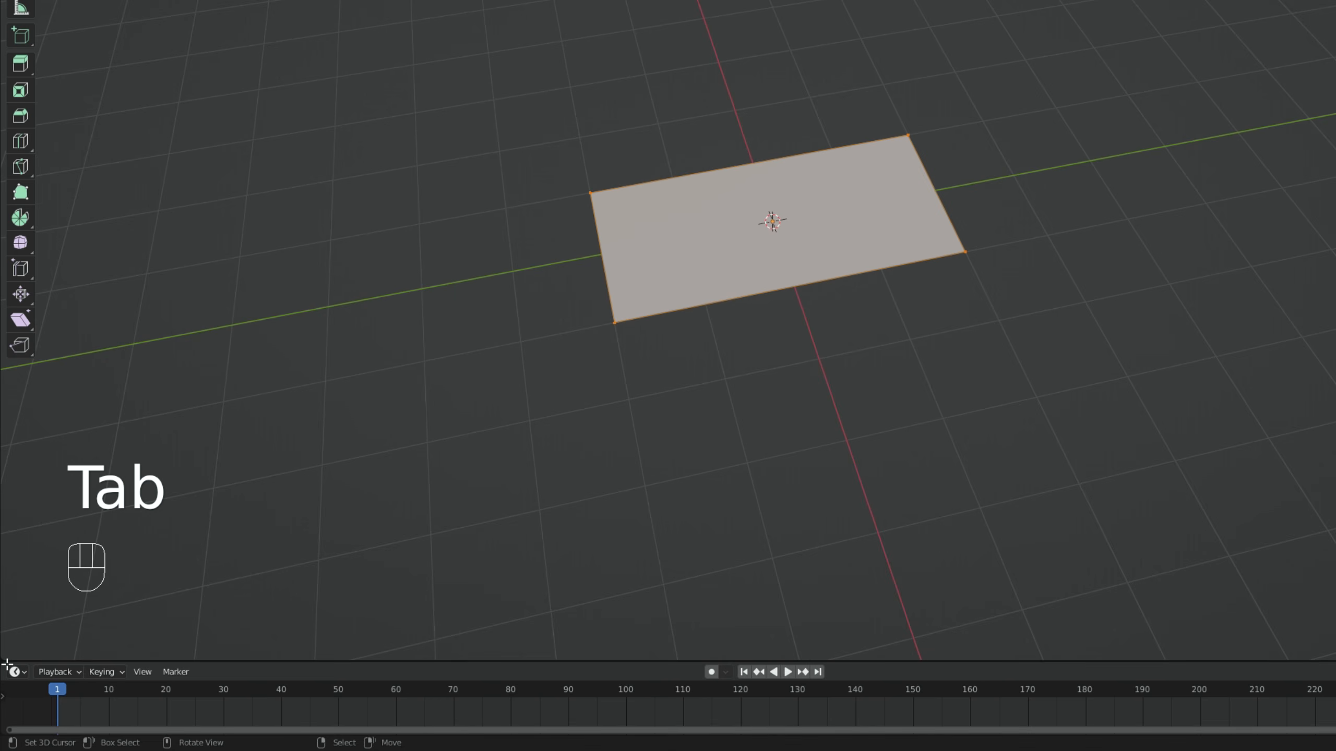
drag(2, 686, 395, 647)
drag(536, 607, 541, 607)
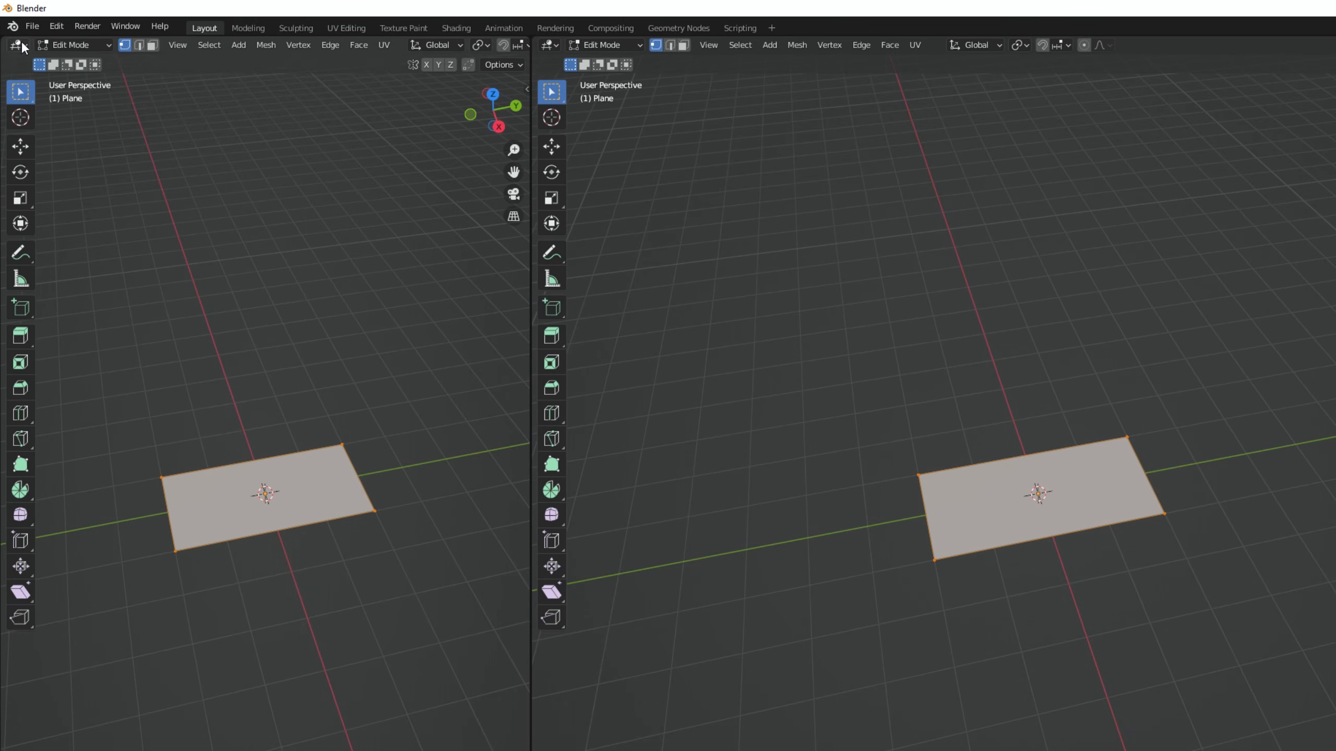
click(18, 45)
click(48, 117)
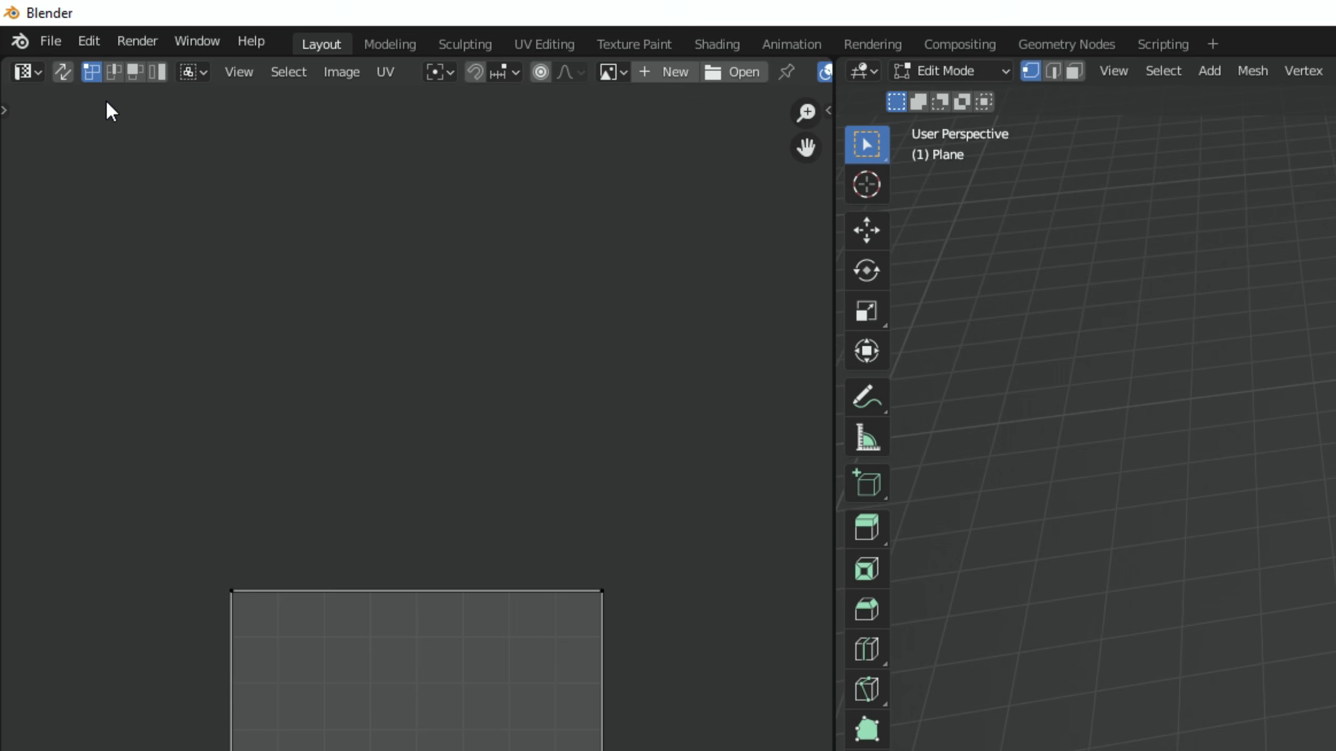
click(41, 46)
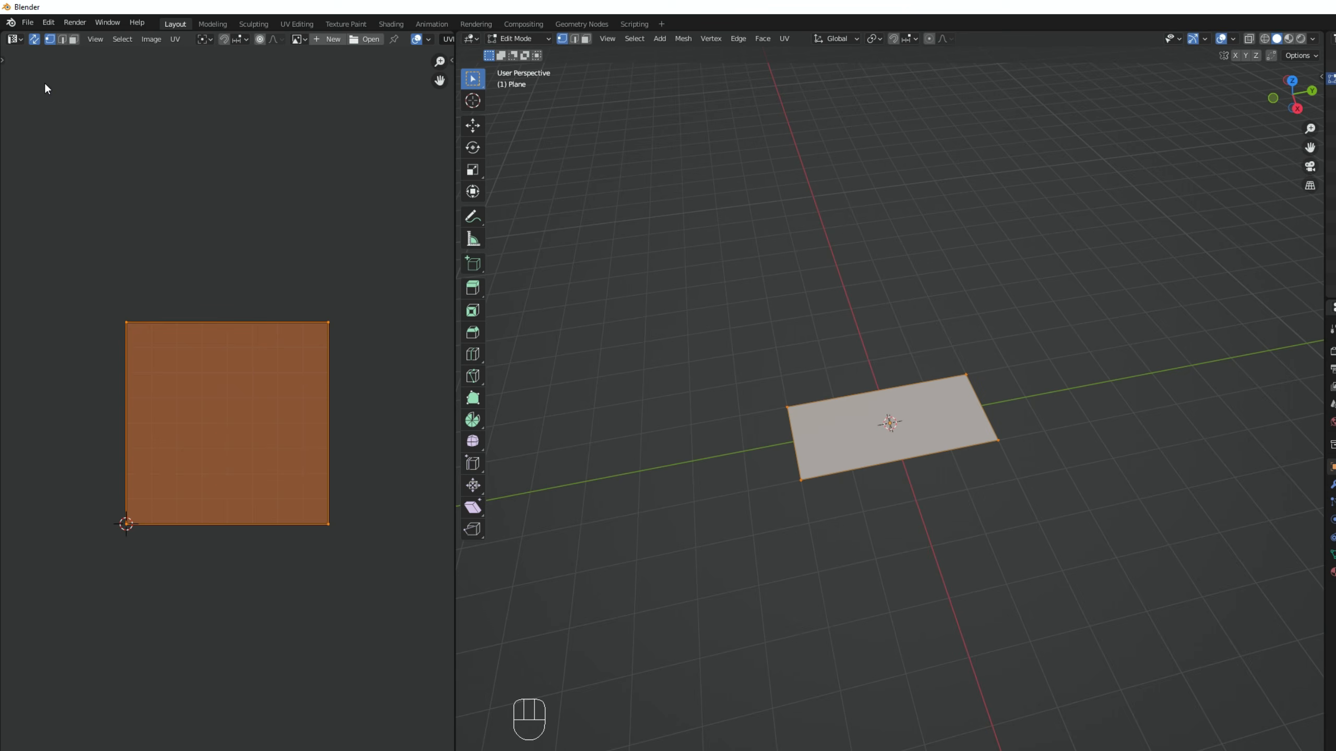
- Check how the plane's short edge maps in the UV layout, and rotate all the plane's UVs by 90°
click(784, 421)
shift+click(797, 476)
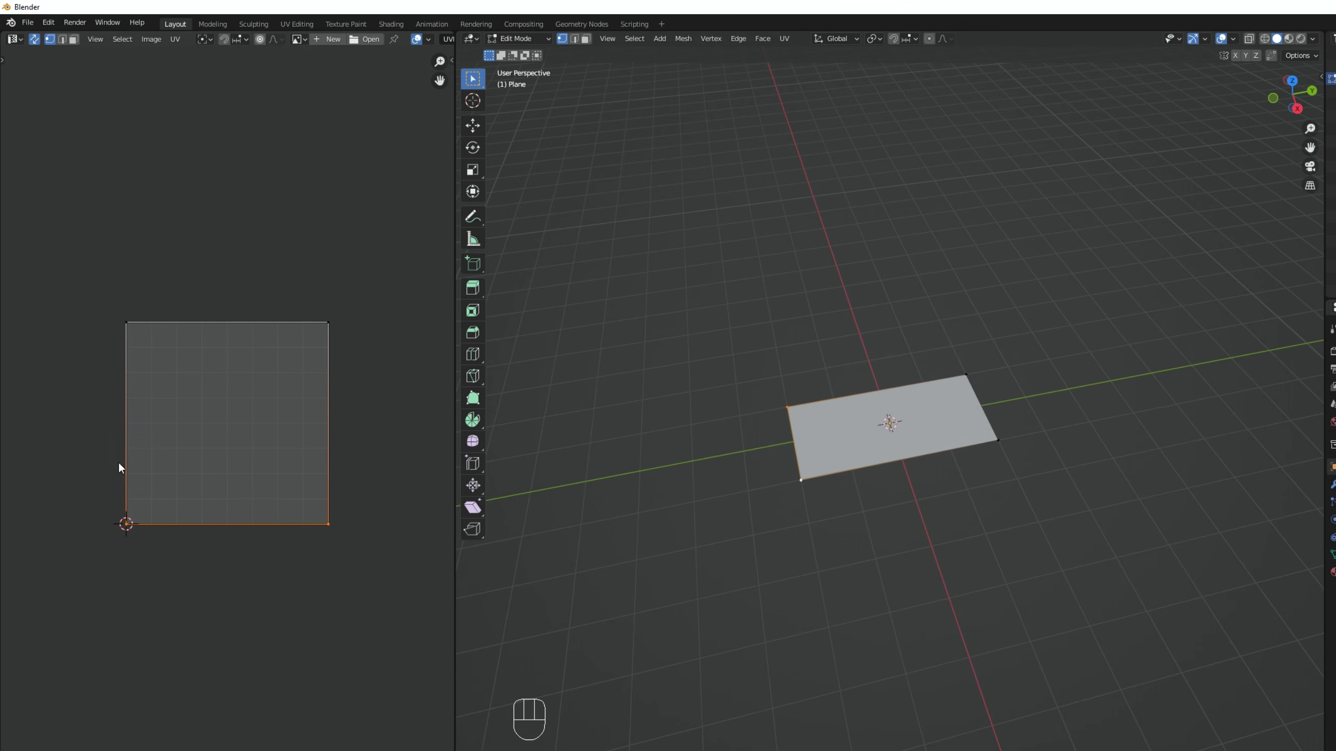
key(a)
key(a)
key(r)
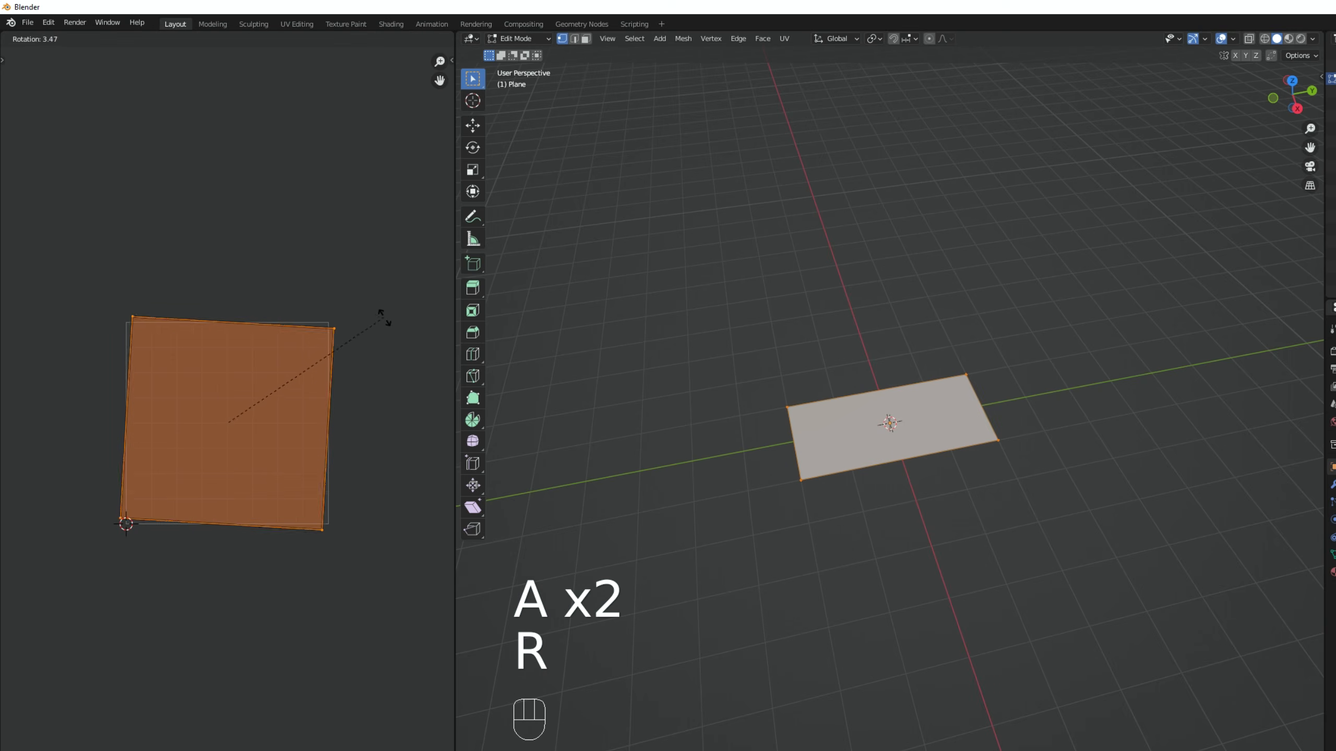
right_click(364, 510)
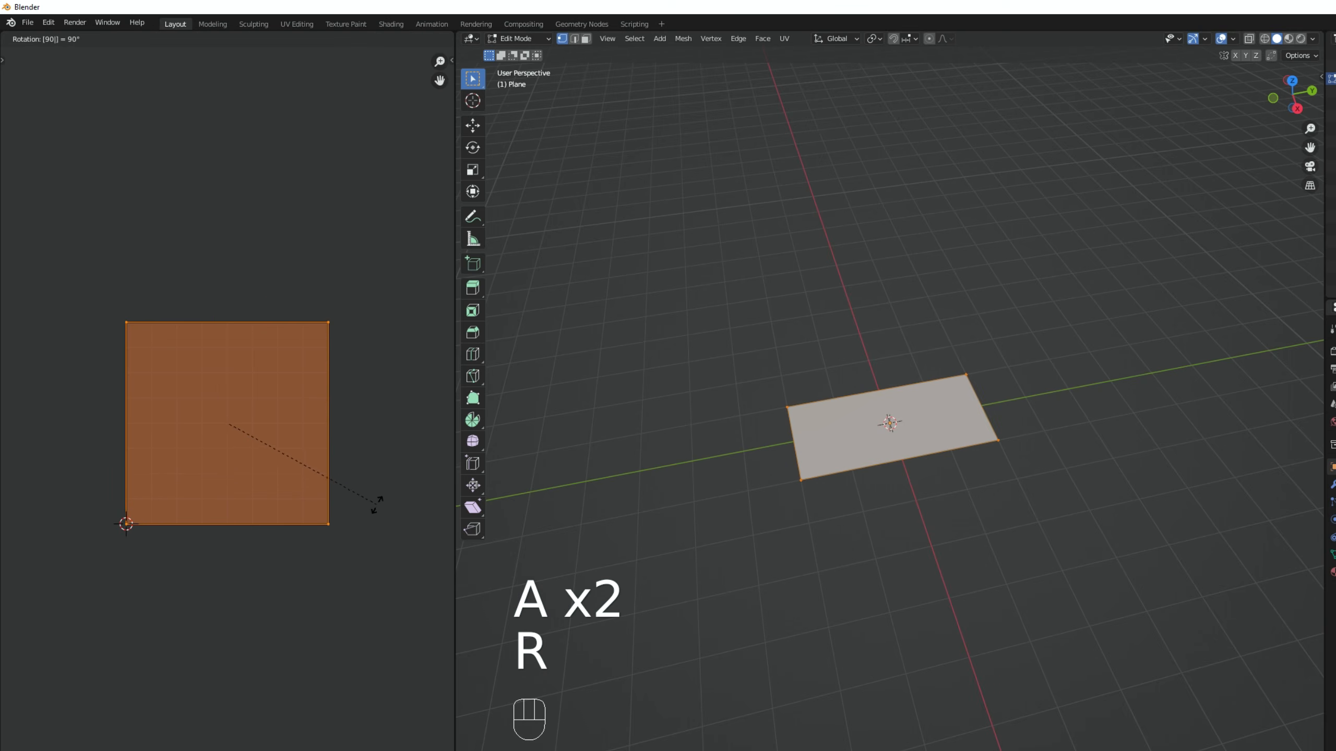
key(a)
- Select the plane's short edge that maps to U = 0 in the UV layout and snap the 3D cursor to it
click(126, 322)
shift+click(126, 523)
scroll(723, 419, up, 3)
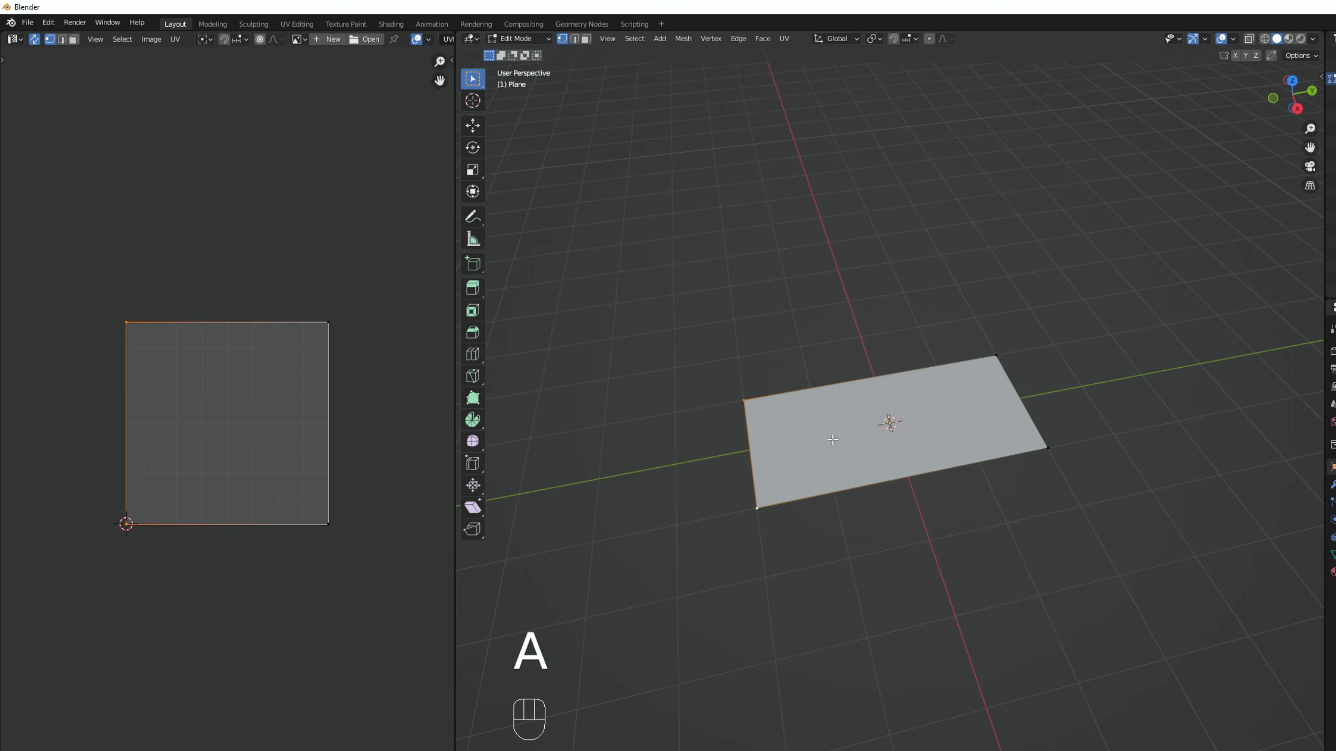
middle_drag(667, 342, 840, 373)
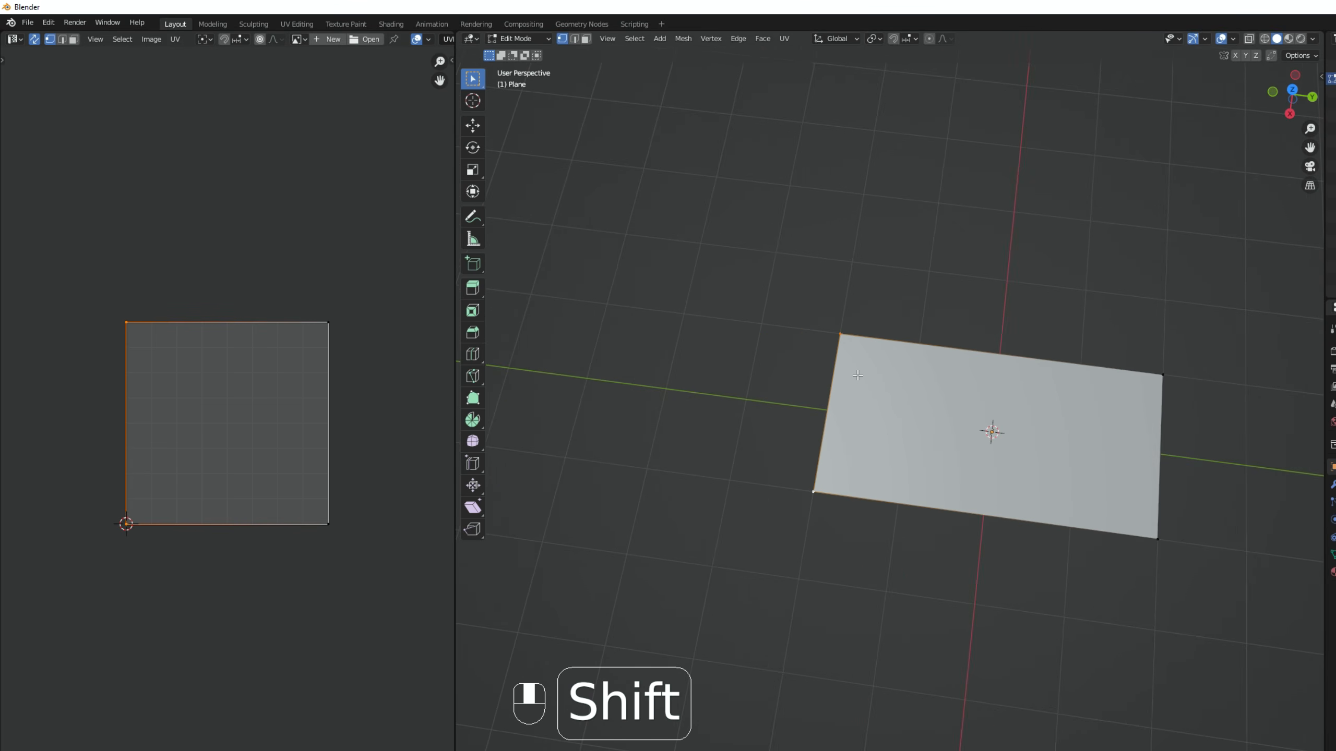
scroll(840, 373, up, 2)
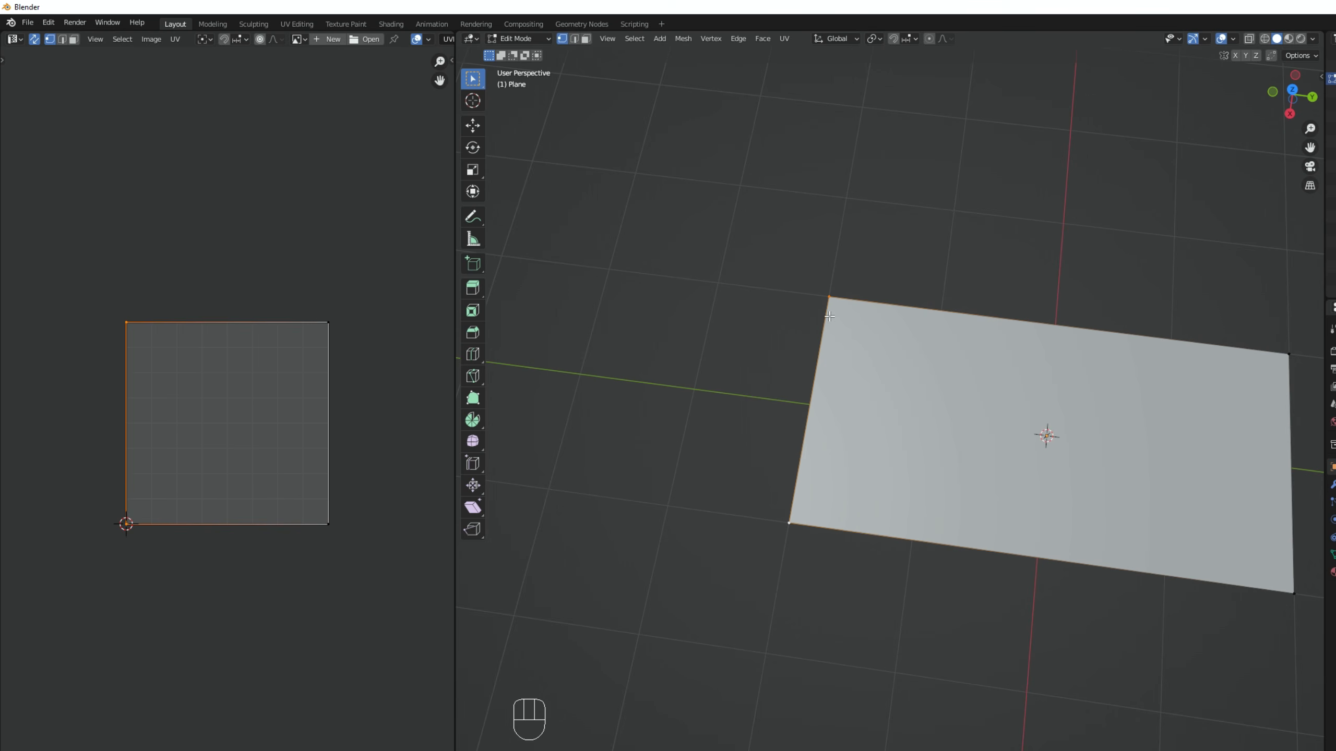
key(shift+s)
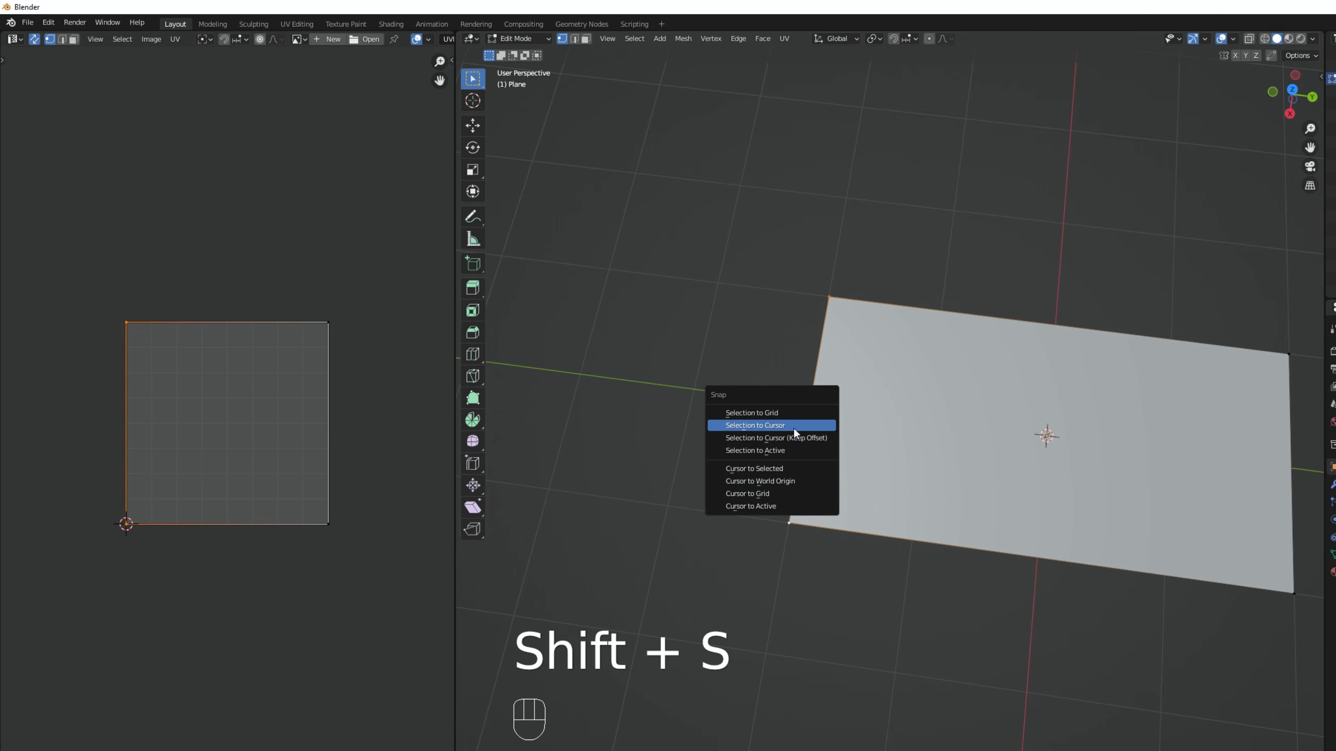
click(757, 468)
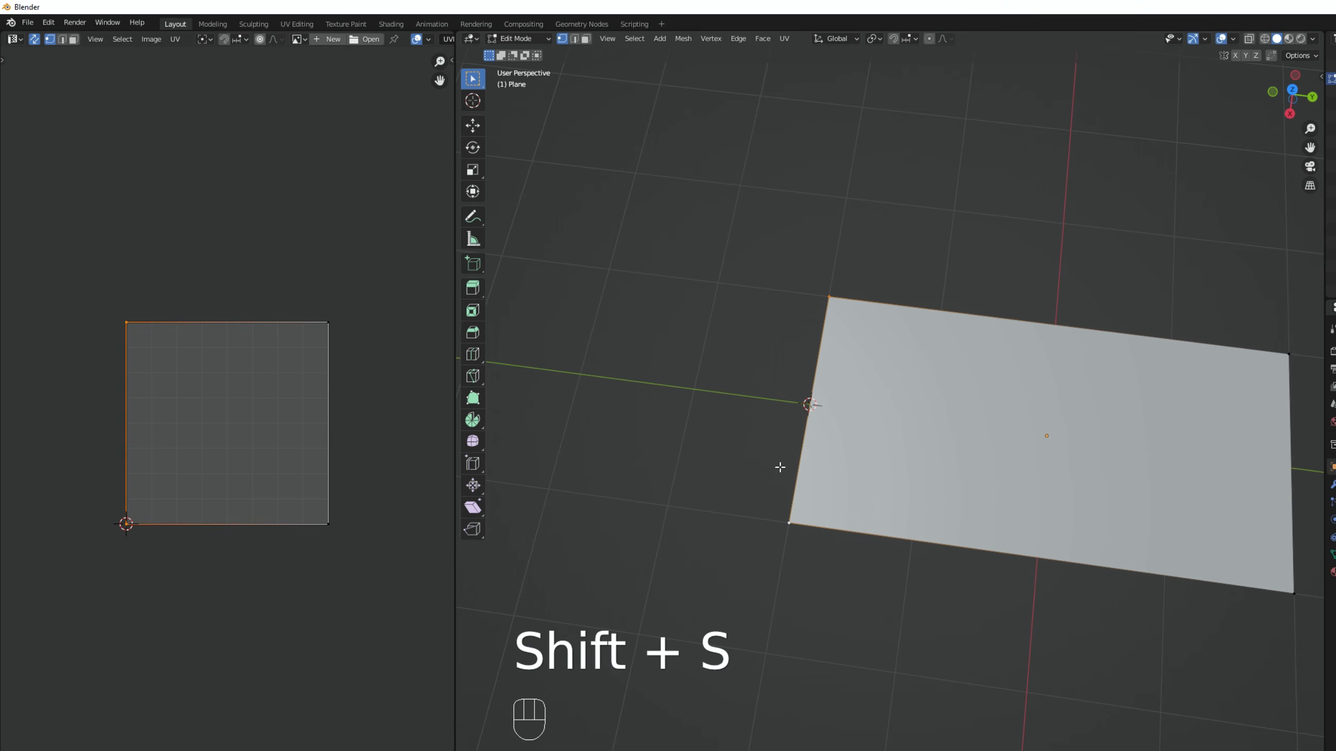
- Set the plane's origin to the 3D cursor in Object Mode and test the new pivot with a trial scale
key(Tab)
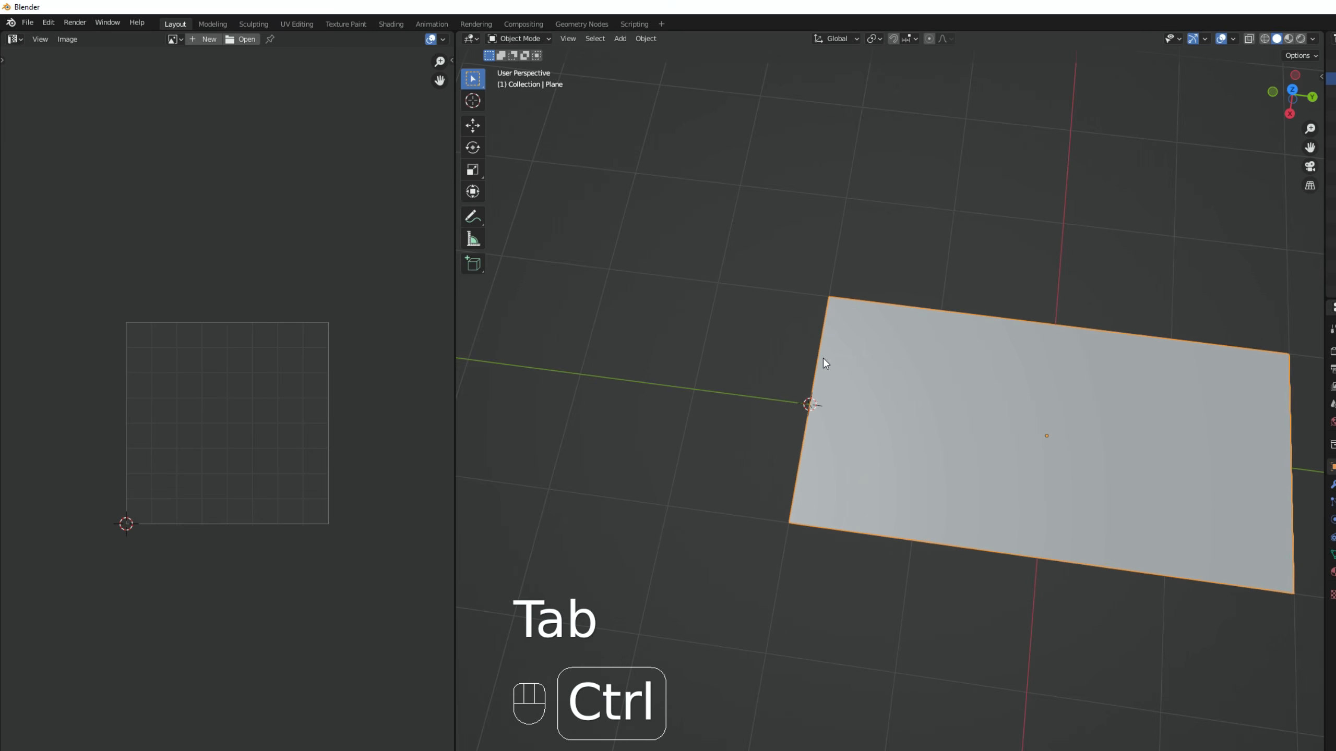
key(shift+ctrl+alt+c)
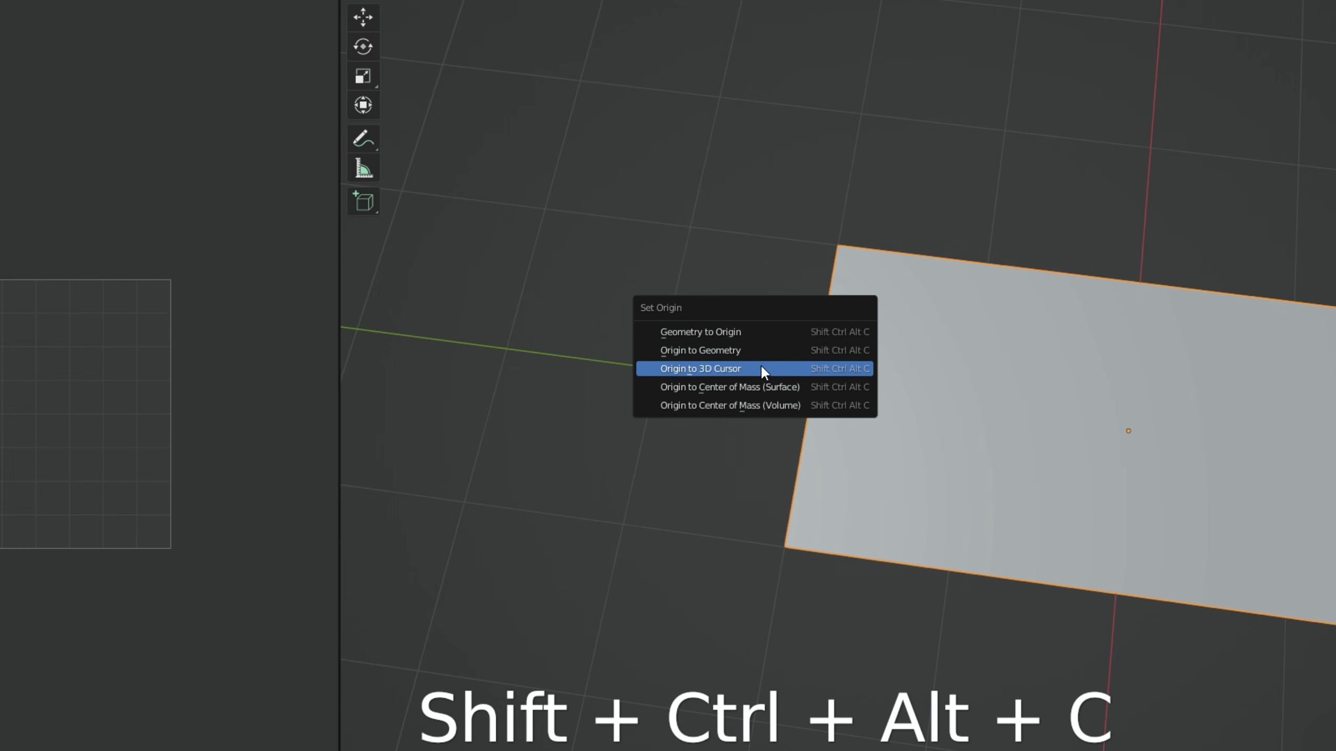
click(763, 372)
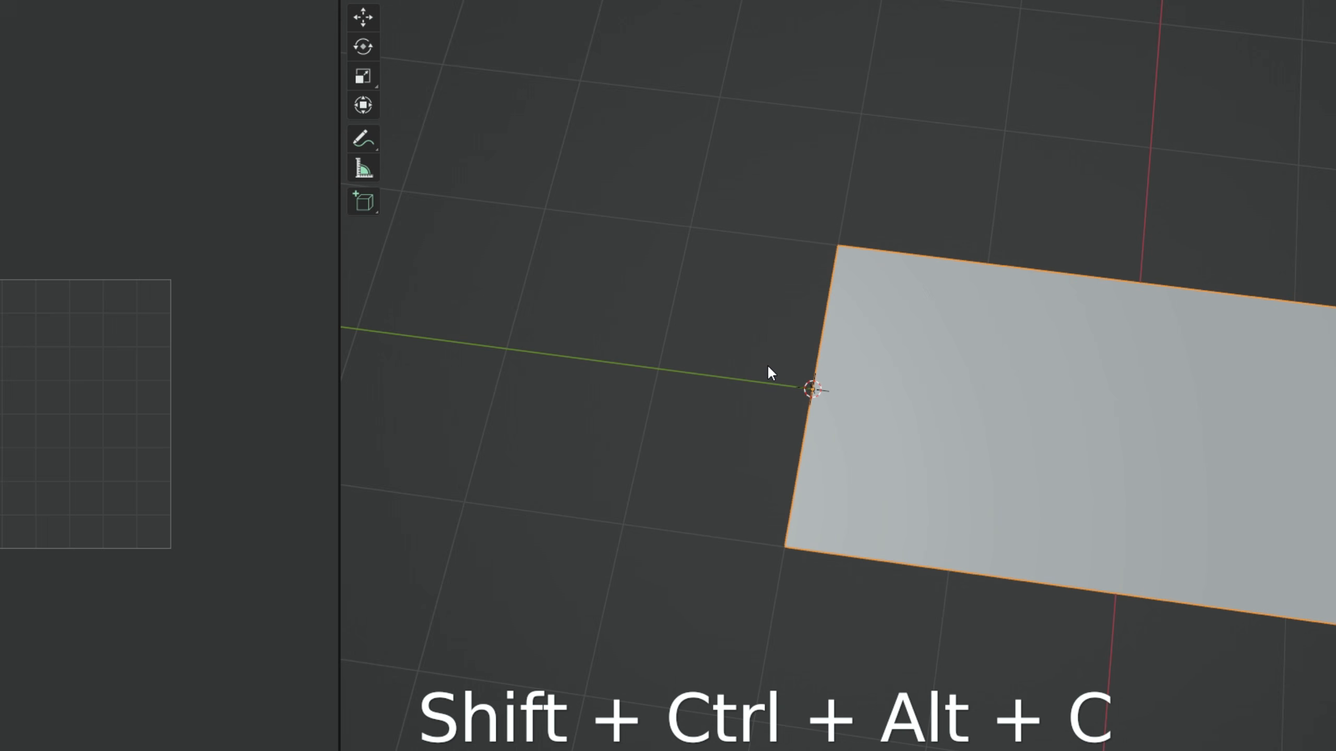
key(s)
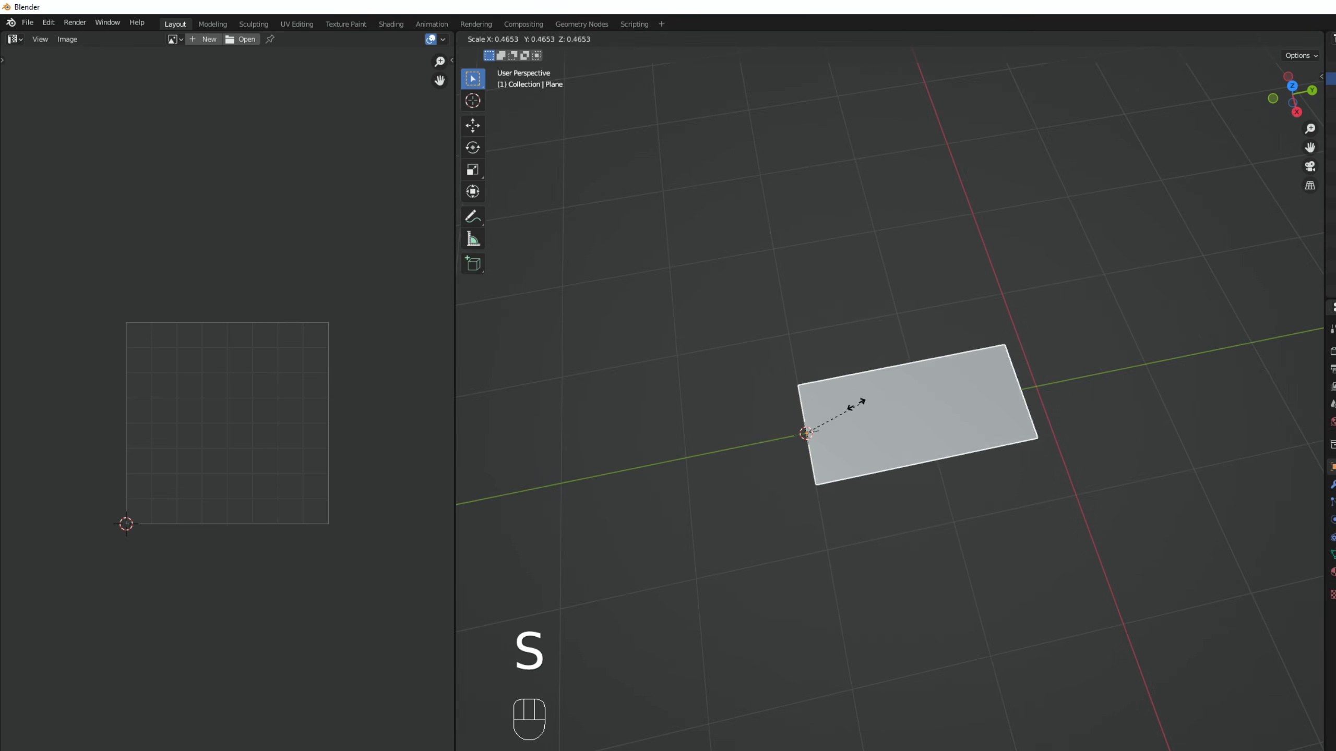
click(991, 368)
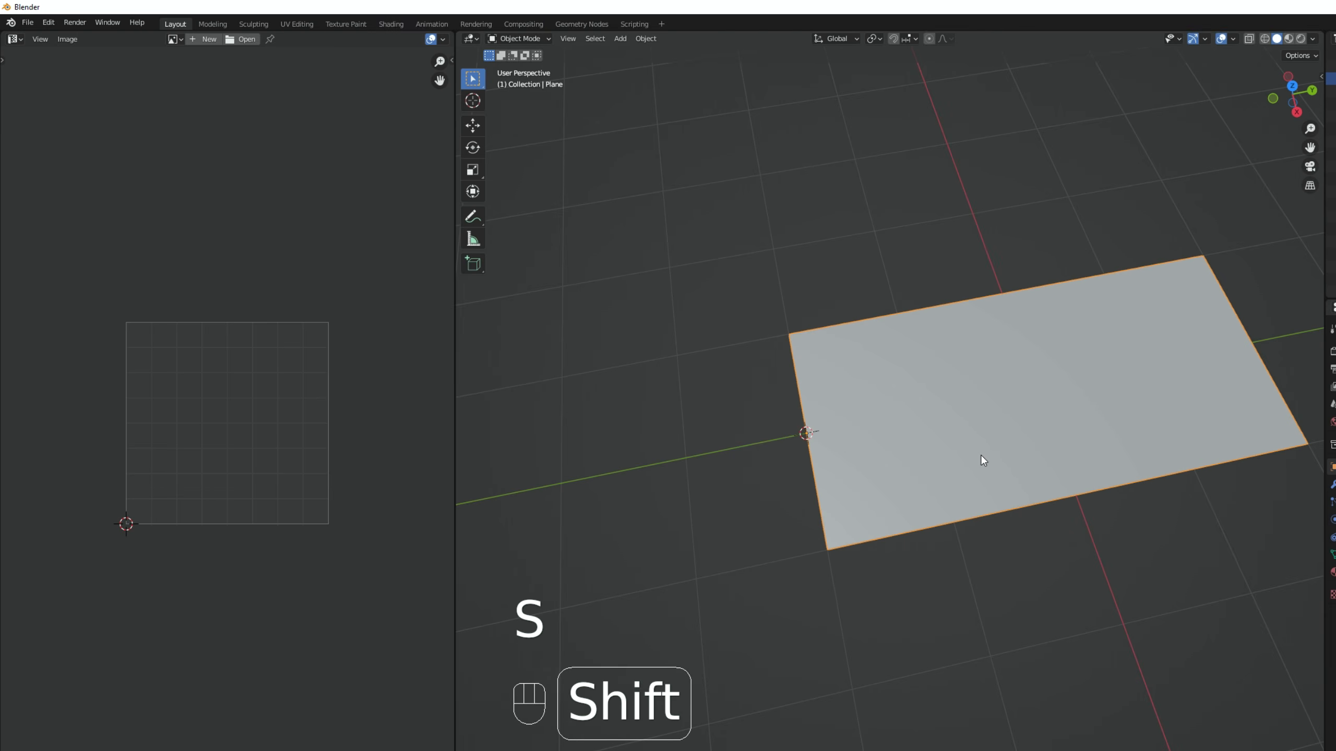
- Rename the plane object as Plane02
shift+middle_drag(981, 455, 775, 468)
shift+middle_drag(508, 468, 499, 469)
click(1155, 351)
click(1154, 351)
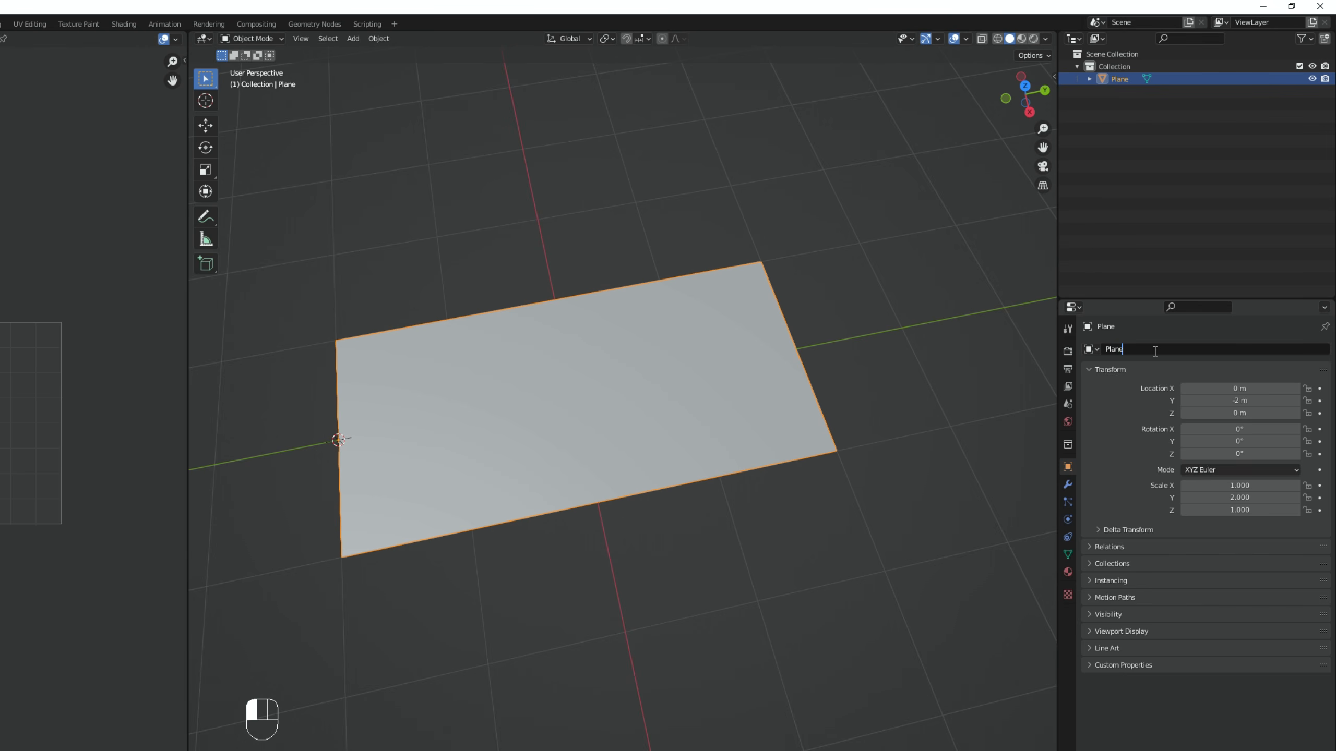
text(02)
key(Return)
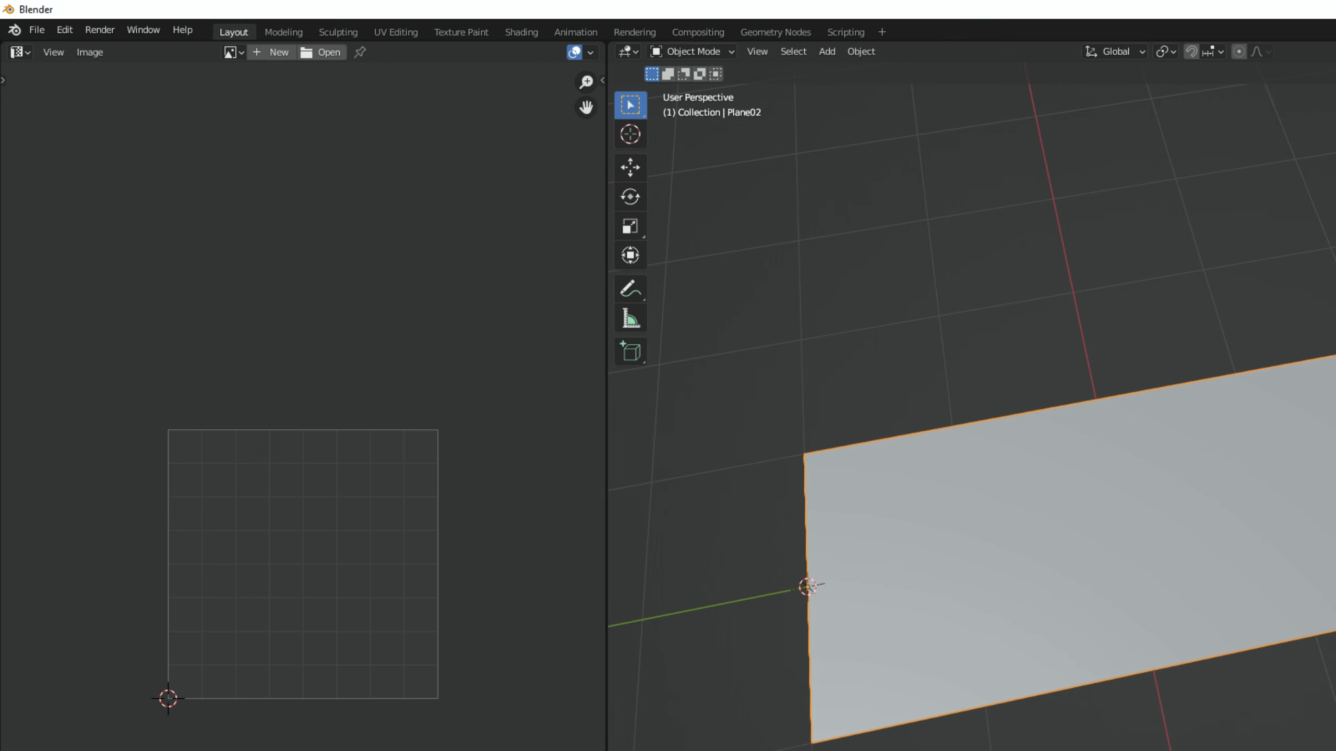
- Export the selected plane as FBX into the Unity project's Models folder, overwriting Plane02.fbx
click(36, 32)
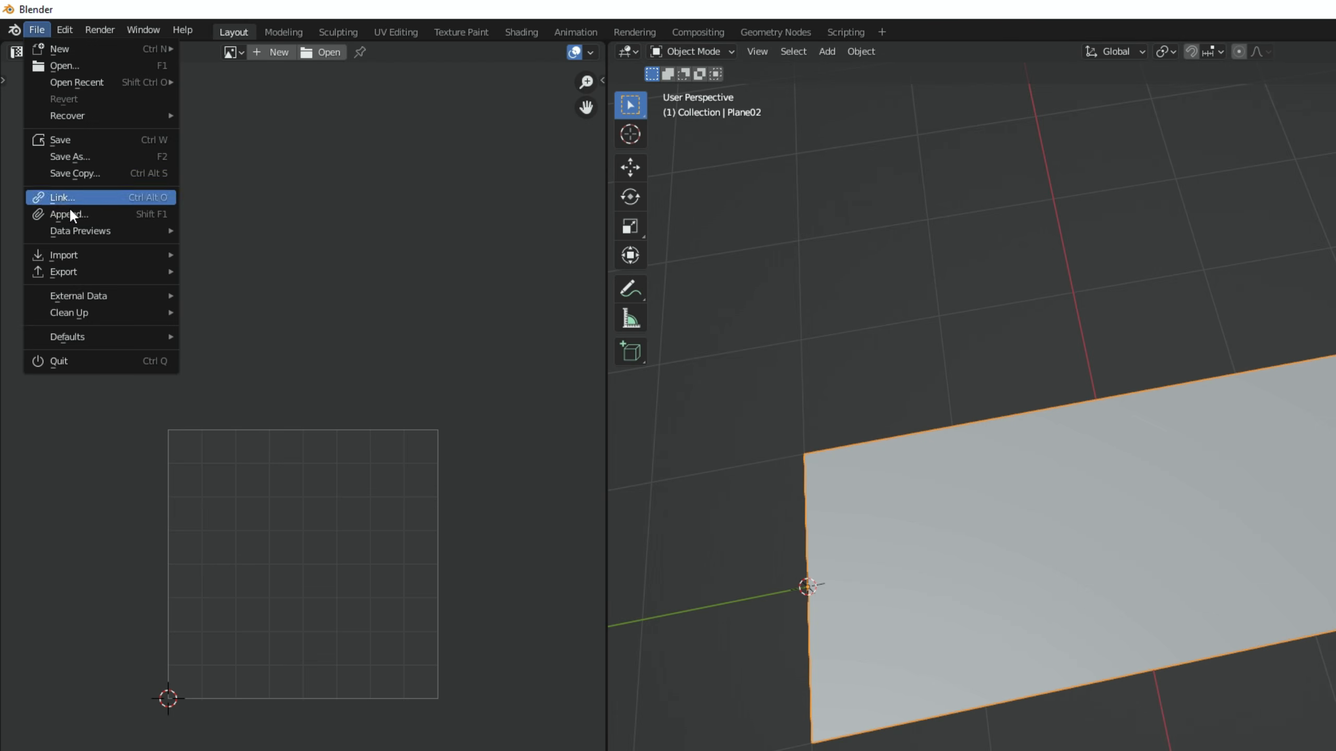
mouse_move(60, 271)
click(241, 405)
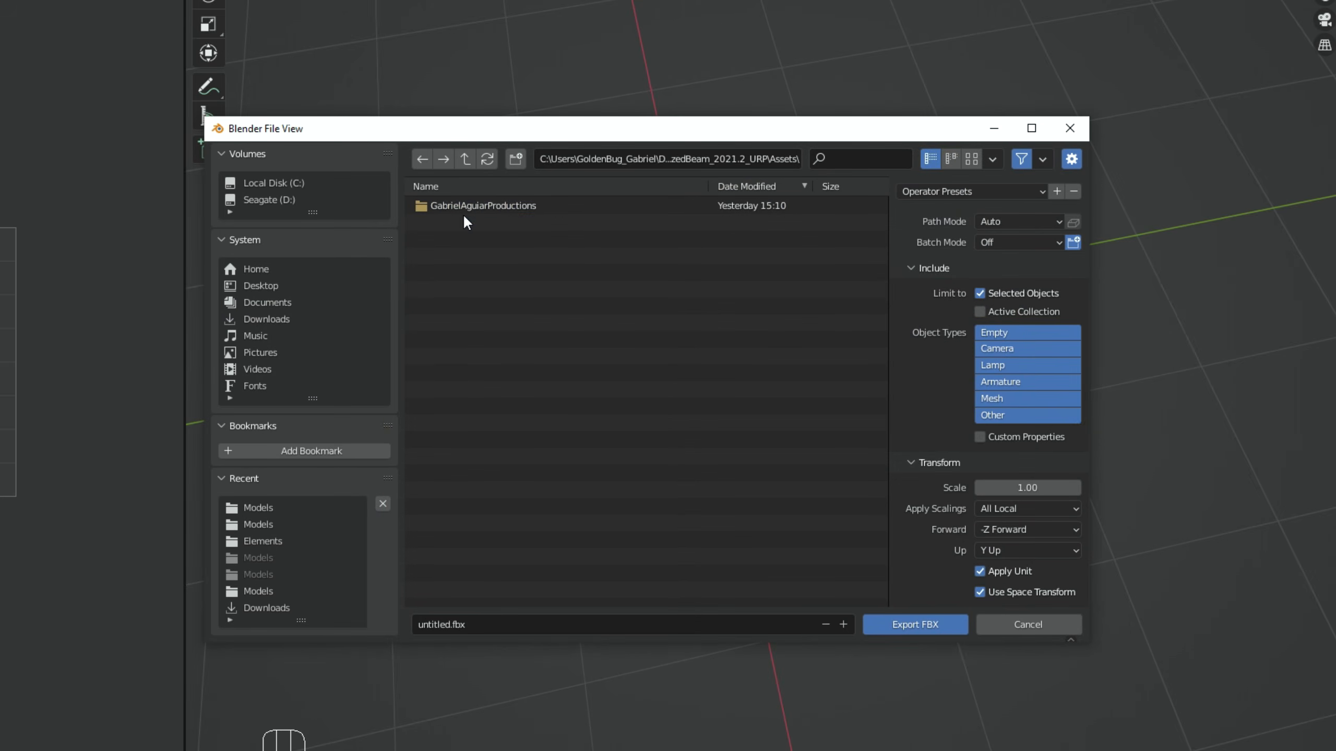
double_click(463, 211)
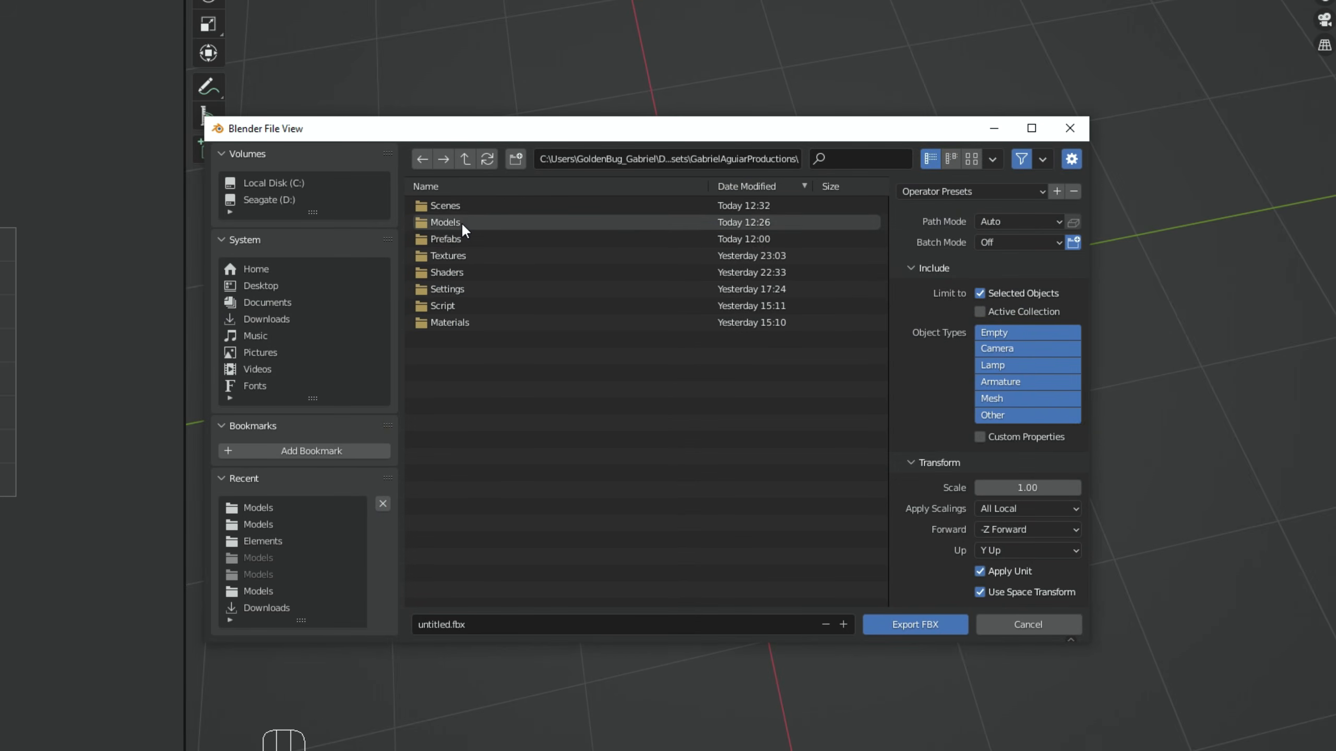
double_click(461, 223)
click(473, 205)
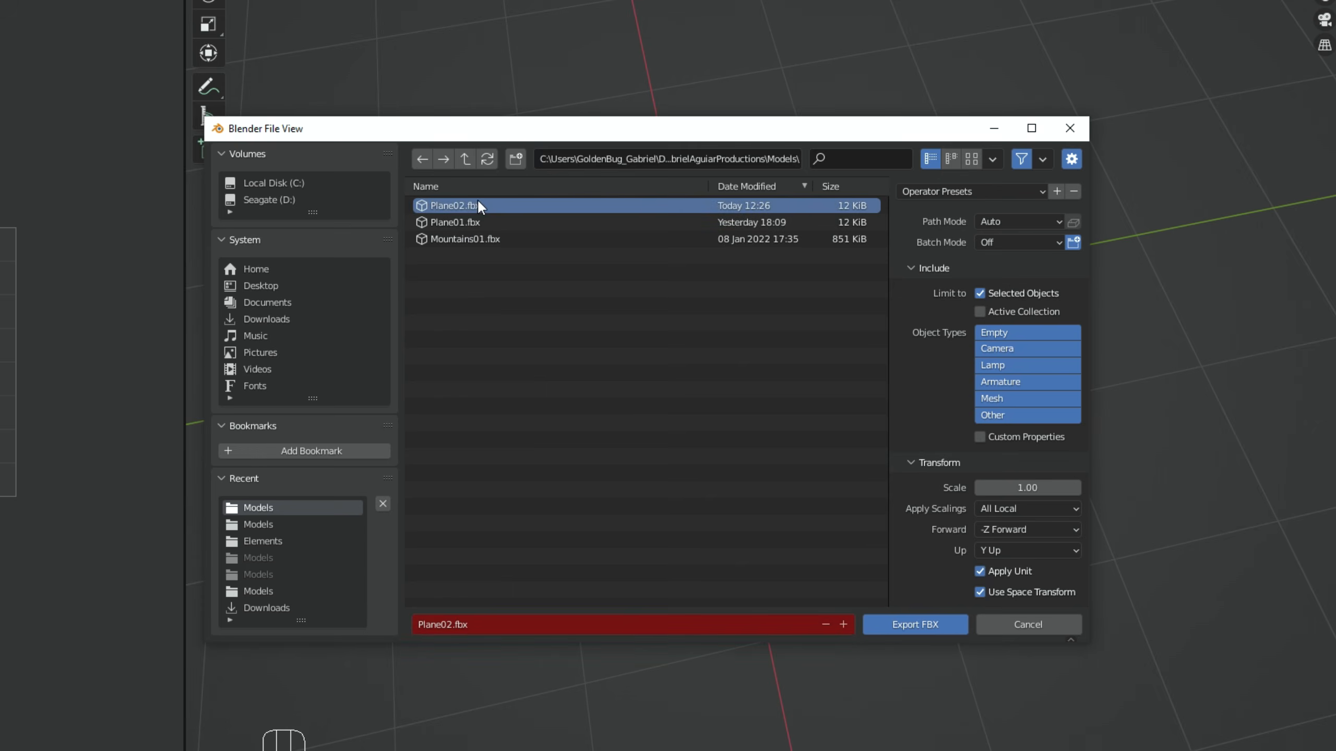
click(923, 625)
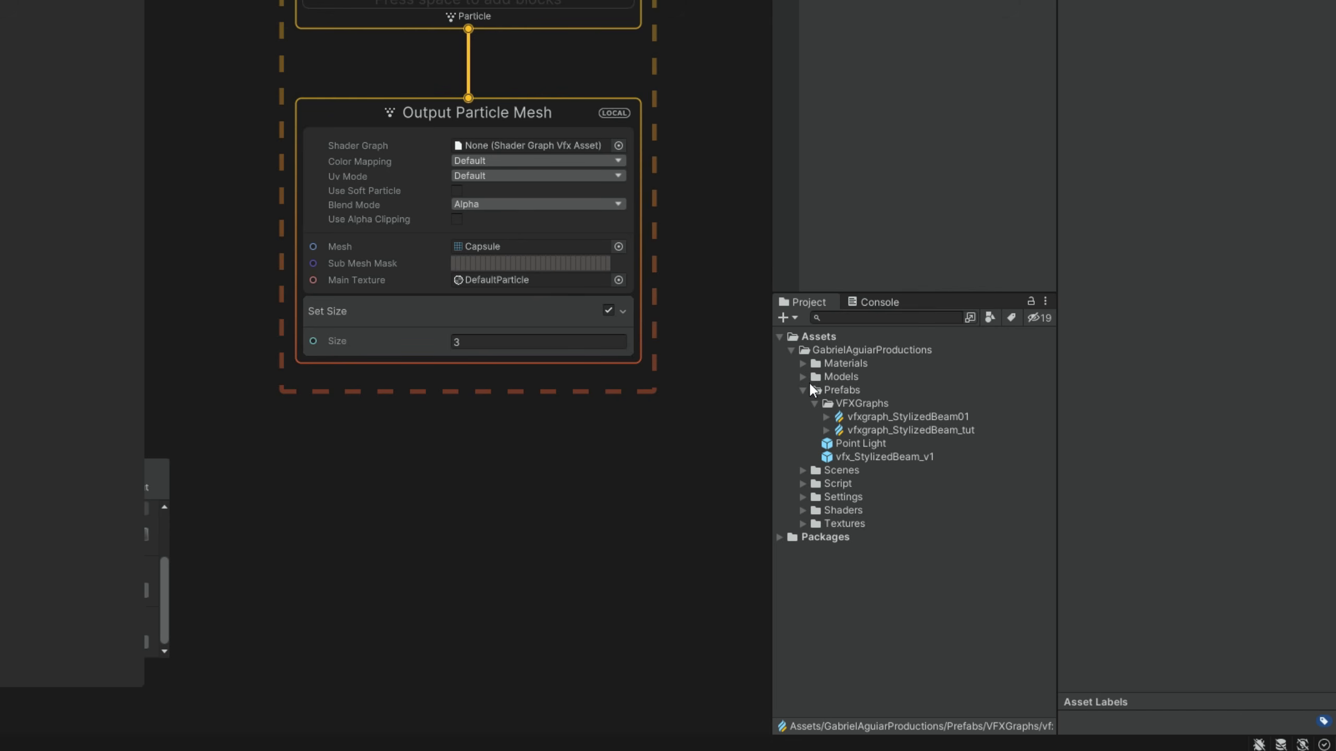
- Switch to Unity, set the import Scale Factor of the Plane02 model to 100 and apply the change
click(1033, 509)
click(841, 417)
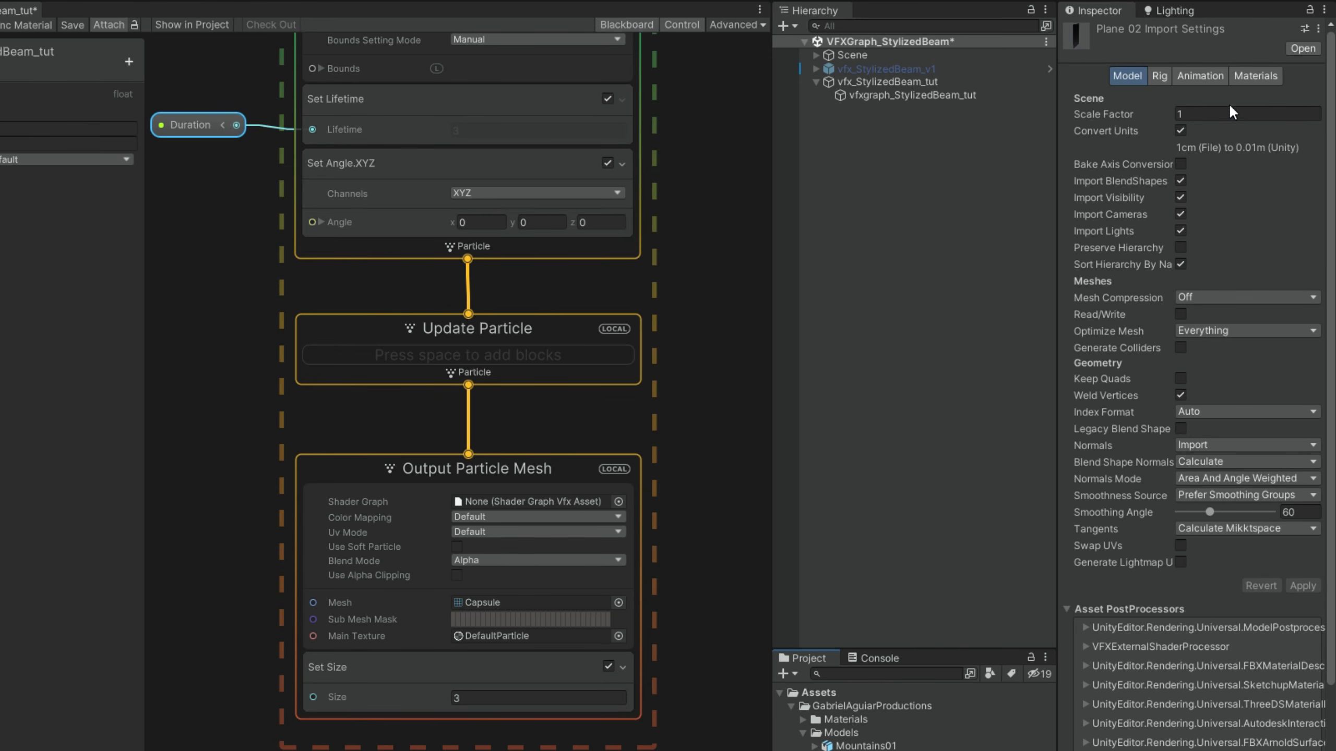
click(1229, 112)
text(100)
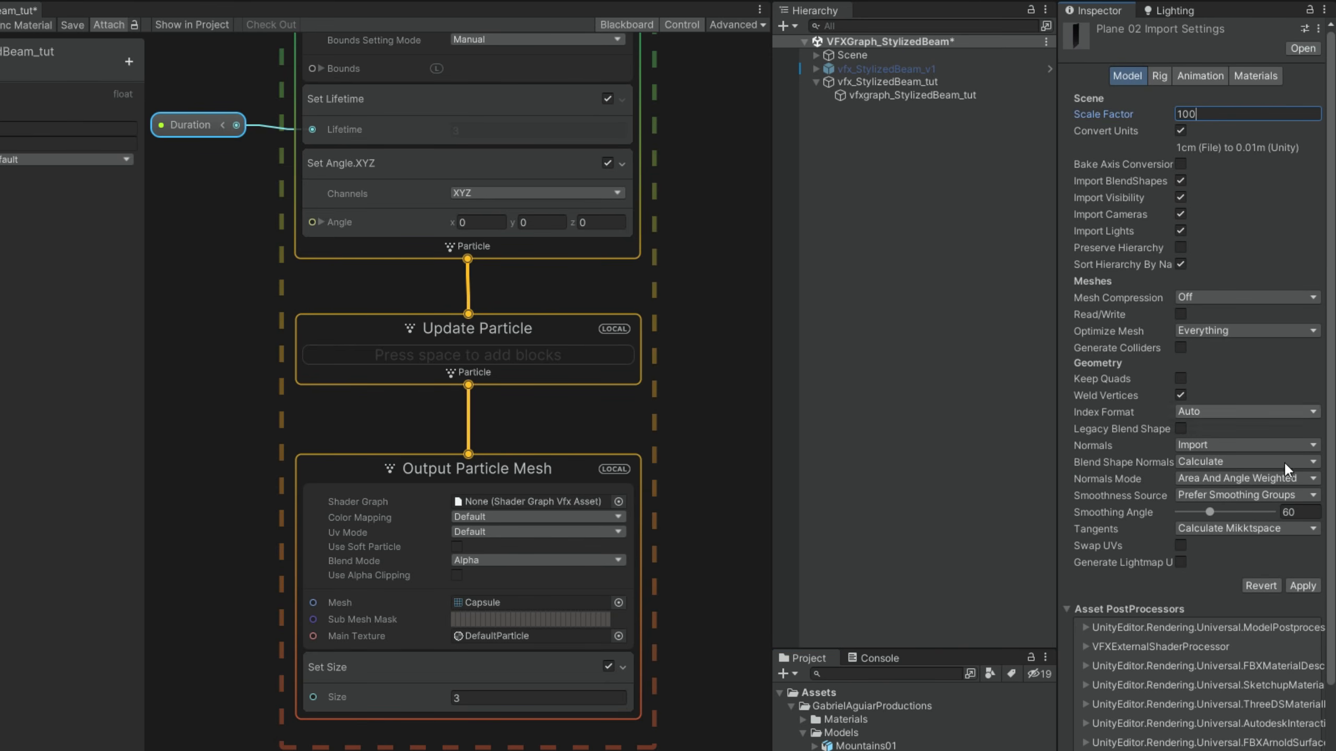
click(1297, 585)
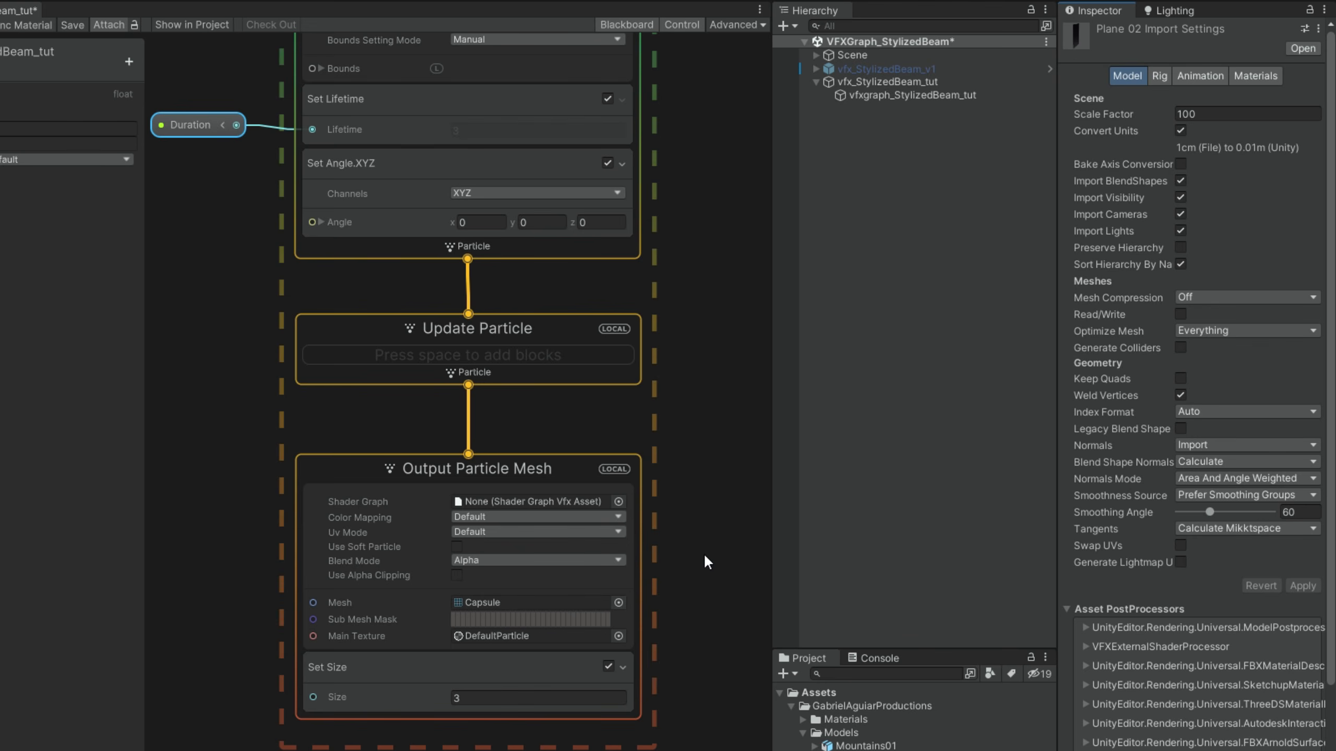
- Assign Plane02 as the mesh of the Output Particle Mesh context and look at it in the scene
click(618, 602)
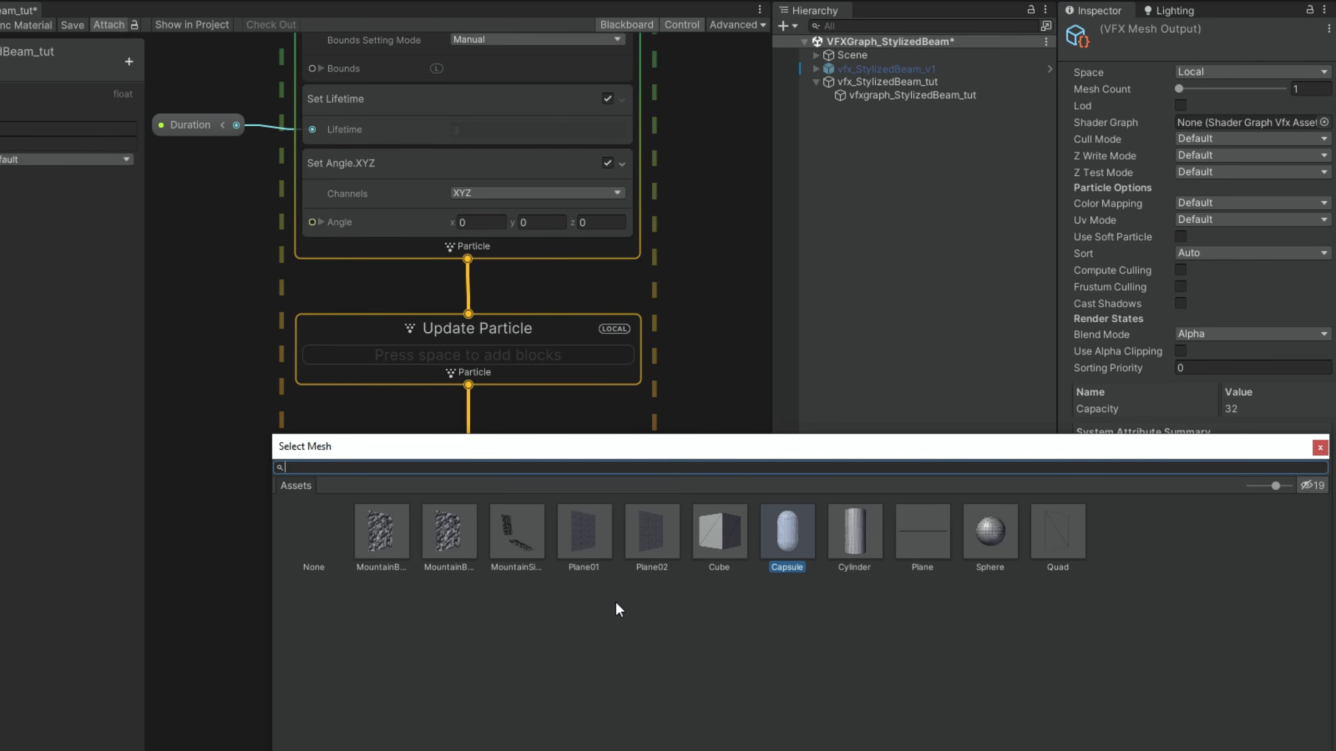
click(659, 542)
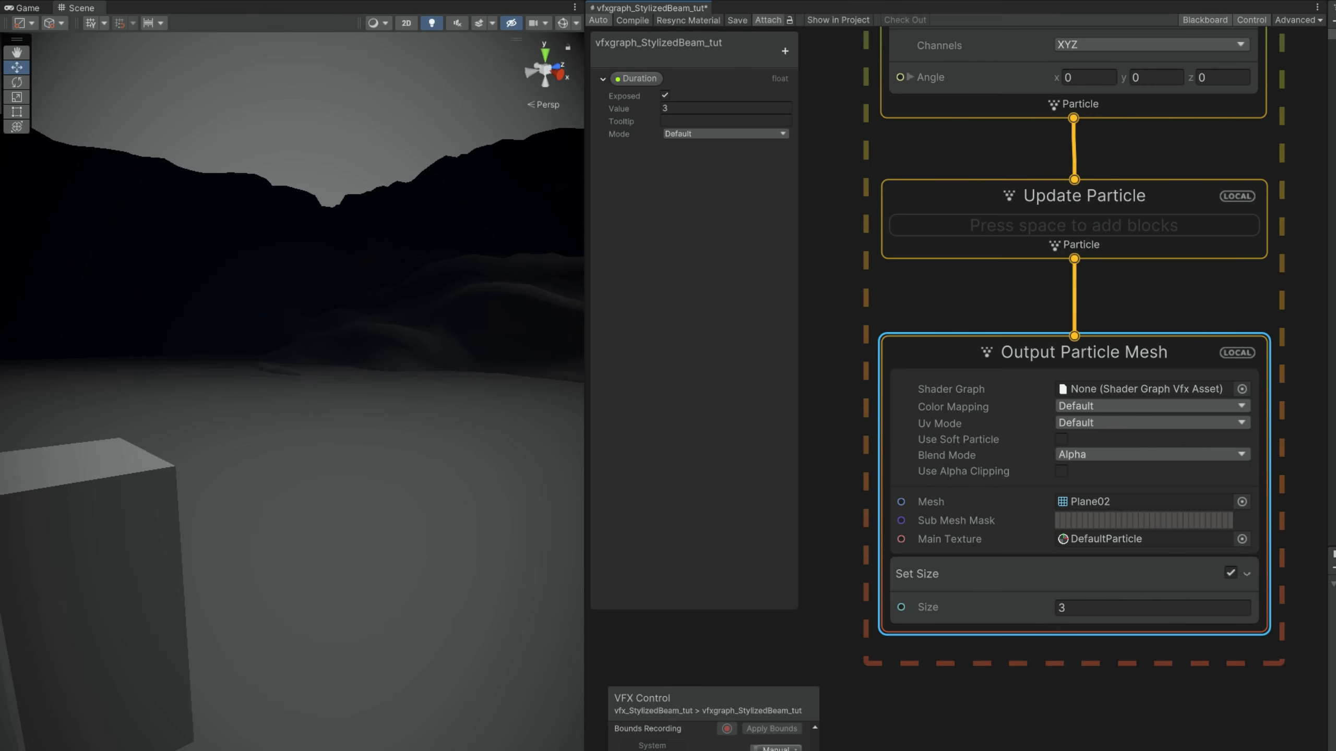
right_drag(543, 676, 497, 201)
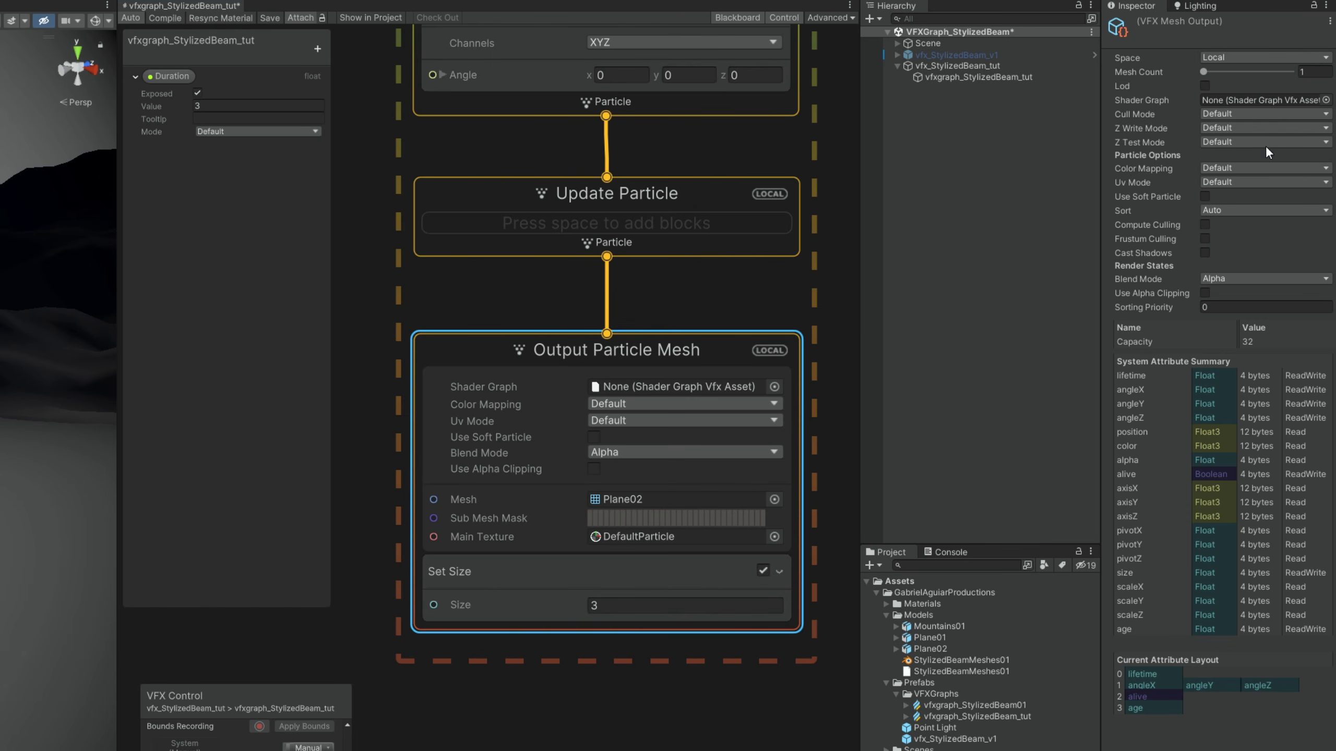
- Set the Cull Mode of the Output Particle Mesh to Off and inspect the mesh from another angle
click(1229, 115)
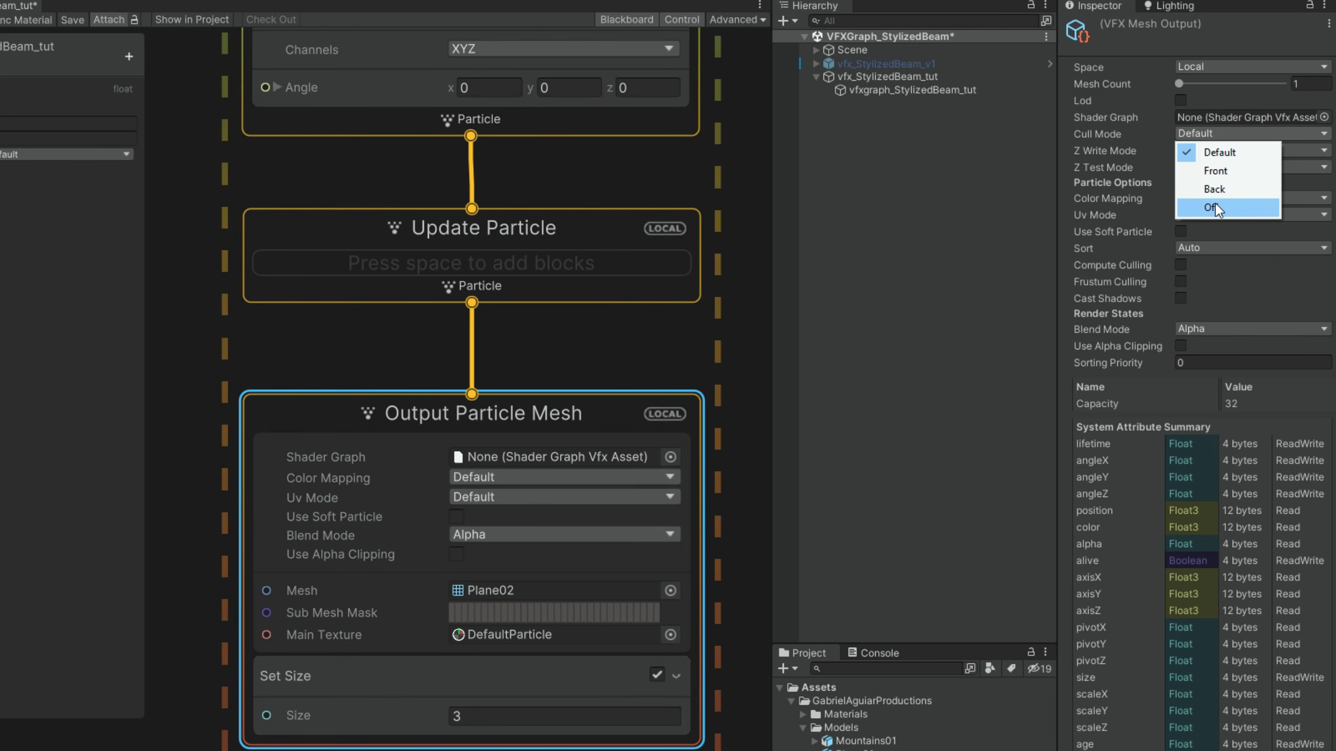
click(1215, 208)
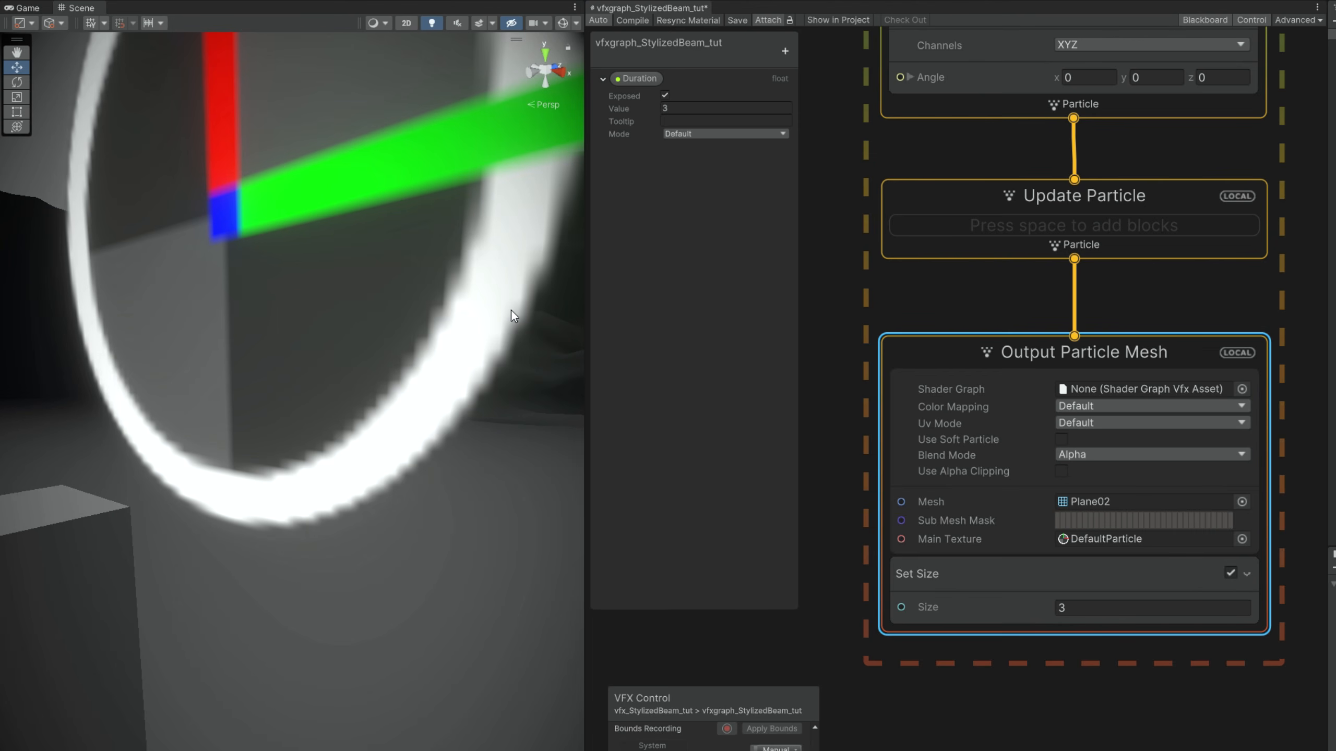
alt+drag(512, 311, 473, 368)
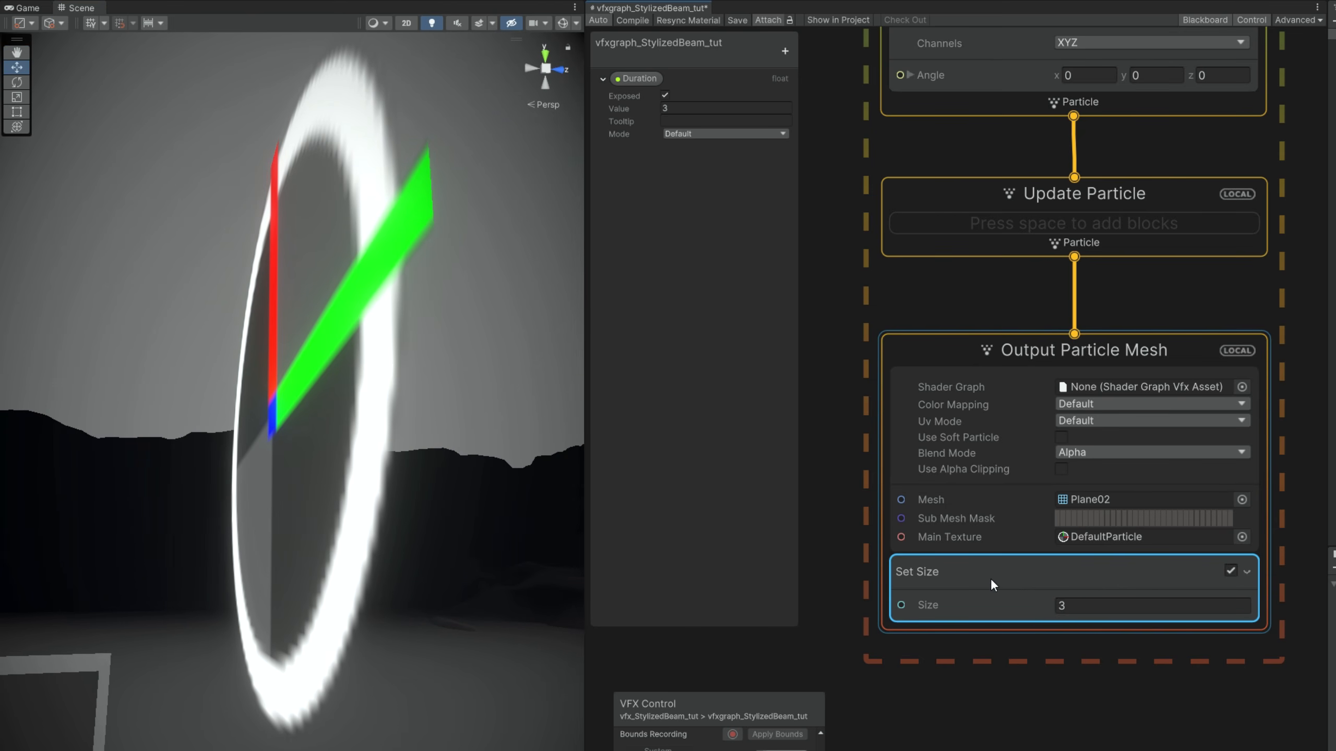
- Add an Orient: Fixed Axis block above Set Size in the mesh output, with its Up vector set to 0, 0, 1
key(space)
text(ori)
key(Down)
key(Down)
key(Down)
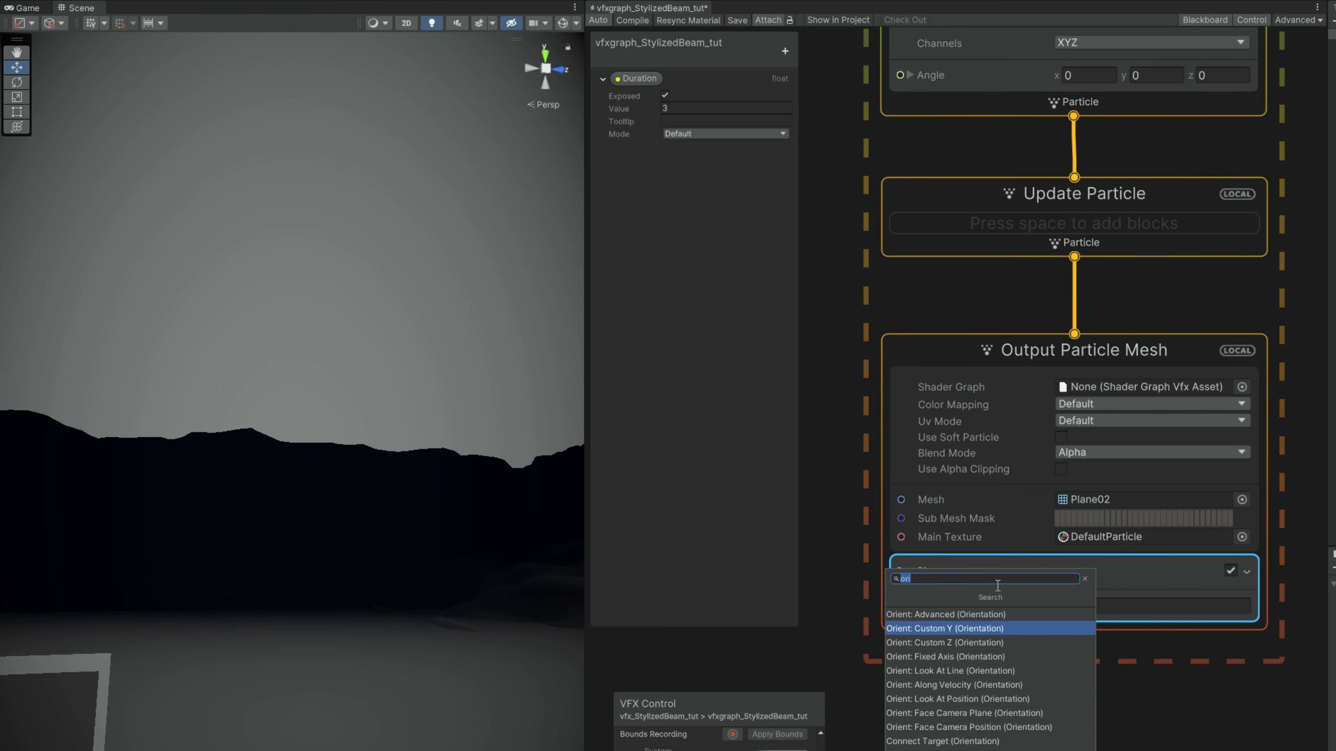
key(Escape)
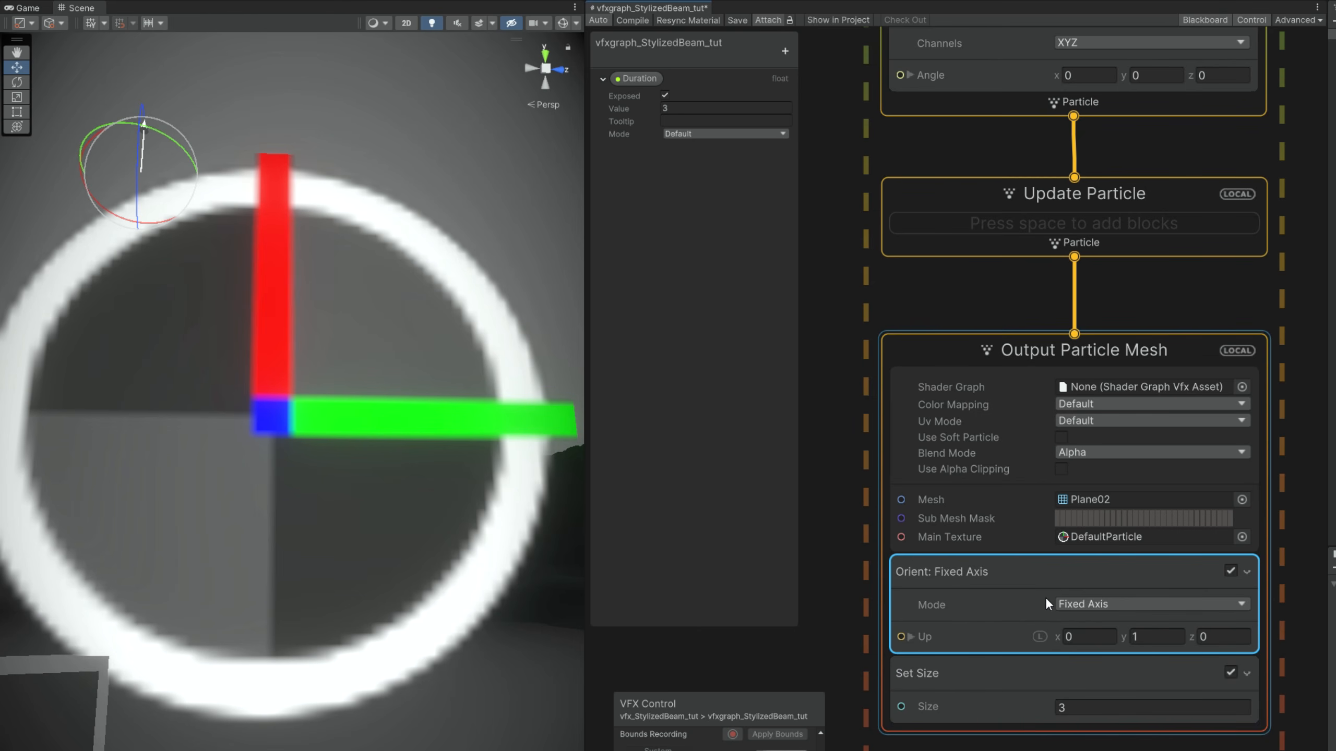
right_drag(473, 489, 430, 500)
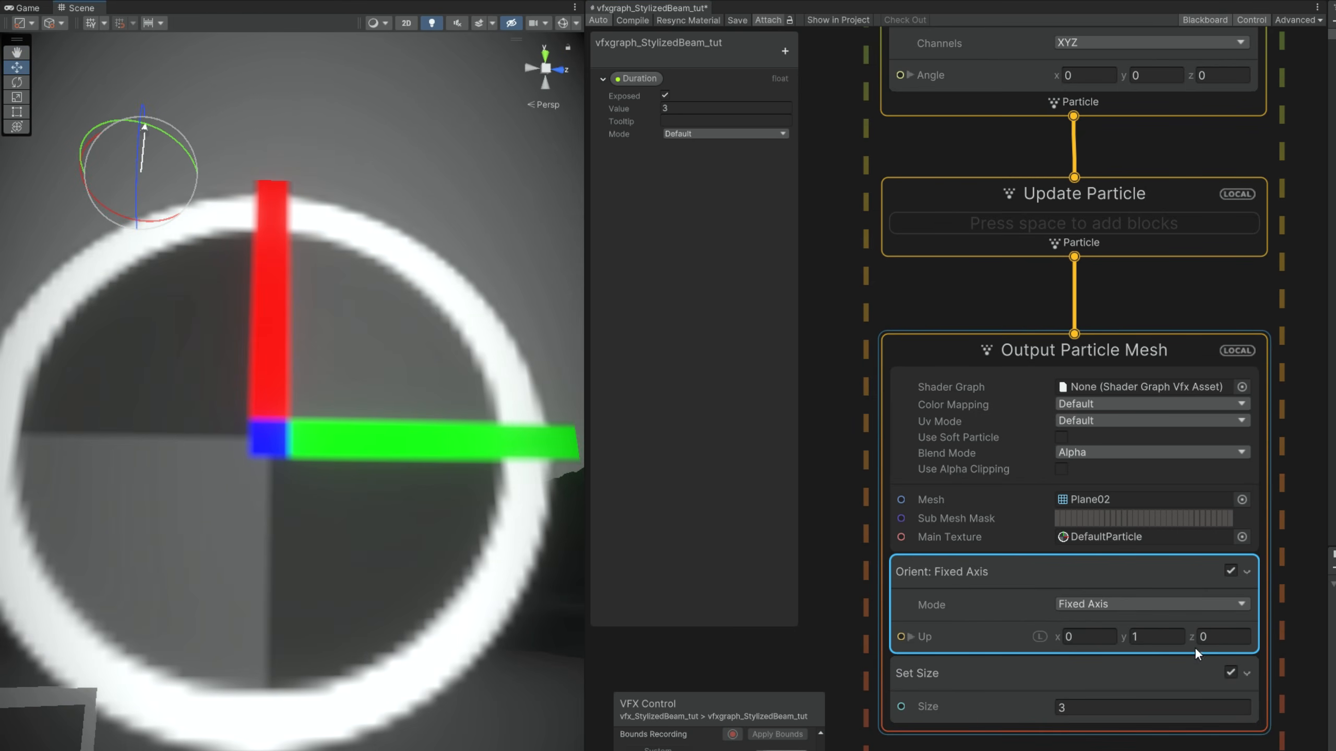
click(1219, 637)
text(0)
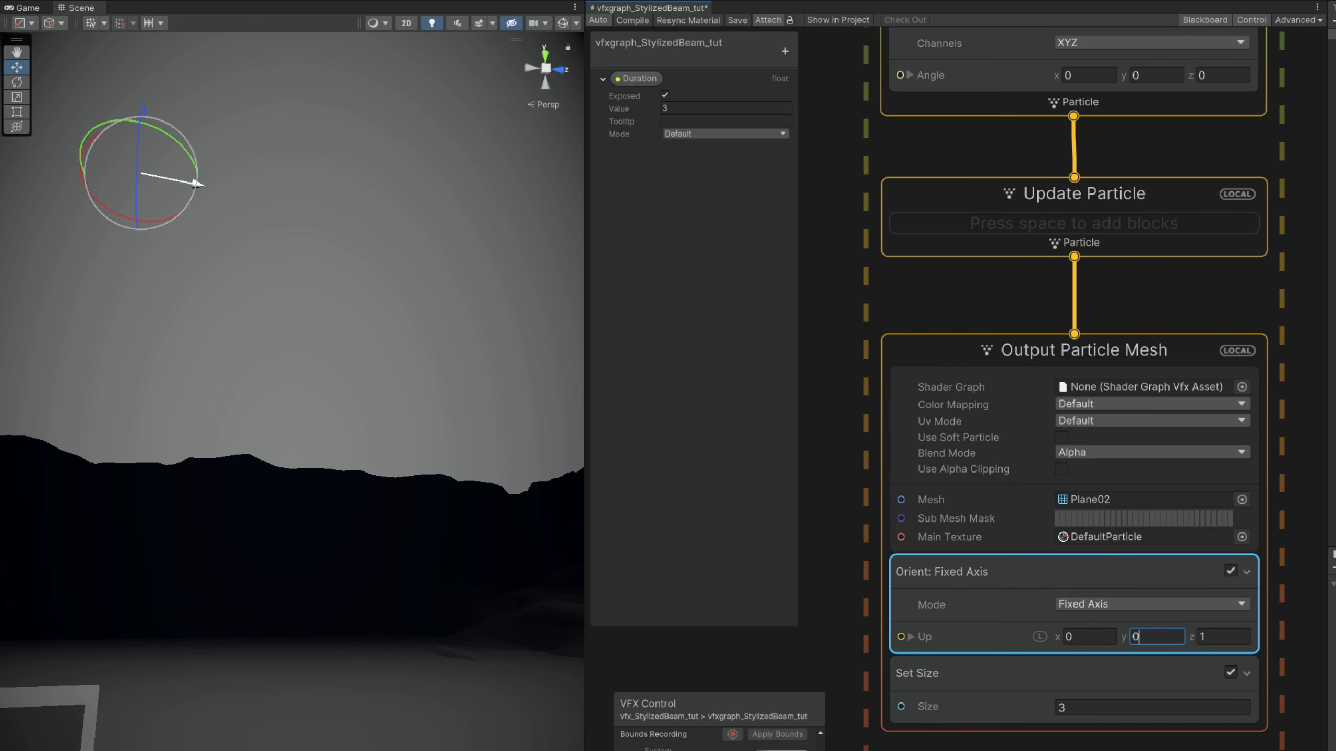
alt+drag(447, 646, 628, 677)
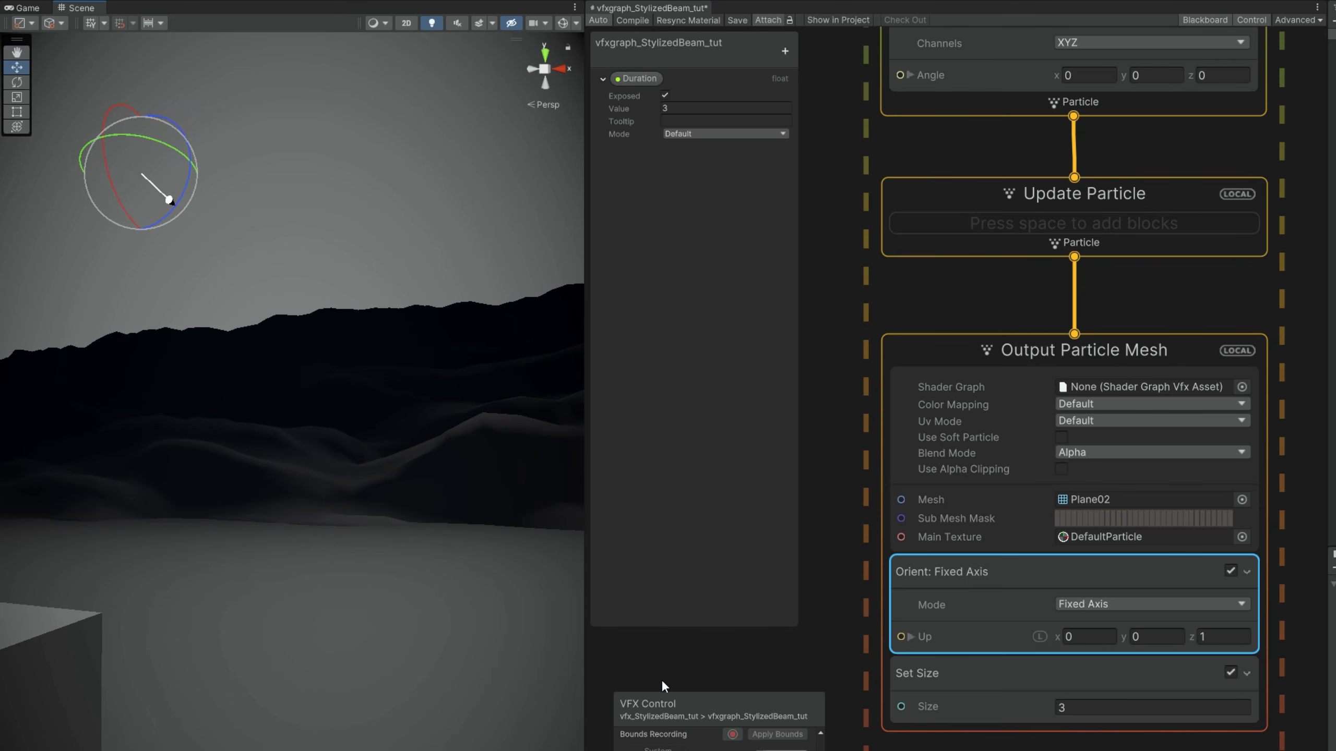
- Add a Set Scale block below Set Size with X at 0.4 and Y at 2, and check it in the scene
click(1034, 685)
key(space)
text(set scale)
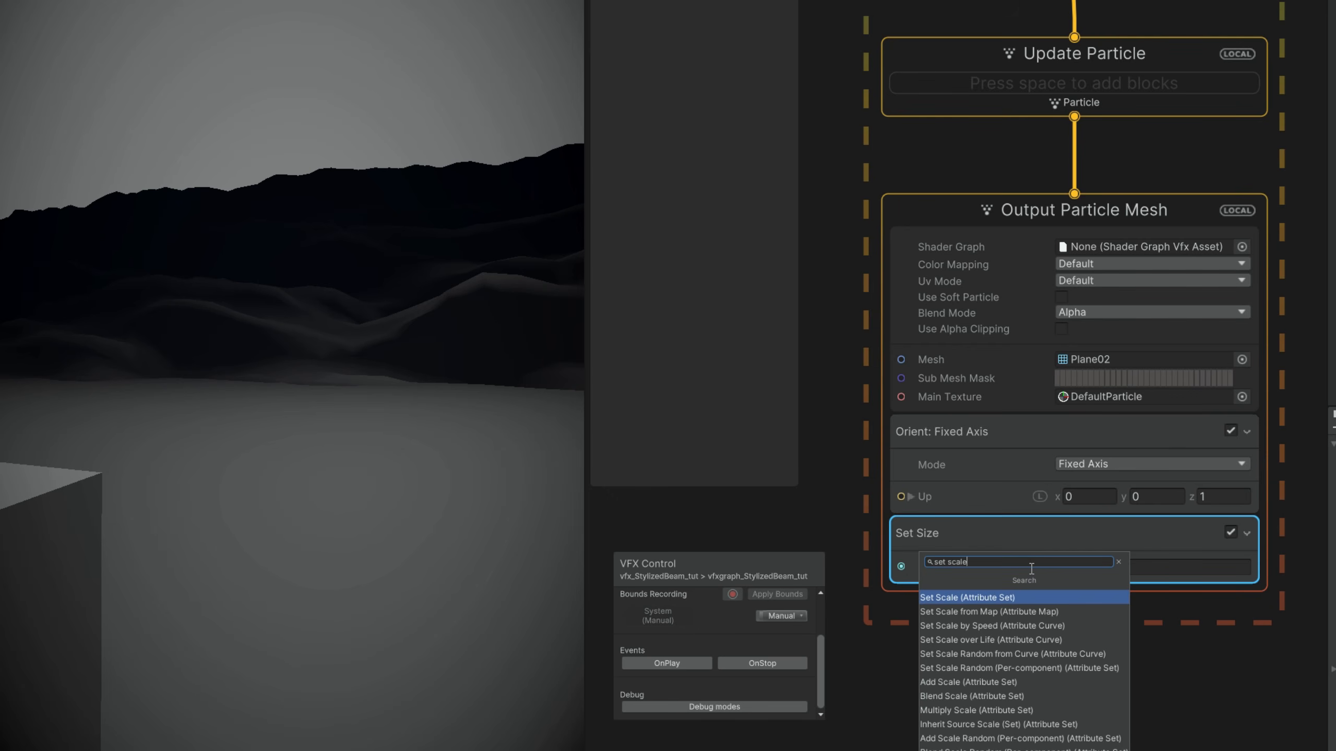
key(Return)
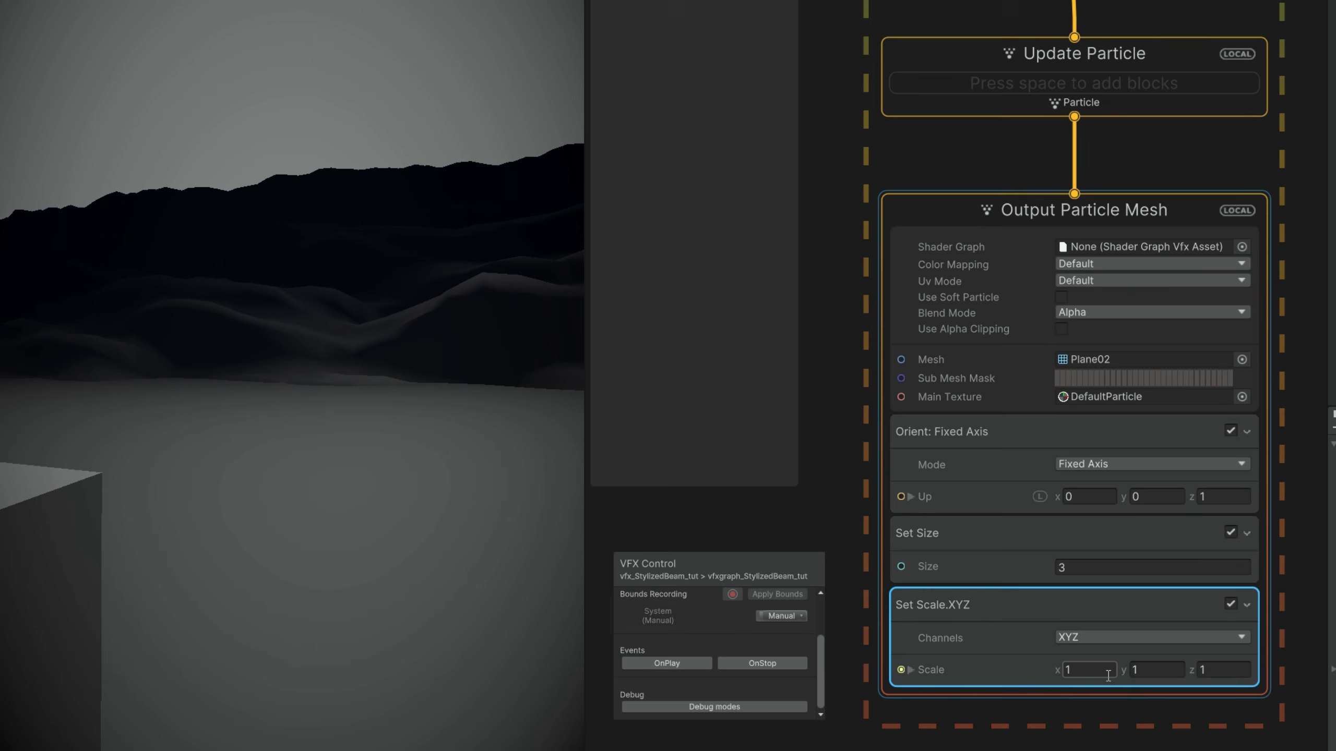
text(0.4)
key(Tab)
text(2)
middle_drag(1150, 691, 1125, 528)
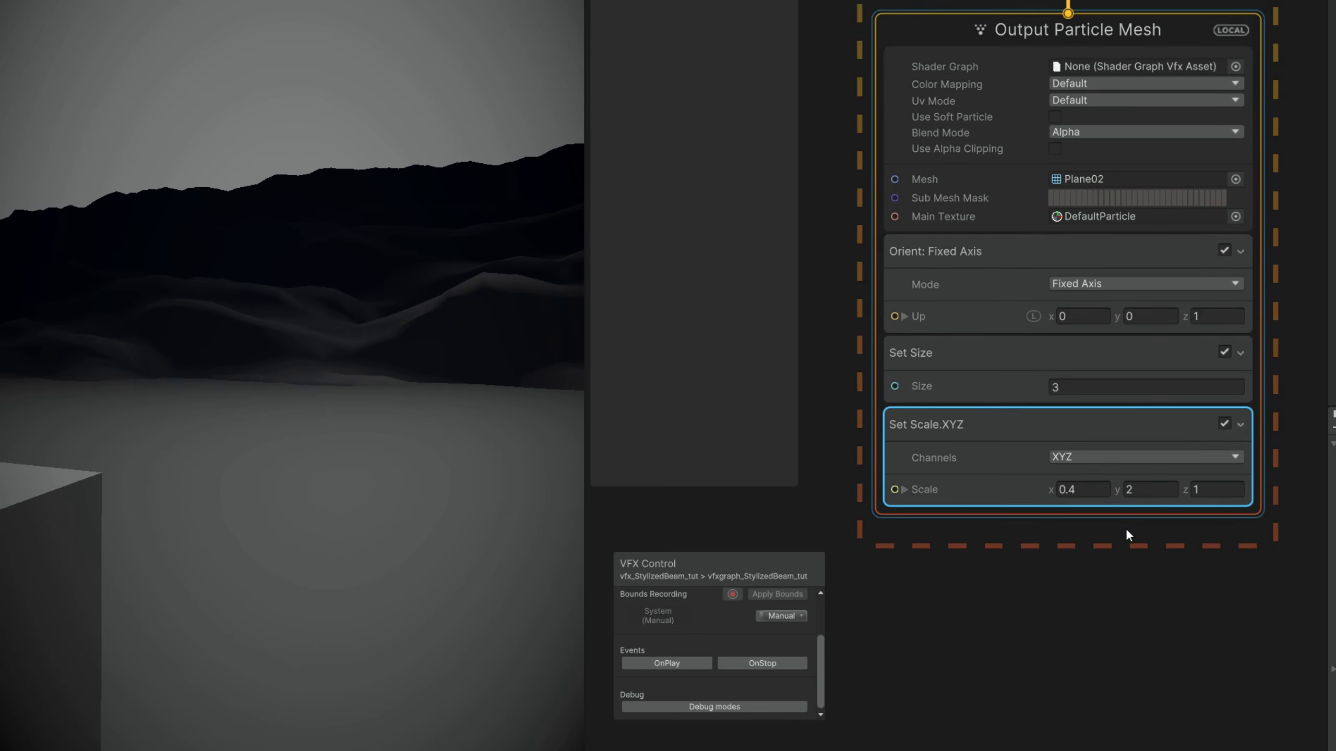
alt+drag(402, 623, 384, 635)
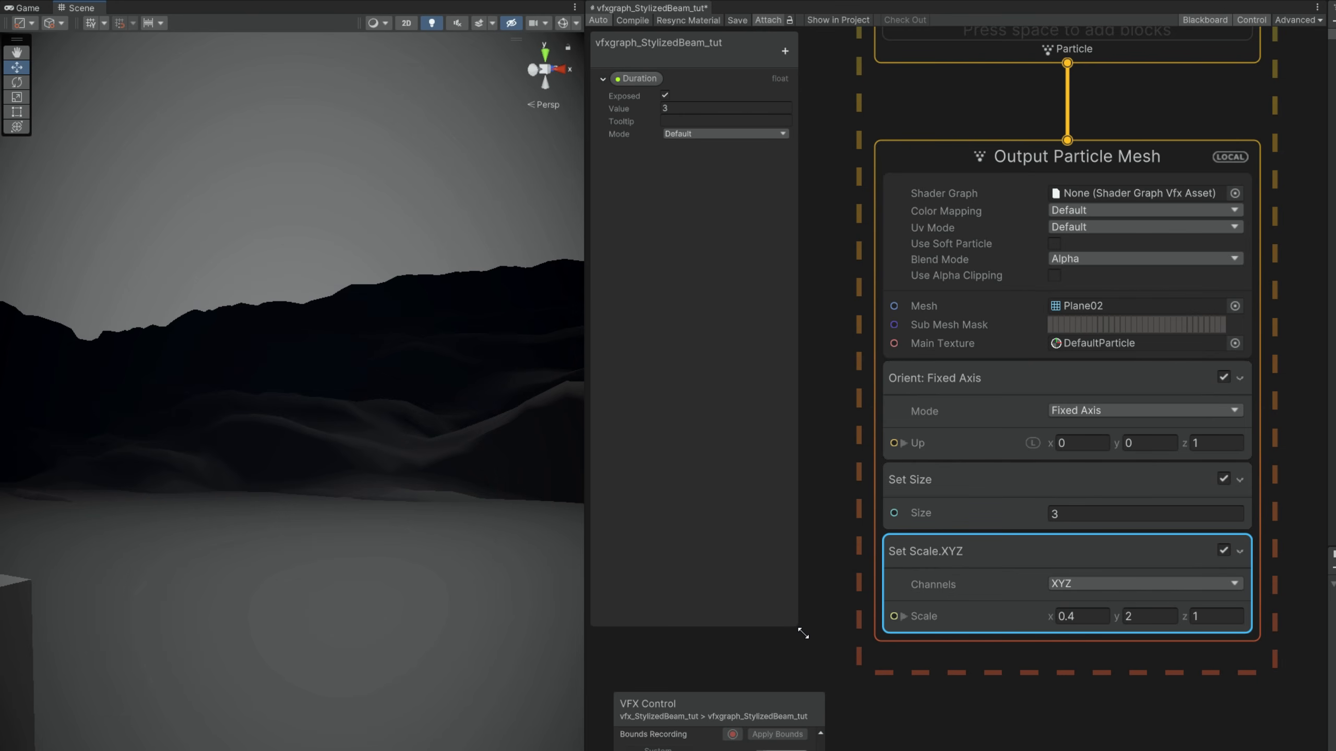
- Add a Set Scale over Life block below Set Scale and make its Scale_z curve constant at 1
key(space)
text(set cale over)
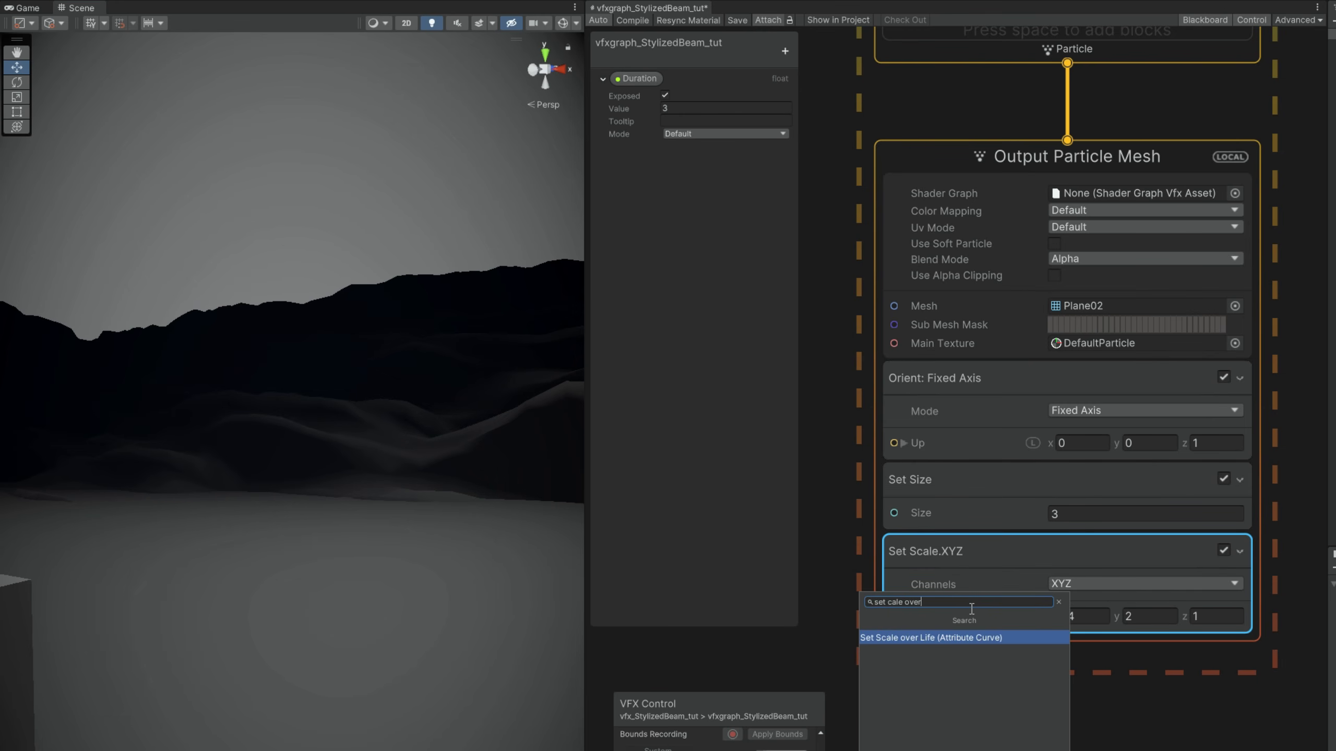
key(Return)
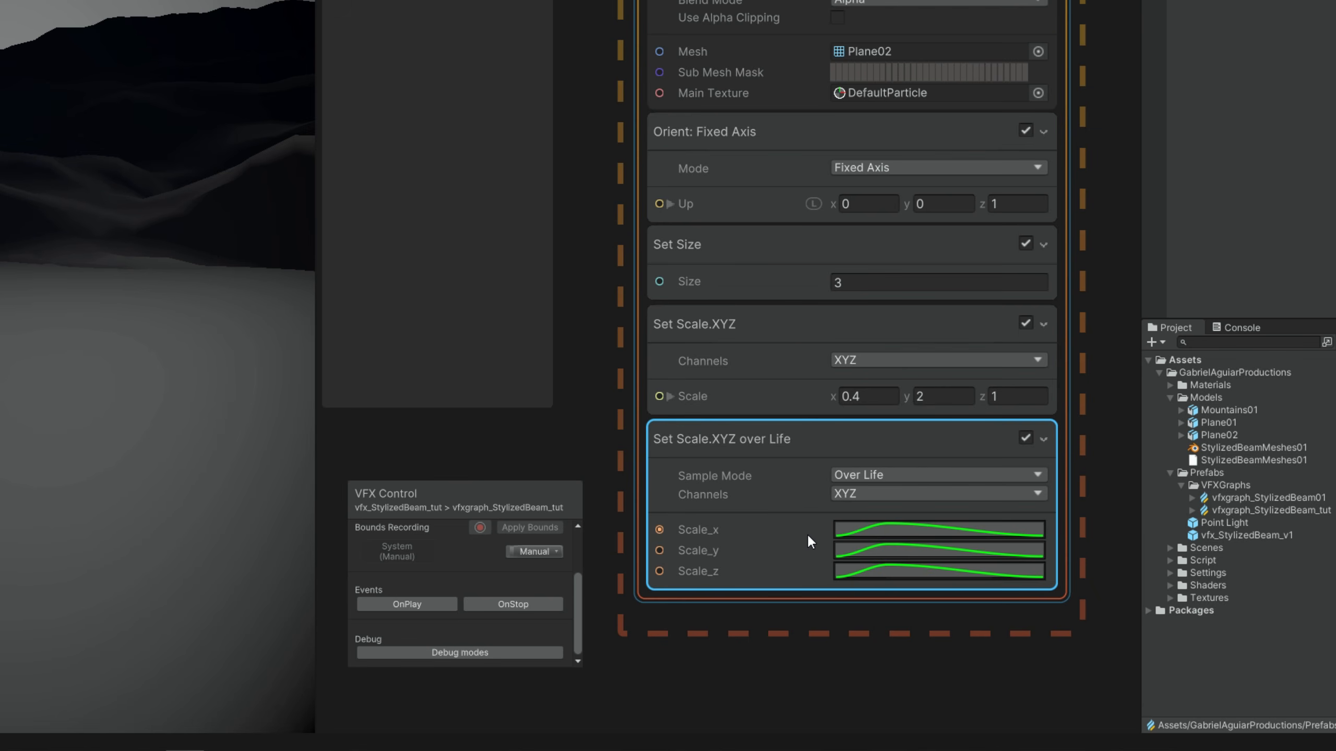
click(862, 571)
click(917, 726)
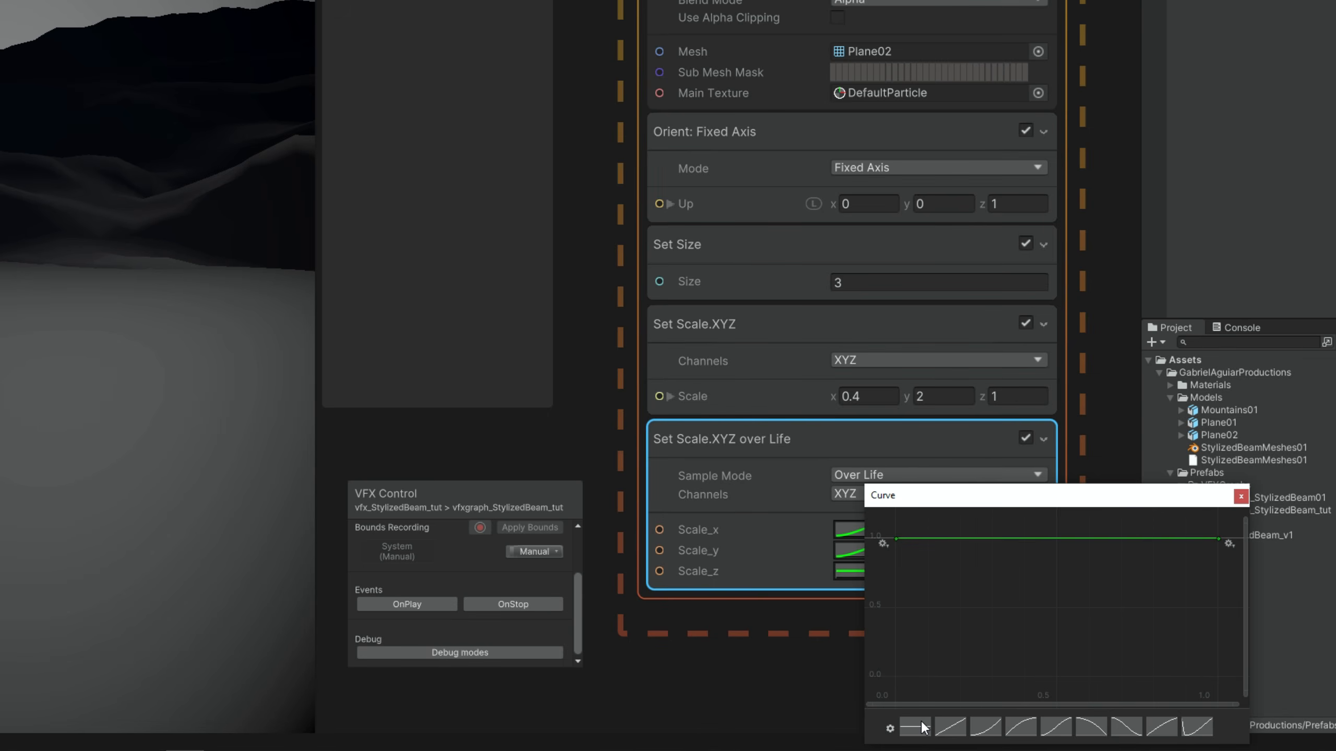
click(816, 633)
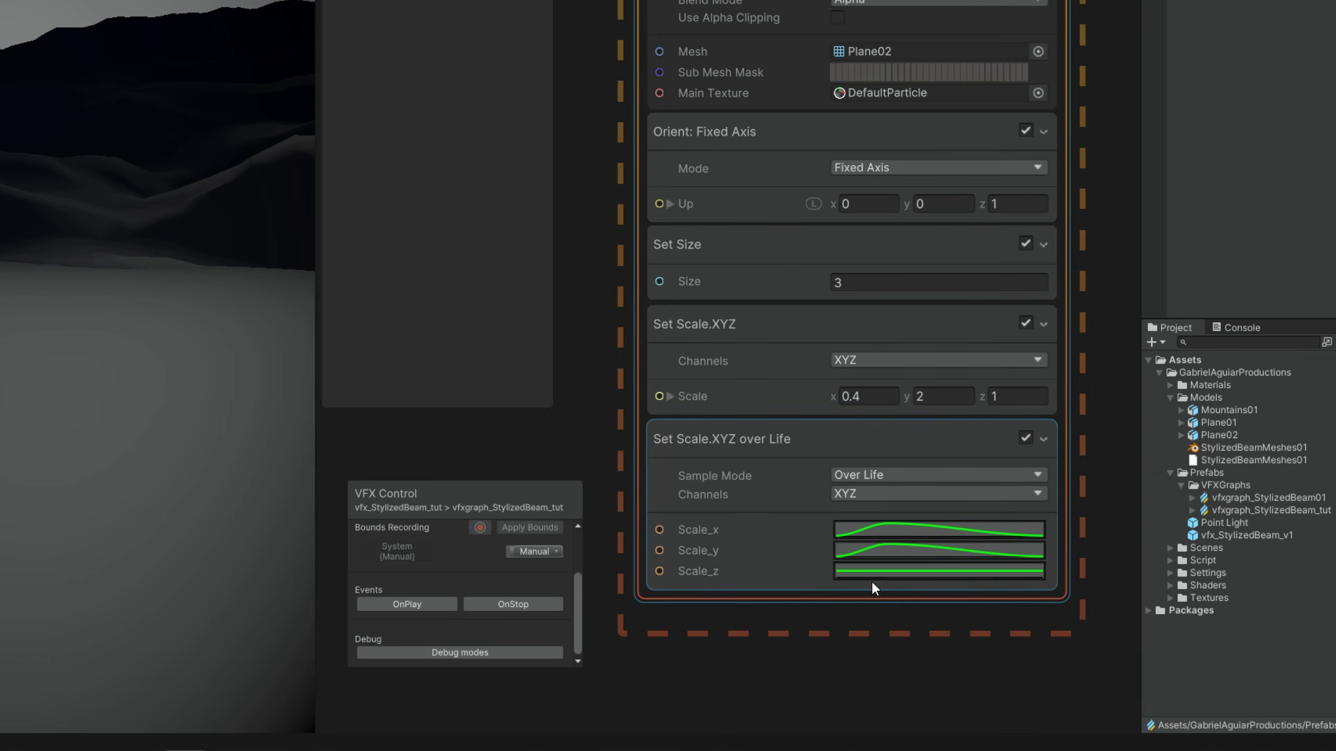
- Reshape the Scale_y curve to start at 0, rise quickly to an added early key and hold at 1
click(879, 552)
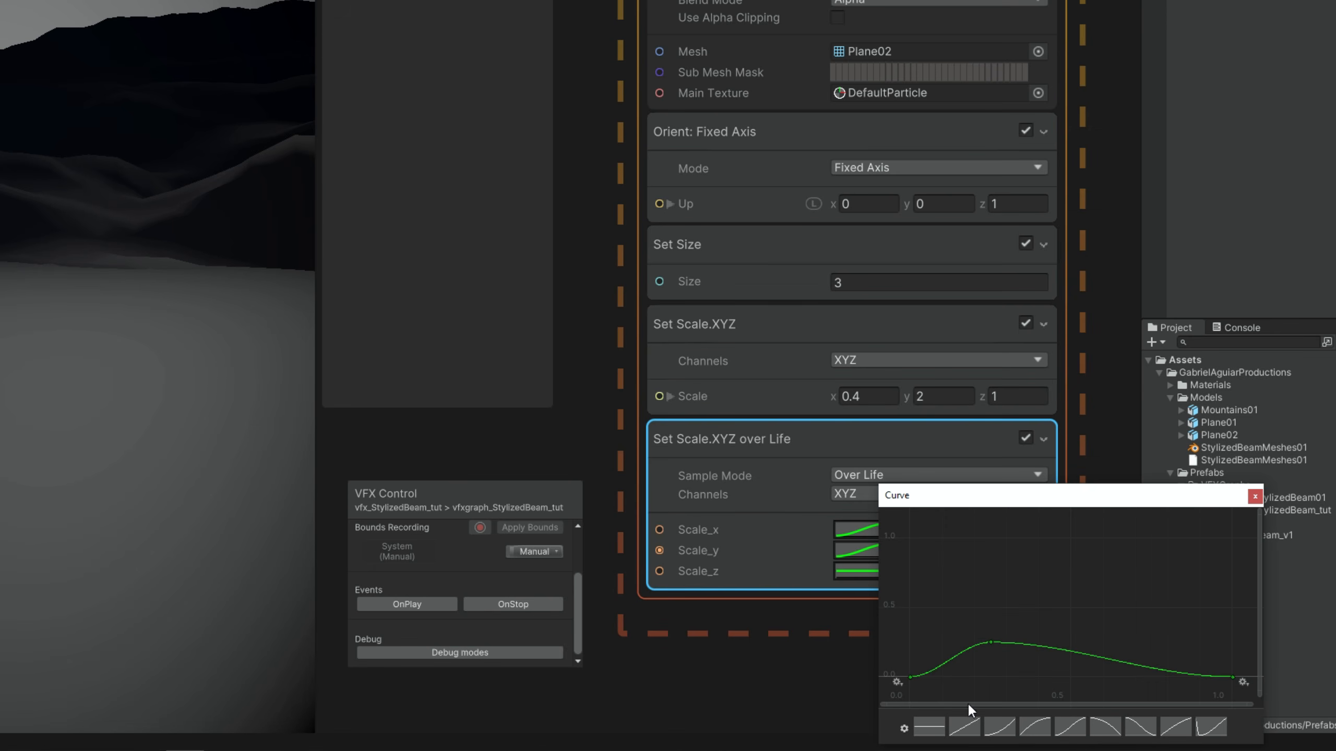
click(929, 727)
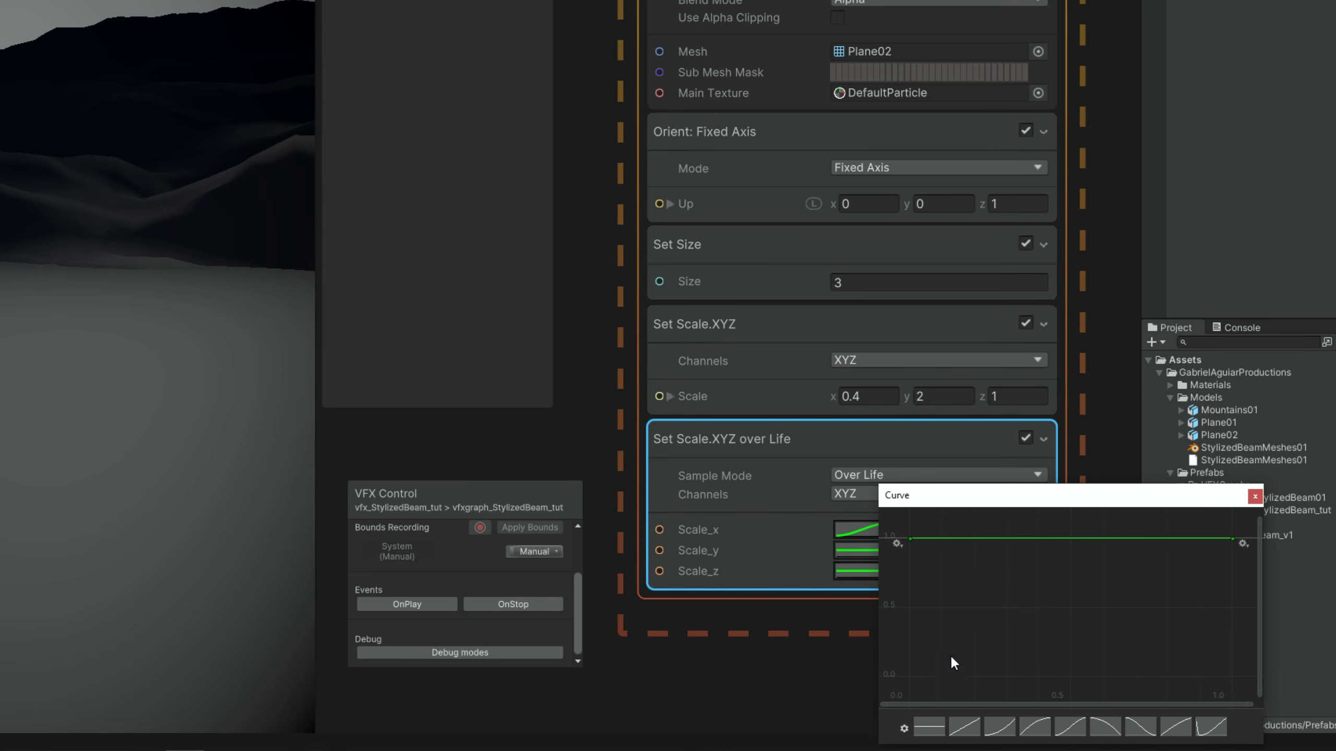
right_click(948, 542)
click(956, 552)
scroll(913, 538, up, 3)
drag(913, 538, 912, 669)
- Reshape the Scale_x curve to rise from 0 to an added early key, hold near 1, and fall to 0 after an added late key
click(838, 531)
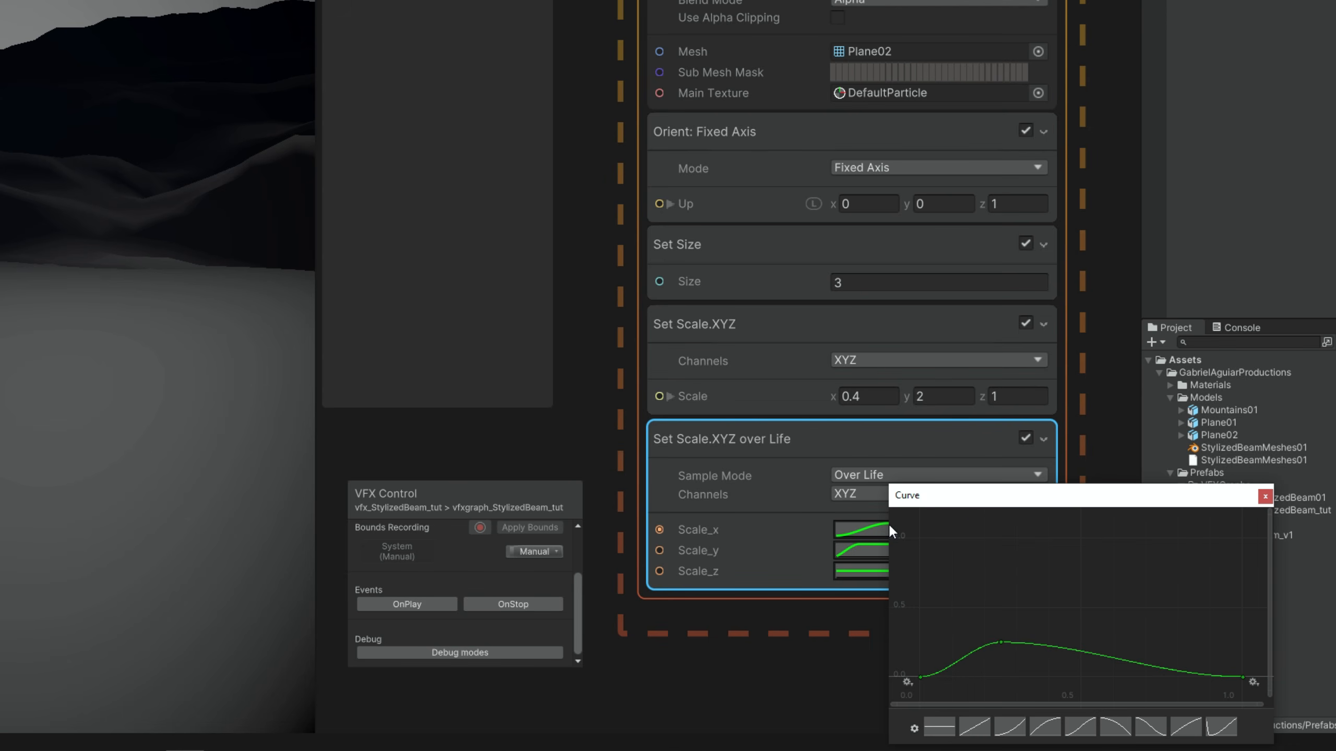
click(951, 730)
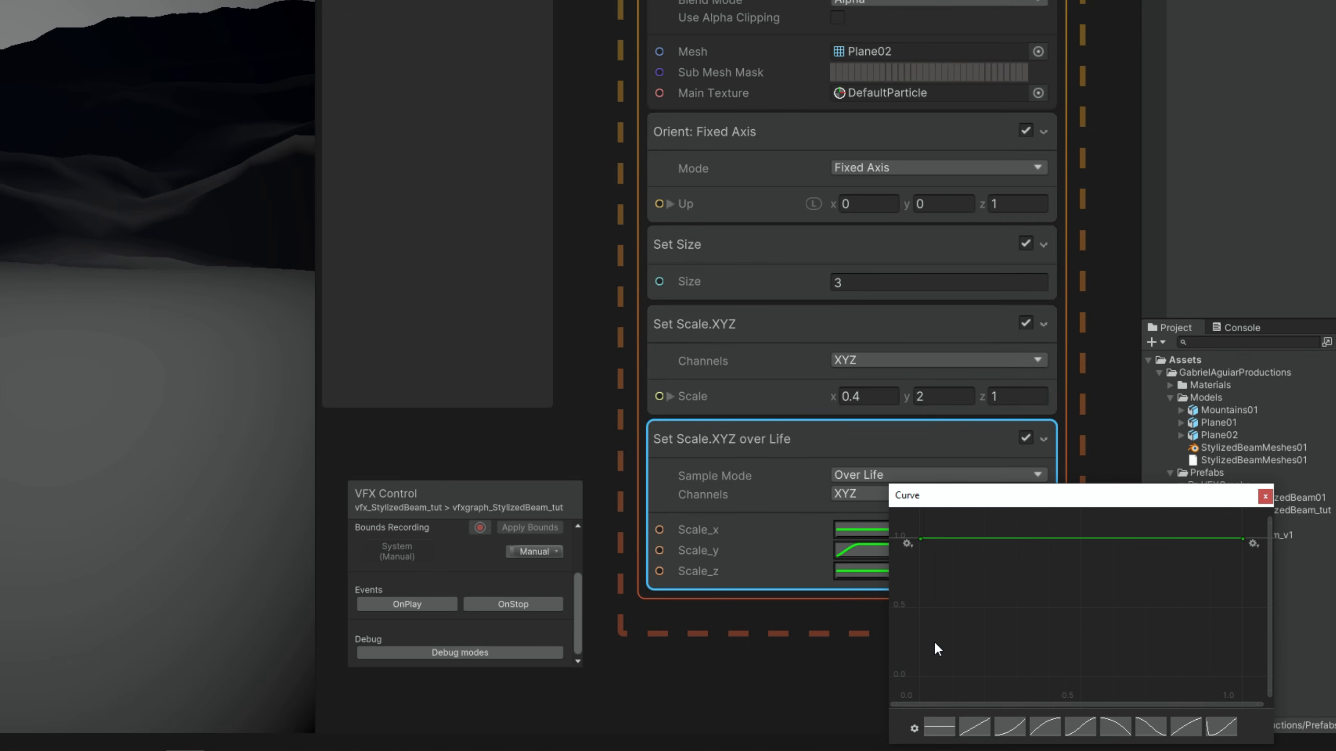
right_click(966, 538)
click(999, 548)
drag(922, 539, 920, 684)
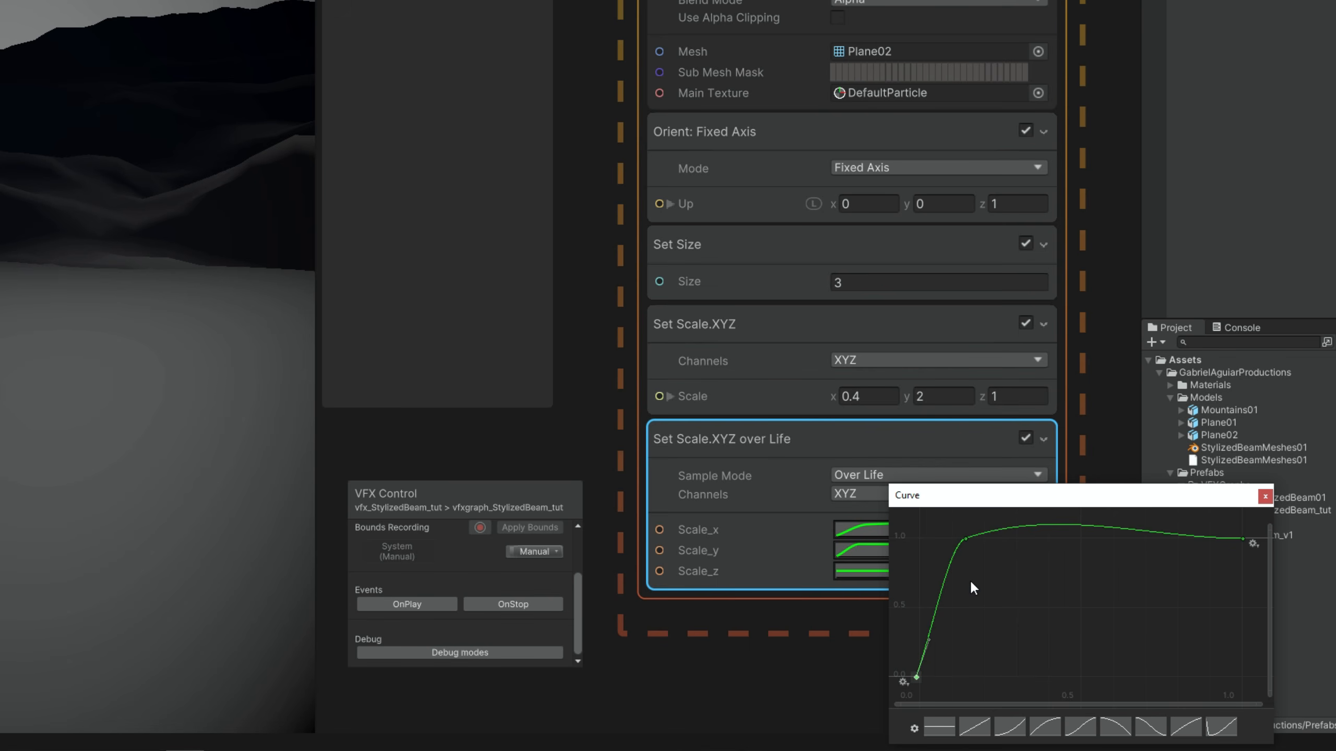
right_click(1180, 535)
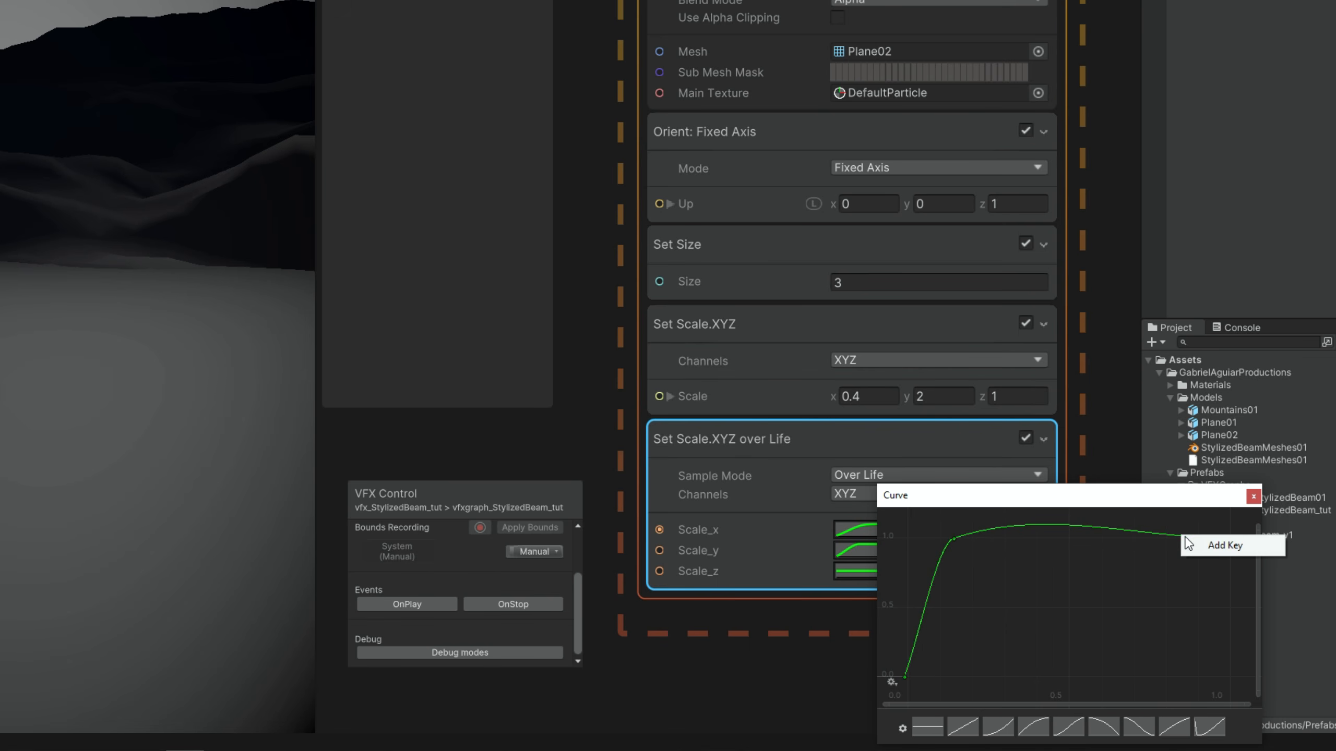
click(1194, 543)
drag(1227, 539, 1232, 652)
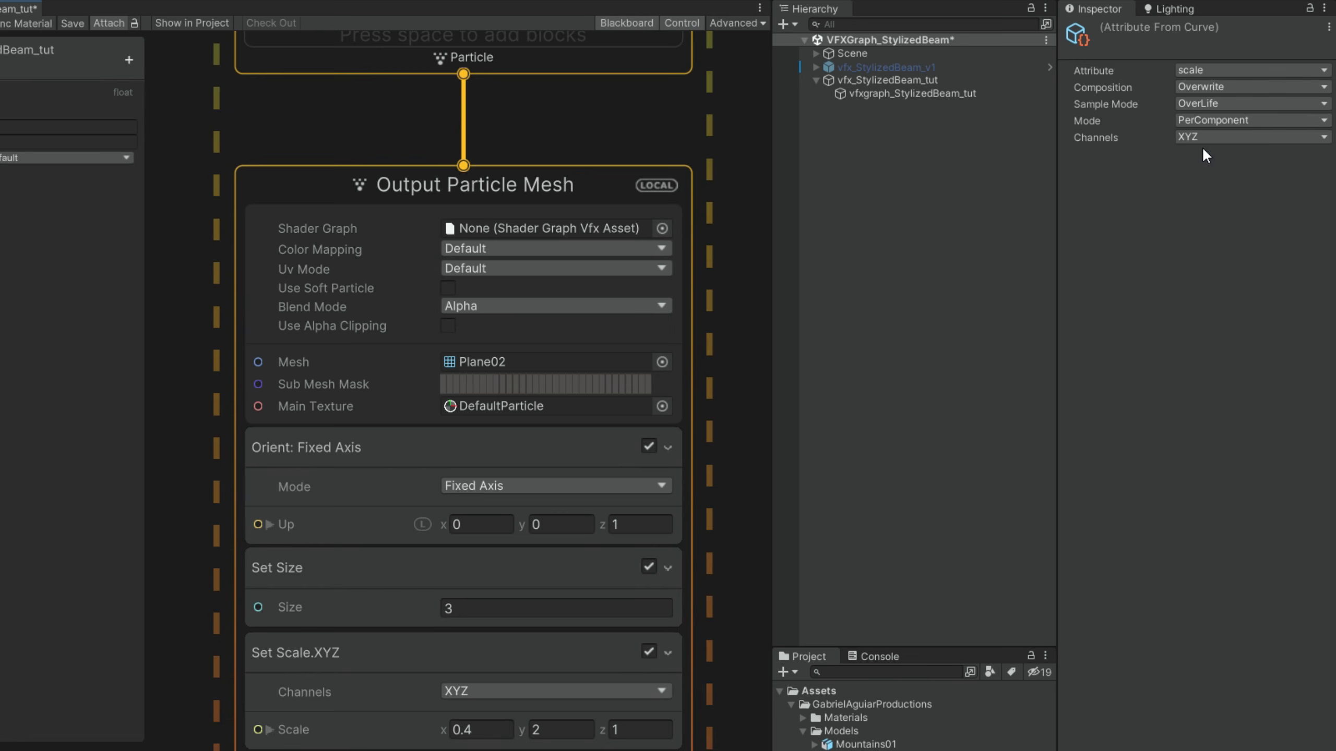
- Set the Composition of the scale over life block to Multiply and look at the Scale_x curve
click(1218, 84)
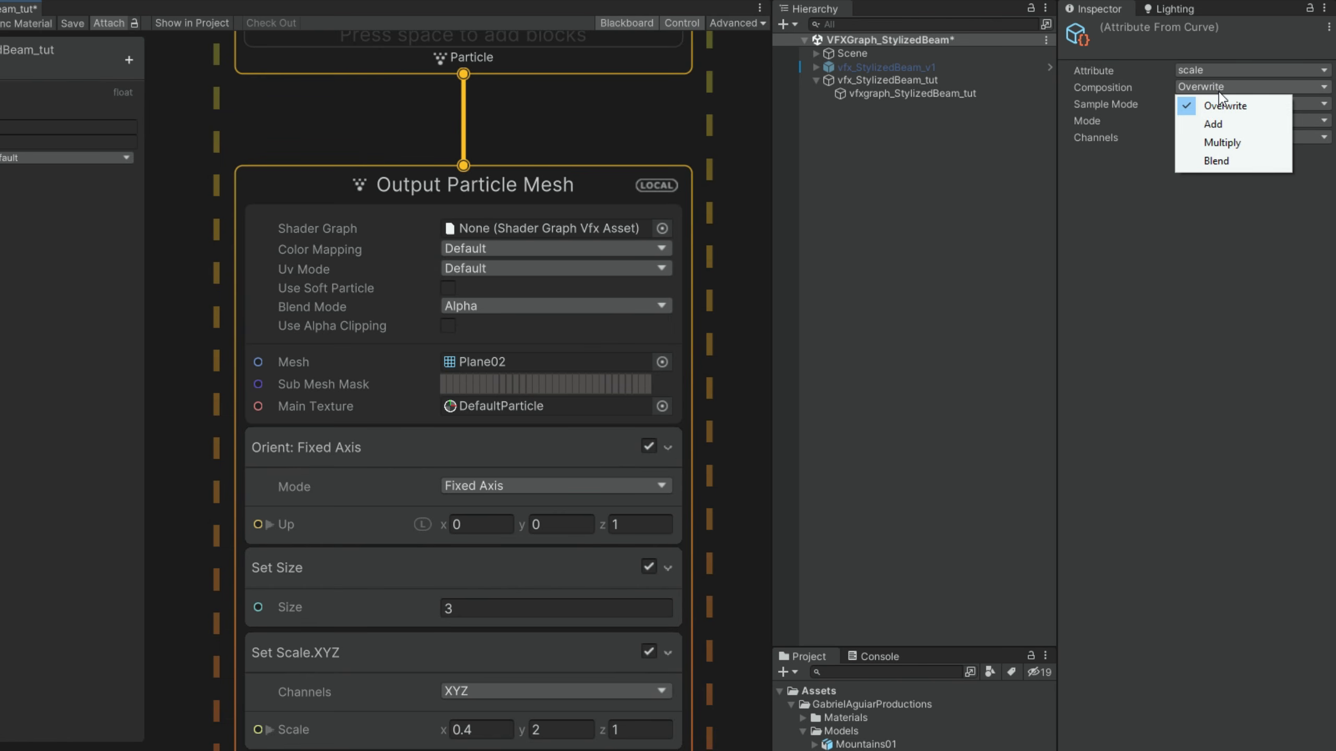
click(1267, 141)
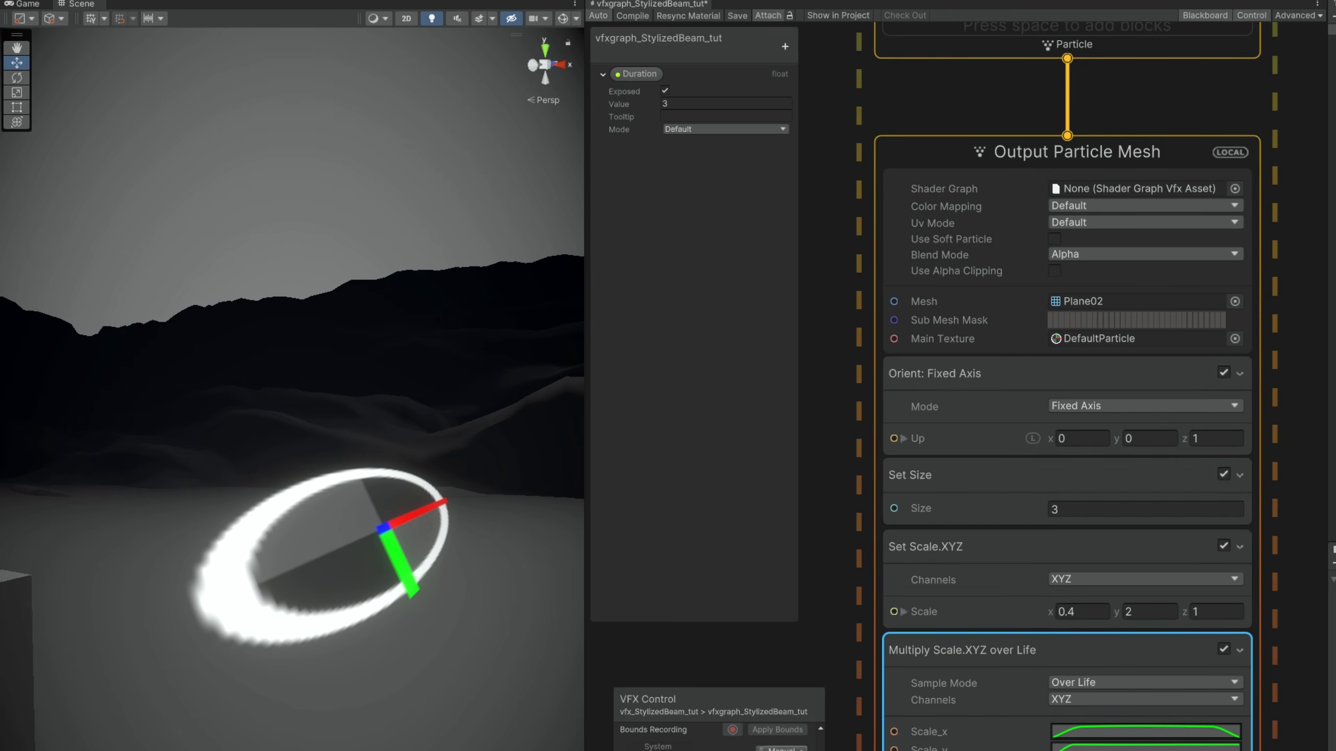
click(1125, 733)
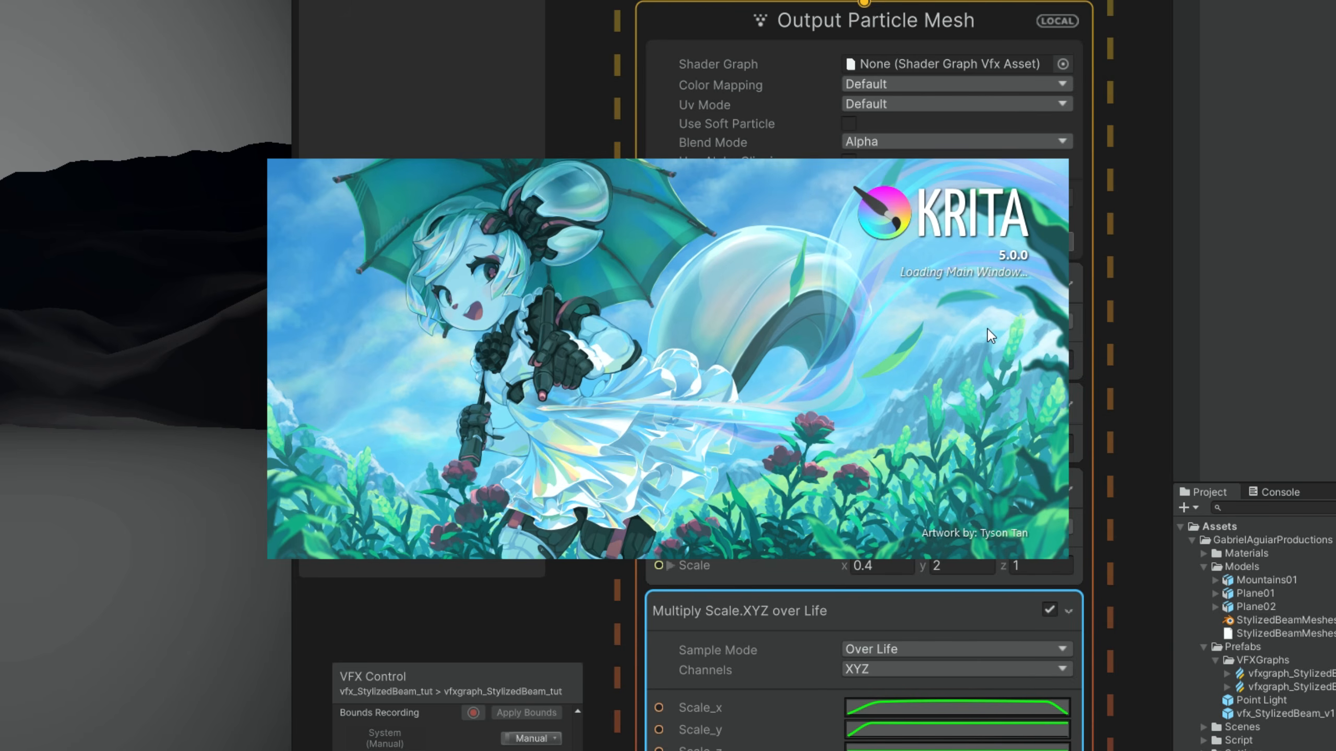
- Switch to Krita and create a new document of 2048 by 2048 pixels
key(ctrl+n)
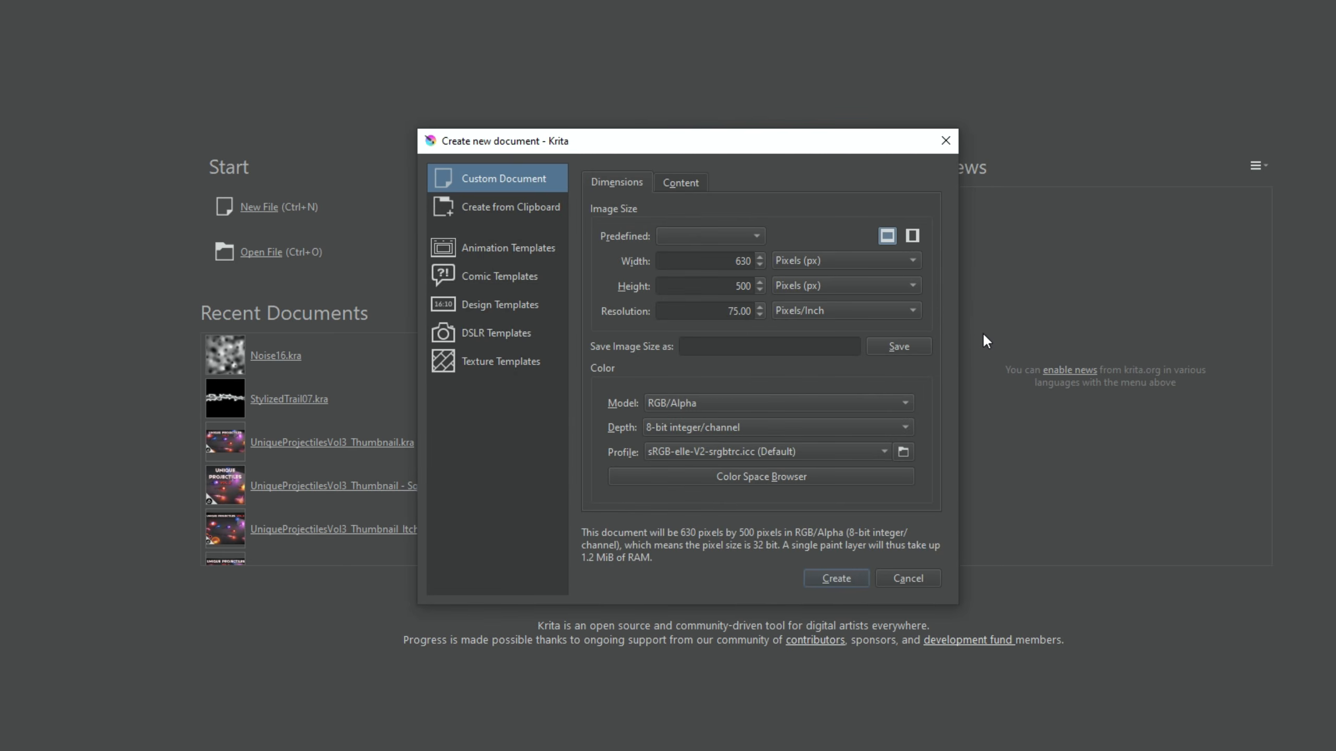
drag(728, 262, 782, 265)
text(2048)
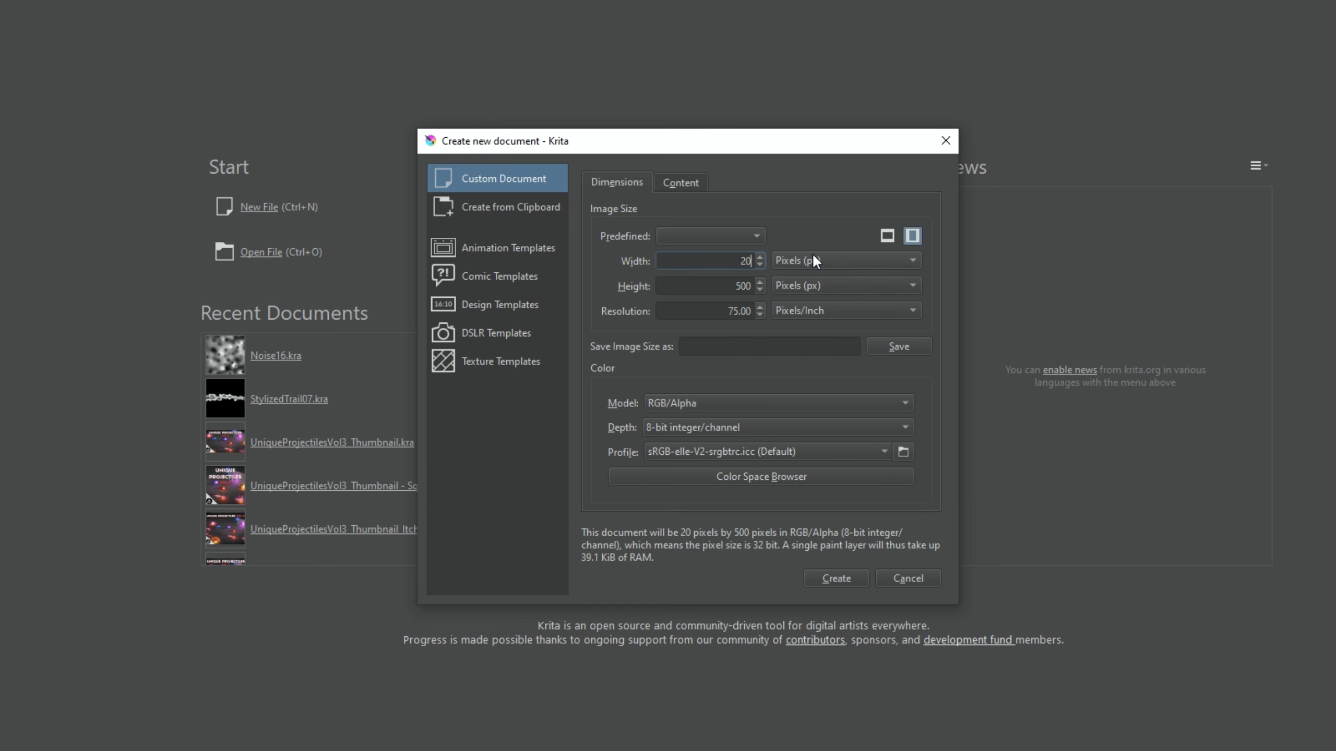
key(Tab)
text(2048)
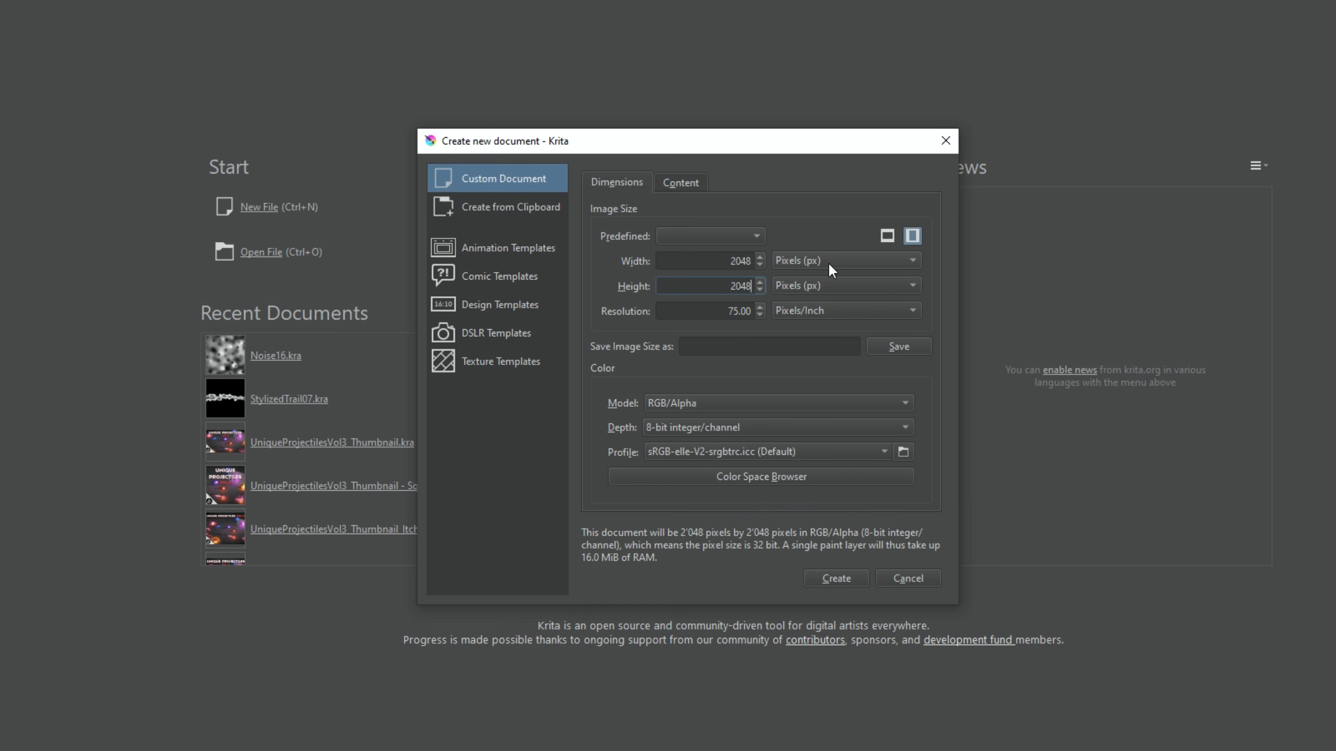
click(828, 578)
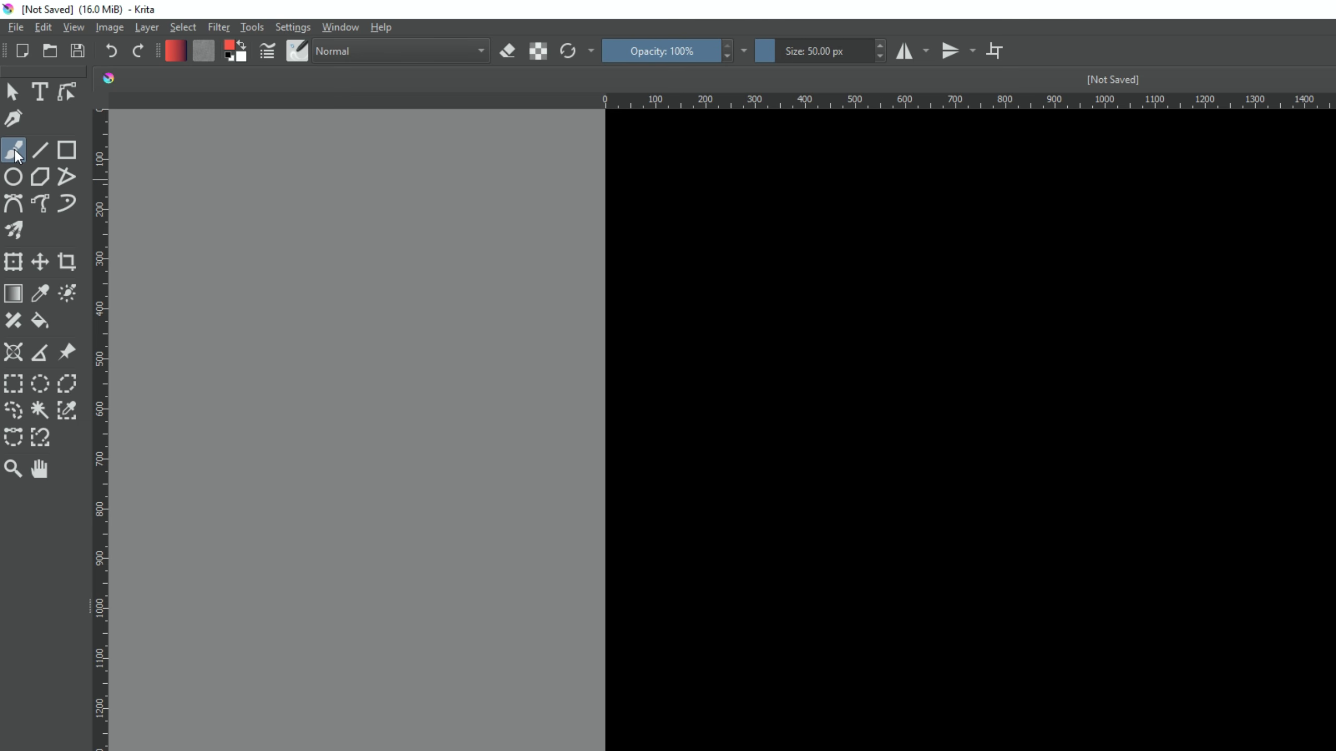
- Make white the foreground color and choose the Airbrush Soft brush preset
click(237, 44)
click(295, 53)
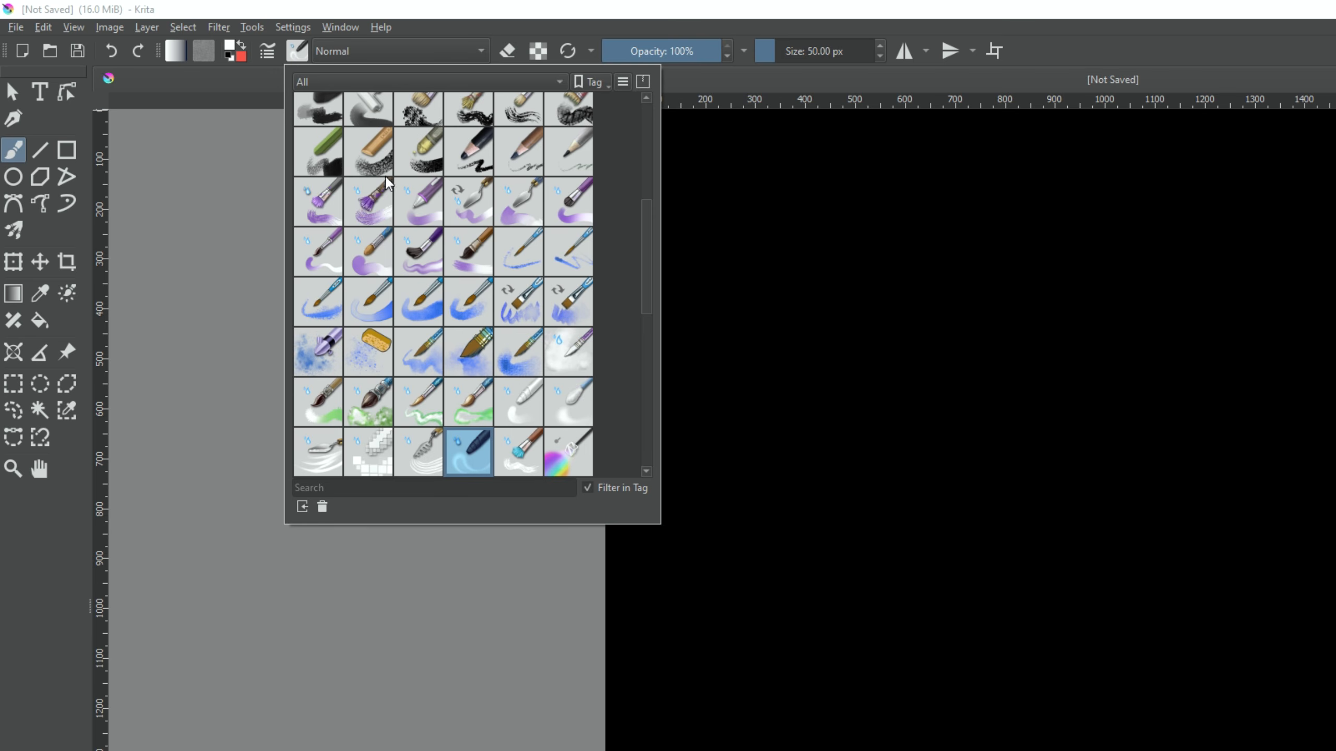
scroll(387, 183, up, 5)
click(468, 118)
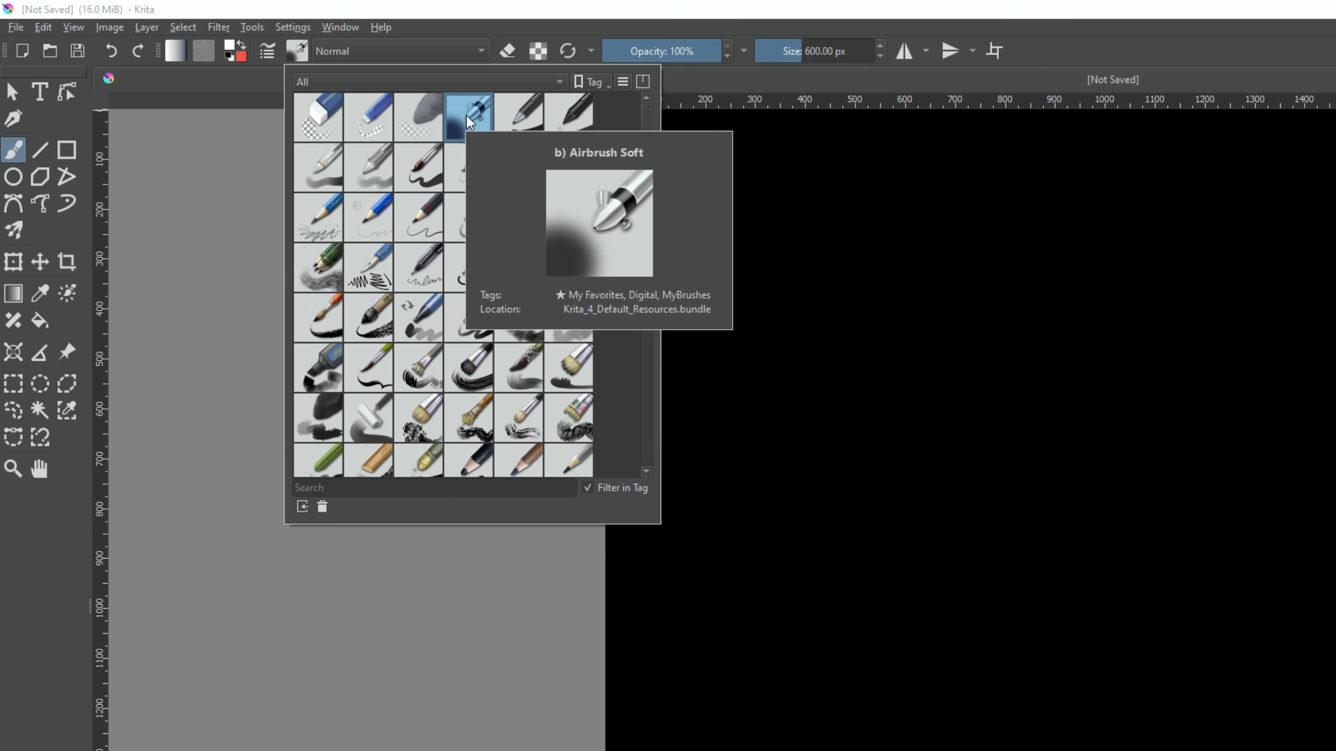
click(494, 12)
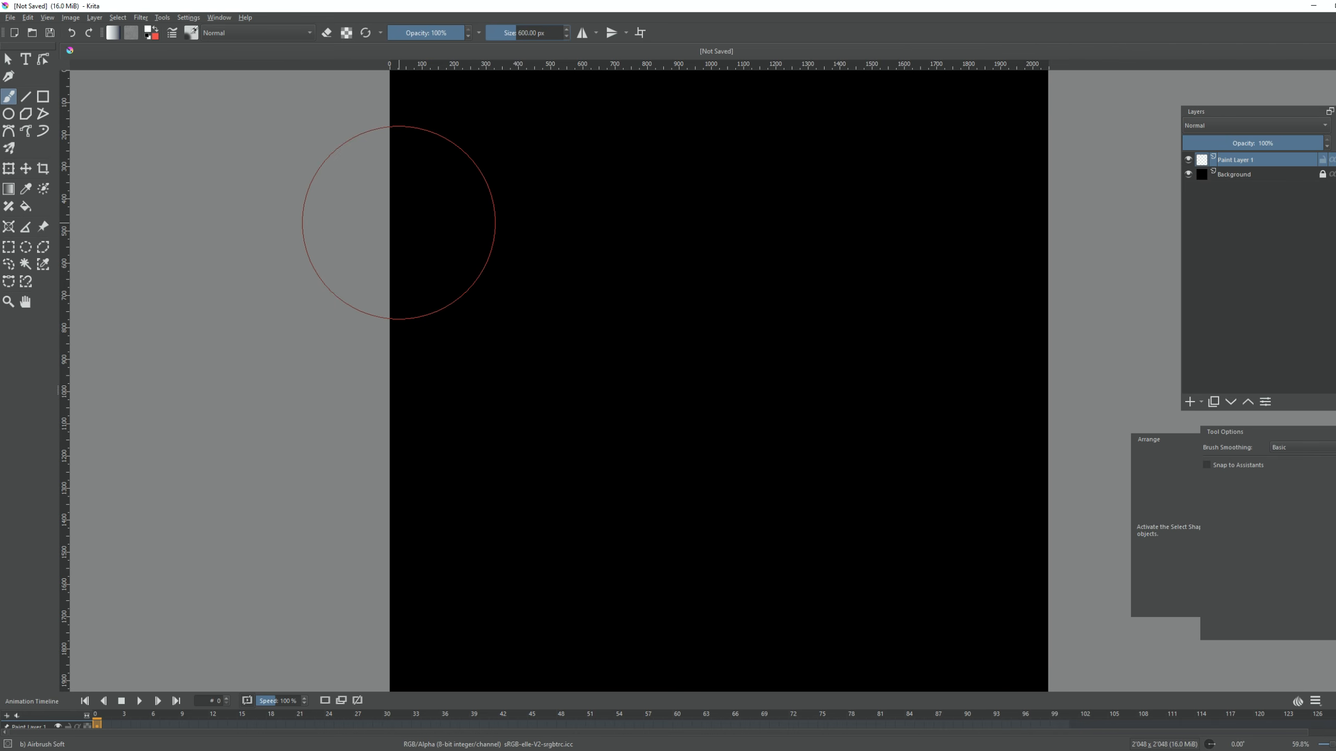
- Turn on wrap-around mode and paint a wavy white horizontal band across the middle of the canvas on Paint Layer 1
key(w)
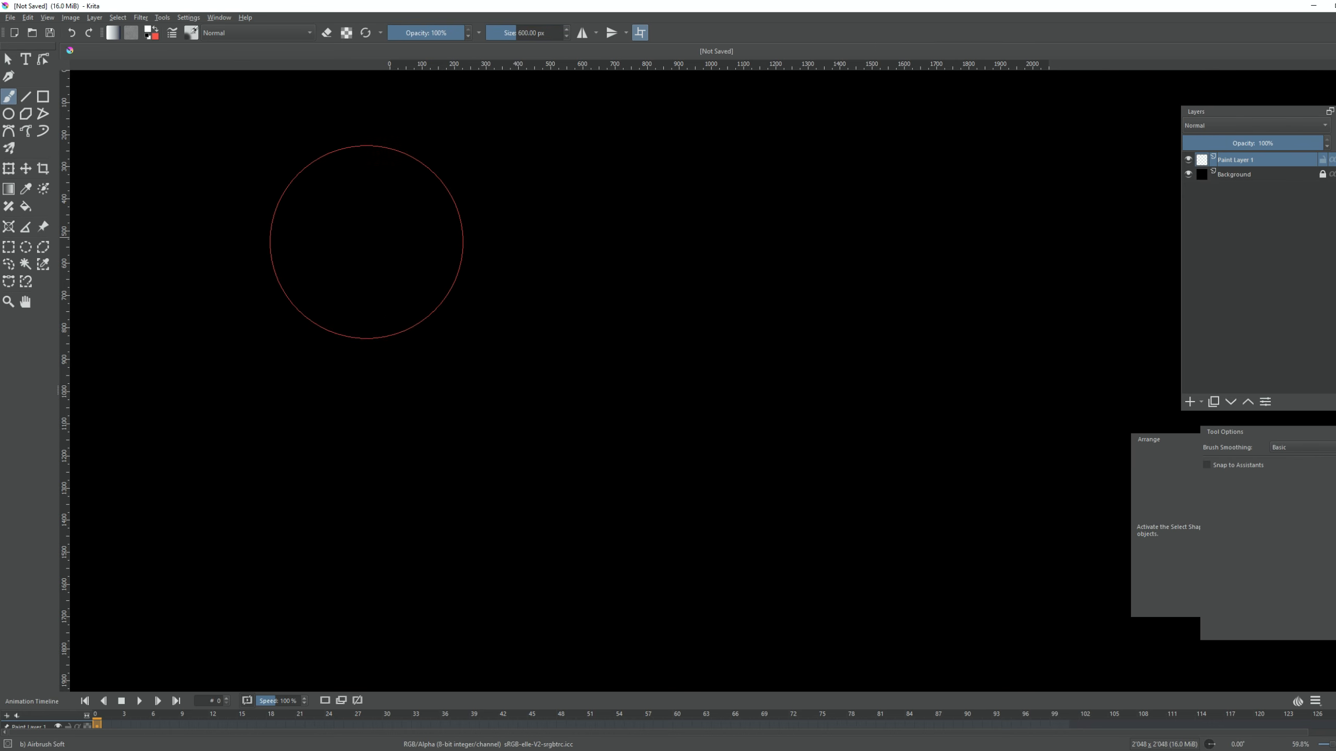
mouse_move(231, 387)
mouse_down()
mouse_move(489, 377)
mouse_move(599, 471)
mouse_move(836, 345)
mouse_move(913, 411)
mouse_move(981, 408)
mouse_up()
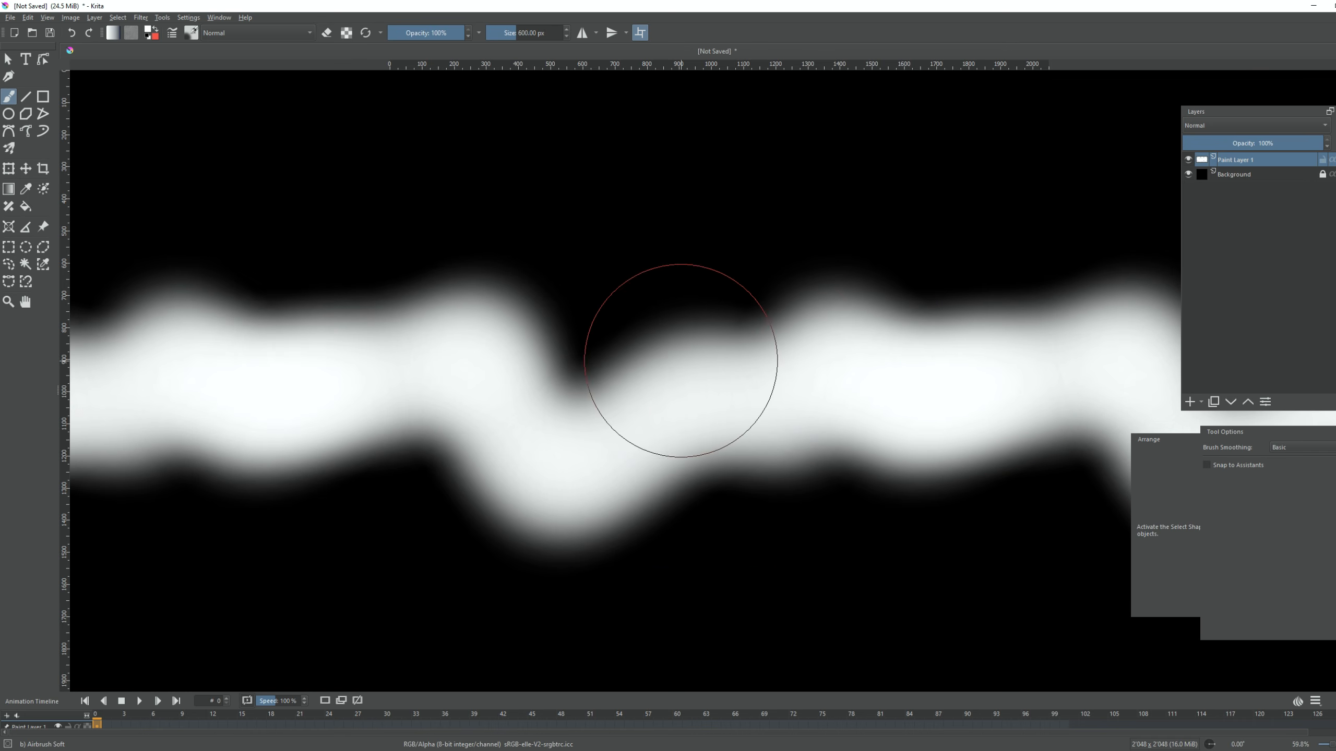
- With wrap-around mode on, use eraser mode at 43% opacity and about 267 px to erase a soft channel along the white band's center
key(w)
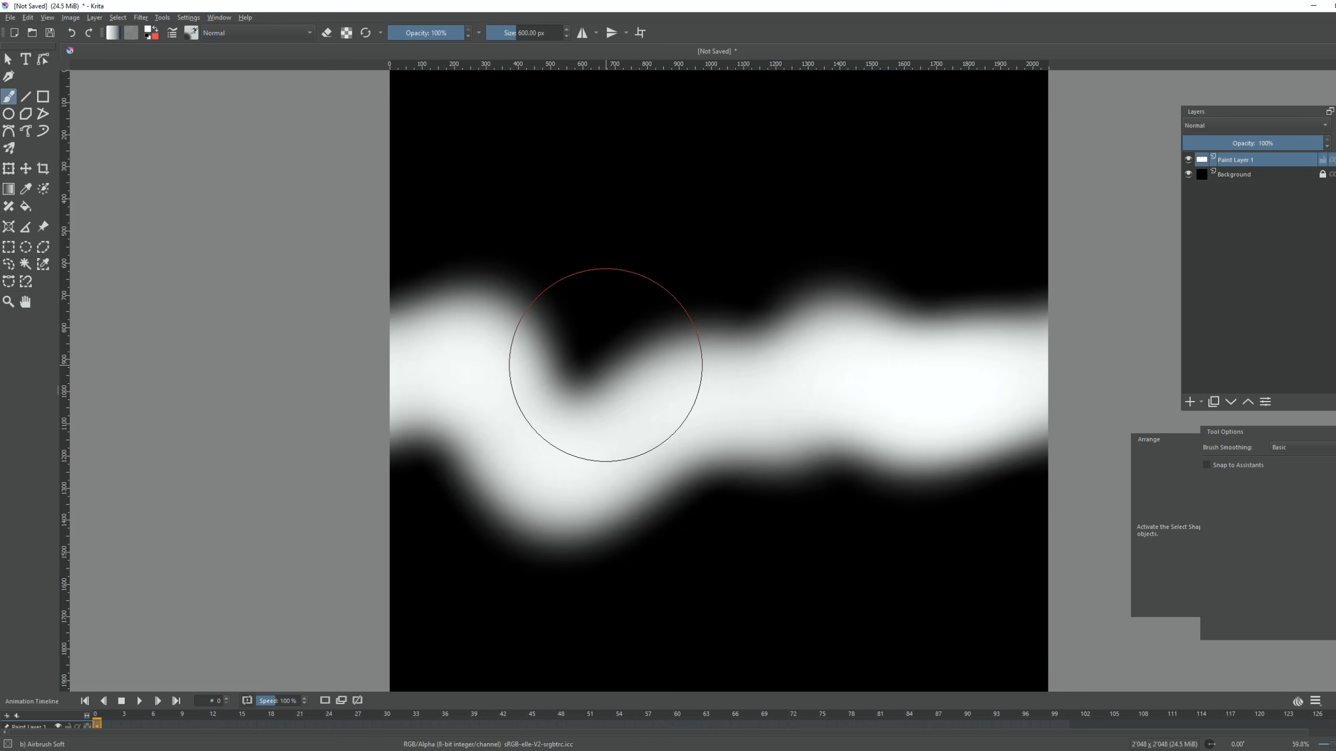
key(w)
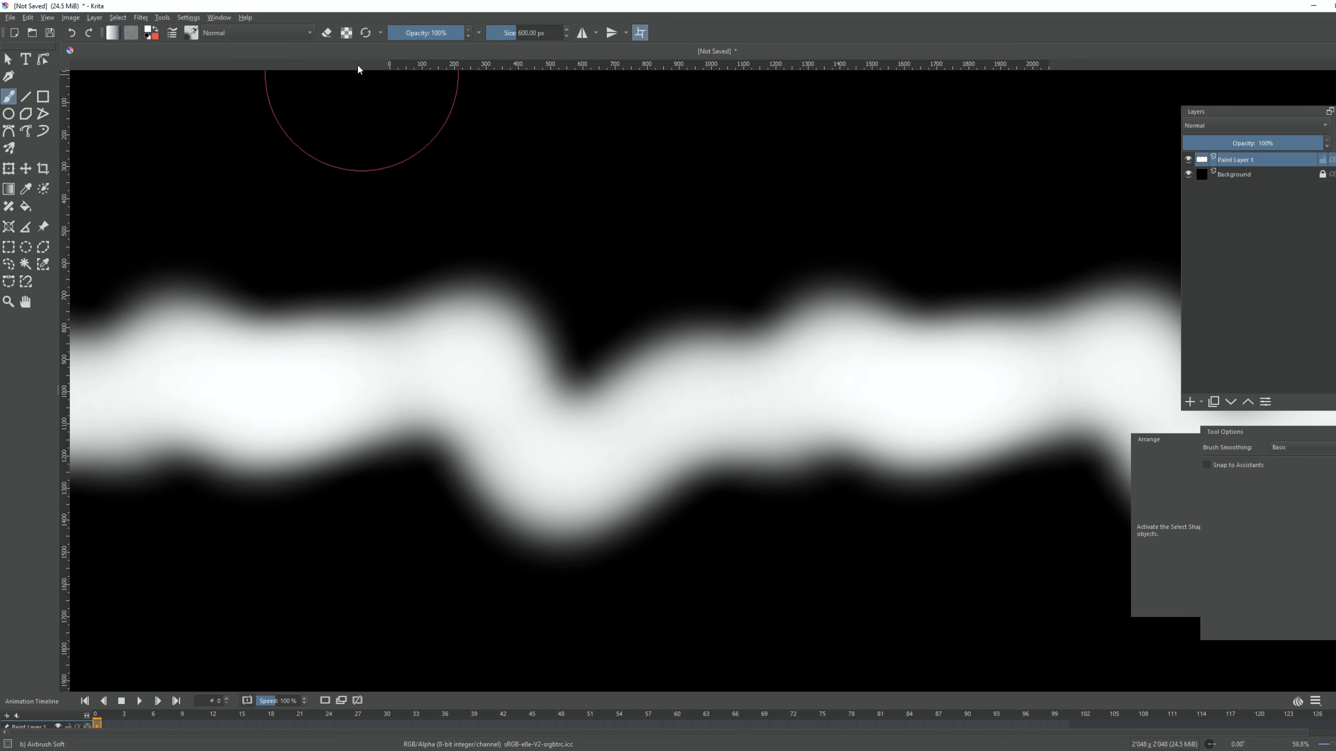
click(327, 34)
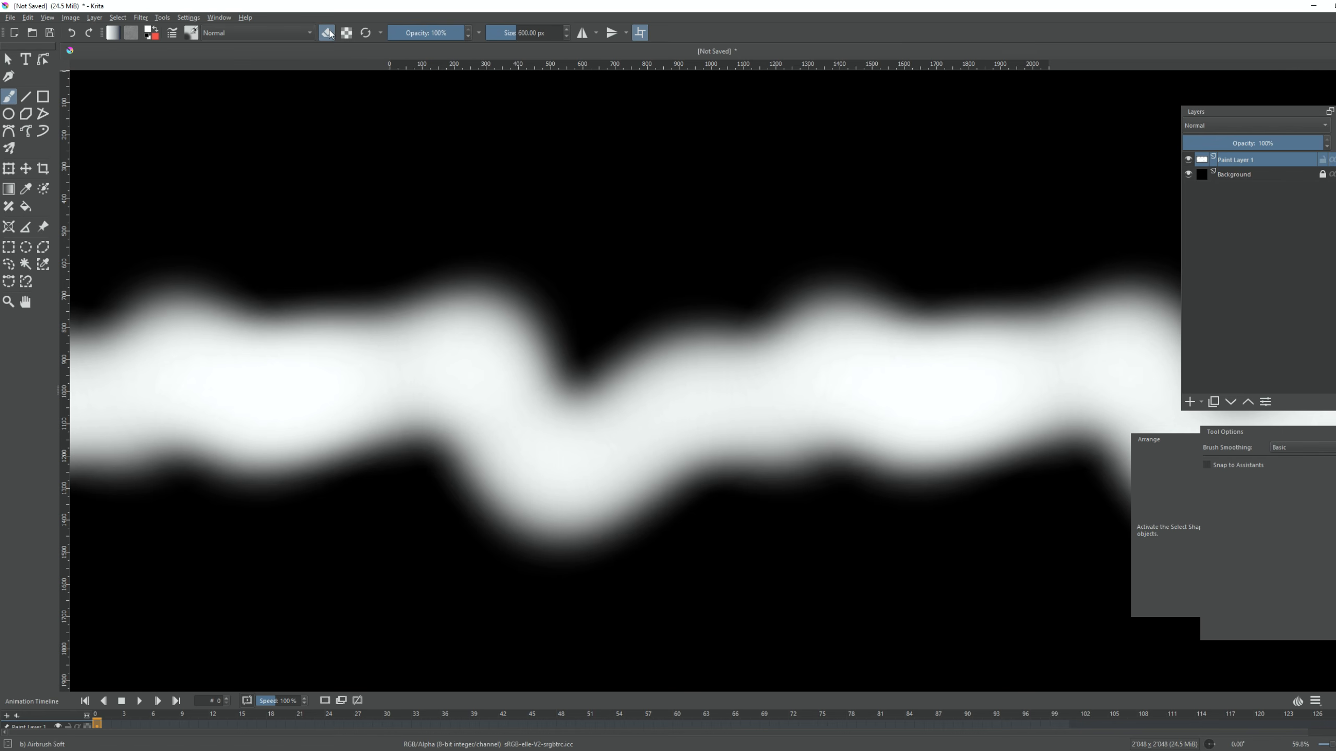
drag(453, 38, 449, 43)
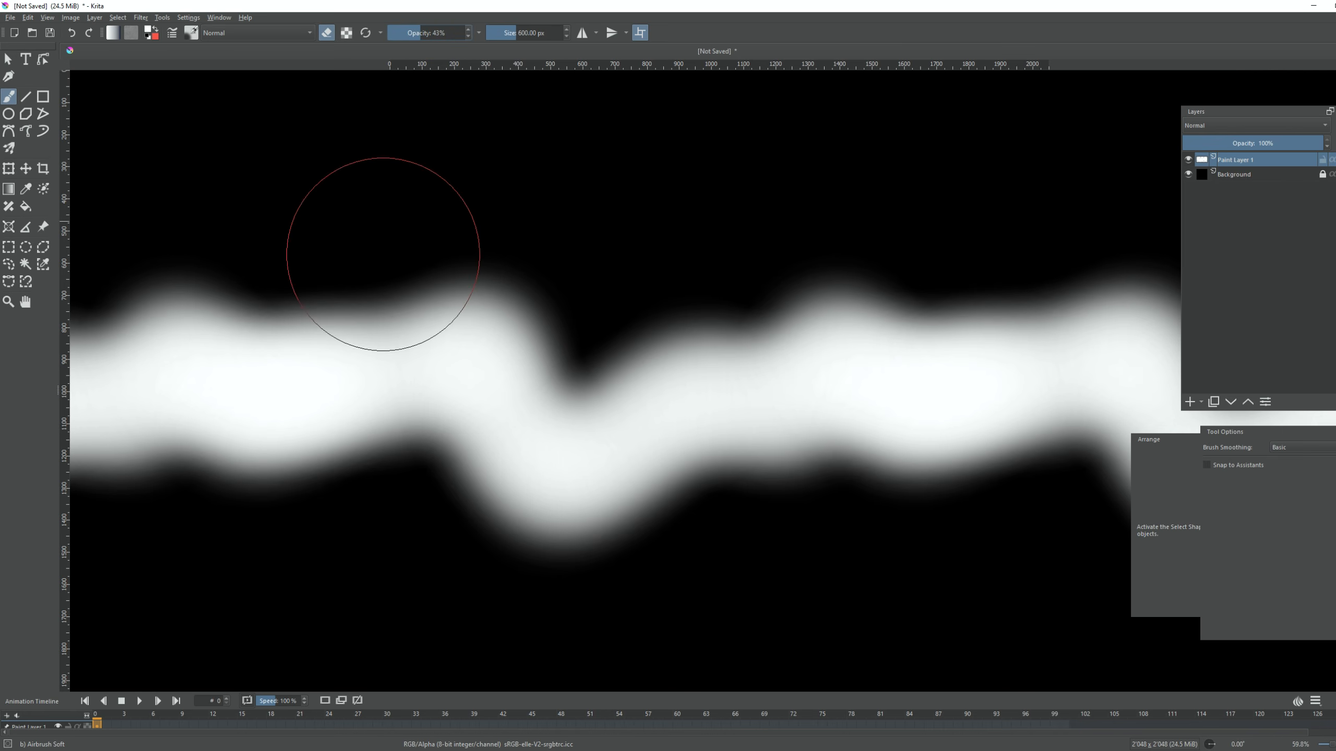
mouse_move(370, 358)
shift+mouse_down()
mouse_move(221, 388)
mouse_move(344, 380)
mouse_move(447, 352)
mouse_move(507, 442)
mouse_move(605, 453)
mouse_move(738, 391)
mouse_move(879, 388)
shift+mouse_up()
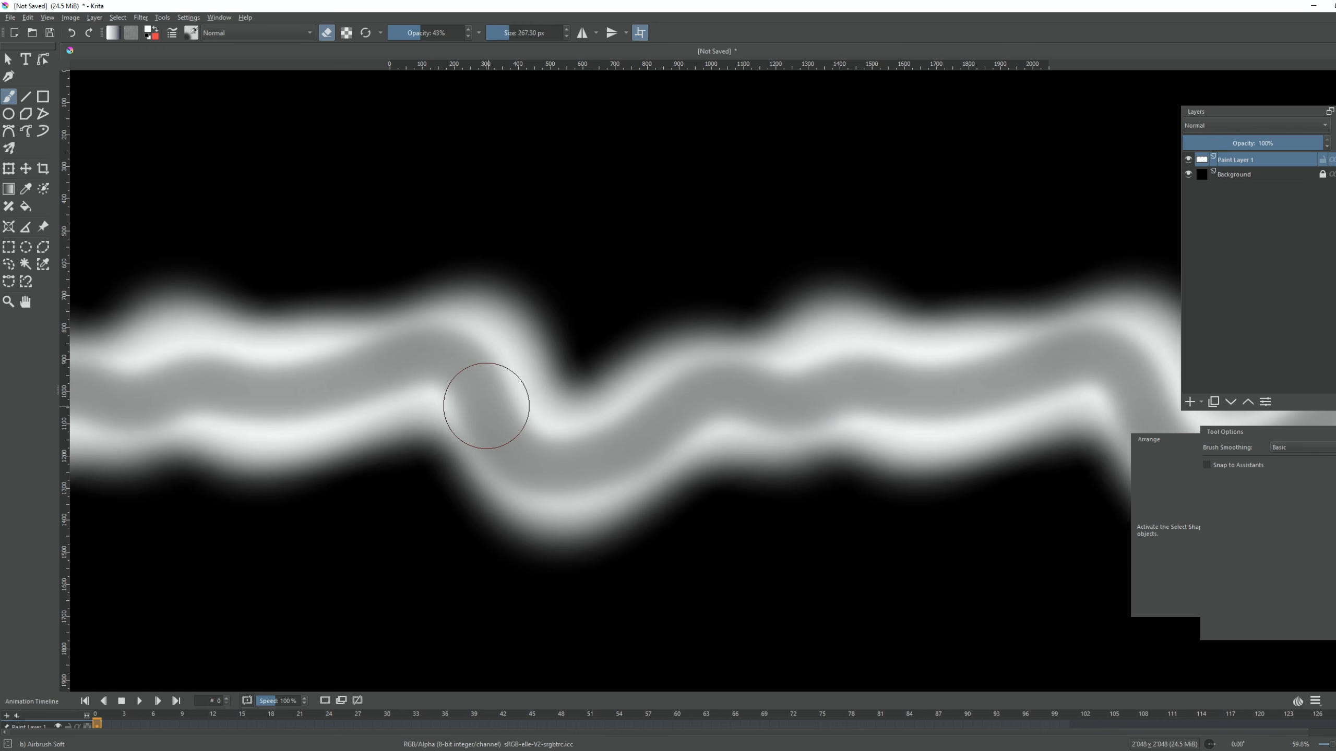
- Erase darker patches inside the band's gray core and thin out its outer edges
mouse_move(482, 397)
mouse_down()
mouse_move(357, 367)
mouse_move(263, 394)
mouse_up()
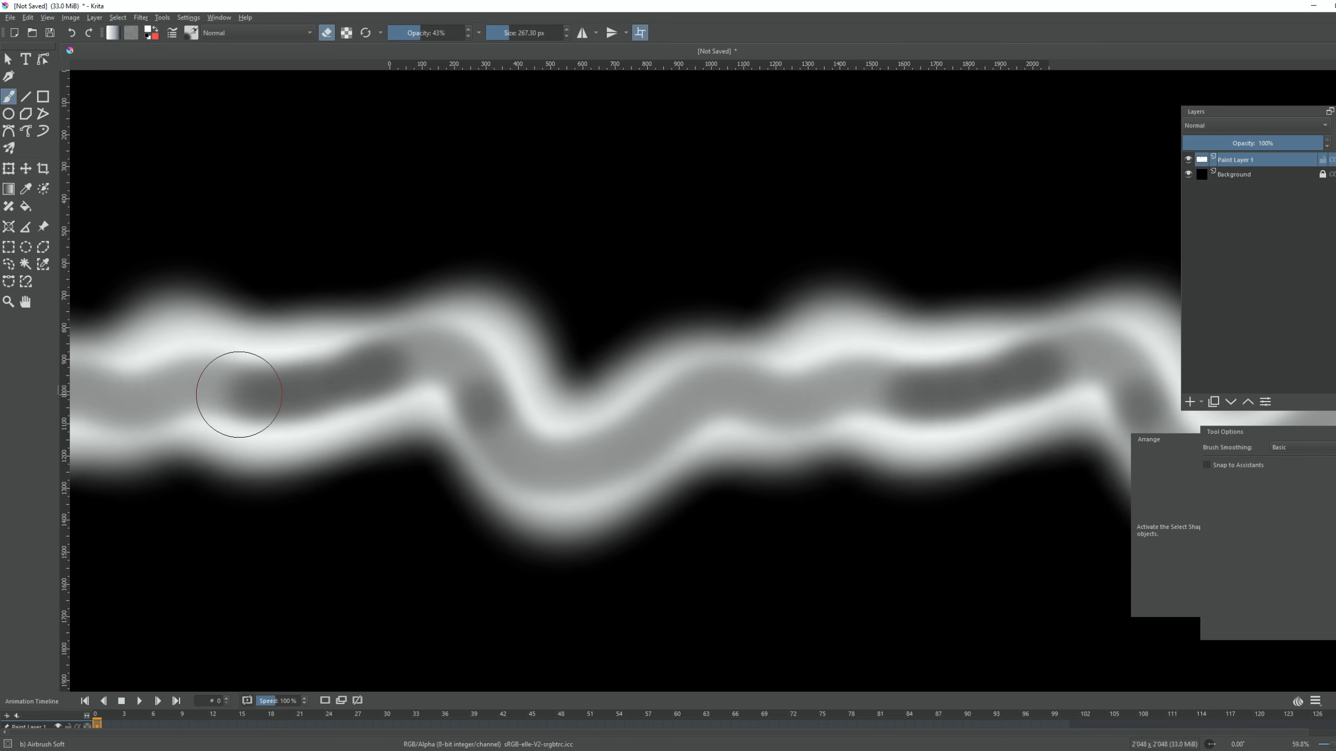
mouse_move(674, 427)
mouse_down()
mouse_move(712, 392)
mouse_move(765, 403)
mouse_up()
mouse_move(605, 451)
mouse_down()
mouse_move(482, 402)
mouse_move(491, 427)
mouse_up()
mouse_move(580, 342)
mouse_down()
mouse_move(438, 239)
mouse_move(358, 277)
mouse_move(256, 295)
mouse_move(462, 463)
mouse_move(697, 512)
mouse_move(450, 632)
mouse_move(768, 310)
mouse_move(763, 507)
mouse_move(855, 471)
mouse_move(993, 483)
mouse_move(901, 571)
mouse_up()
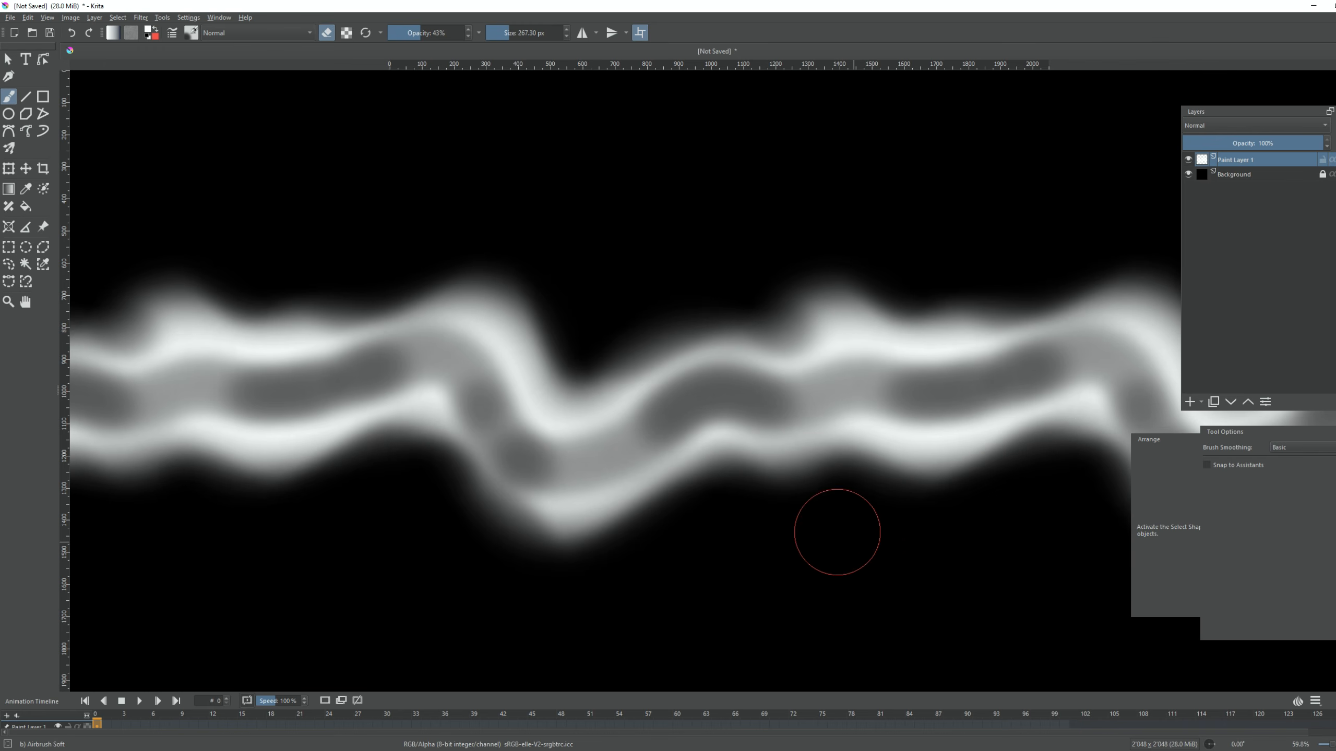
- Choose the Blender Smear brush preset and set its opacity to 40% and its size to about 296 px
click(189, 35)
scroll(272, 206, down, 3)
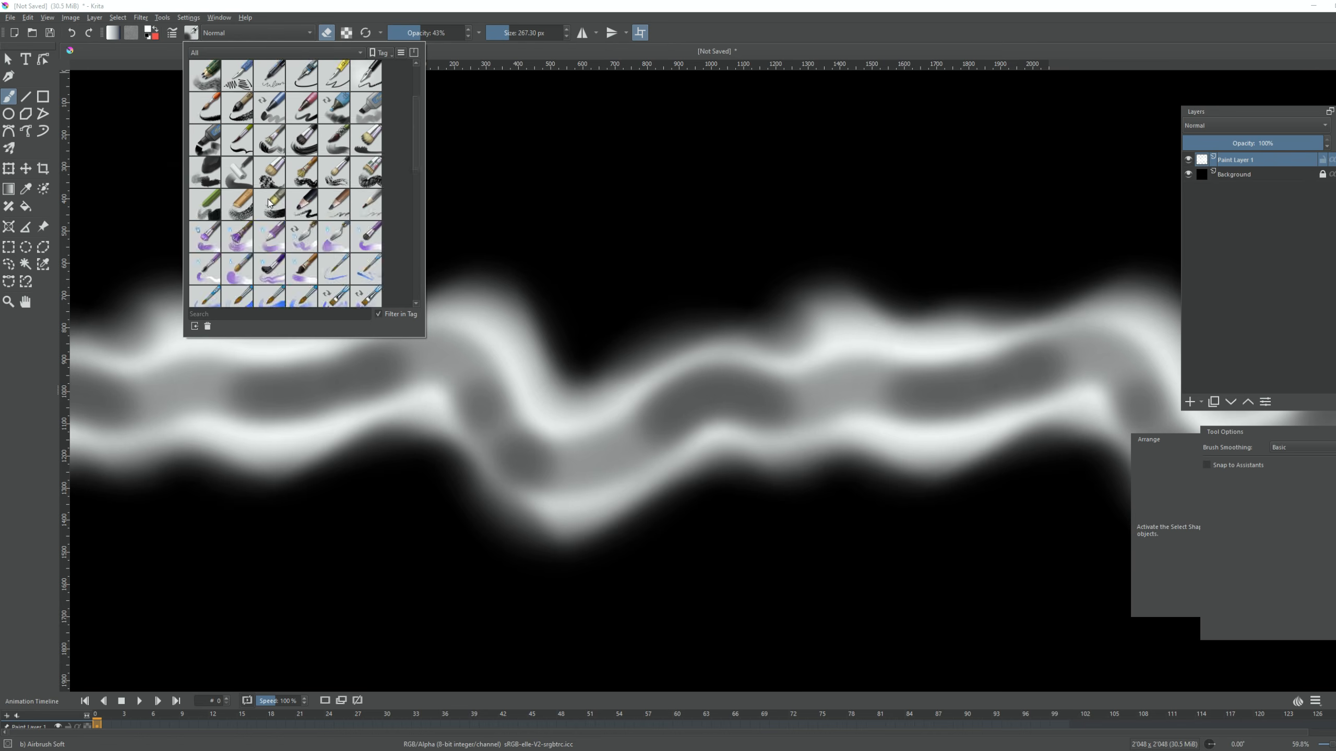
click(308, 209)
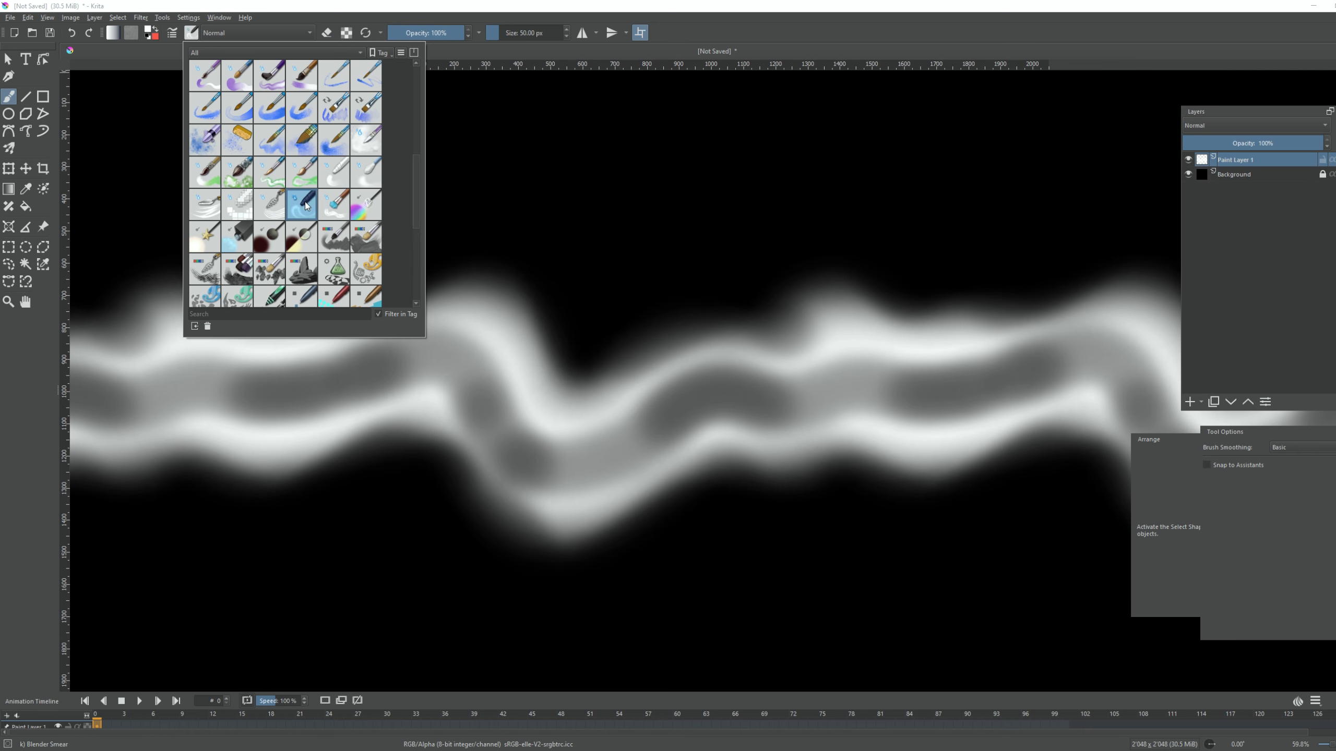
click(419, 38)
click(510, 35)
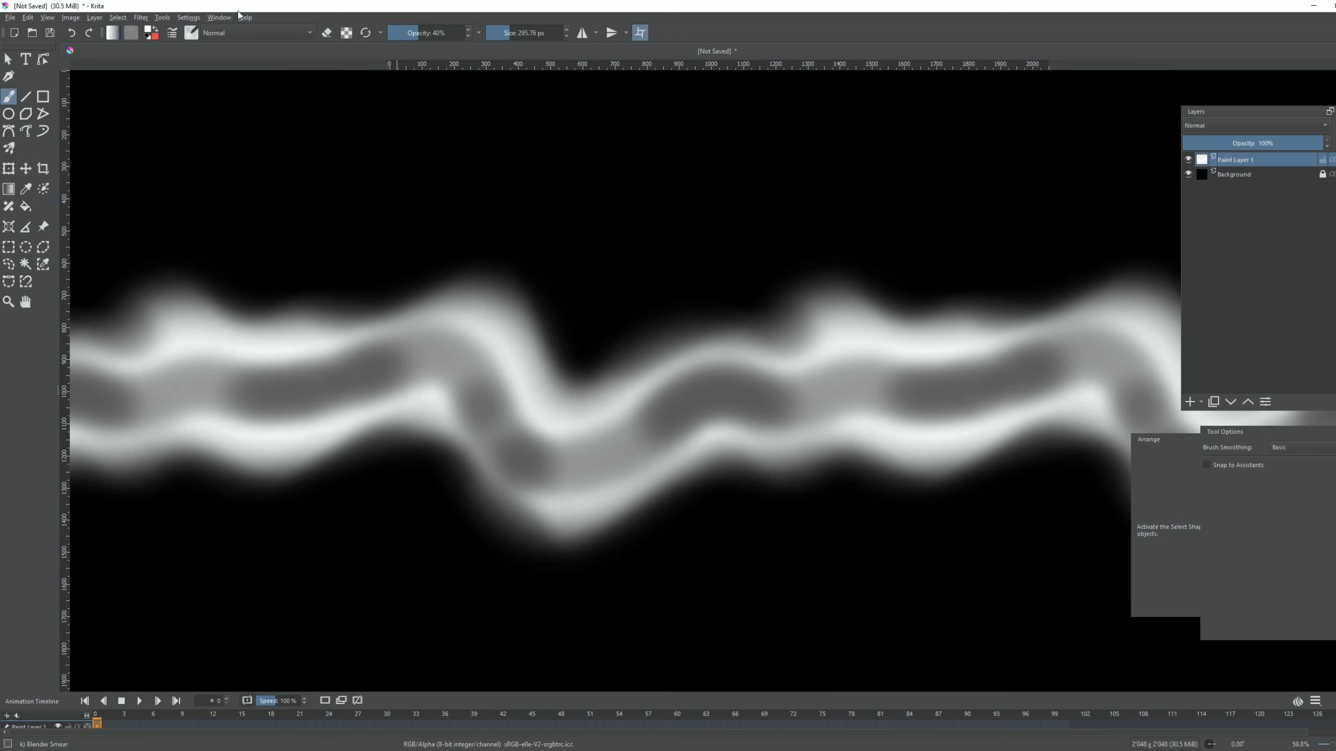
click(172, 36)
drag(731, 330, 652, 334)
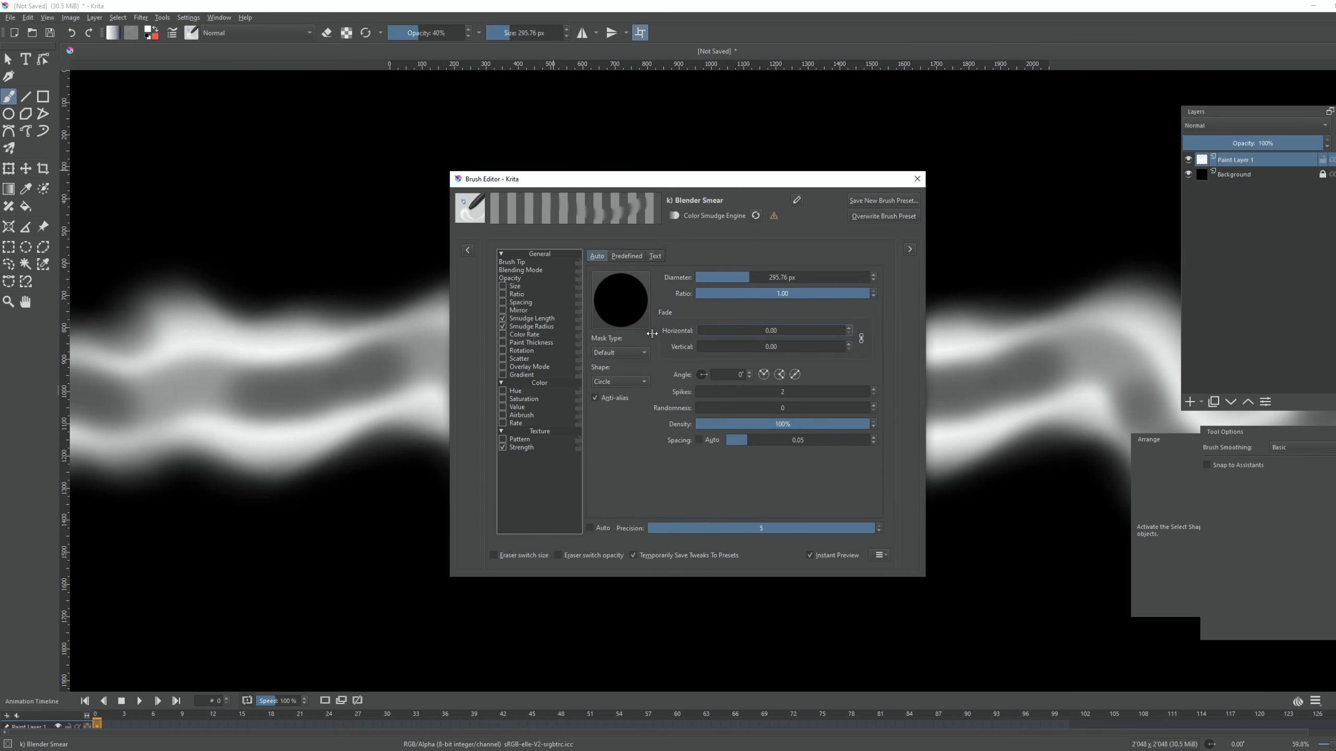
click(917, 179)
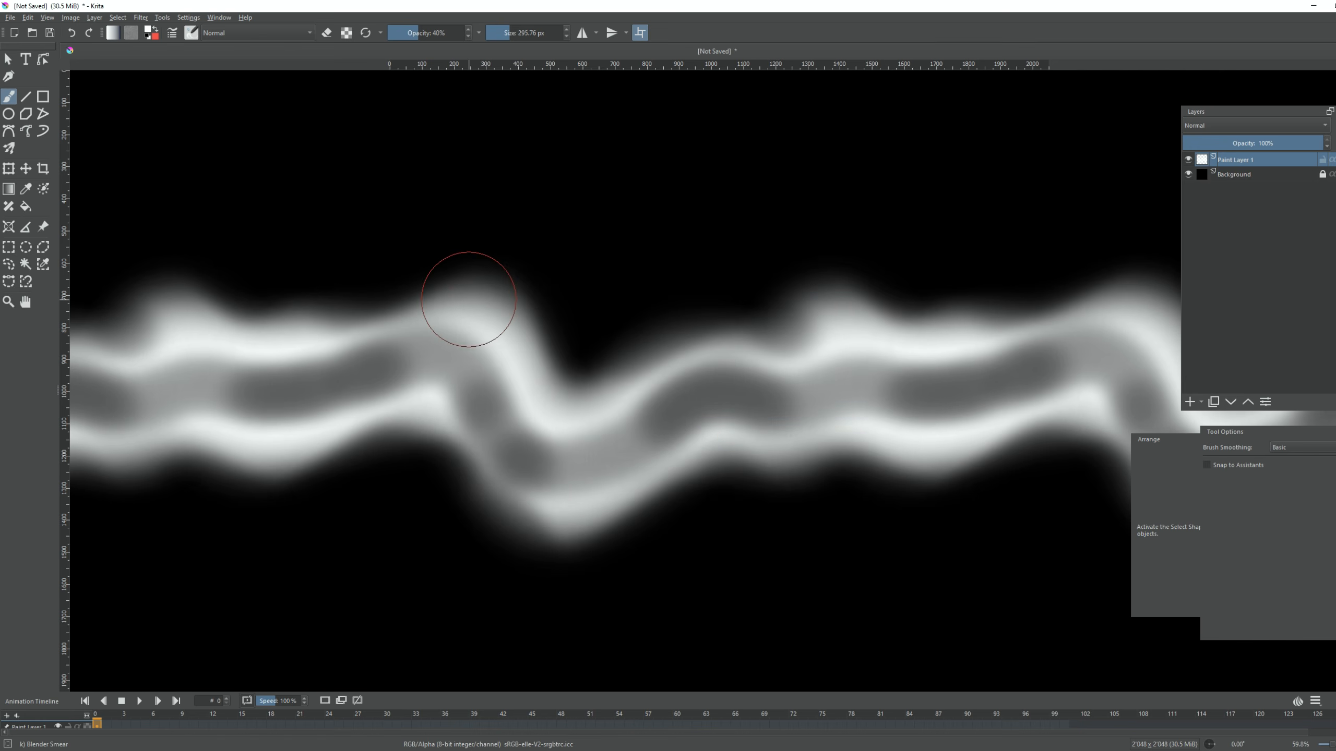
- Smear the upper and lower edges of the band outward into pointed, flame-like wisps
drag(586, 388, 571, 415)
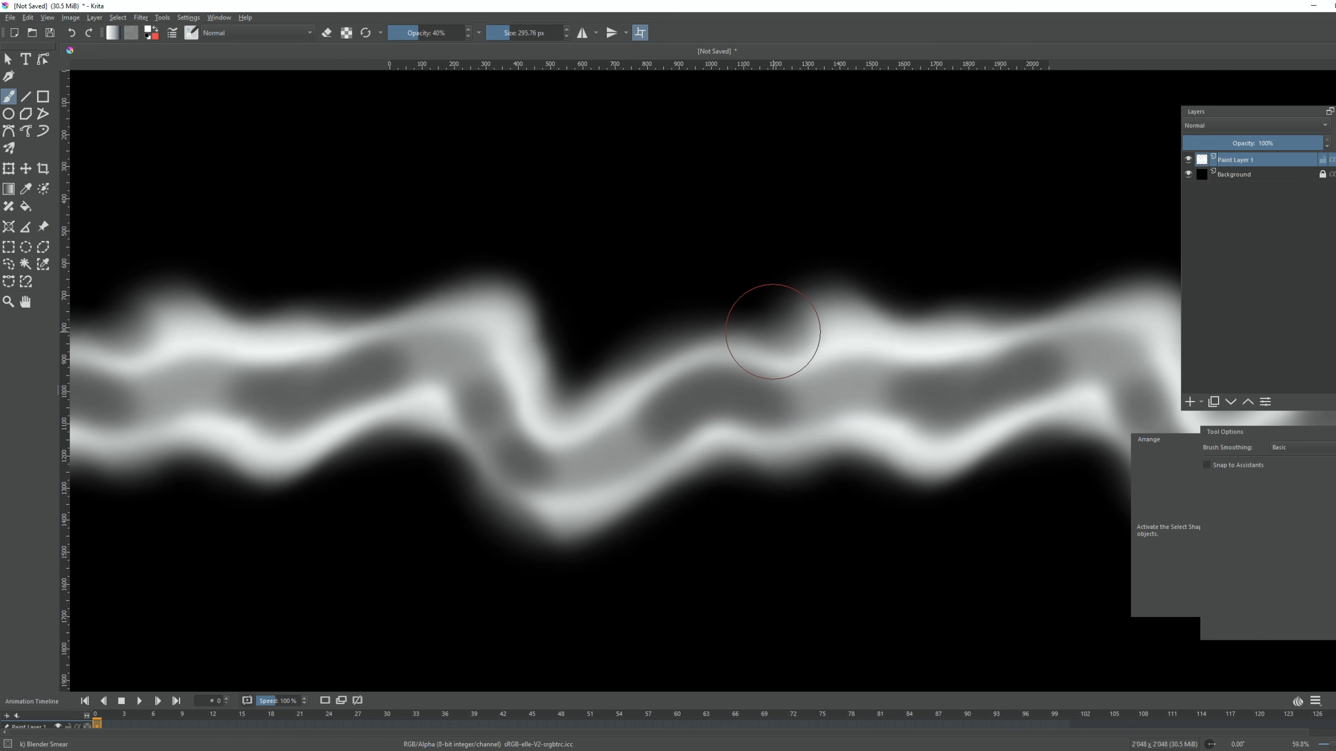
drag(775, 332, 812, 339)
mouse_move(732, 464)
mouse_down()
mouse_move(752, 447)
mouse_move(769, 485)
mouse_up()
drag(571, 511, 530, 528)
drag(932, 470, 894, 496)
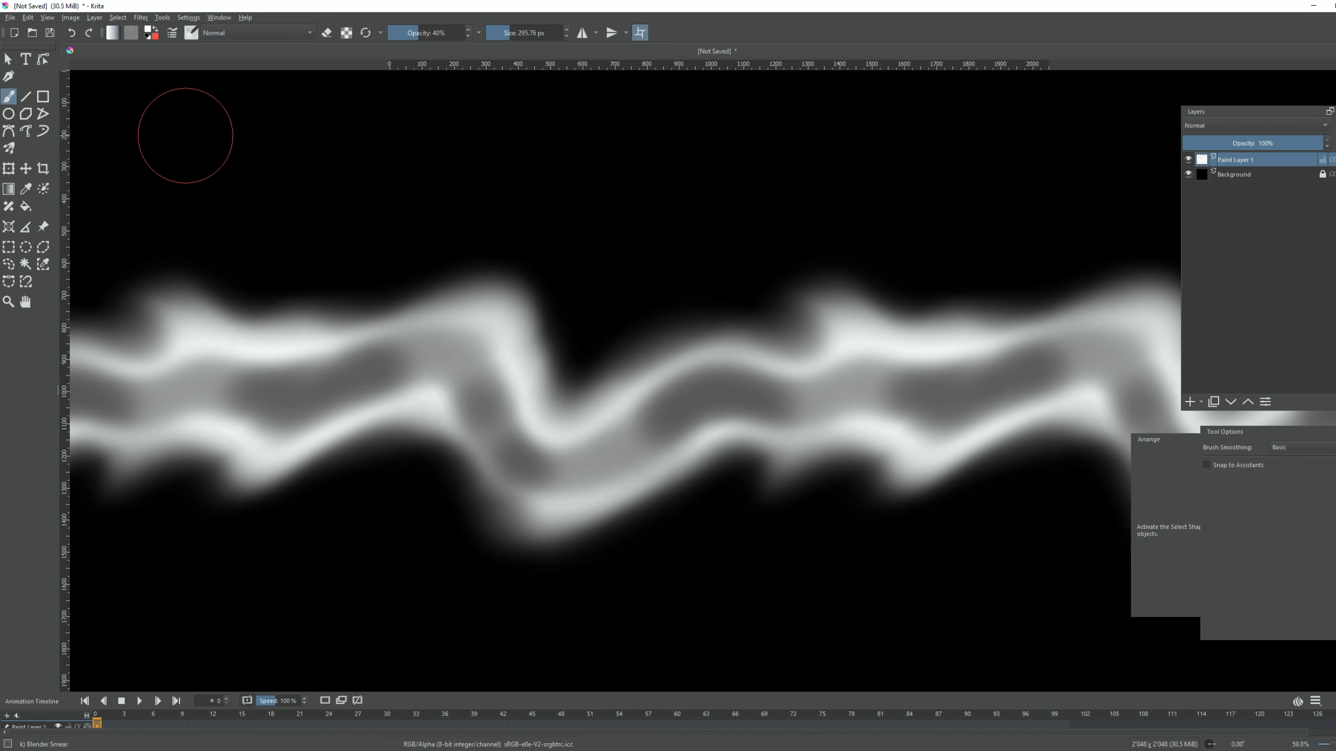
- Return to the Airbrush Soft eraser and darken the core patches in the band's flat stretch and at the bottom of its dip
right_click(407, 190)
click(410, 133)
key(e)
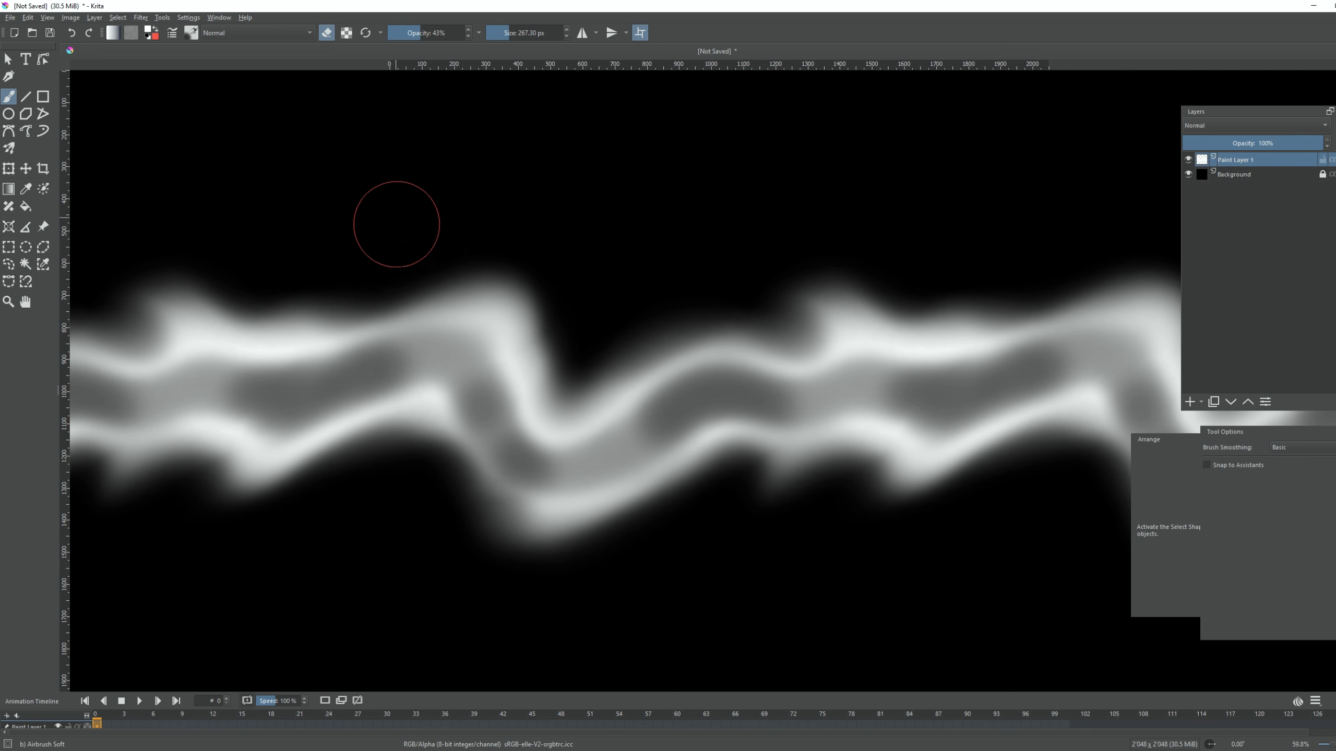
mouse_move(331, 408)
mouse_down()
mouse_move(322, 382)
mouse_move(292, 390)
mouse_up()
click(333, 393)
drag(520, 460, 558, 477)
click(684, 477)
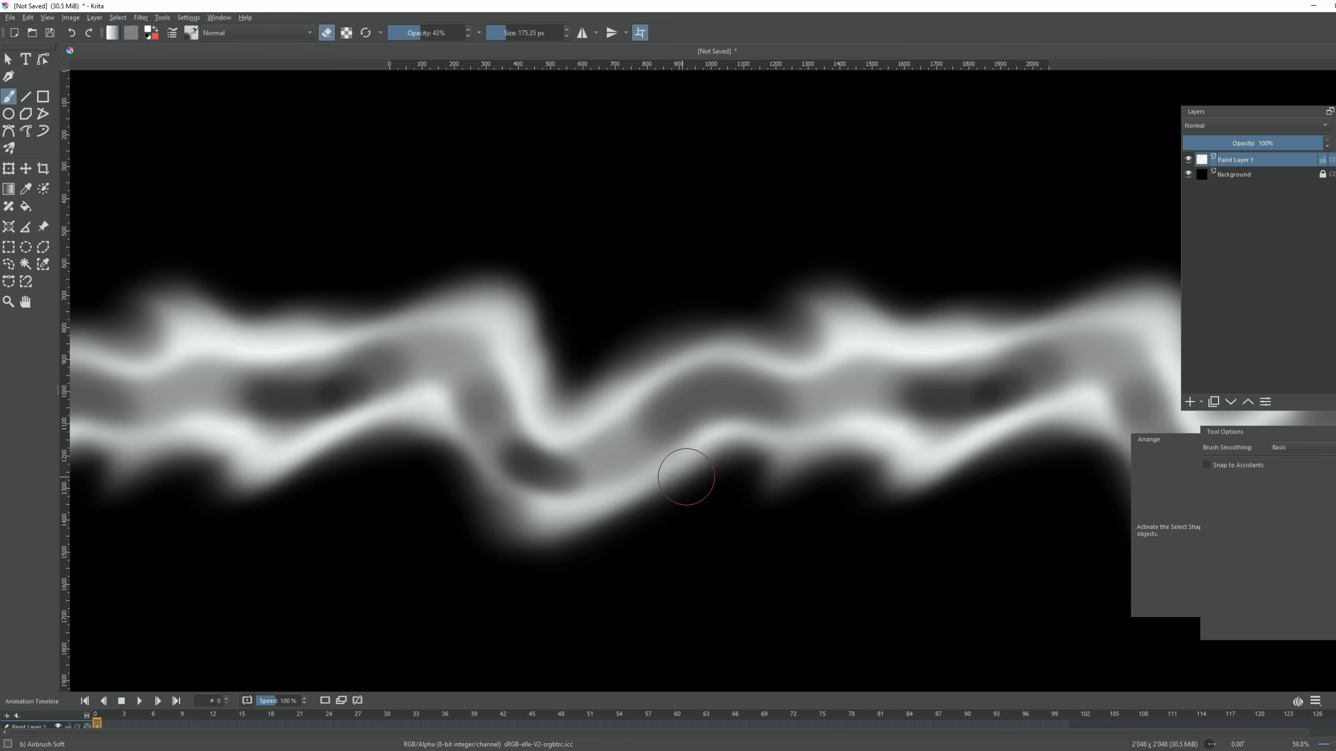
- Erase a dark spot in the band's central hump and trim its outer edges with the eraser at about 175 px
click(727, 388)
click(725, 399)
click(795, 340)
click(861, 456)
click(663, 494)
drag(558, 397, 576, 403)
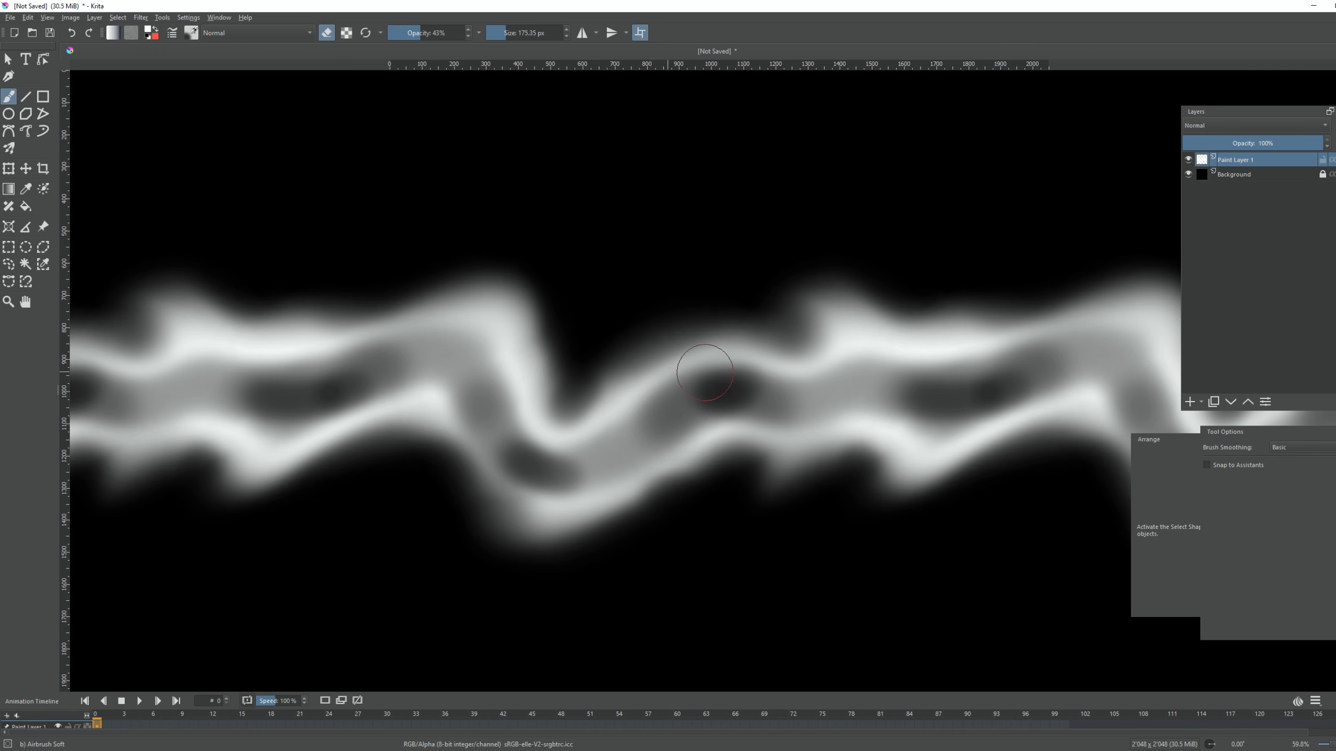
drag(365, 298, 349, 302)
click(118, 338)
click(461, 534)
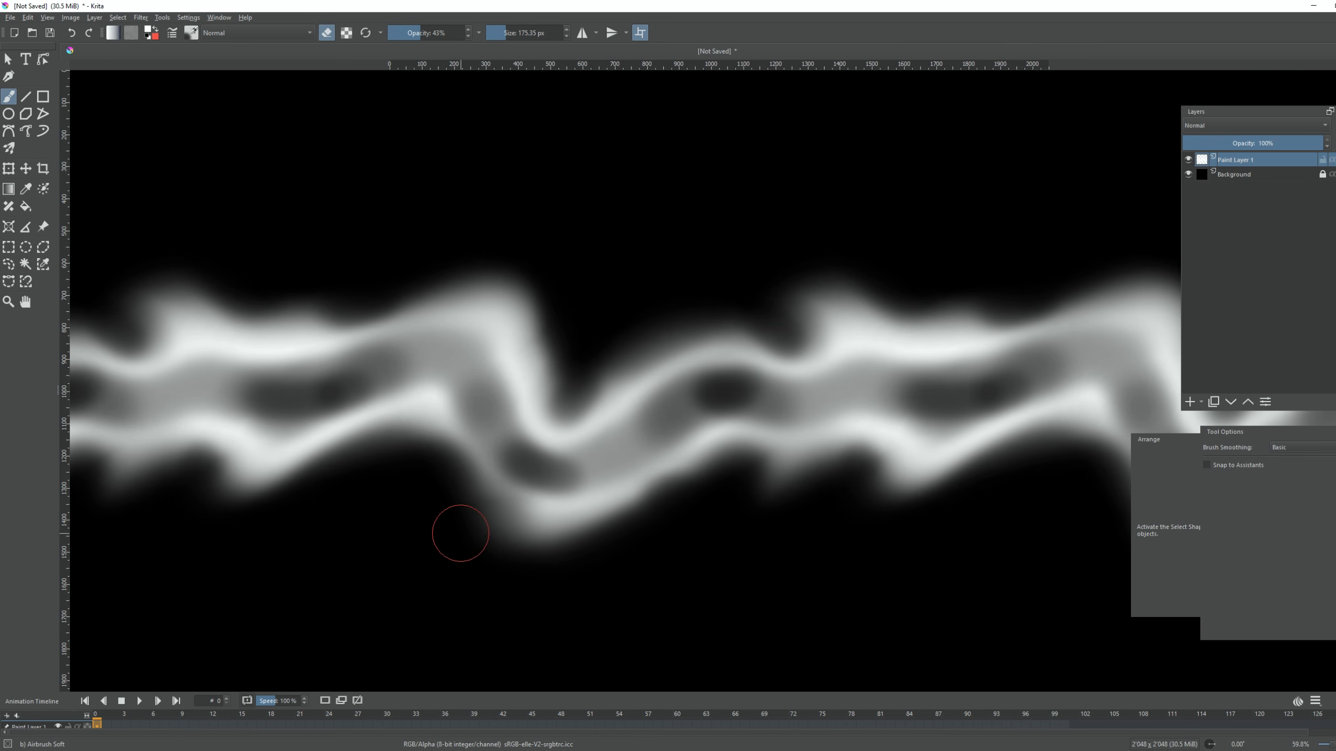
- Turn off wrap-around mode to show the whole texture as a single tile
key(w)
scroll(460, 534, down, 2)
middle_drag(548, 469, 573, 388)
scroll(573, 389, up, 1)
key(ctrl+t)
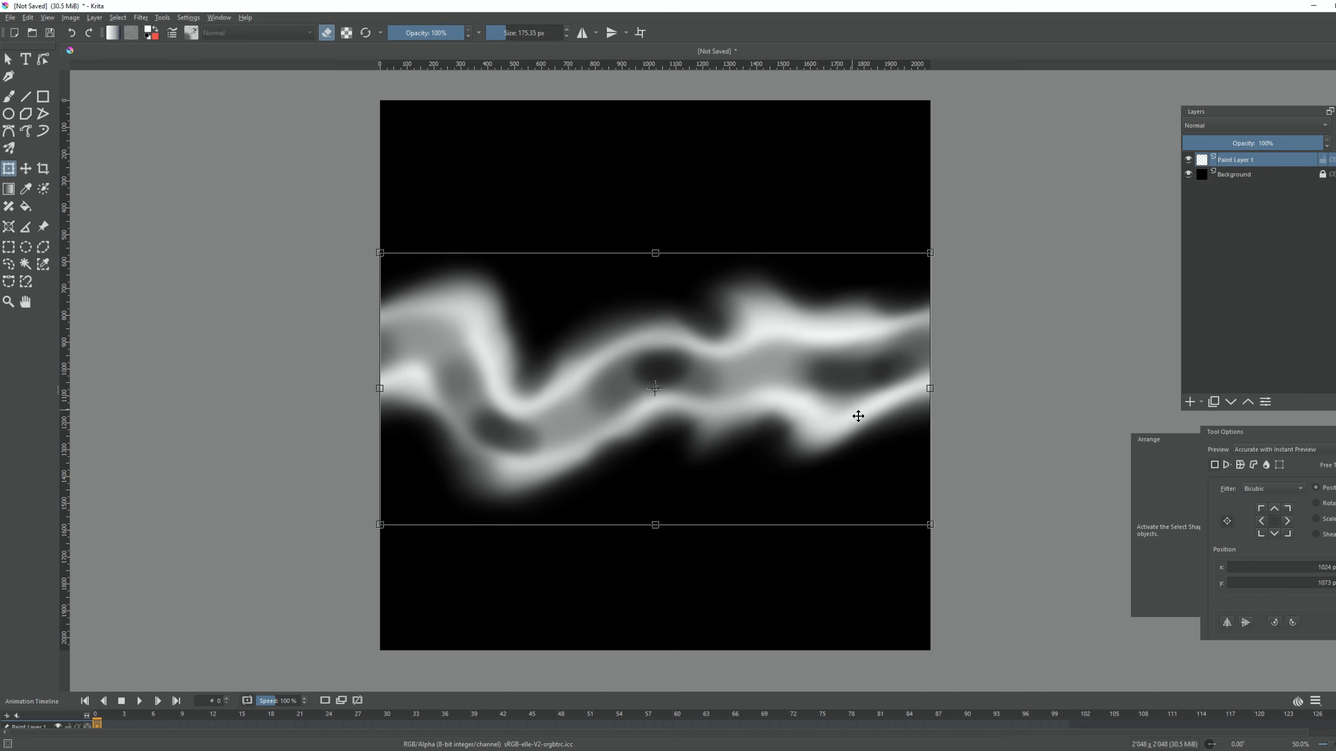
drag(858, 412, 856, 404)
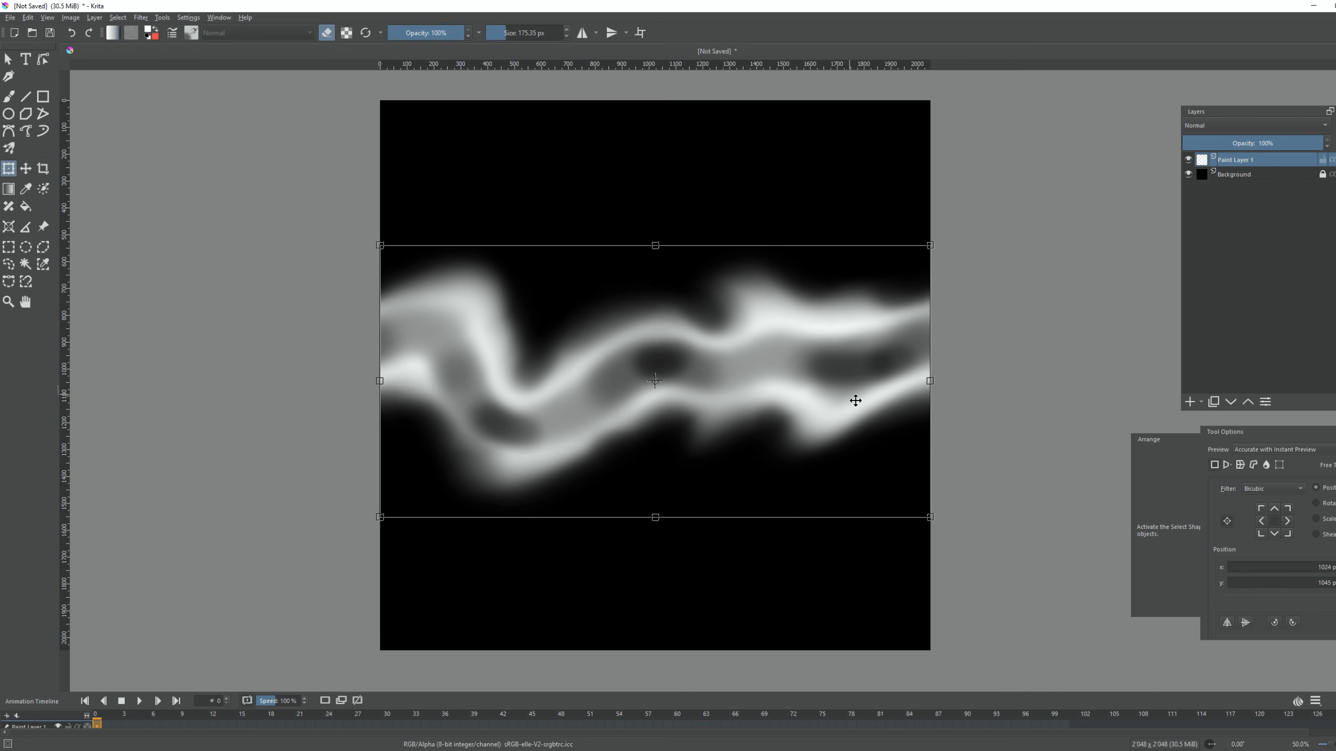
key(Escape)
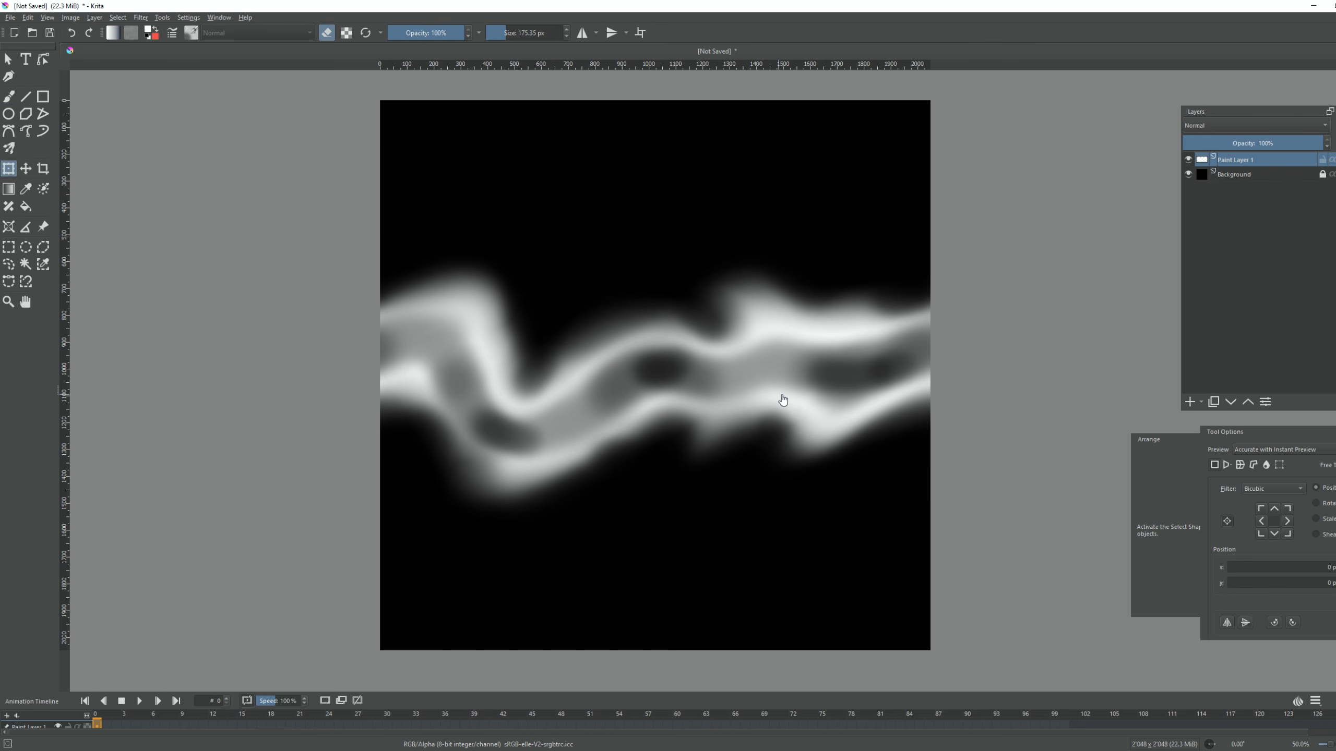
- Hide the Background layer and export the image as a PNG named StylizedTrail18 into the project's Textures folder
click(1187, 175)
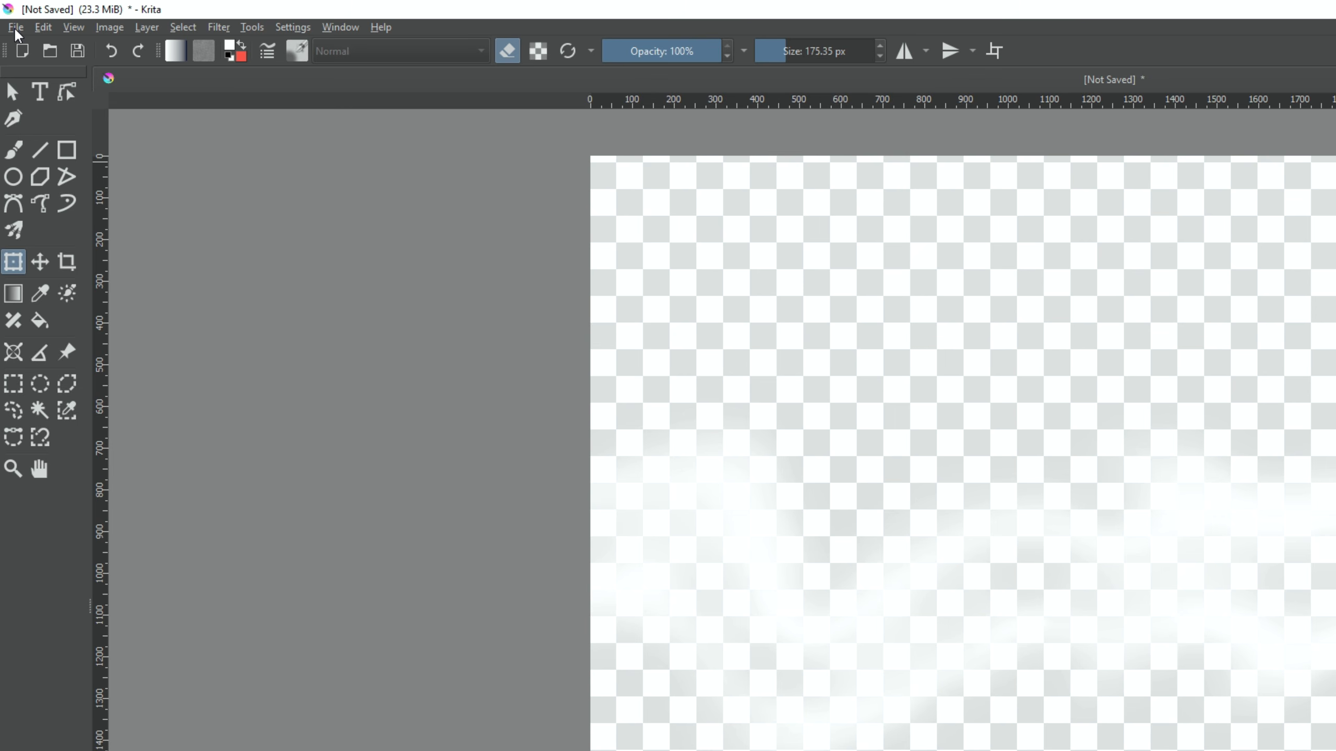
click(10, 17)
click(39, 125)
click(456, 610)
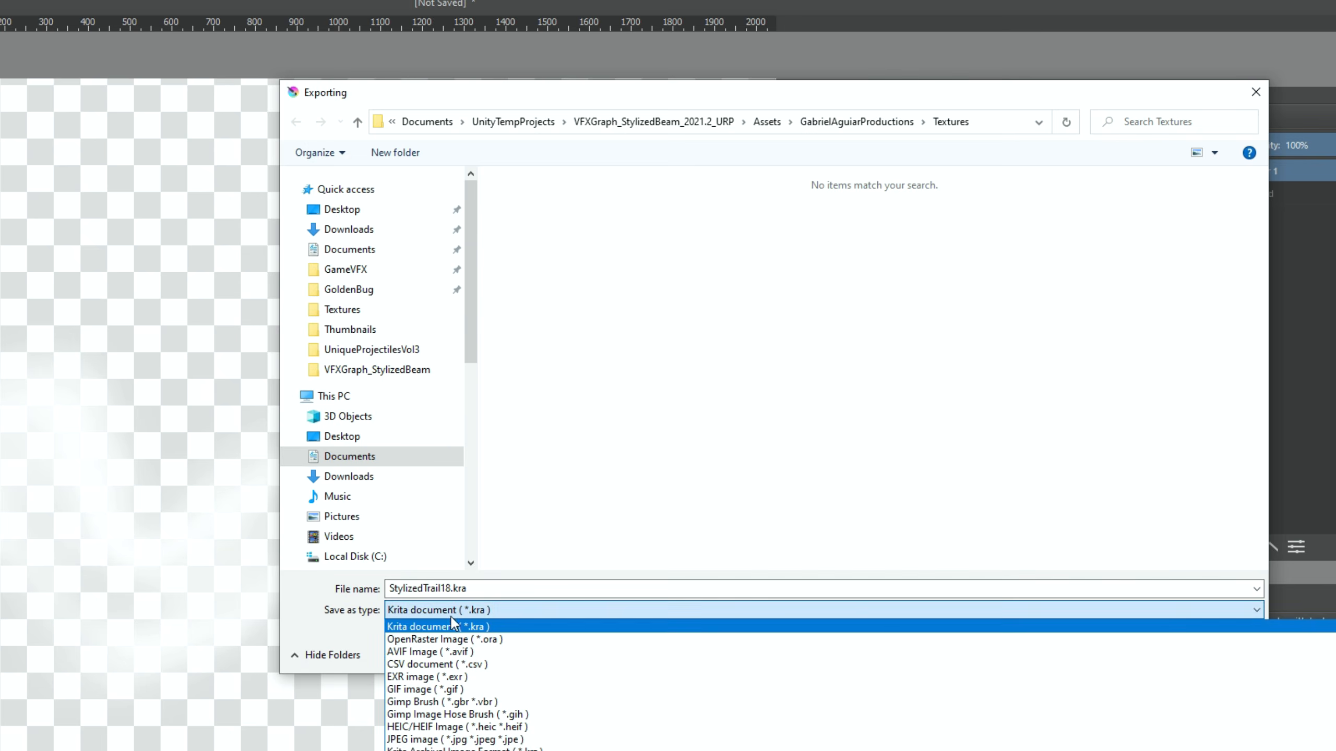
click(452, 629)
click(1120, 652)
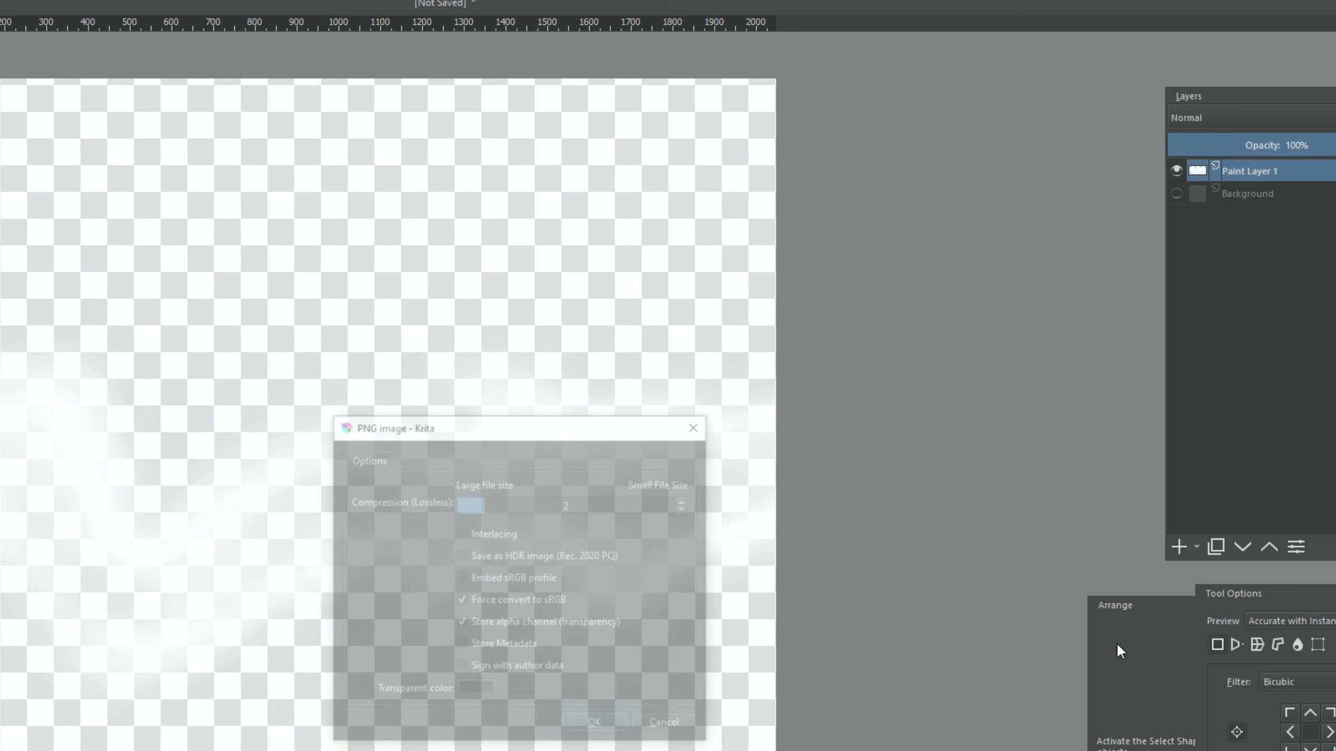
click(600, 729)
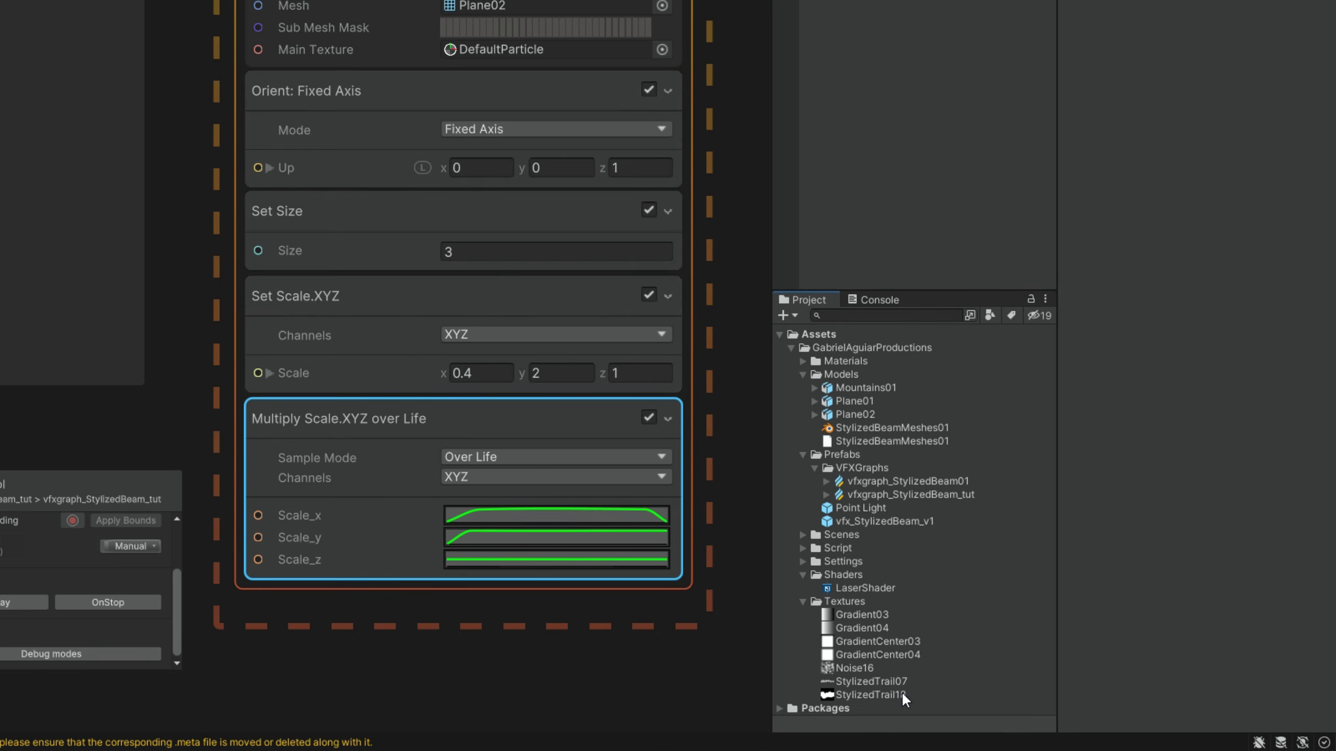
- Switch to Unity and enable Alpha Is Transparency in the StylizedTrail18 texture's import settings, applying the change
click(1103, 714)
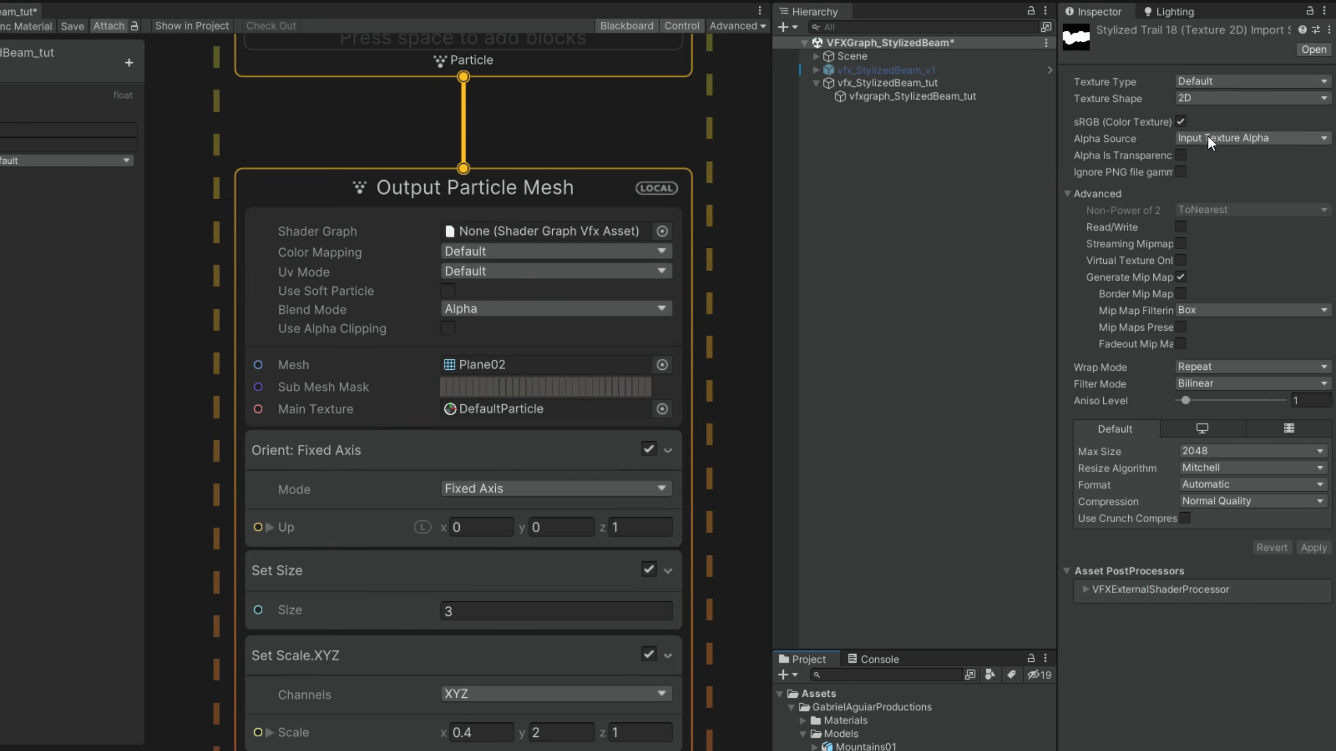
click(1181, 155)
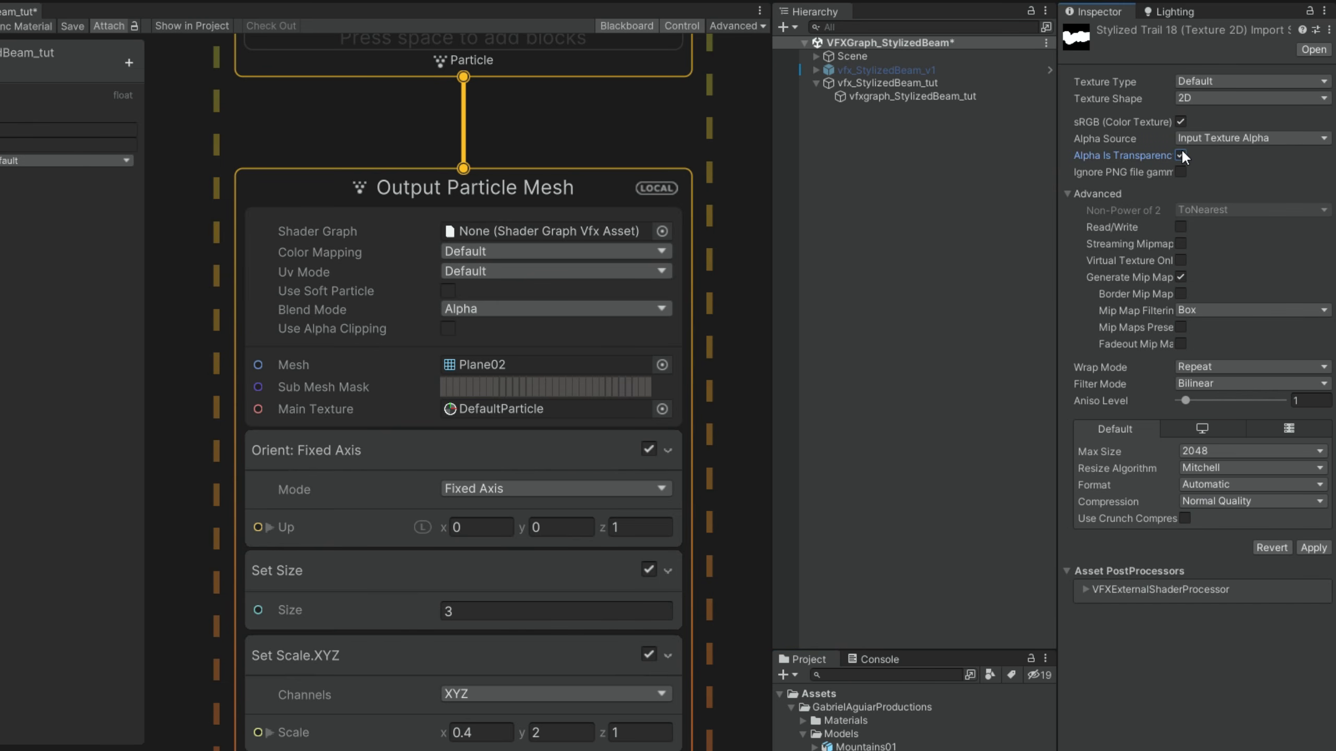
click(1313, 548)
- Assign StylizedTrail18 as the Main Texture of the Output Particle Mesh block
click(767, 339)
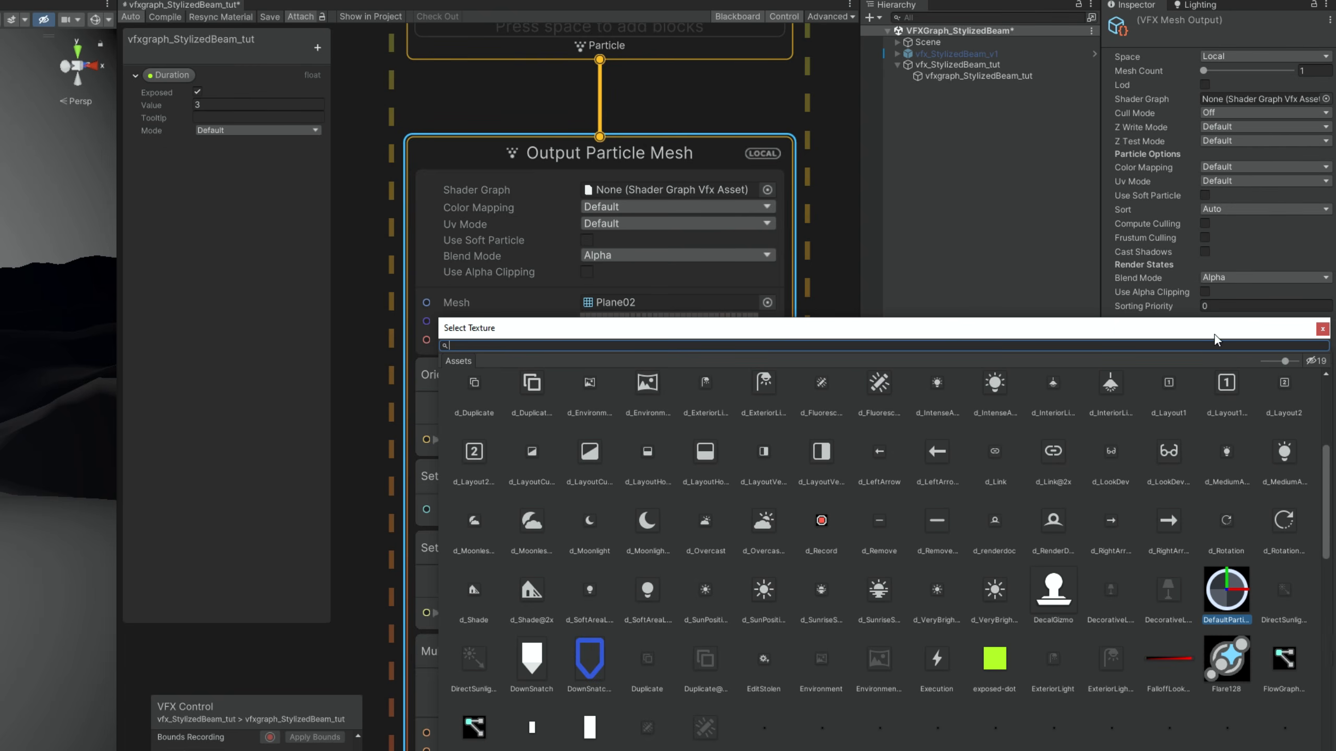
click(1312, 361)
double_click(898, 403)
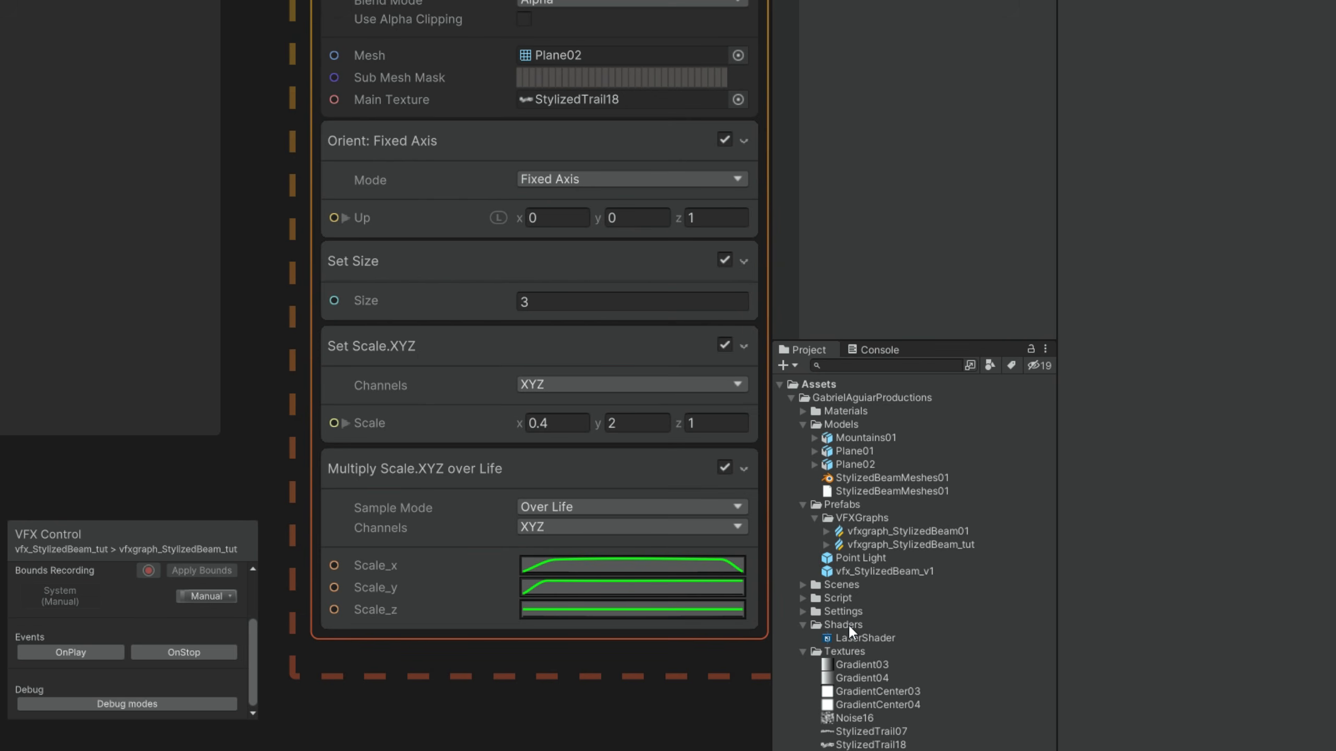
- Create a blank shader graph named LaserShaderTut in the Shaders folder and open it for editing
click(847, 624)
right_click(847, 624)
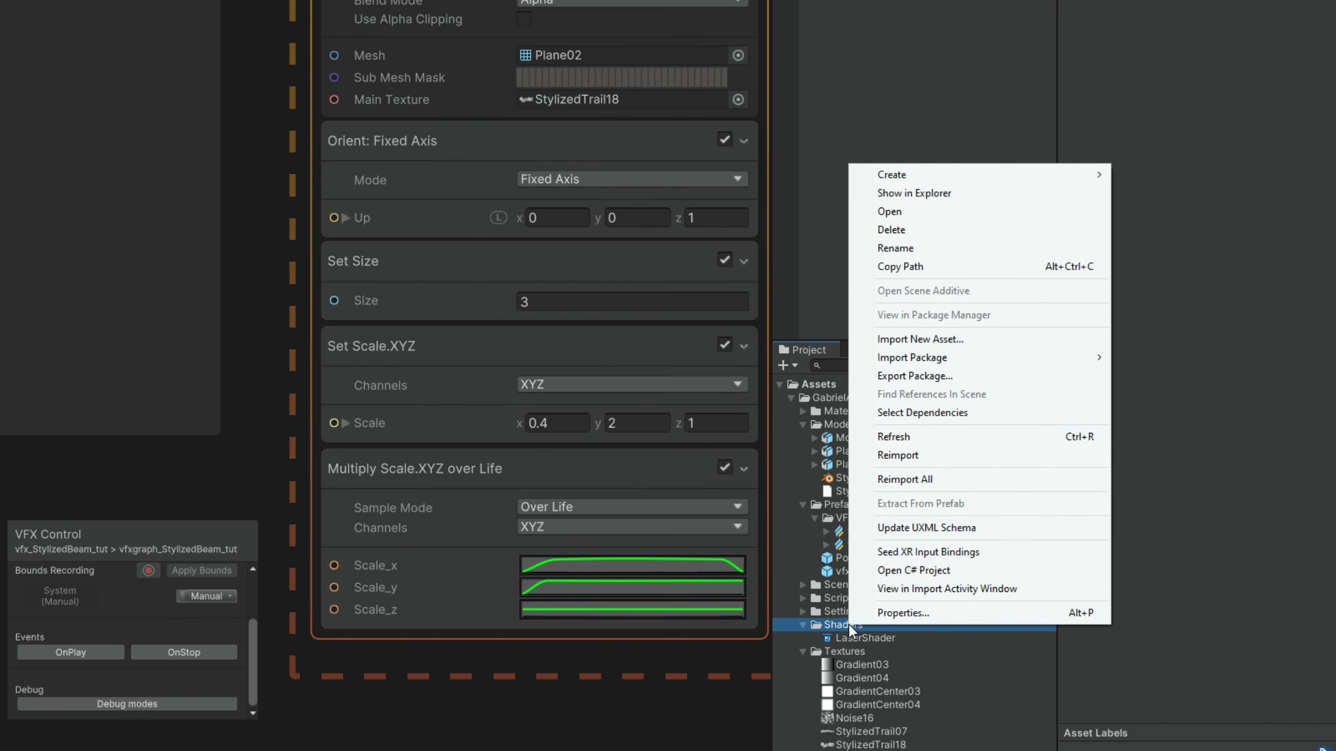
mouse_move(987, 178)
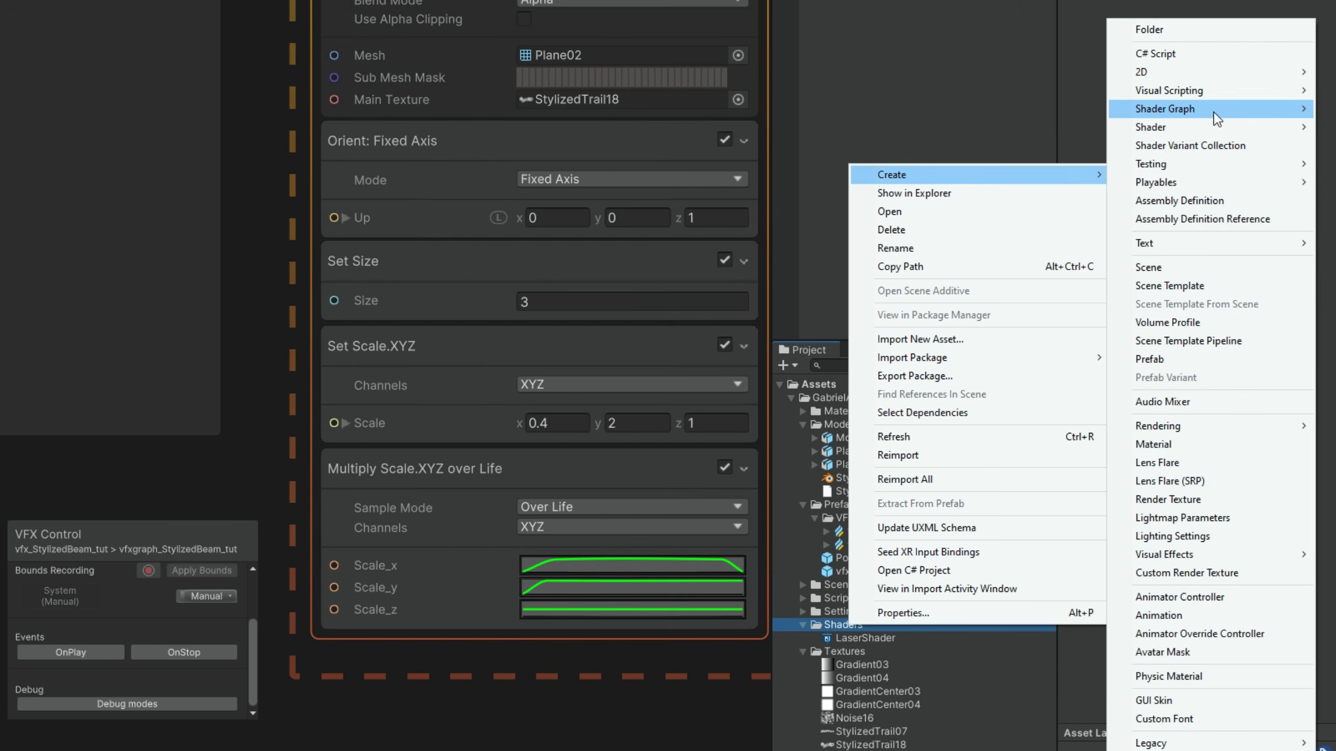
mouse_move(1212, 111)
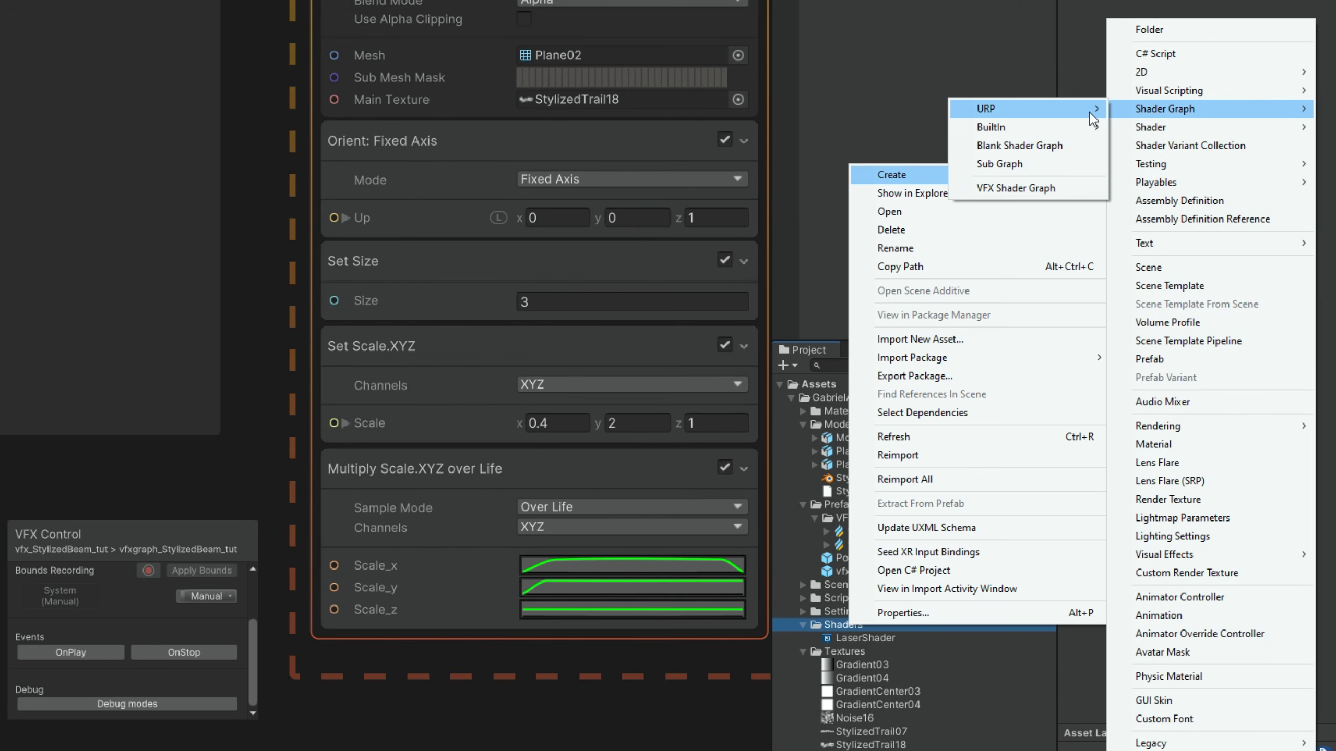
click(1031, 142)
text(LaserSha)
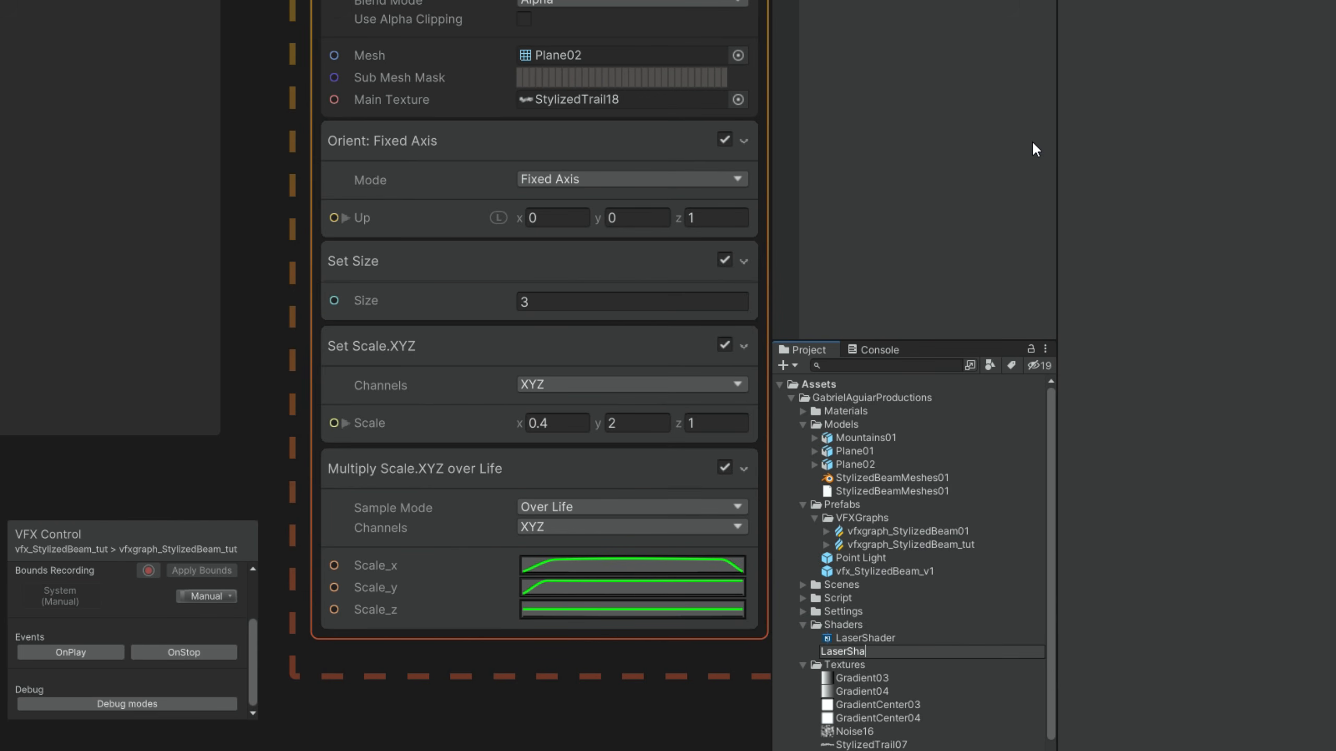
text(dertut)
key(Return)
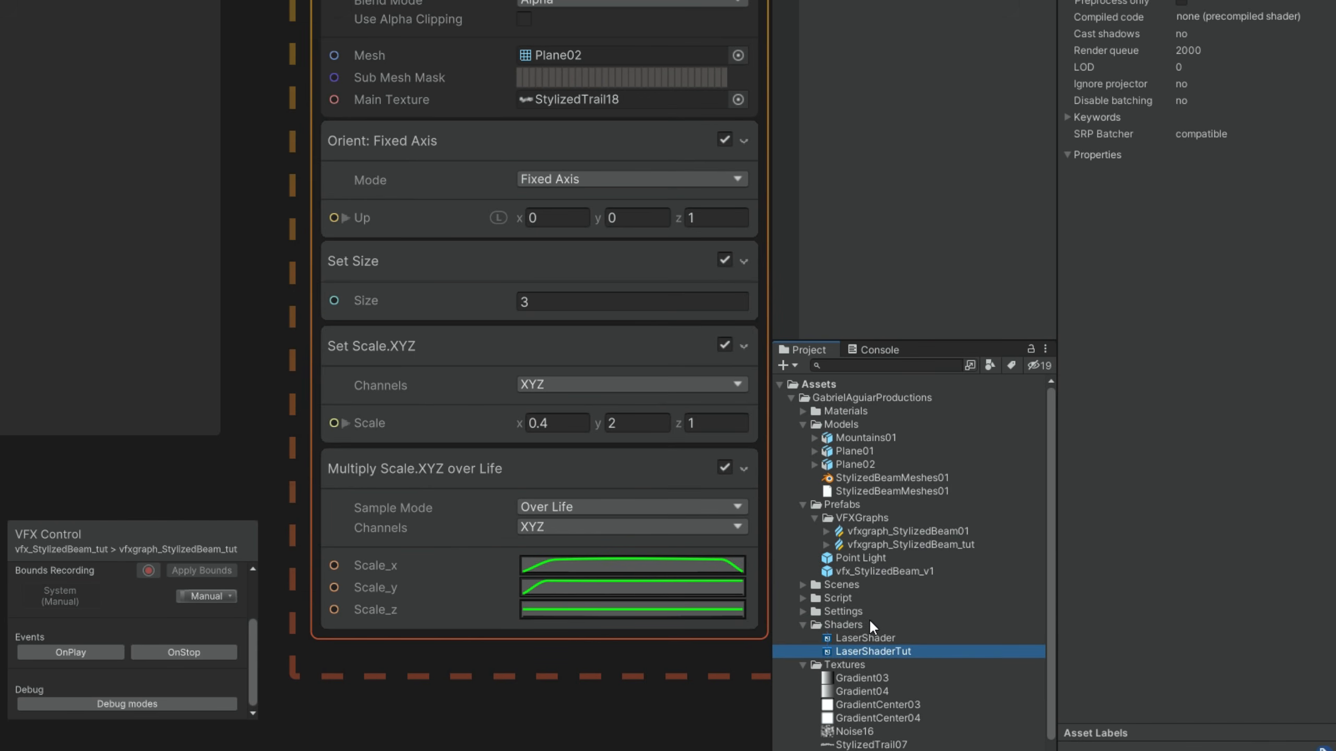
double_click(855, 648)
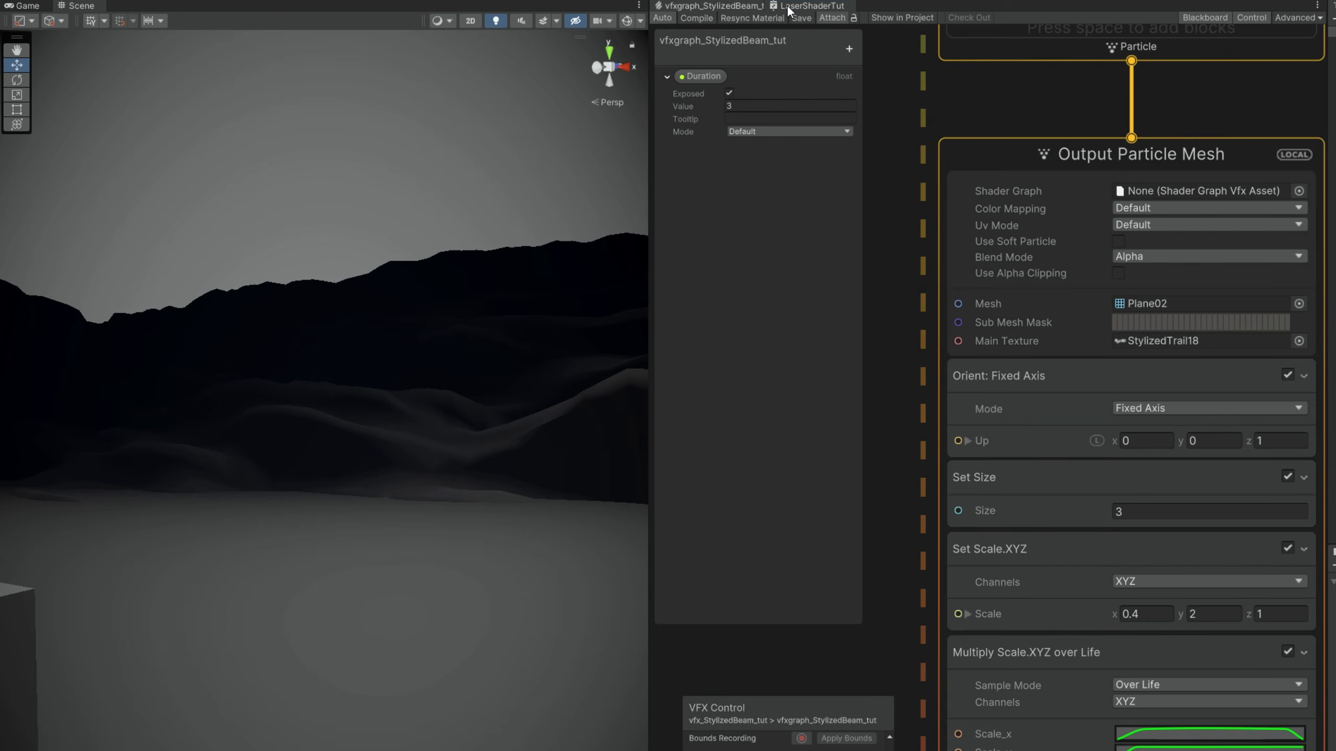
- Add Visual Effect as an active target in LaserShaderTut's graph settings and enable Alpha Clipping
click(787, 5)
drag(652, 706, 117, 605)
click(1224, 18)
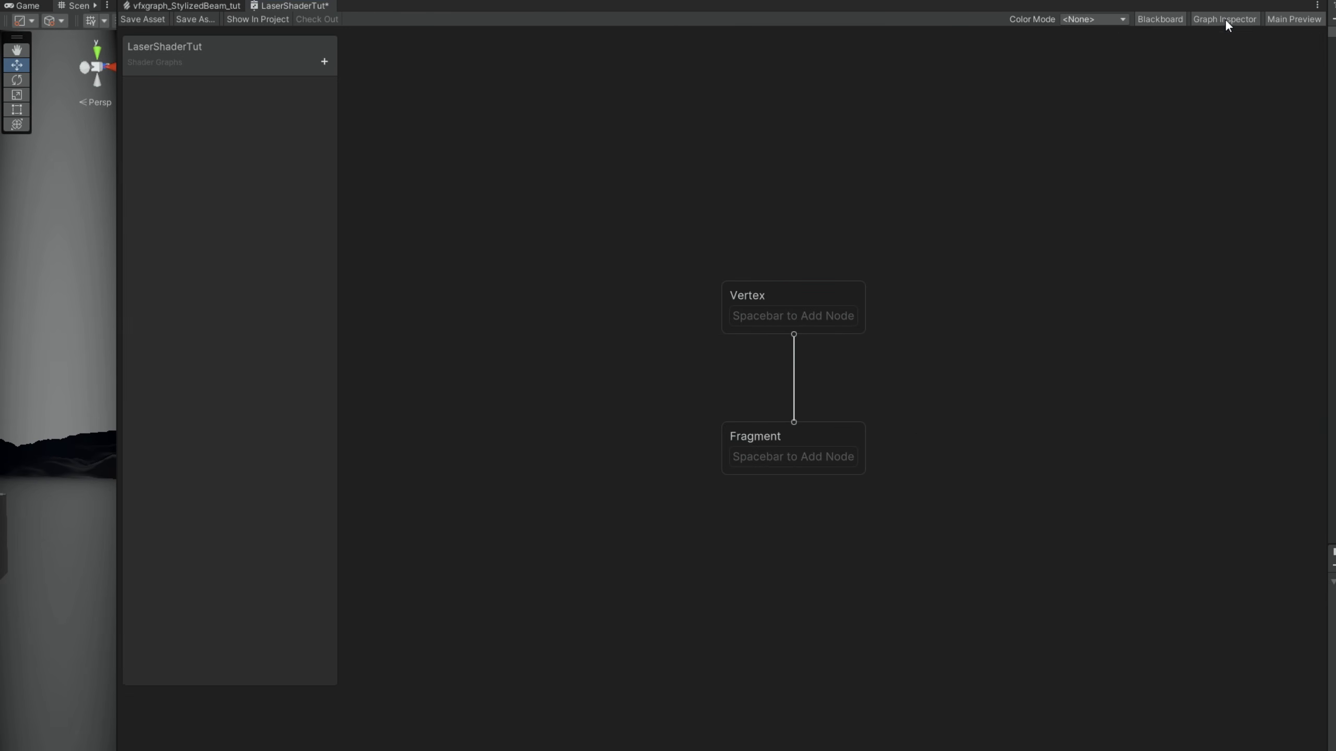
click(1224, 19)
click(1276, 154)
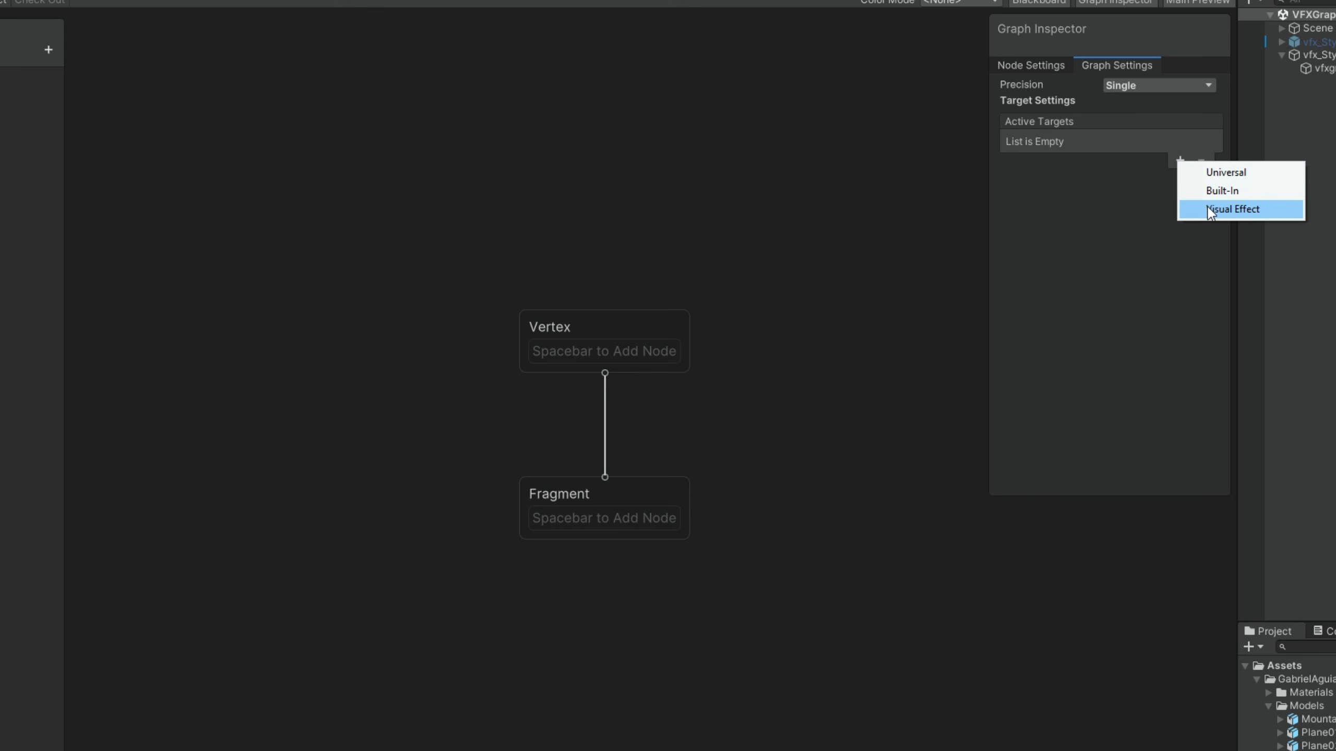
click(1320, 196)
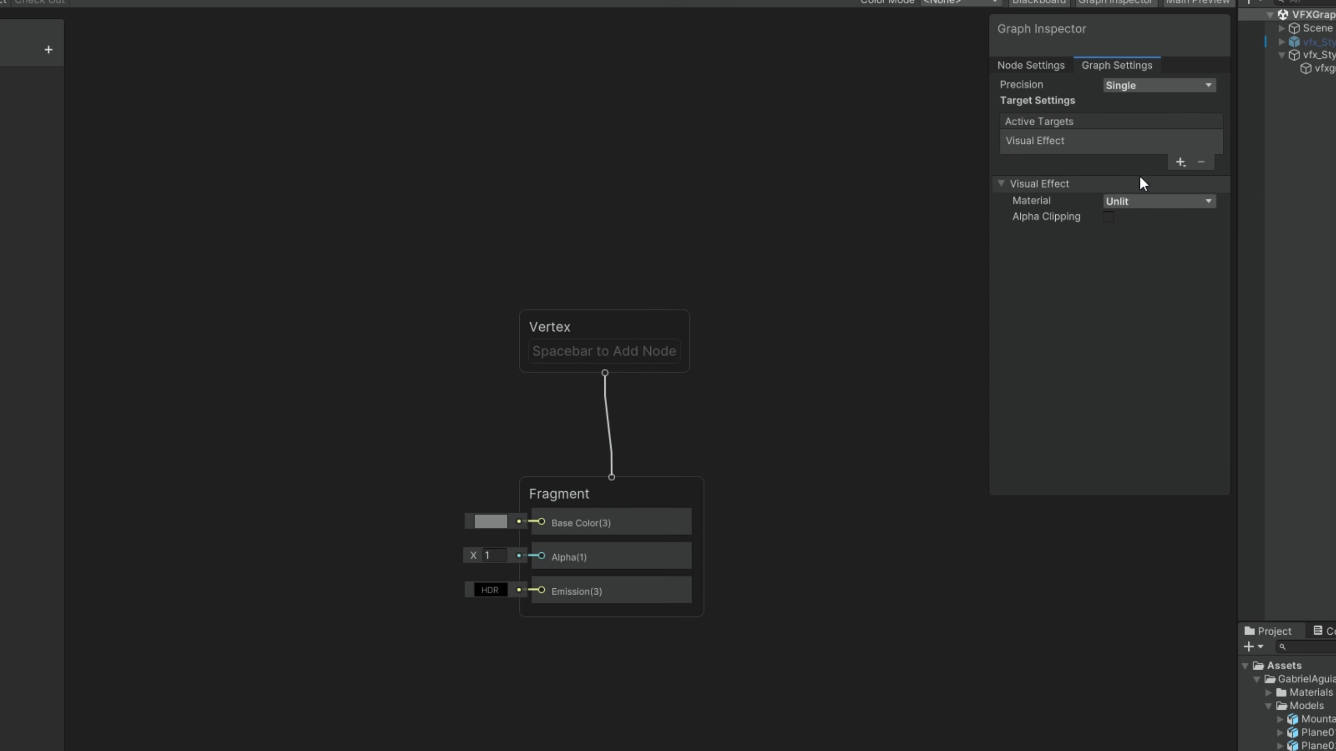
click(1108, 217)
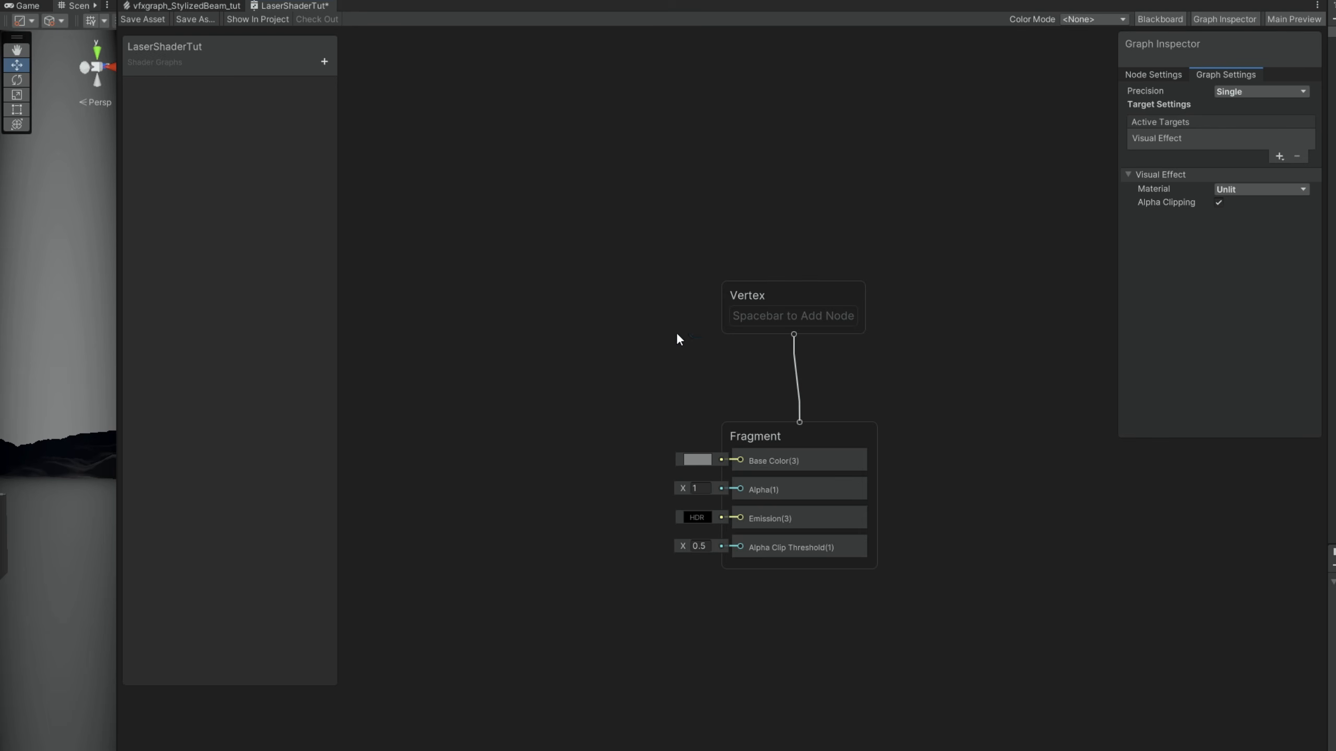
- Add a Color property named Color to the shader graph and set its mode to HDR
middle_drag(439, 355, 703, 220)
click(330, 63)
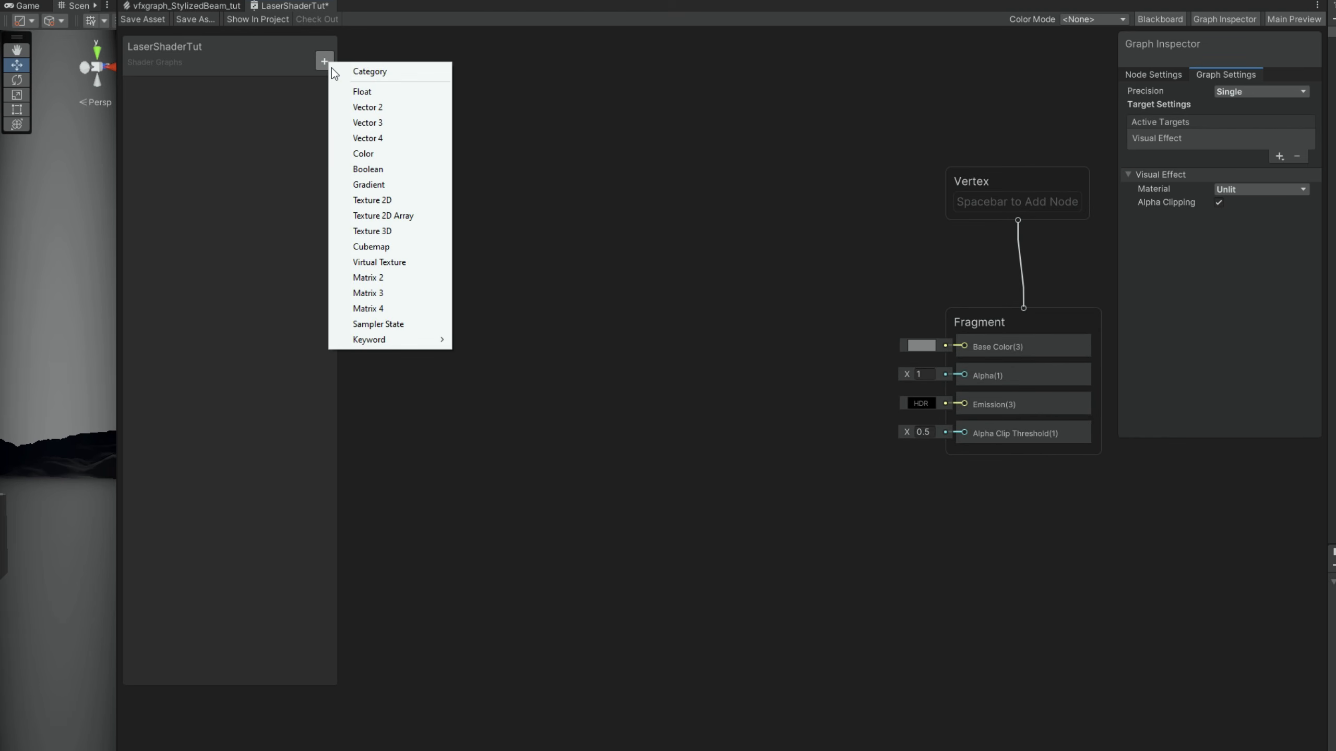
click(370, 155)
click(182, 91)
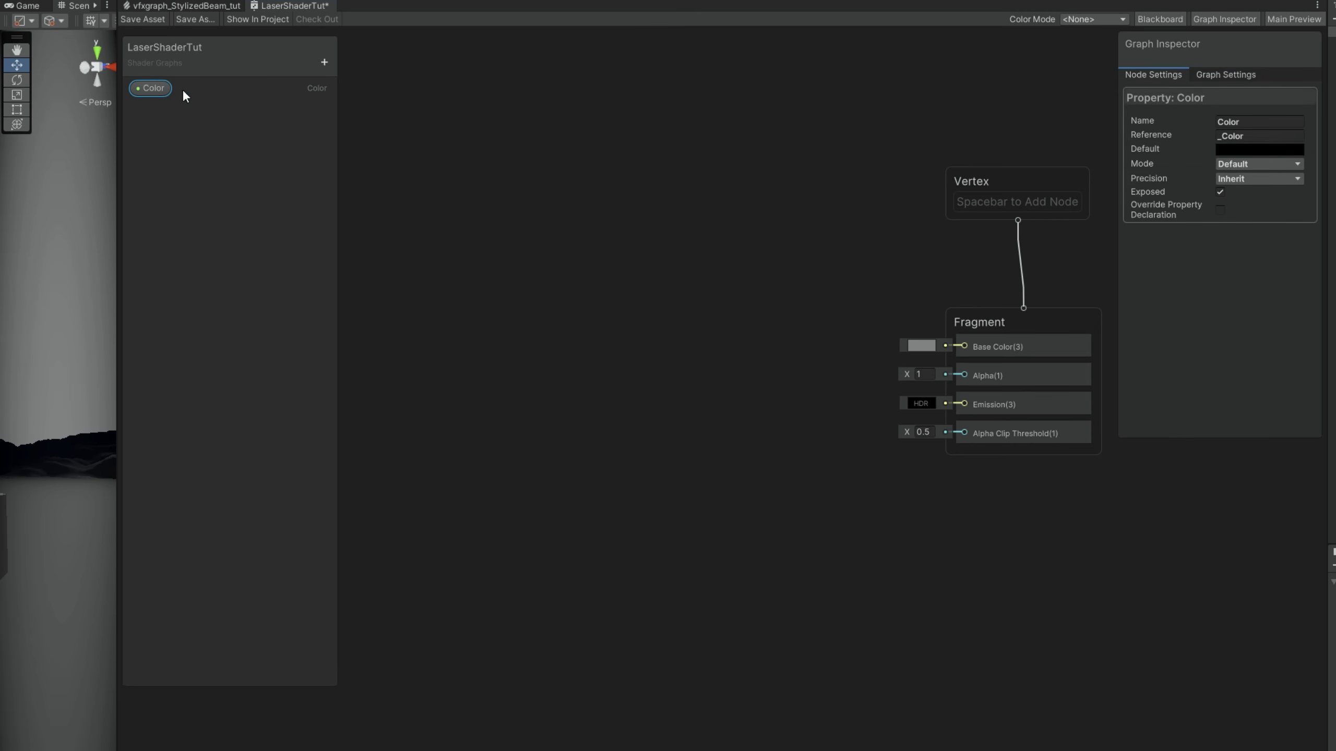
click(1252, 164)
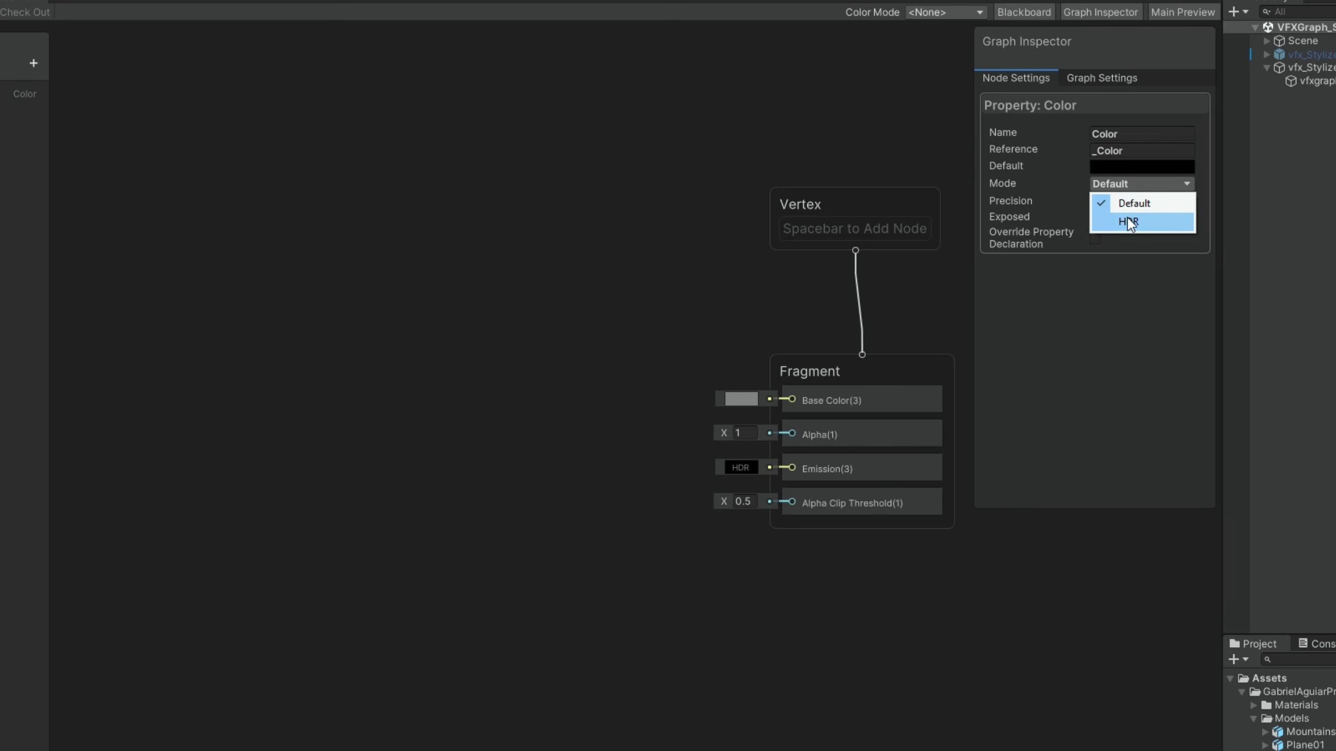
click(1128, 222)
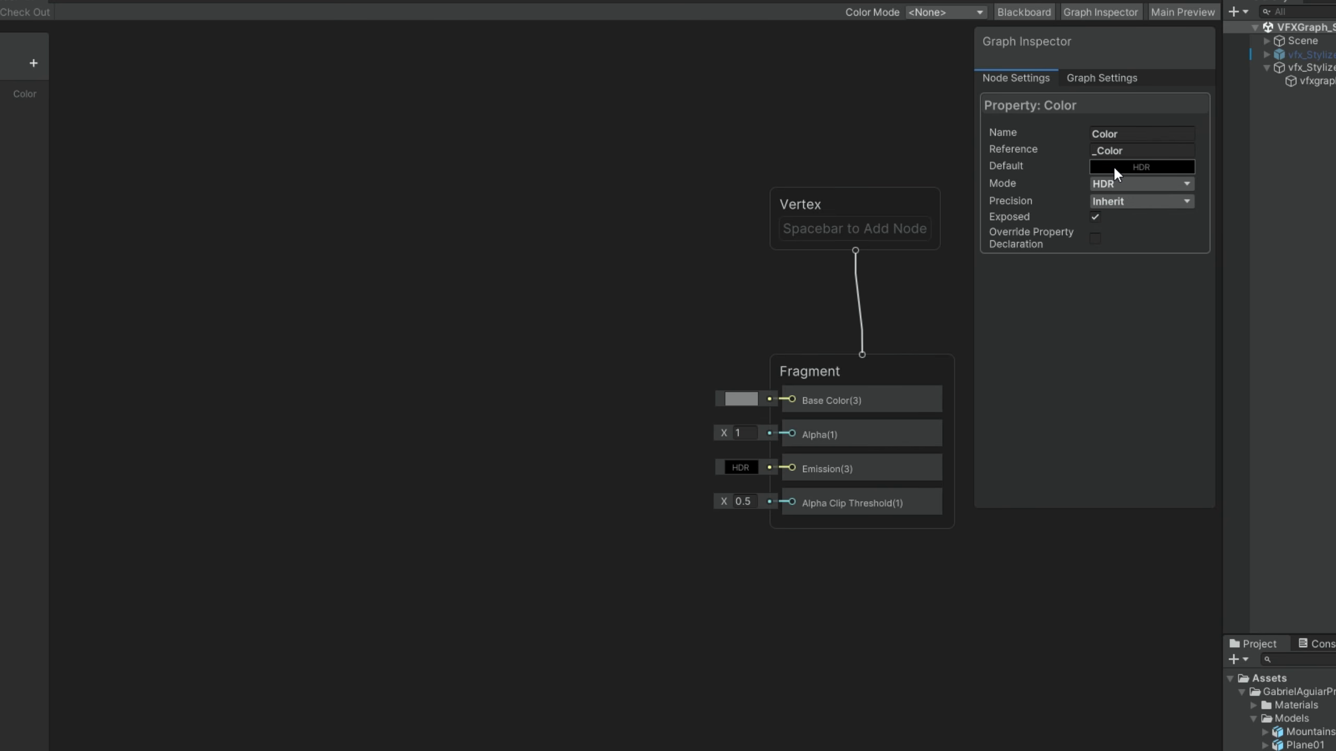
- Set the Color property's default to white with value 100 and alpha 100
click(1112, 166)
drag(1177, 310, 1166, 254)
drag(1154, 498, 1257, 493)
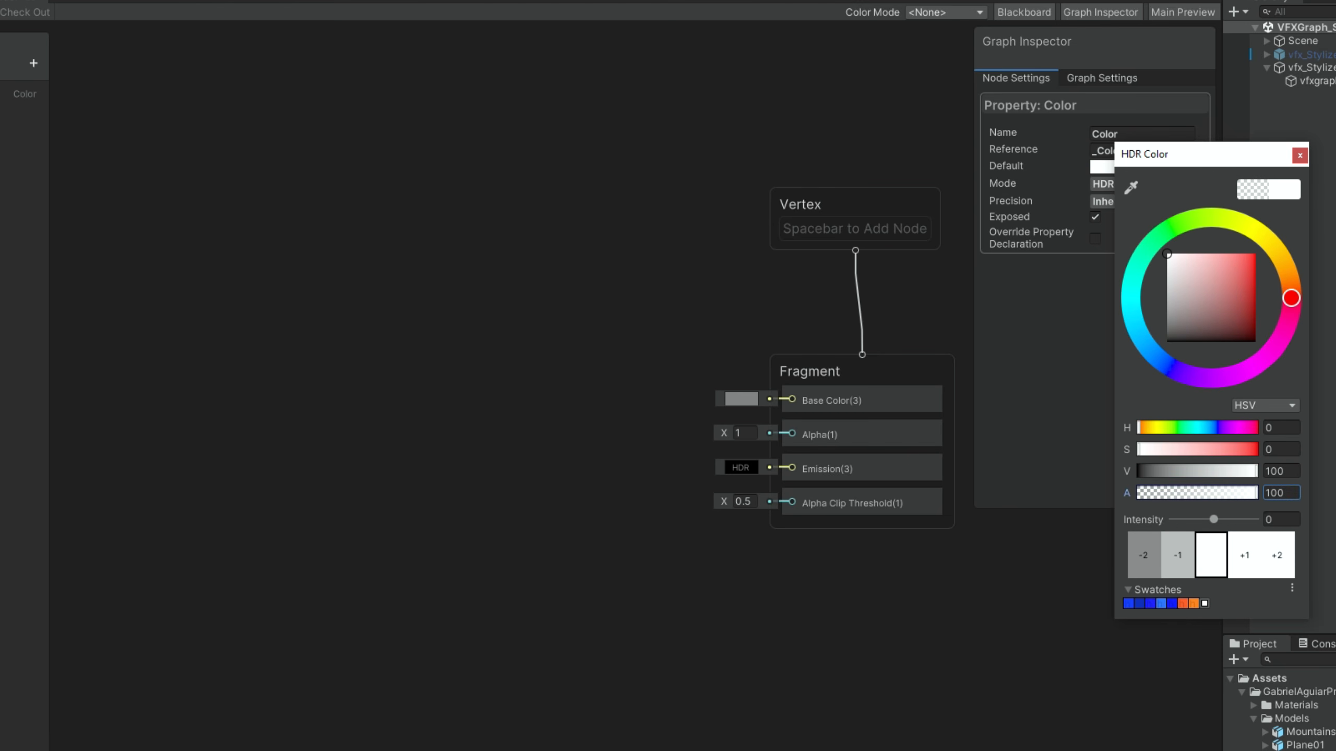
click(1299, 155)
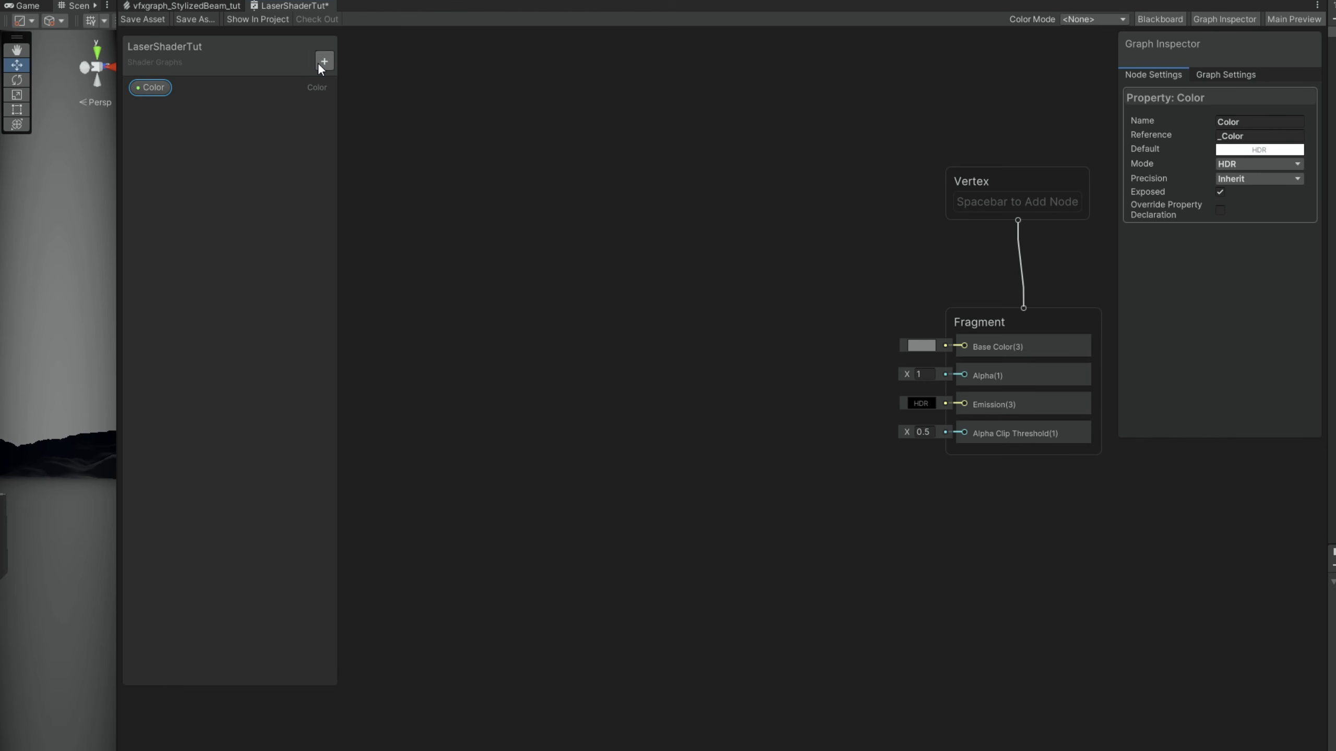
- Add two Texture 2D properties to the shader graph, named Mask and MainTex
click(324, 62)
click(359, 202)
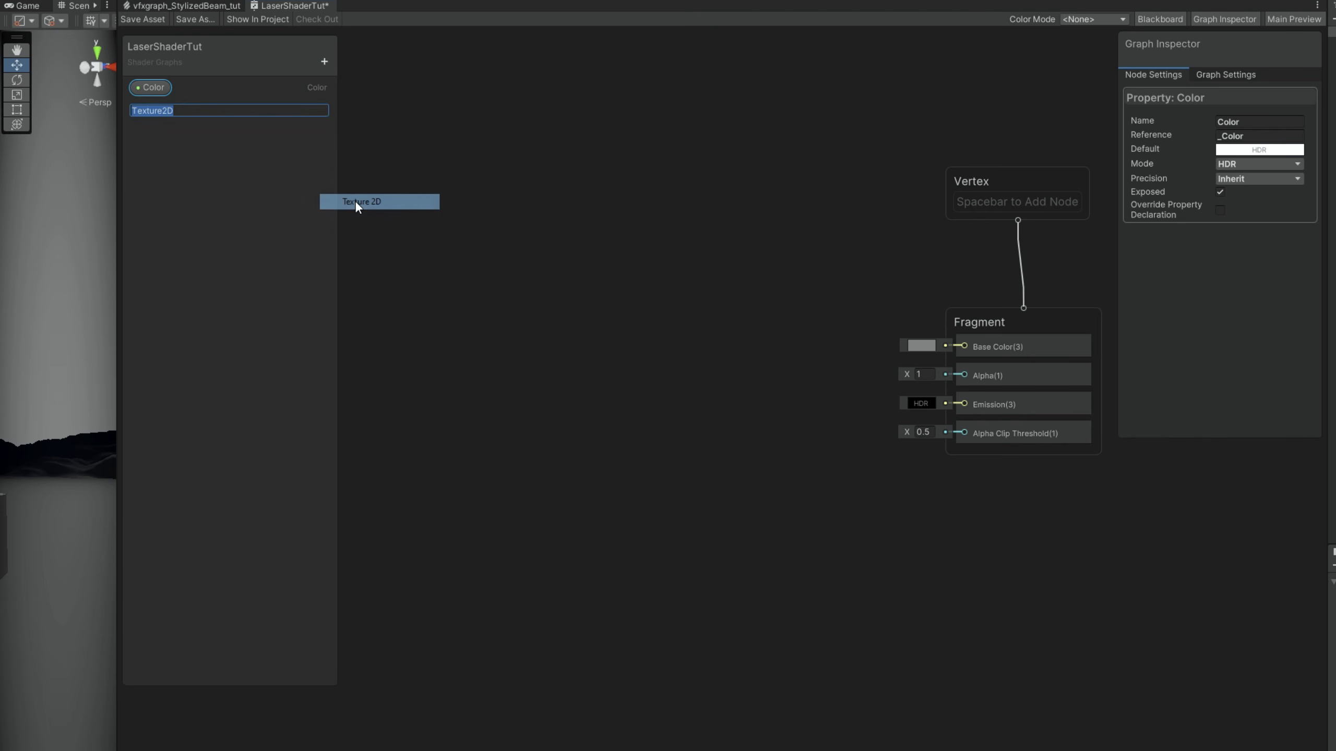
text(Mask)
key(Return)
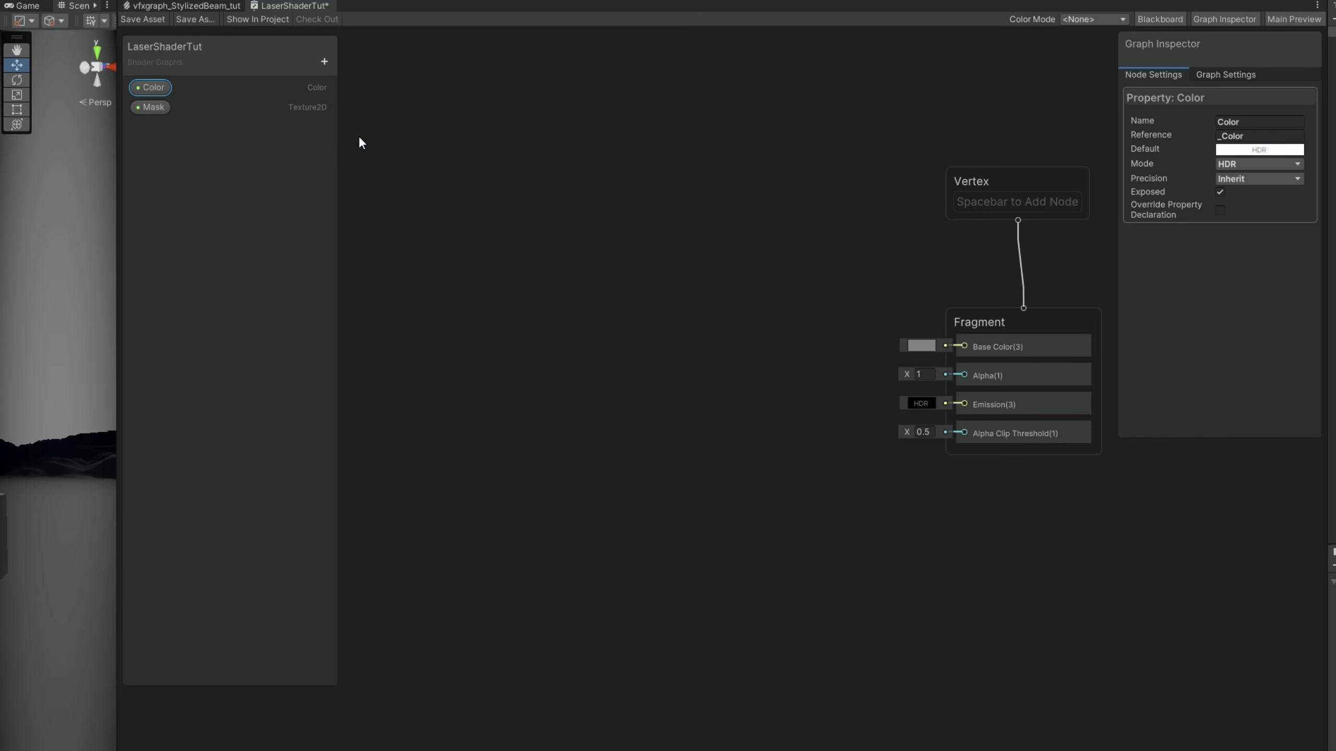
click(324, 62)
click(380, 184)
text(MainTex)
key(Return)
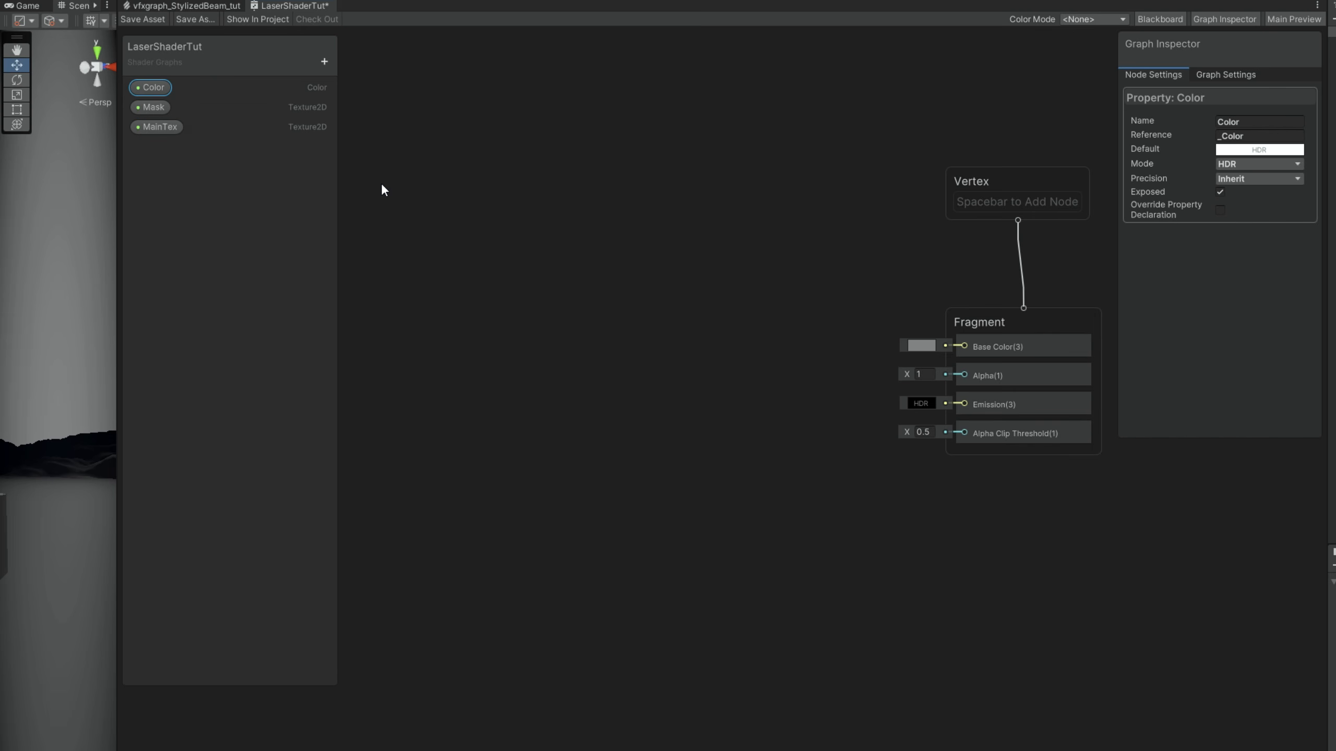
- Add a Vector 2 property named MainTexSpeed to the shader graph
click(331, 63)
click(402, 113)
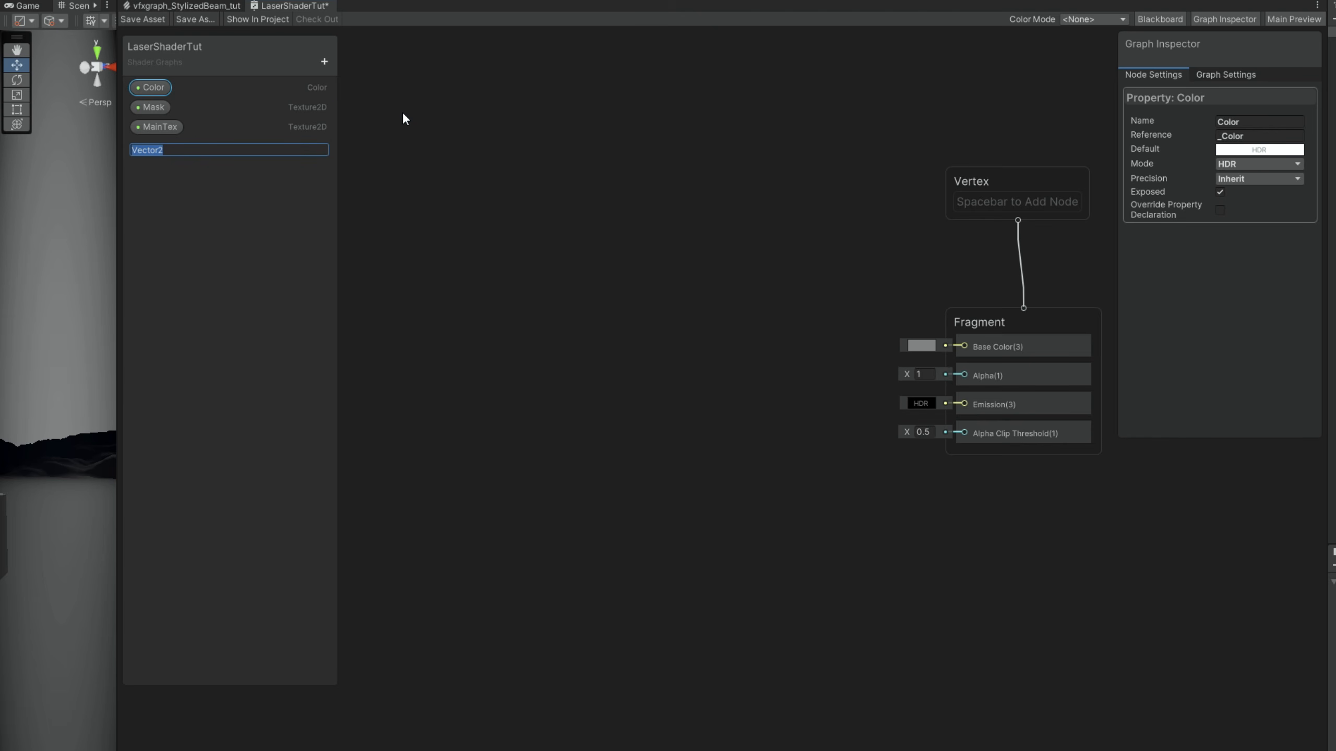
text(MainTexSpeed)
key(Return)
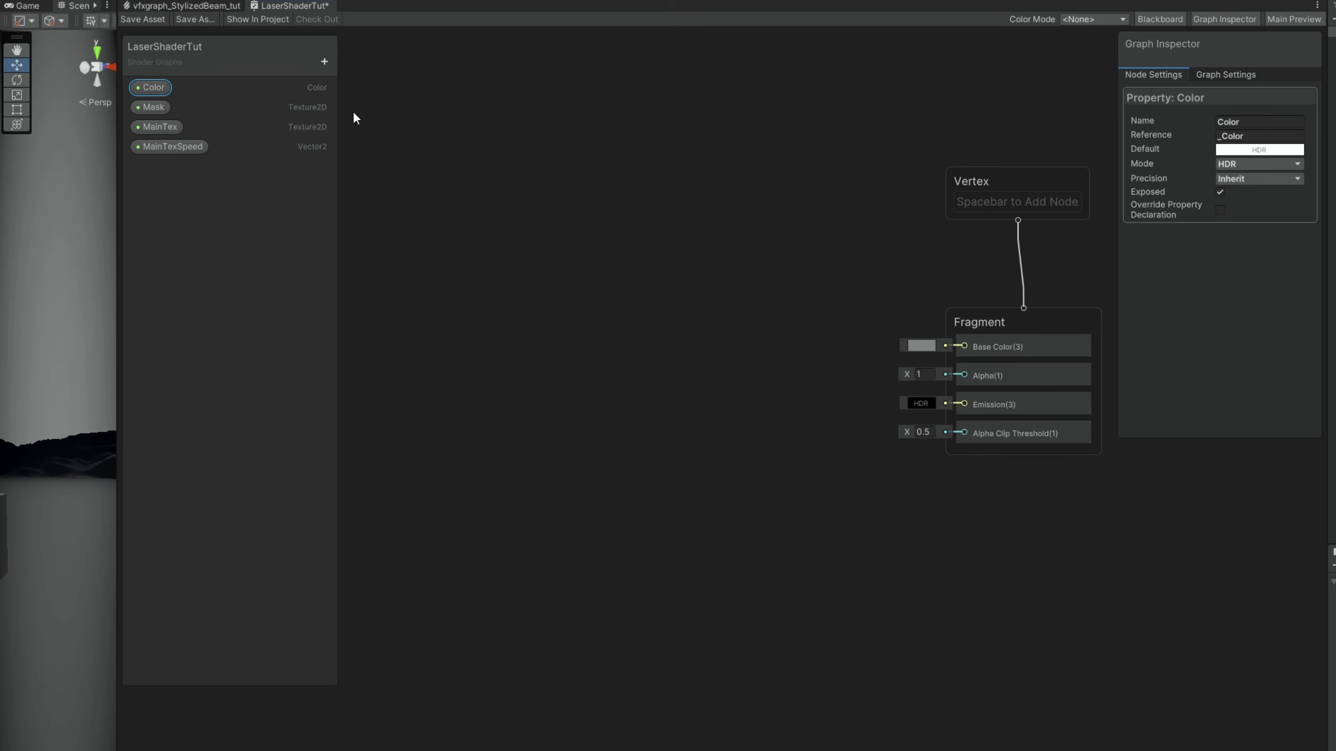
- Place the MainTex property in the graph and feed it into a new Sample Texture 2D node
drag(177, 126, 565, 198)
text(sampl)
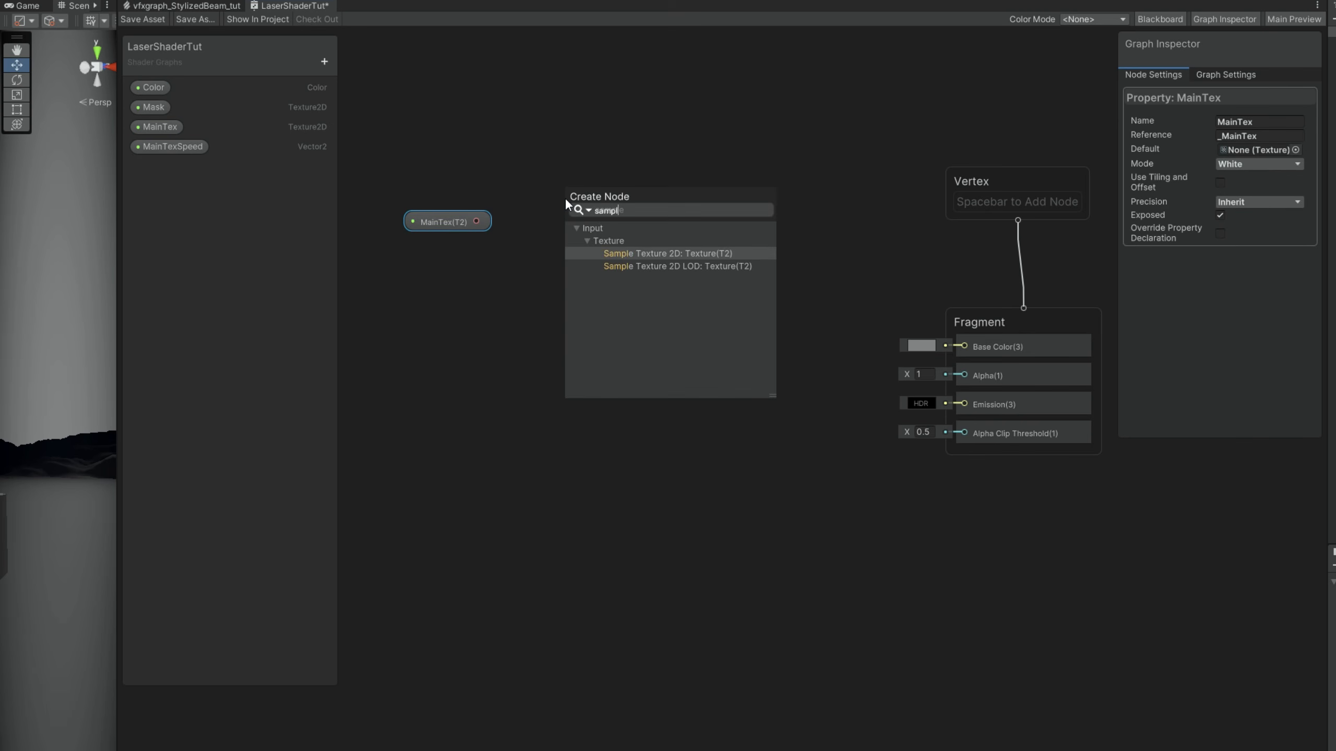
key(Return)
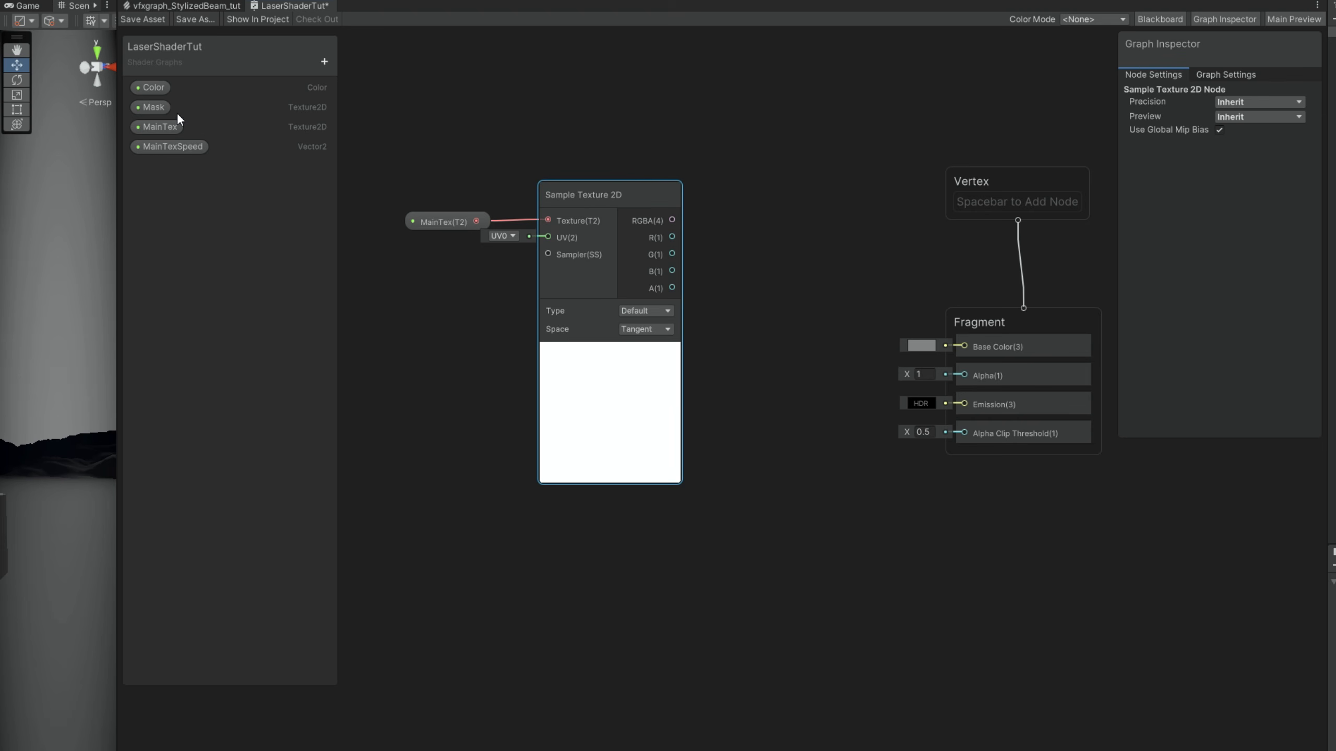
- Set the MainTex property's default texture to StylizedTrail18
click(166, 126)
click(1295, 150)
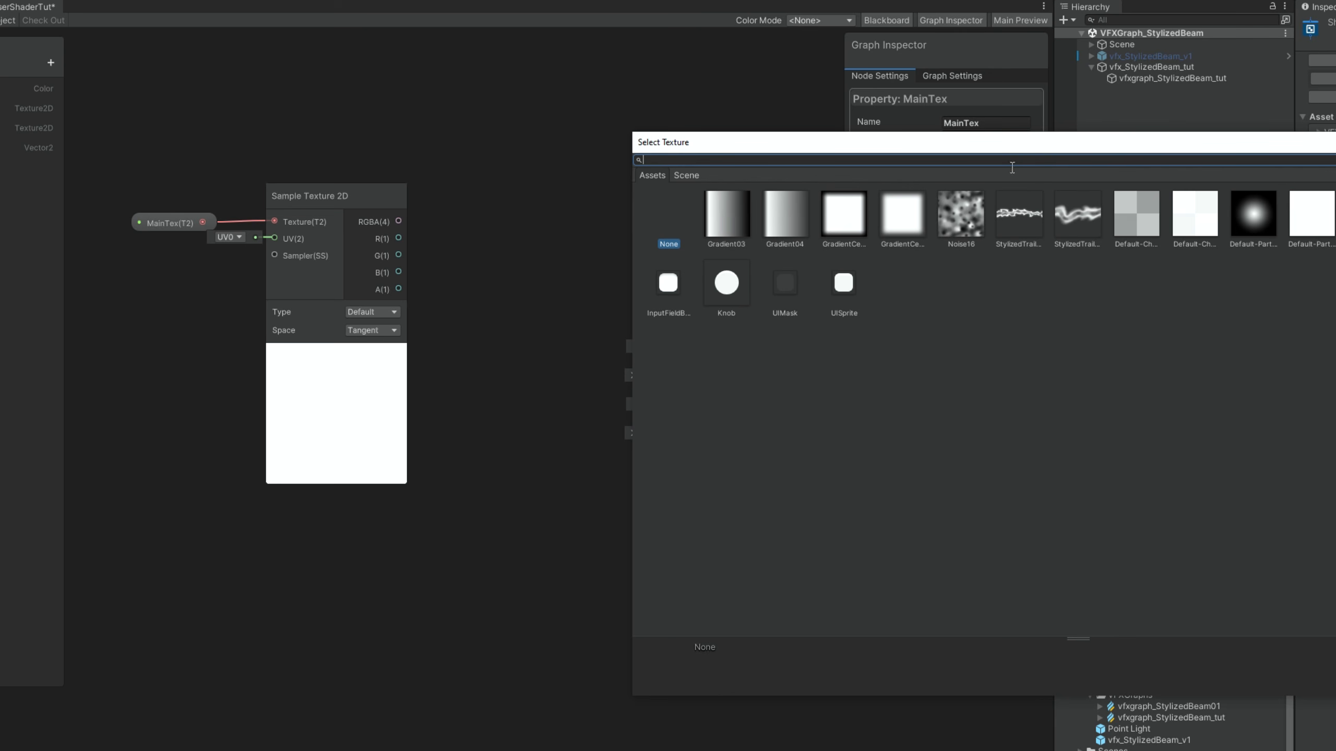
click(1074, 215)
double_click(1080, 212)
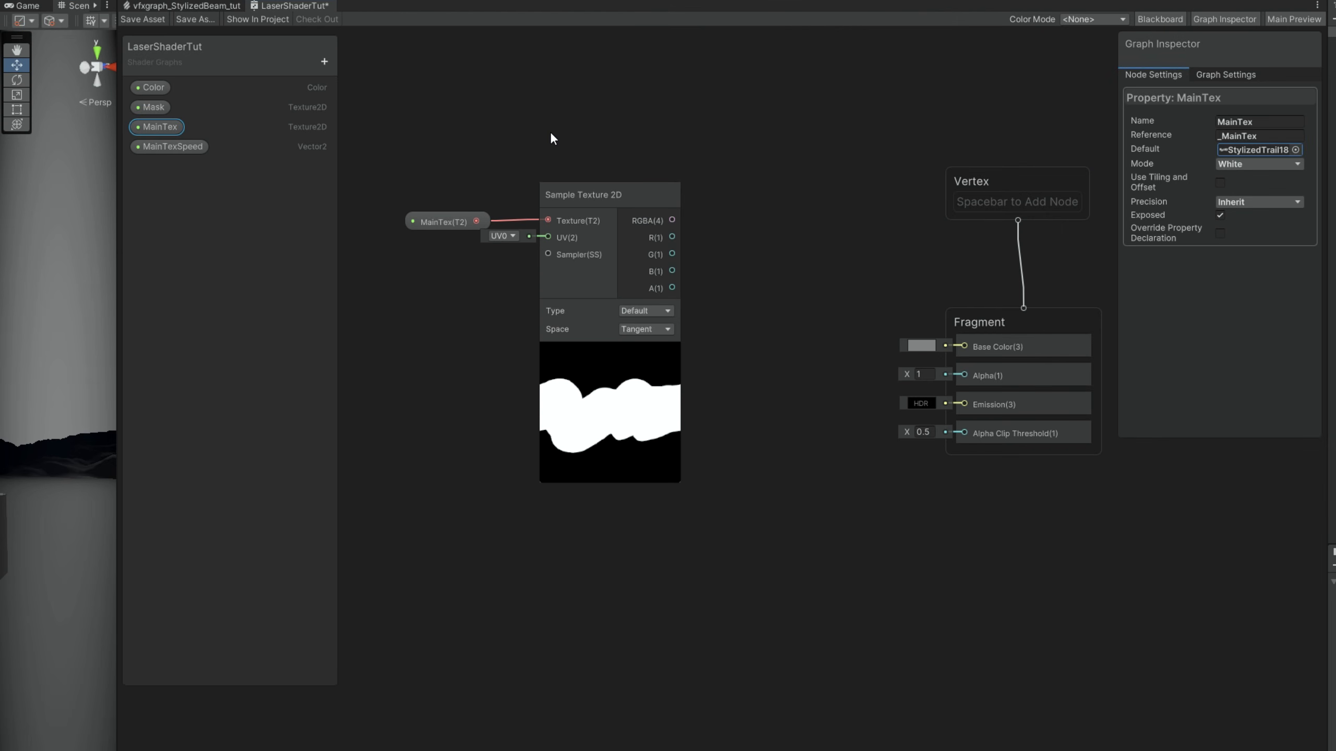
- Move the MainTex nodes to make room and feed the Mask property into a second Sample Texture 2D node
drag(598, 211, 483, 246)
middle_drag(473, 195, 606, 217)
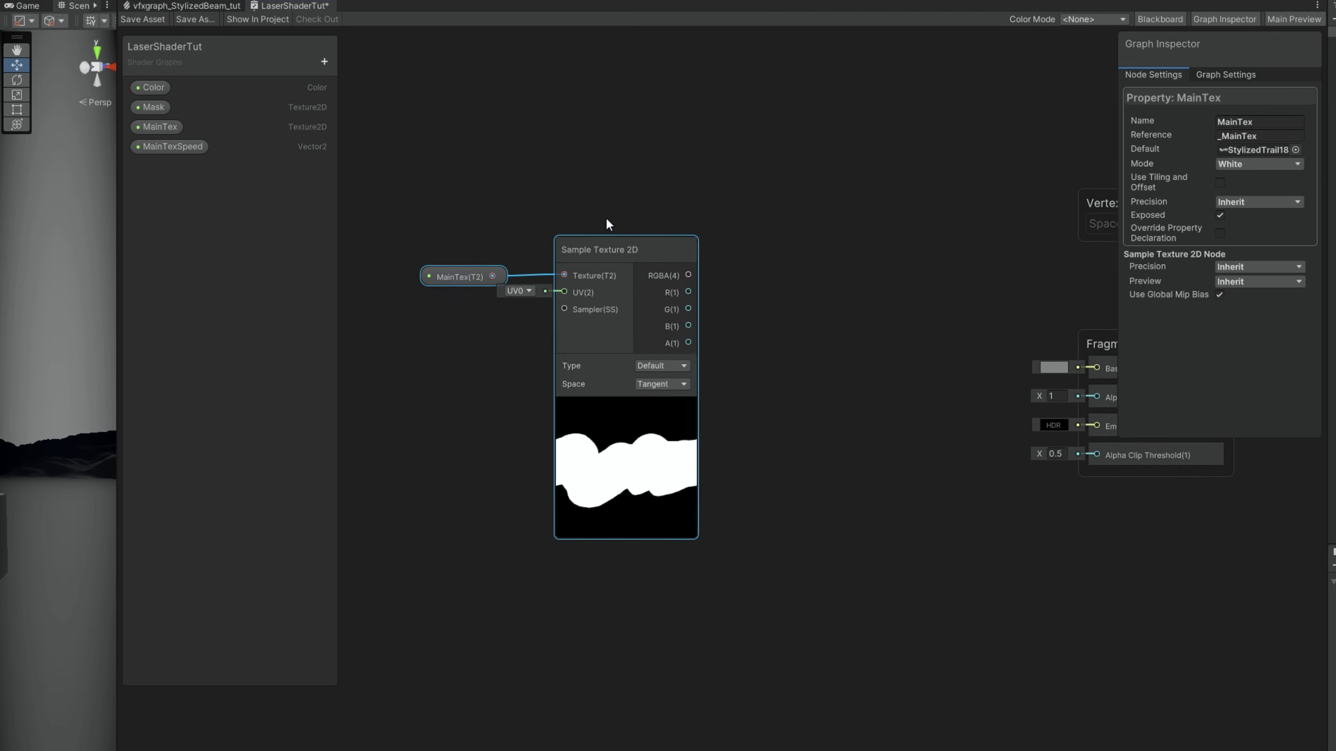
click(524, 236)
drag(153, 107, 728, 101)
text(sampl)
key(Return)
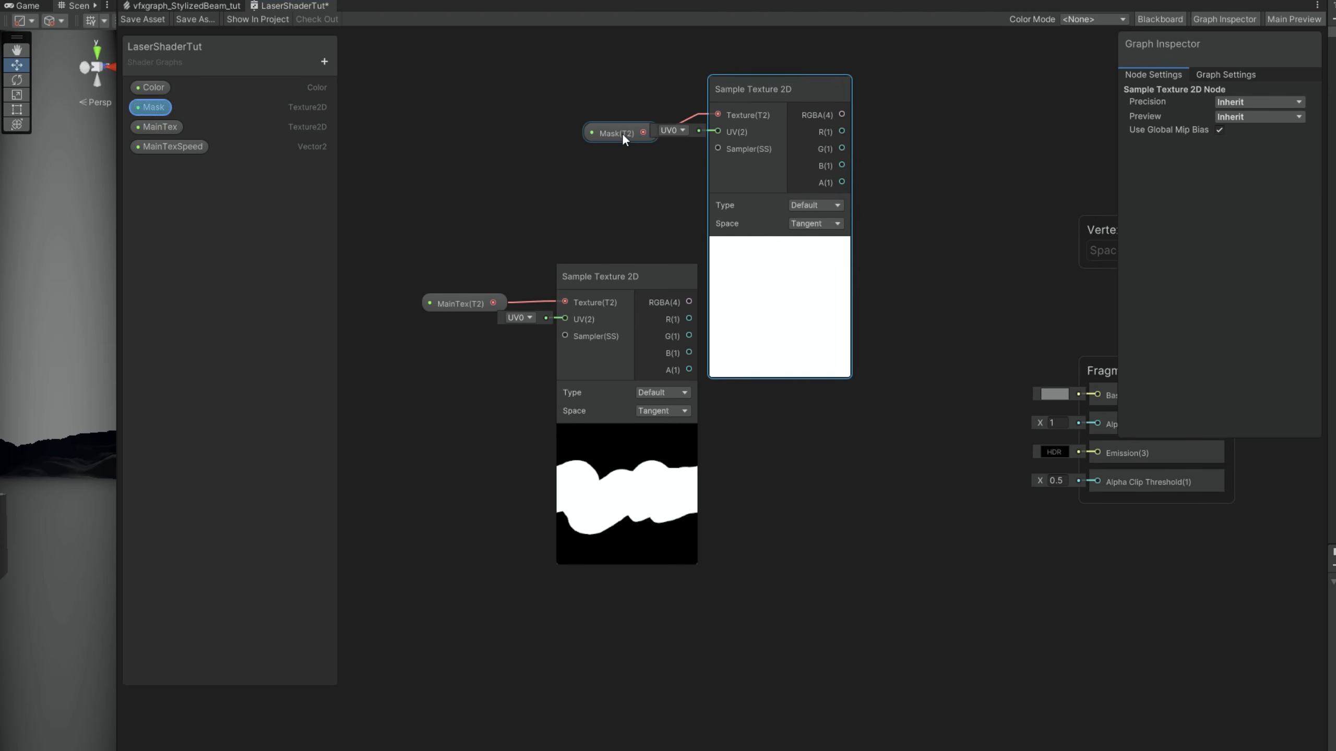
- Set the Mask property's default texture to the first of the two center-gradient textures
click(622, 132)
click(1295, 149)
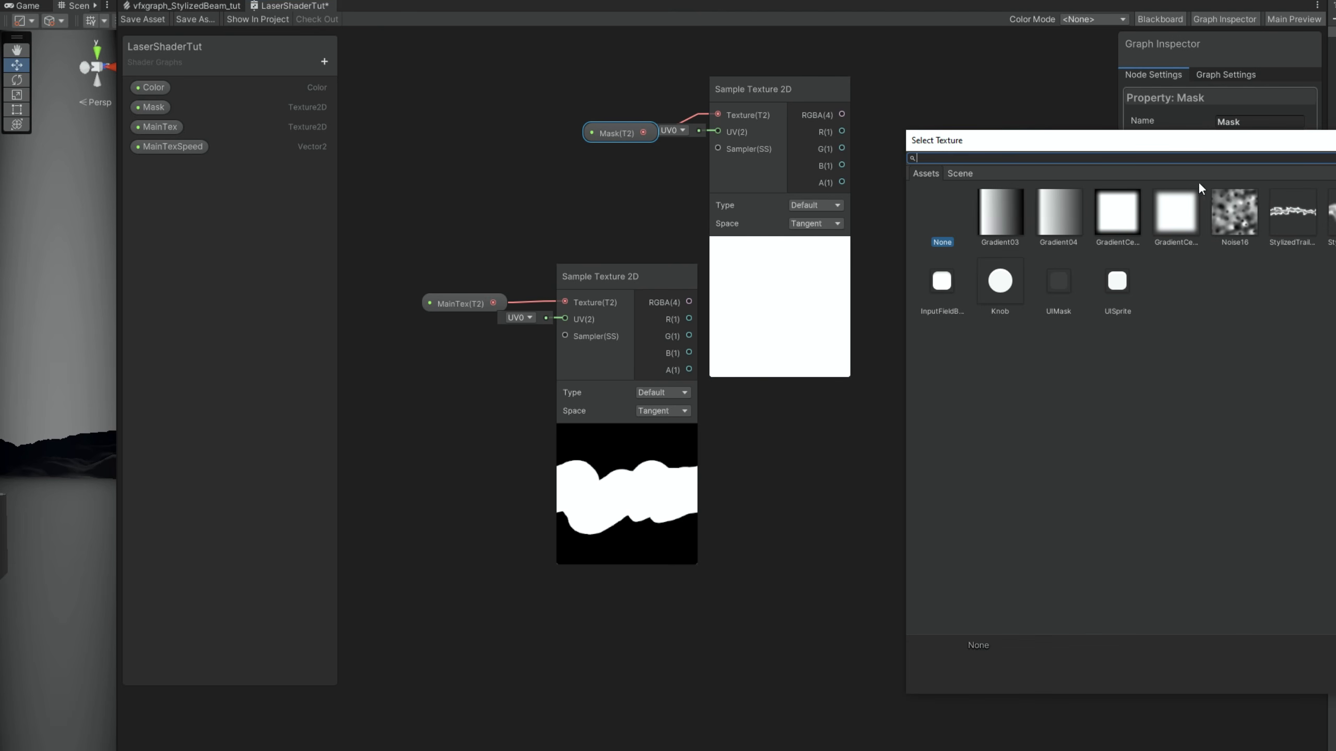
click(1114, 212)
click(829, 143)
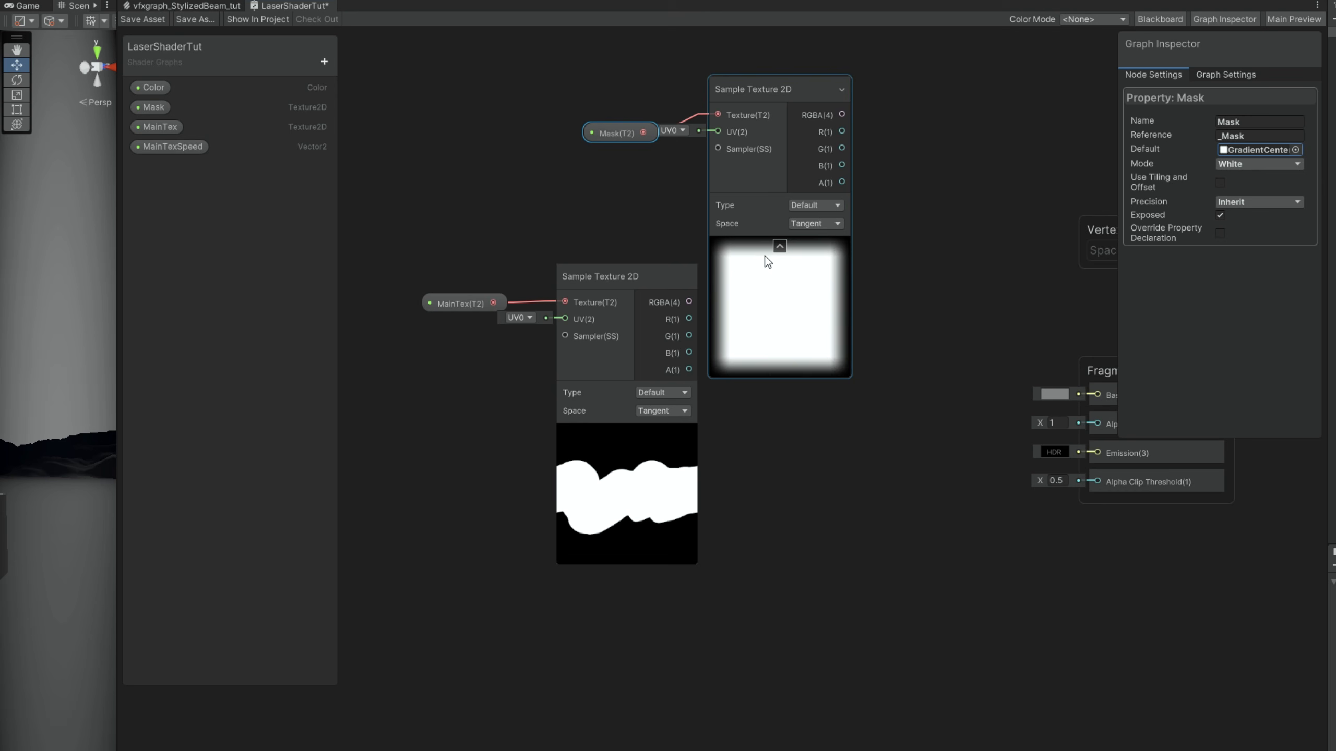
- Multiply the RGBA outputs of the two Sample Texture 2D nodes, with Mask into A and MainTex into B
drag(689, 301, 935, 298)
text(mul)
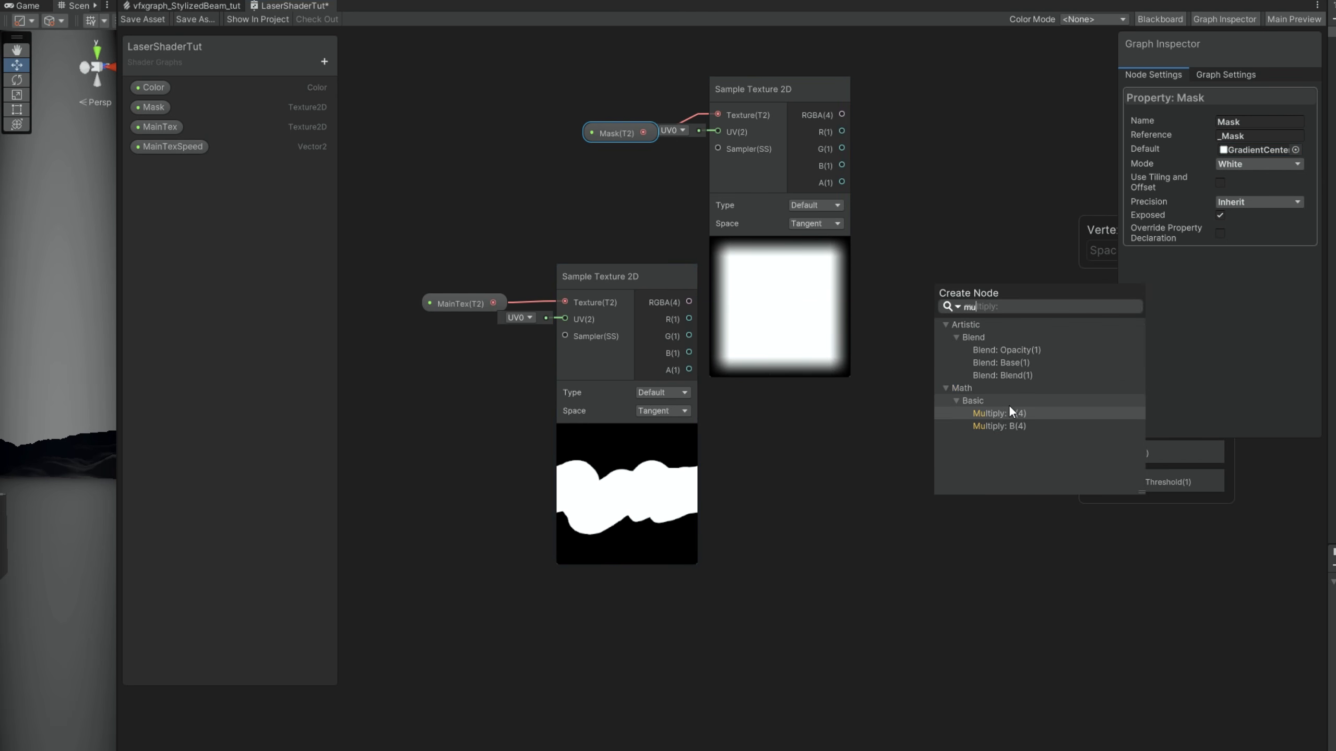
click(1006, 425)
drag(841, 115, 937, 256)
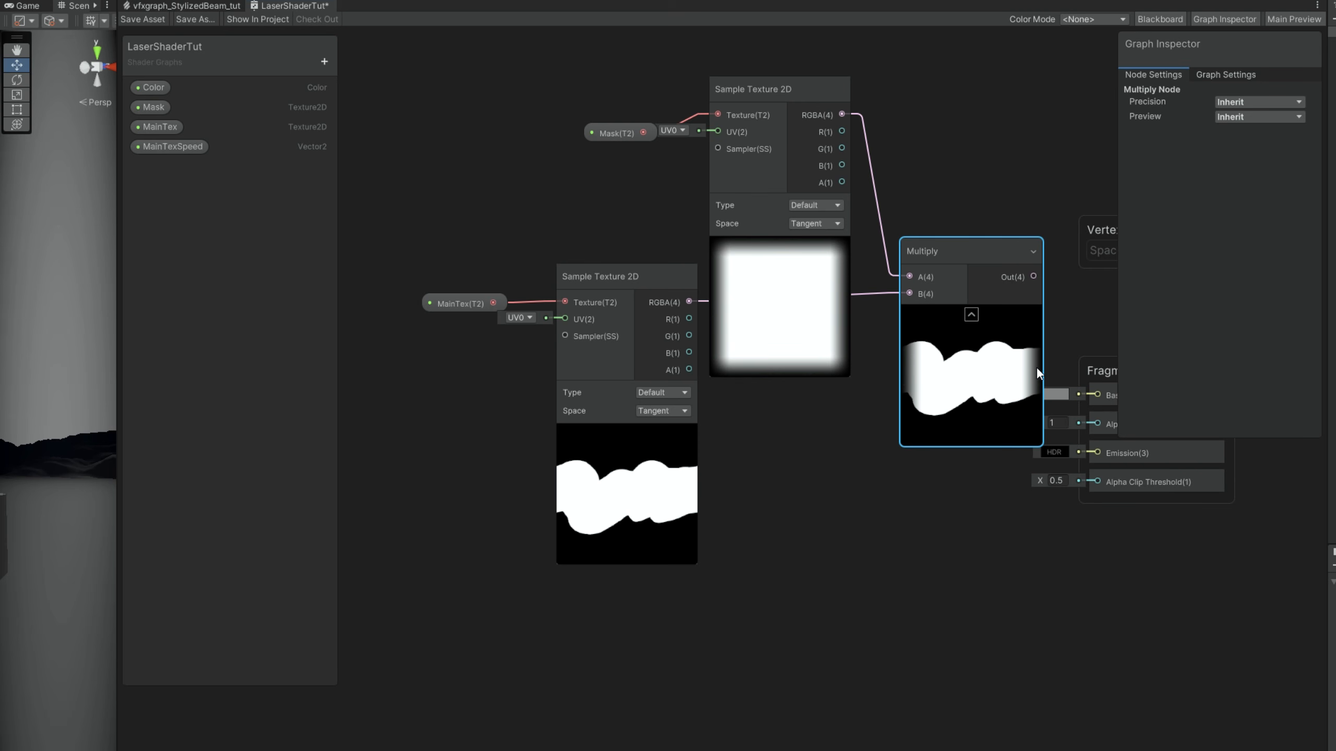
- Move the Vertex and Fragment blocks away and multiply the Color property (A) with the first Multiply's output (B)
middle_drag(1009, 222, 773, 226)
drag(1058, 567, 905, 232)
drag(907, 224, 1076, 215)
click(844, 185)
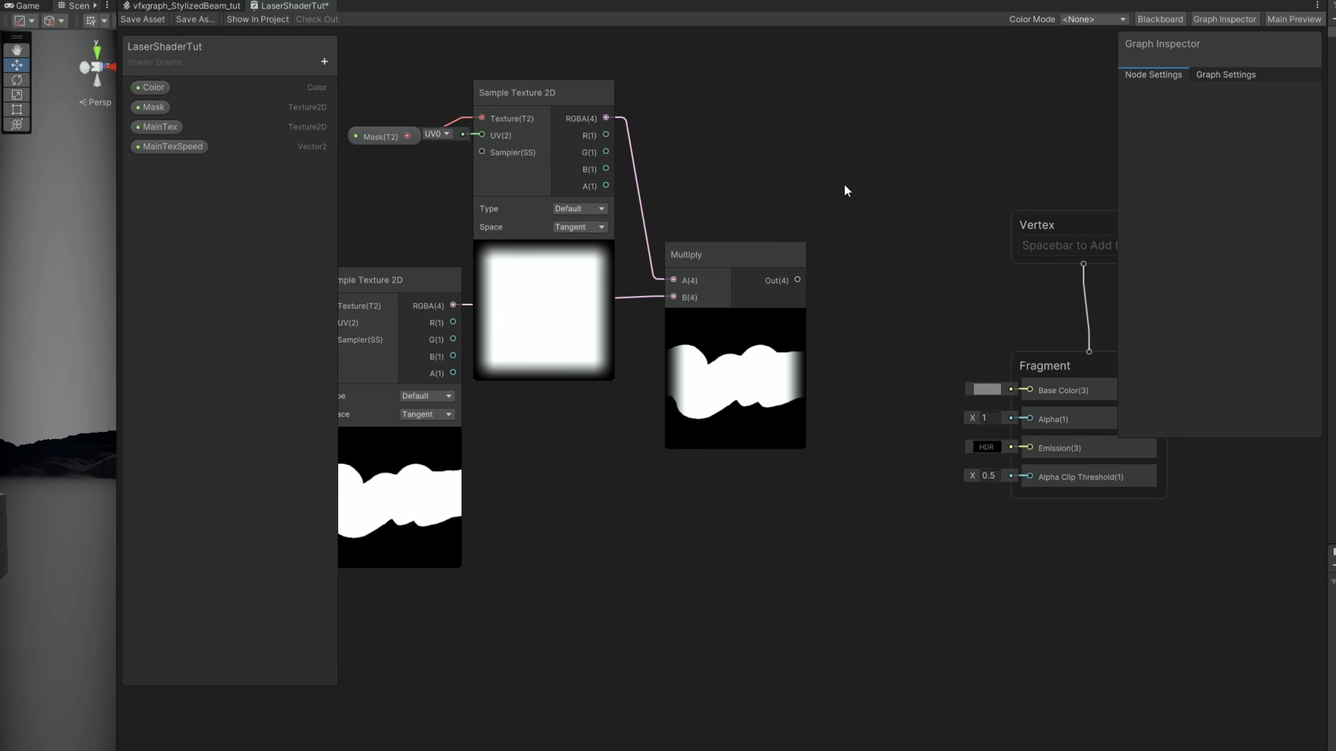
drag(154, 87, 922, 195)
text(mu)
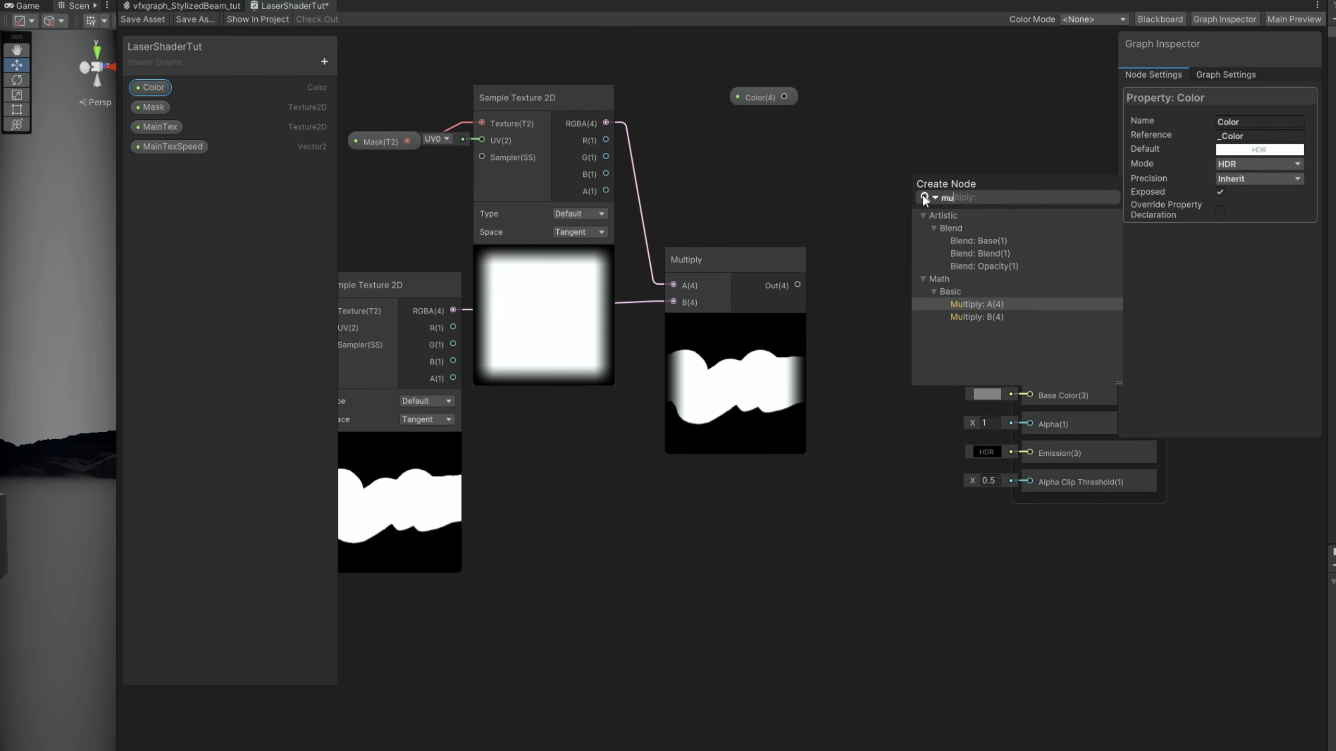
click(988, 305)
drag(797, 285, 915, 218)
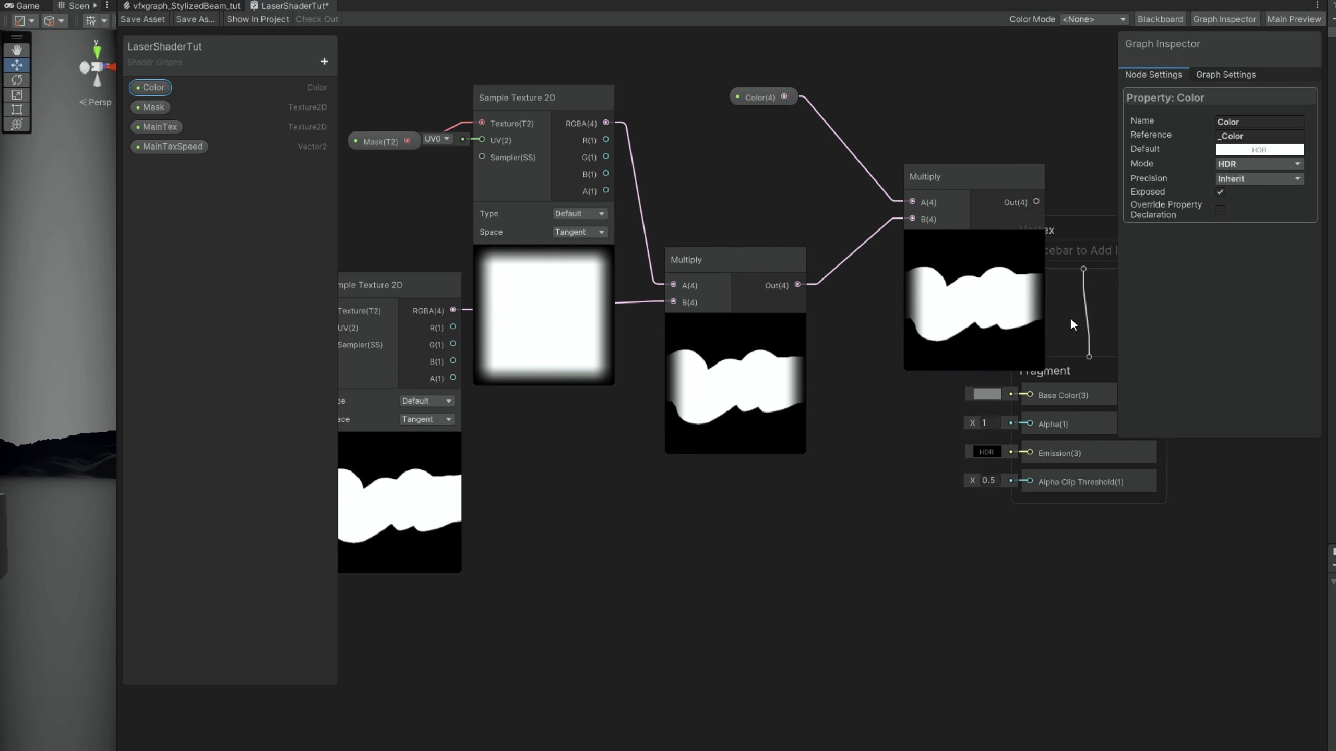
- Reposition the Vertex and Fragment blocks and connect the second Multiply's output to the Fragment's Base Color
middle_drag(1070, 320, 971, 319)
drag(1084, 529, 972, 204)
drag(976, 228, 1136, 123)
middle_drag(1079, 145, 847, 149)
click(827, 226)
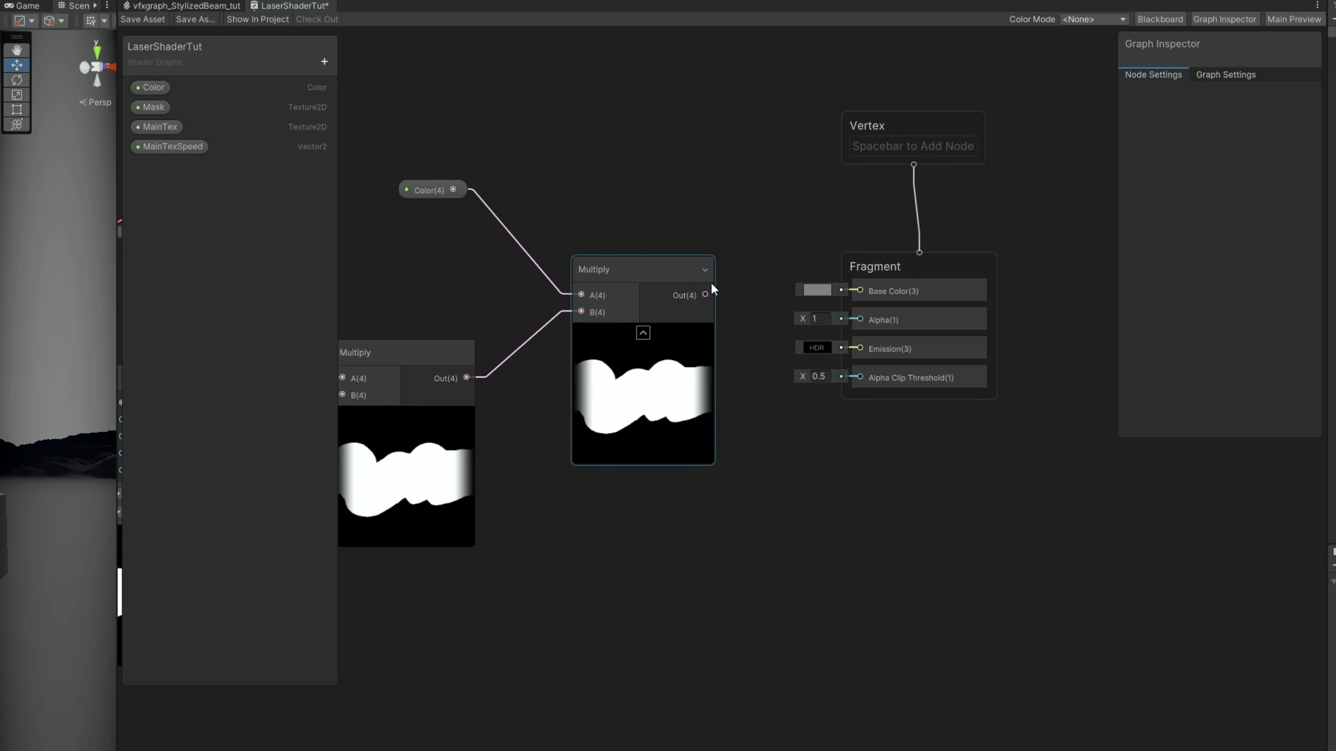
drag(710, 288, 851, 287)
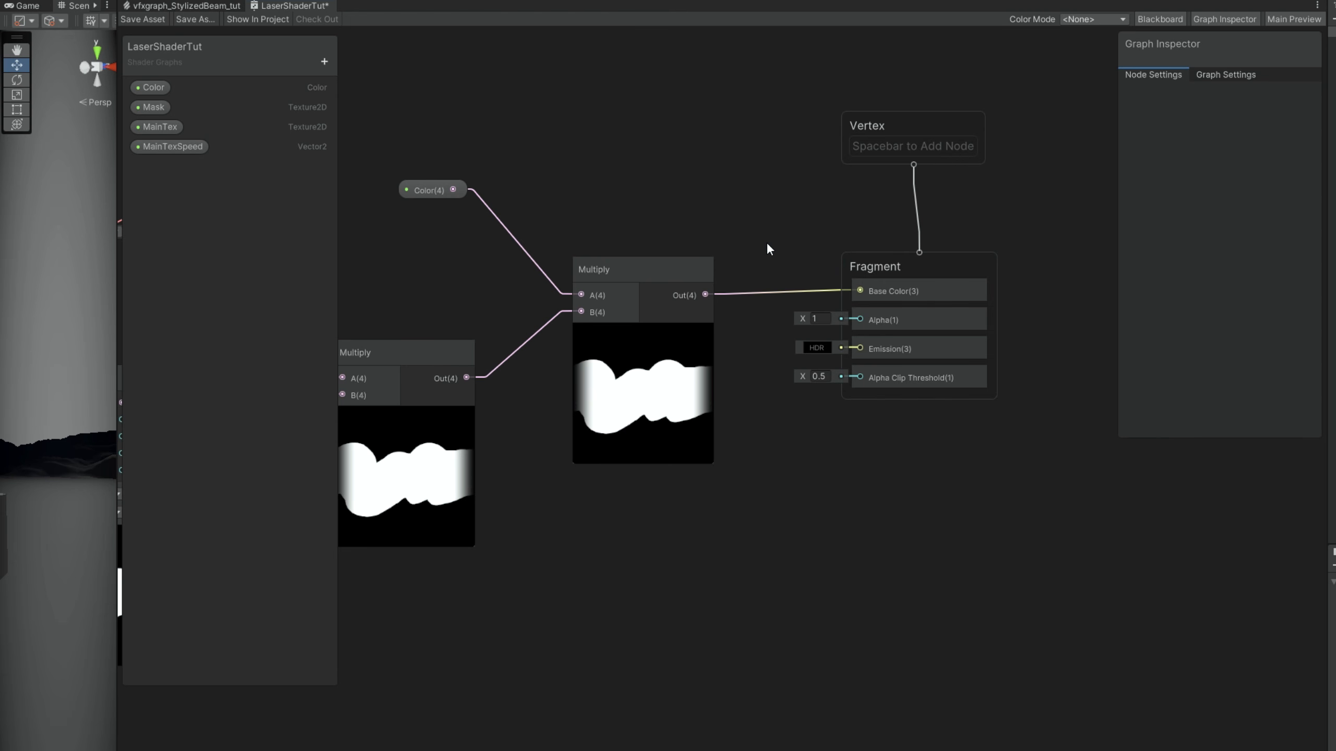
- Add a Tiling And Offset node and connect its output to the UV input of MainTex's Sample Texture 2D
middle_drag(575, 214, 1002, 199)
middle_drag(717, 252, 1158, 224)
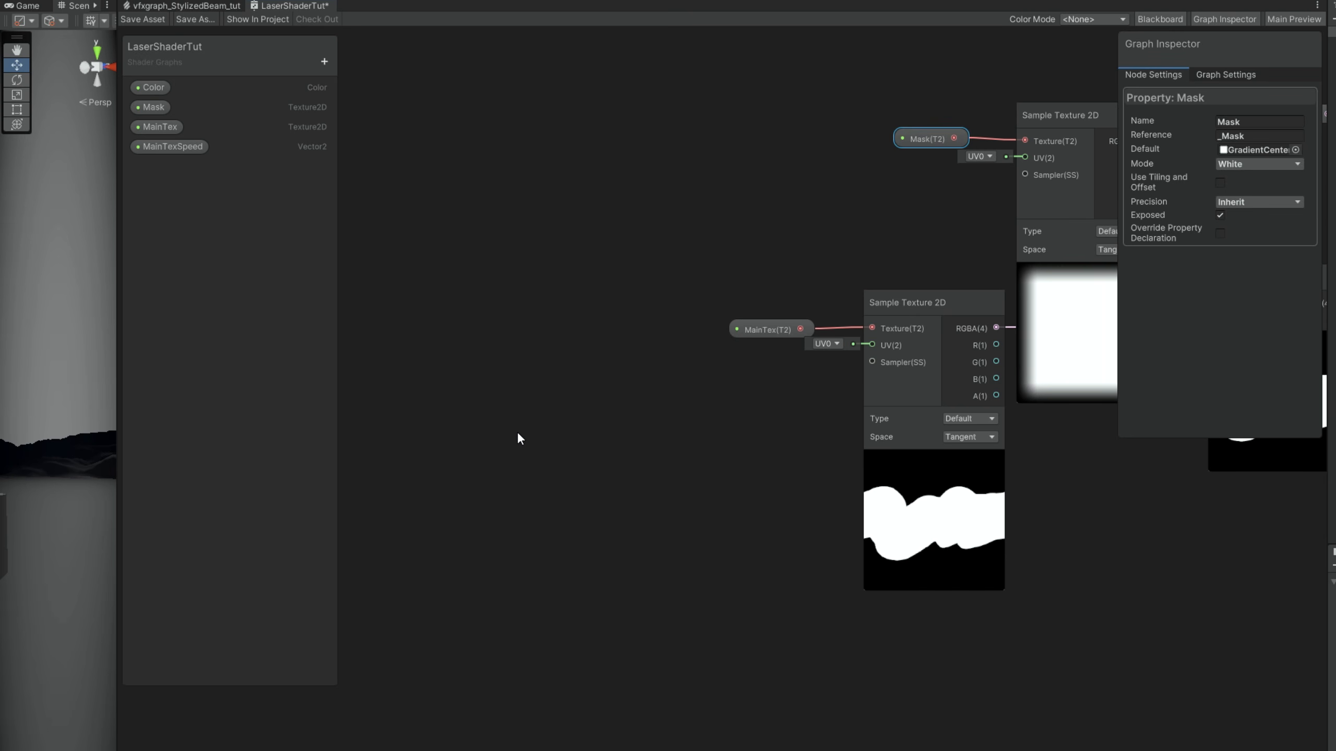
click(518, 432)
key(space)
text(til)
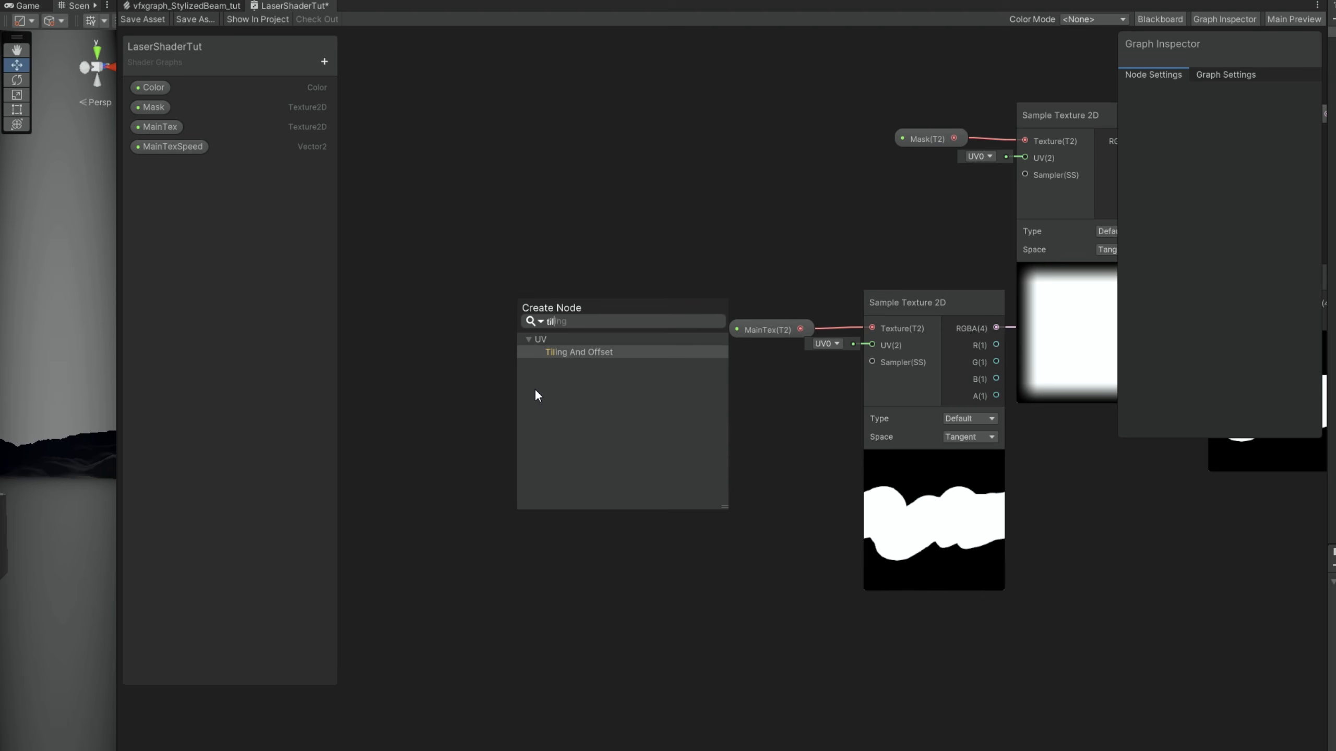
key(Return)
drag(585, 444, 606, 329)
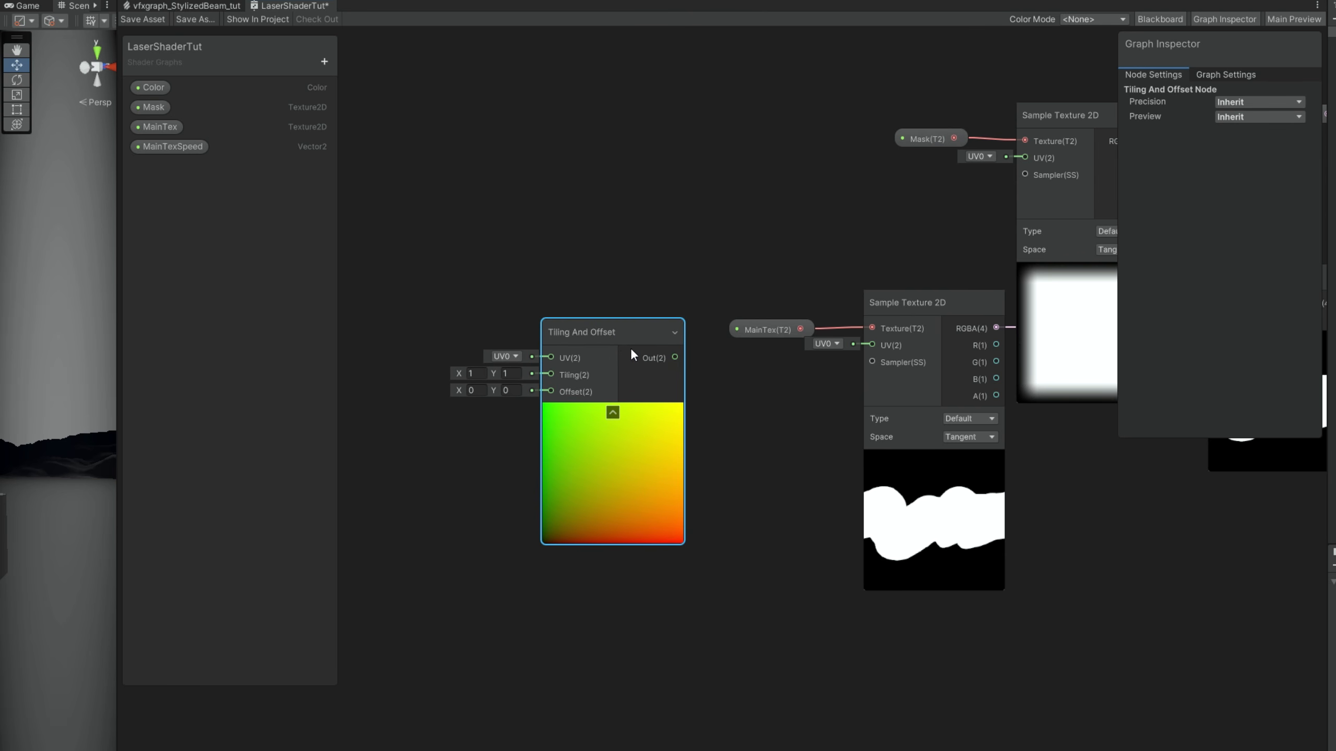
drag(676, 358, 870, 345)
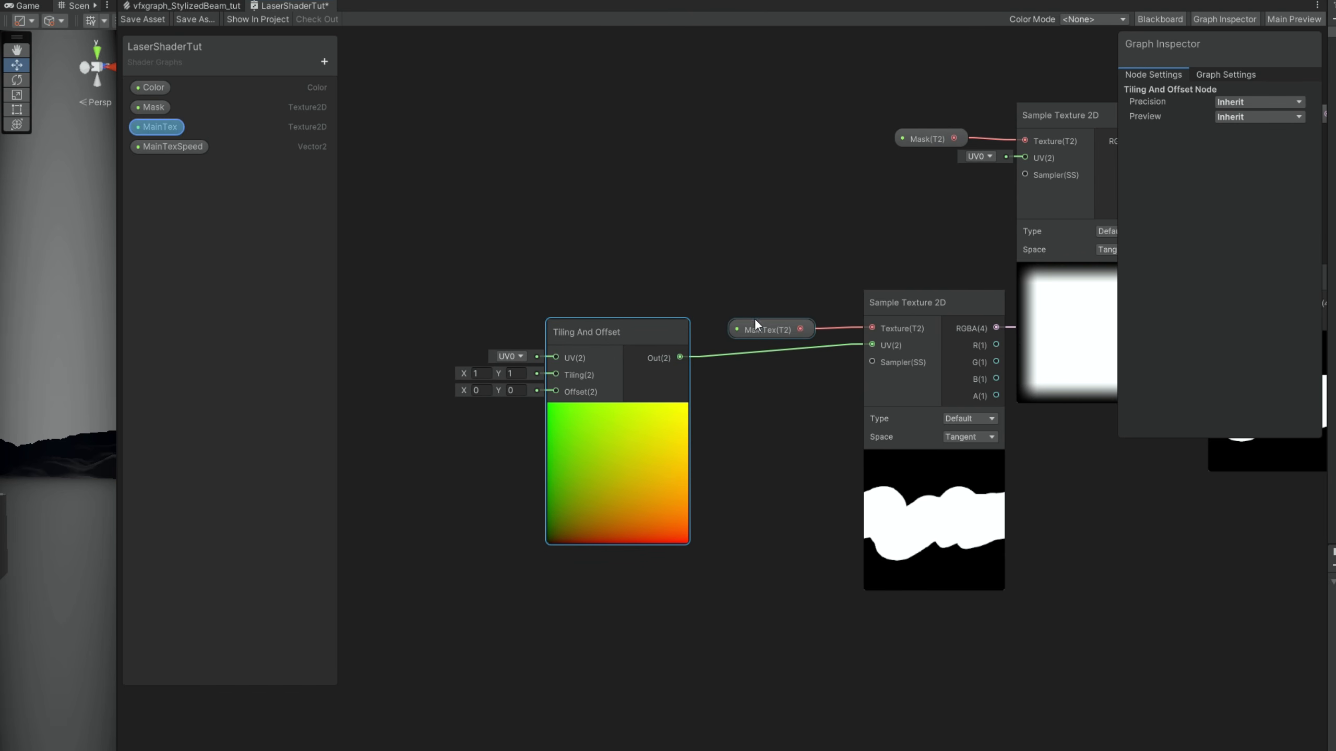
- Try out a shifted X offset on the Tiling And Offset node and reset it to 0
middle_drag(526, 382, 589, 363)
mouse_move(537, 371)
mouse_down()
mouse_move(568, 371)
mouse_move(544, 384)
mouse_move(557, 379)
mouse_up()
click(552, 374)
text(0)
- Add a Time node beside the Tiling And Offset node
middle_drag(529, 286, 717, 286)
click(547, 270)
key(space)
text(time)
key(Return)
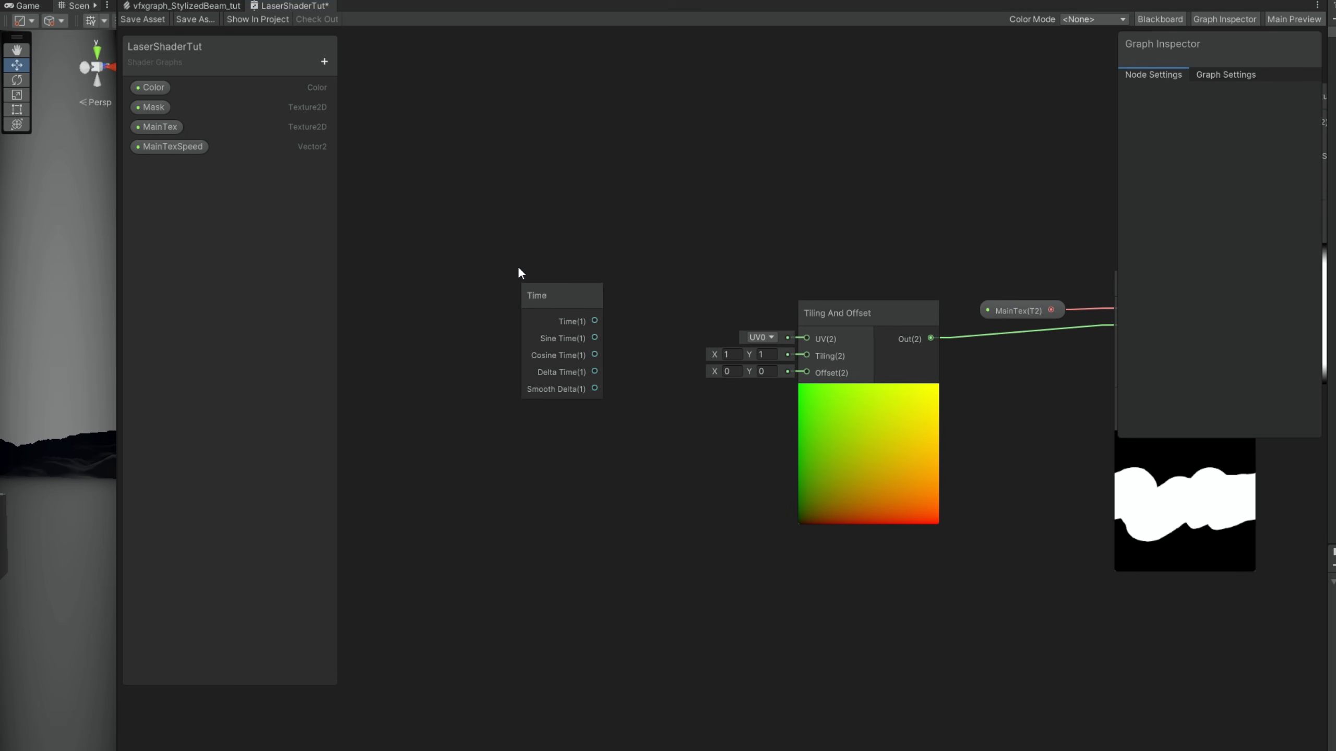
- Add a Multiply node and connect the Time output to its A input and the MainTexSpeed property to its B input
key(space)
text(mult)
key(Return)
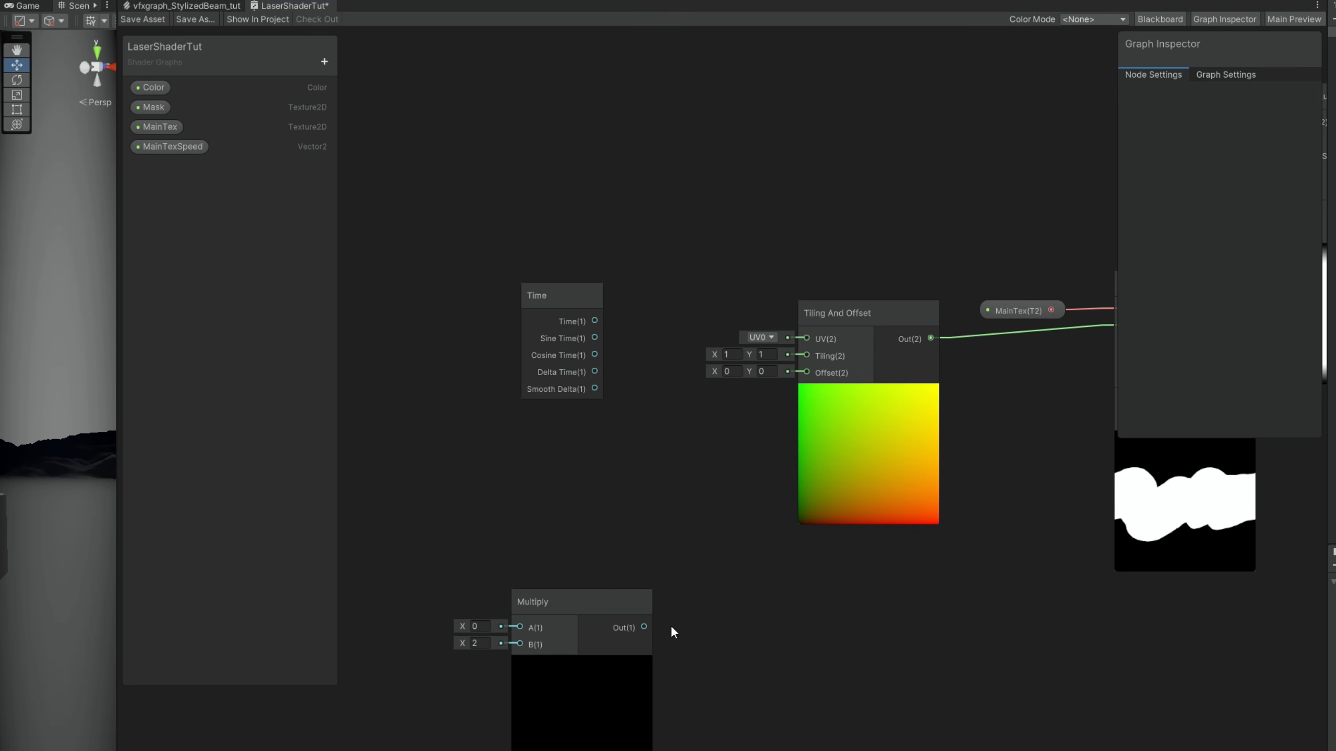
drag(604, 604, 703, 419)
drag(176, 148, 613, 460)
drag(594, 320, 617, 442)
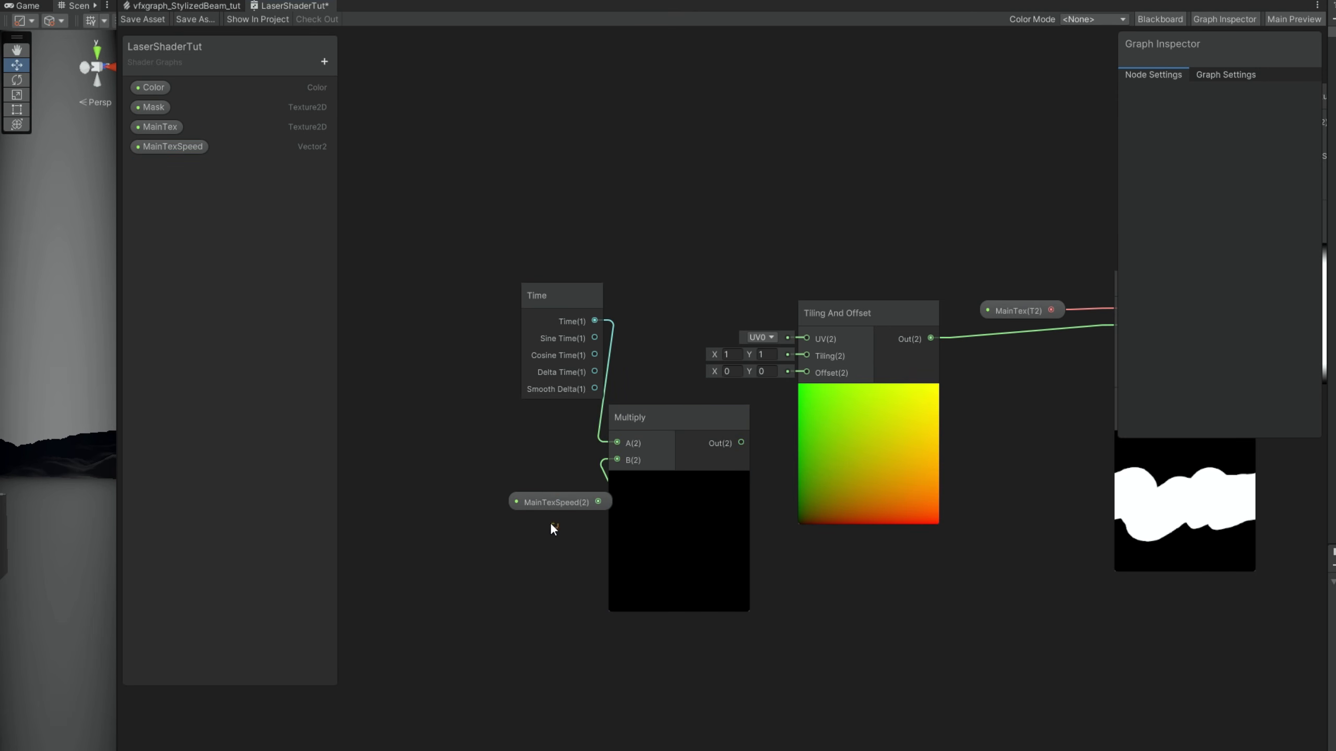
- Collapse the new Multiply's preview, connect its output to the Tiling And Offset's Offset input, and tidy the Time, MainTexSpeed and Multiply nodes
drag(557, 502, 536, 496)
click(678, 480)
drag(686, 442, 807, 372)
drag(546, 298, 526, 316)
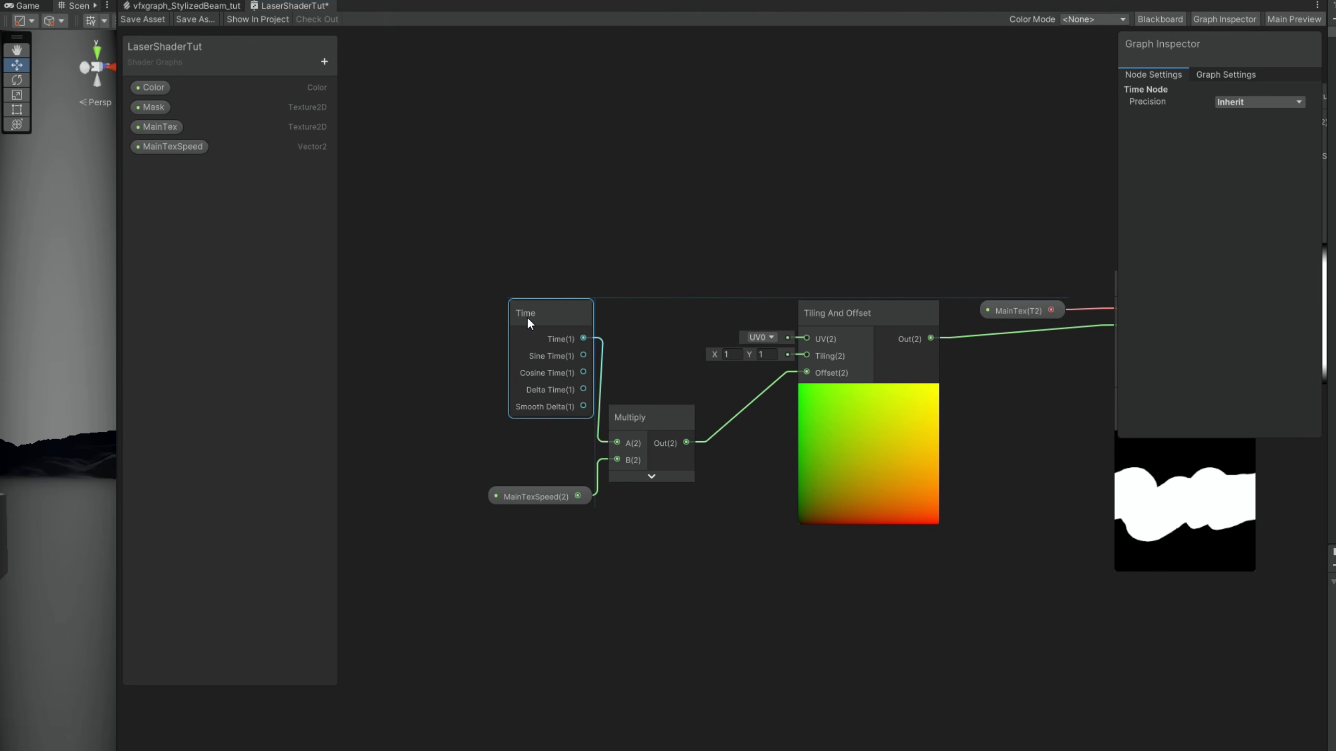
click(634, 560)
drag(634, 560, 558, 390)
drag(623, 410, 610, 354)
click(710, 282)
- Set MainTexSpeed's default X value to 1 and save the shader graph
click(505, 447)
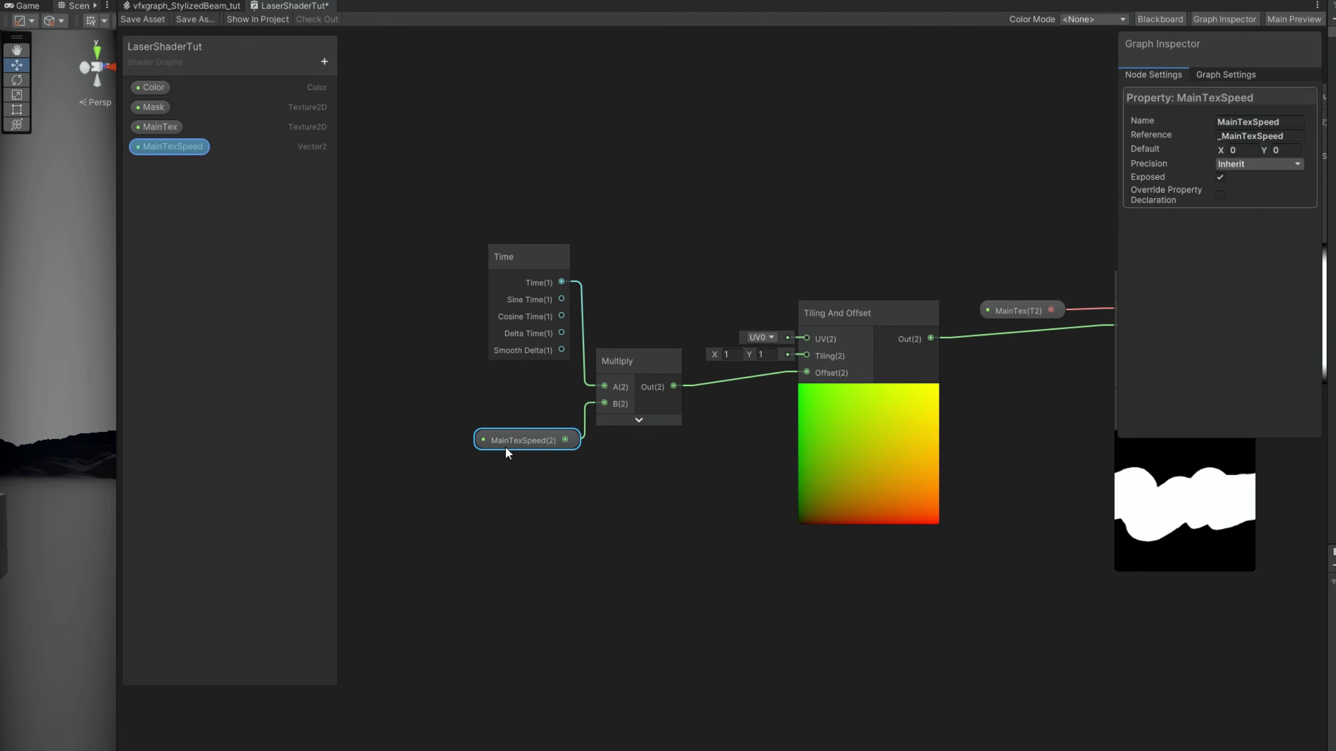
click(1242, 150)
text(1)
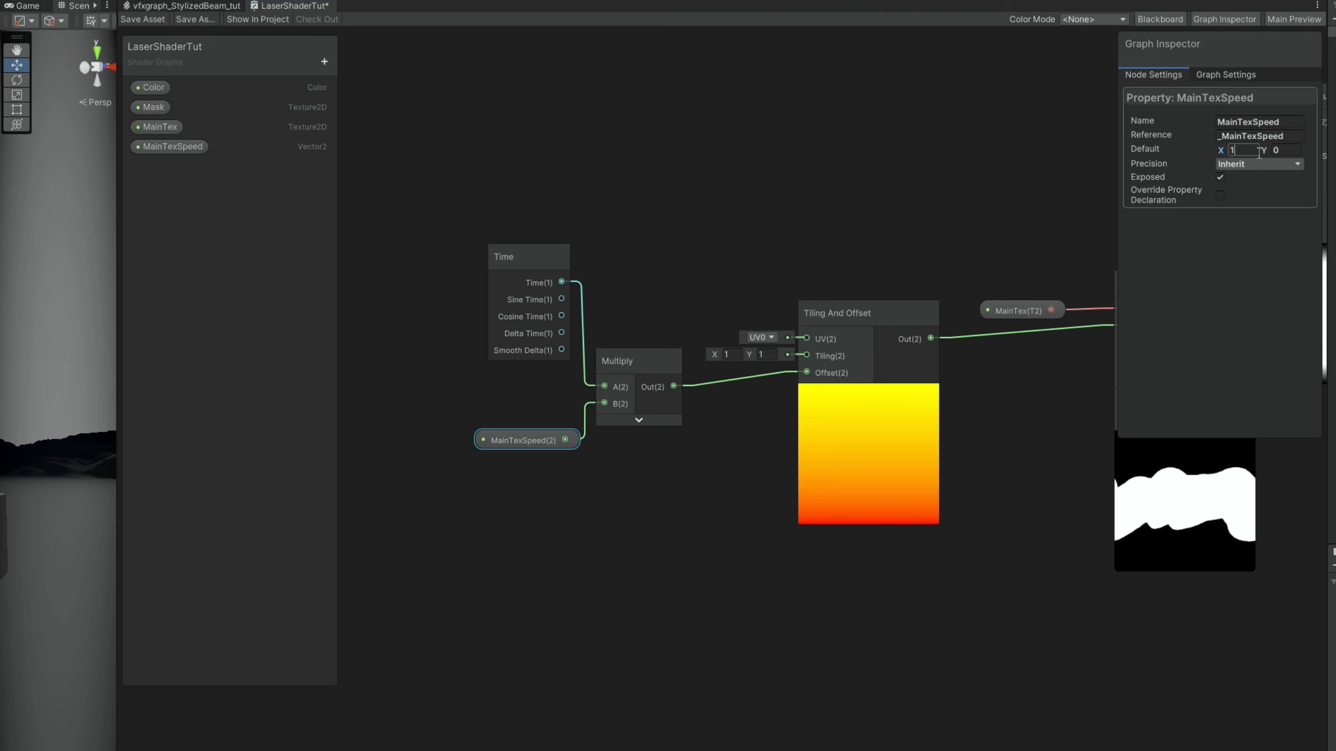
middle_drag(1090, 206, 290, 186)
middle_drag(790, 353, 544, 479)
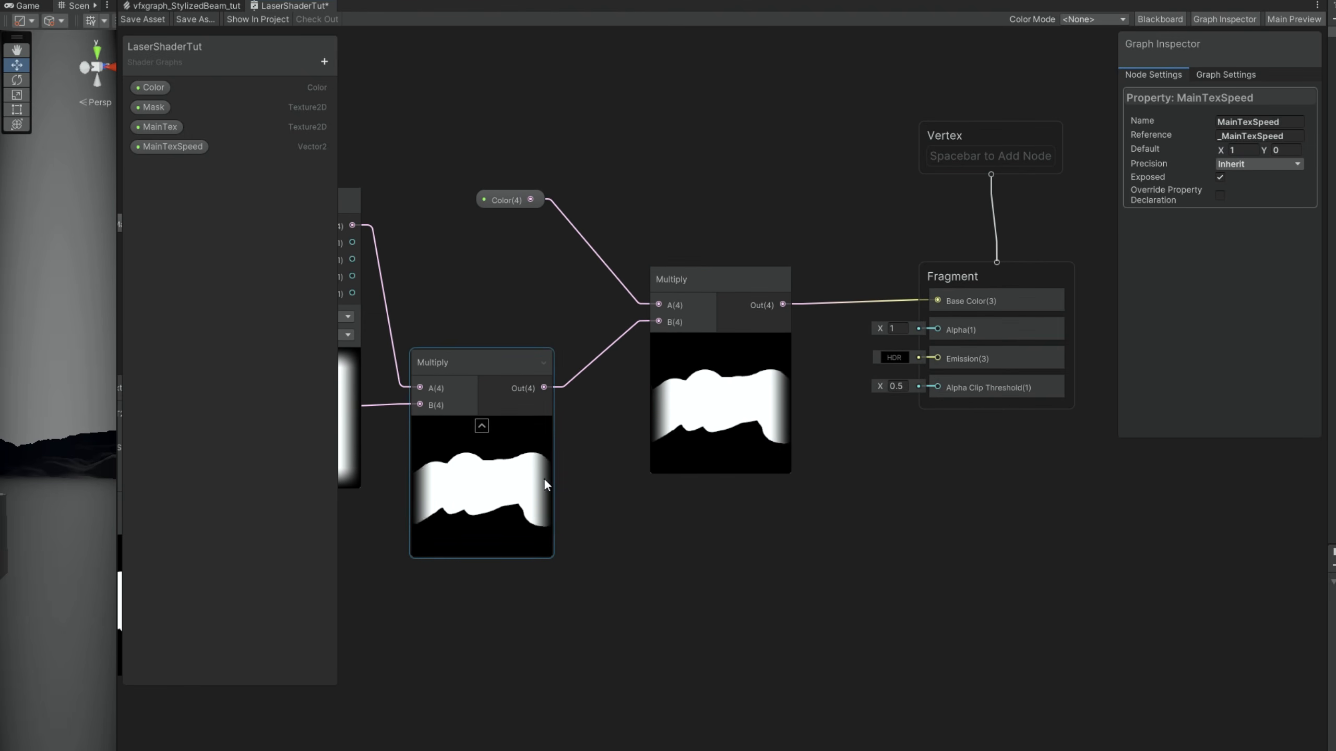
middle_drag(662, 483, 754, 466)
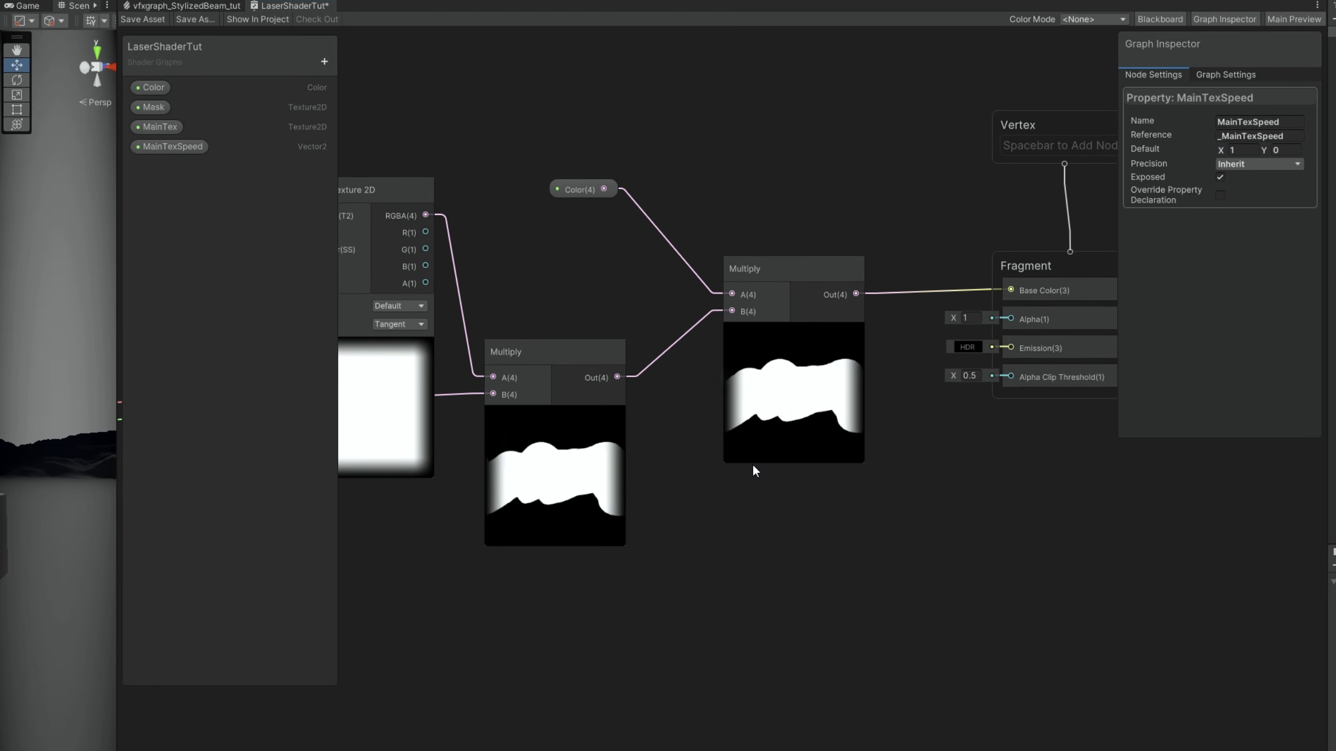
click(143, 19)
- Return to the VFX graph with a wider Scene view and check the Improved Shader Graph Generation and Experimental Operators/Blocks preferences for Visual Effects
click(207, 7)
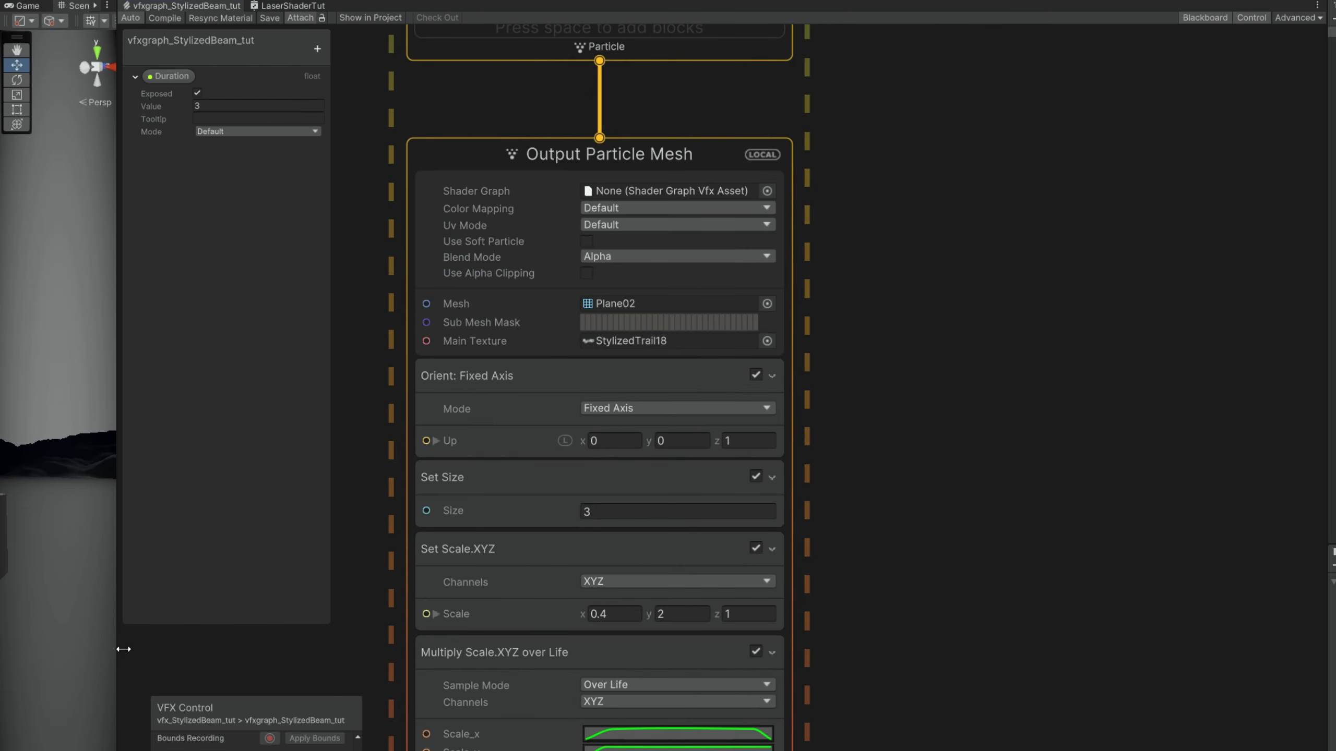
drag(119, 649, 552, 649)
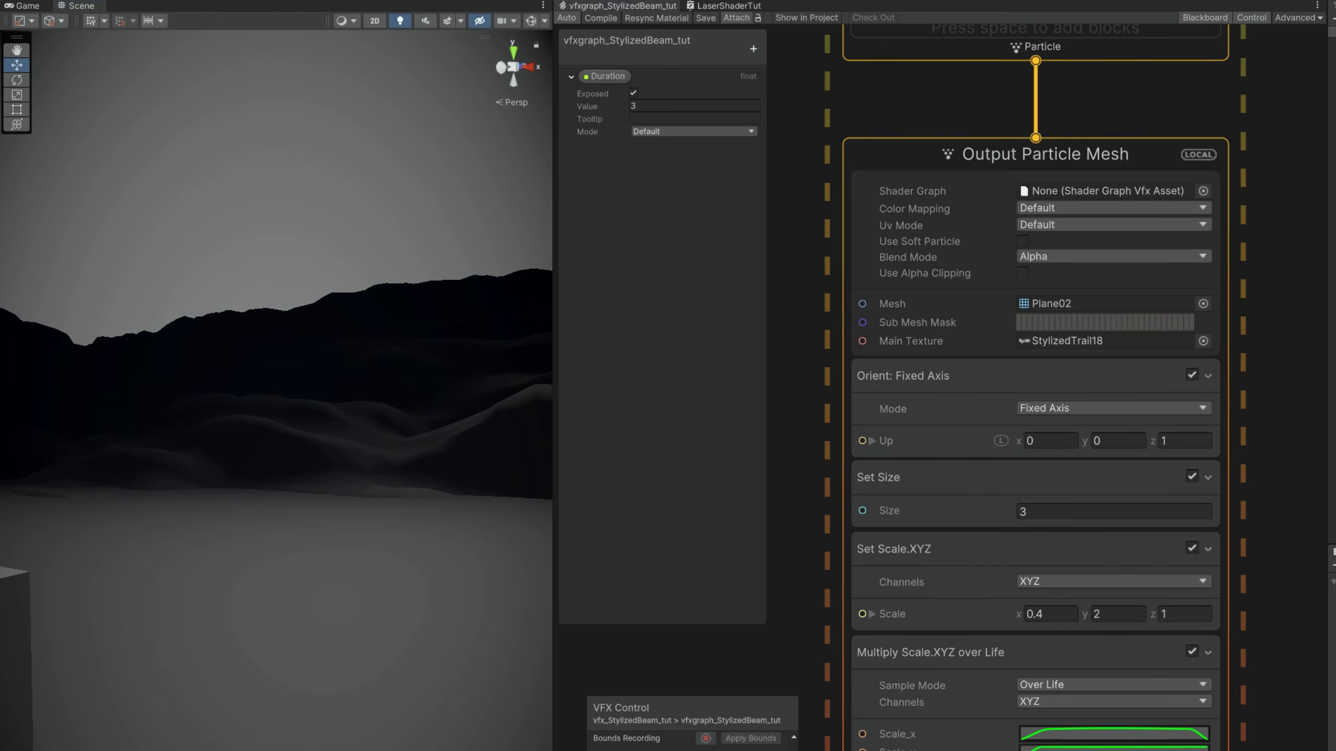
click(35, 0)
click(99, 431)
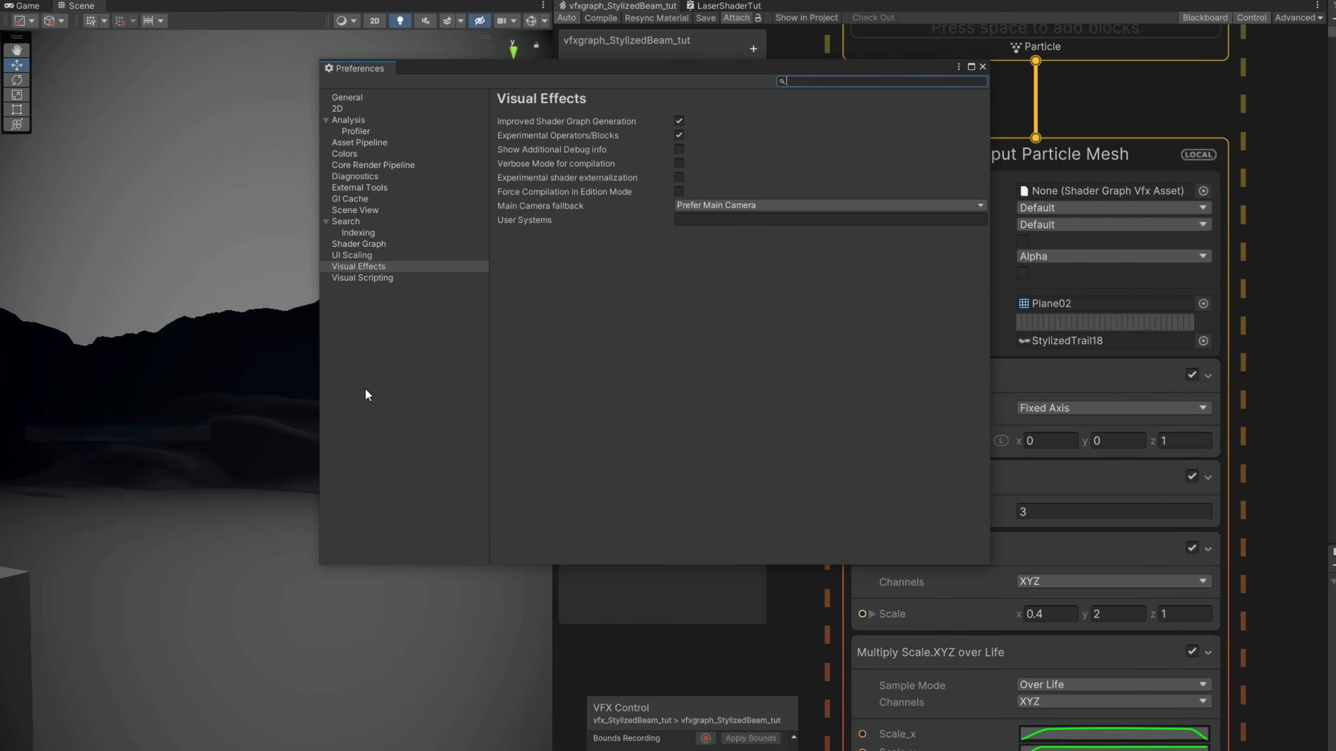
click(369, 265)
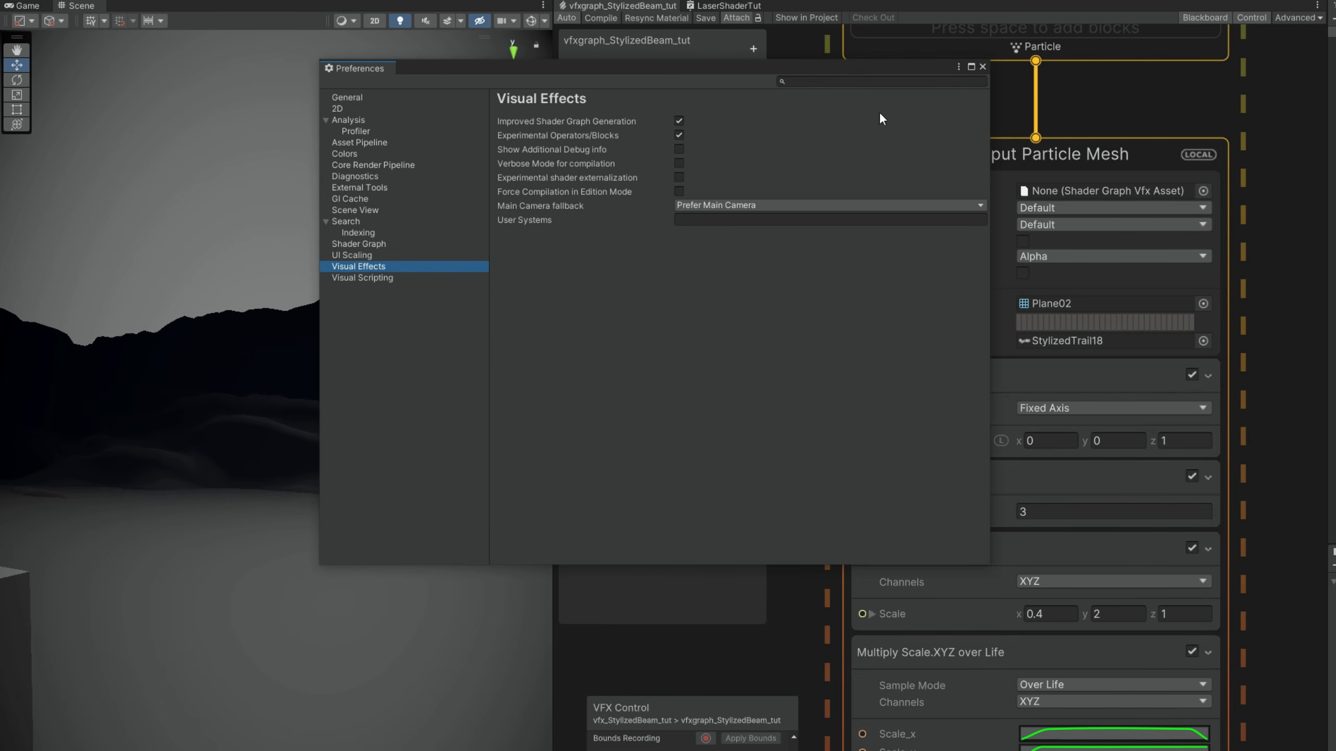
click(982, 66)
- Assign the LaserShaderTut shader graph to the Output Particle Mesh
click(1203, 190)
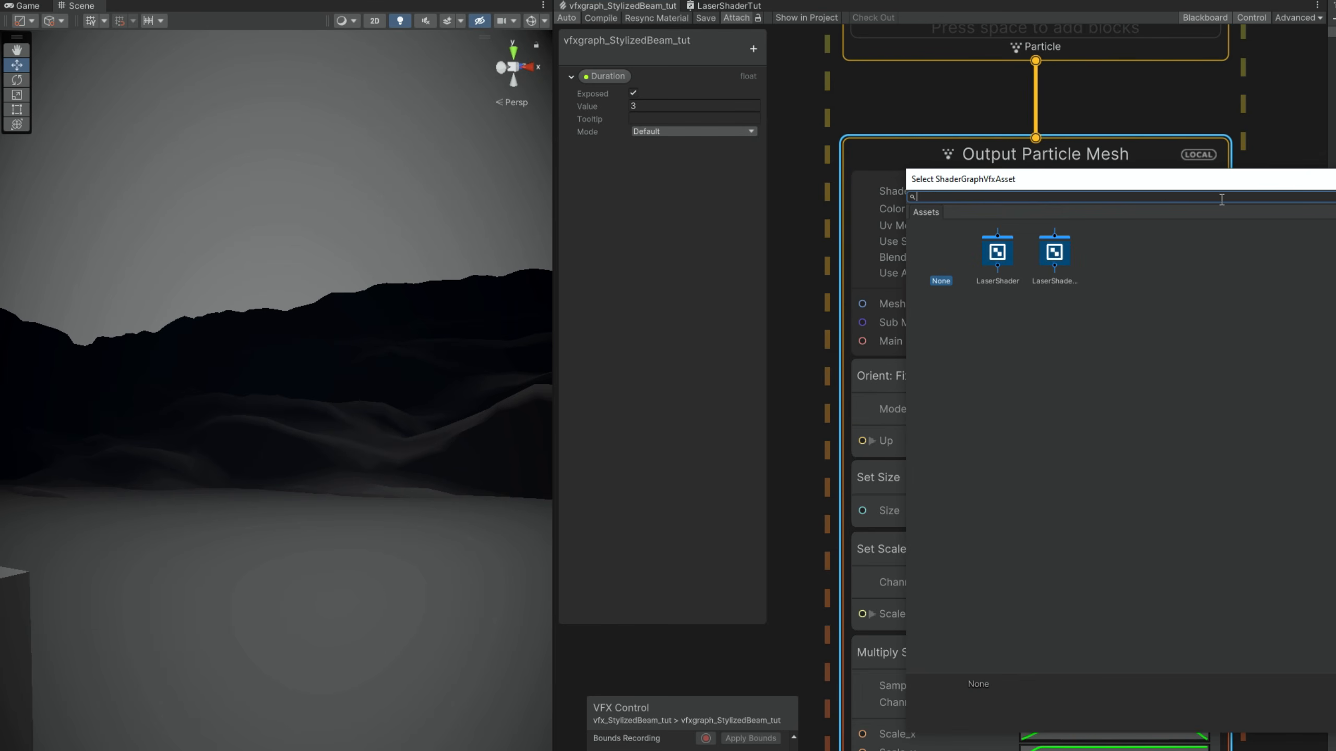
click(1054, 252)
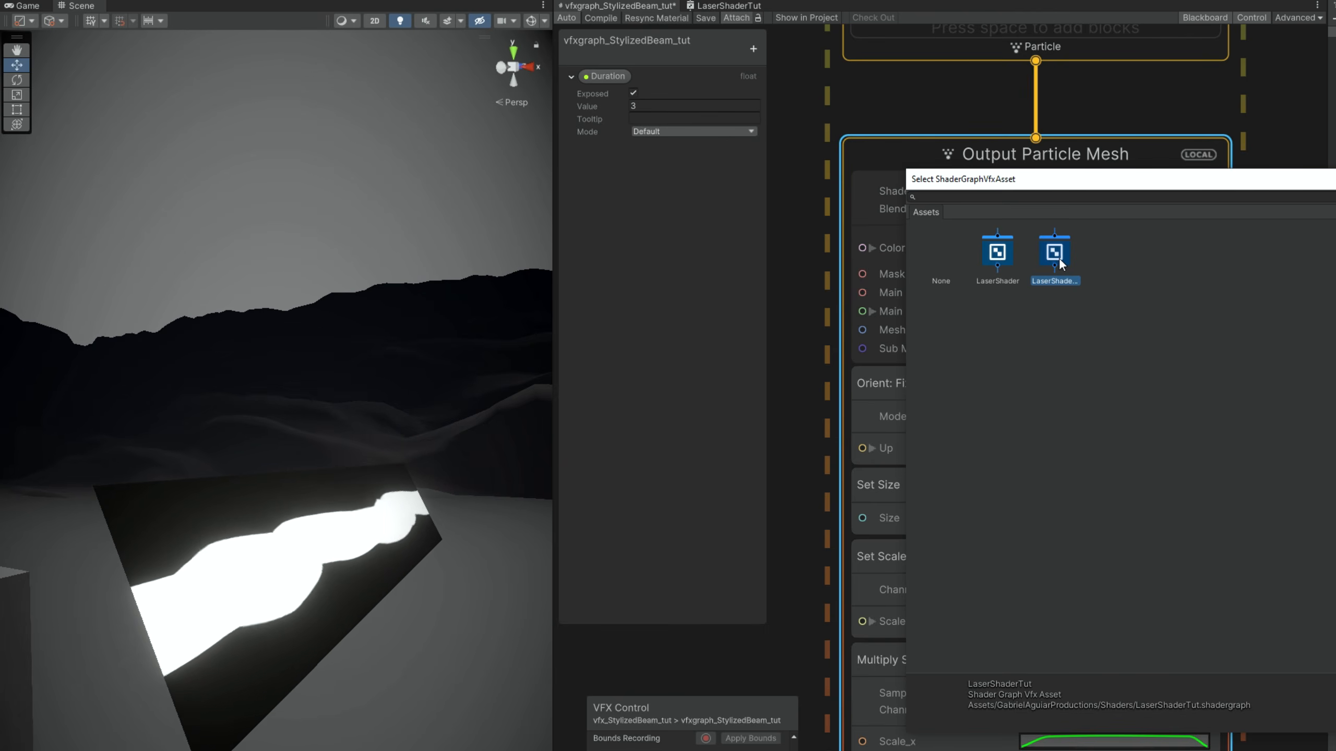
double_click(1056, 255)
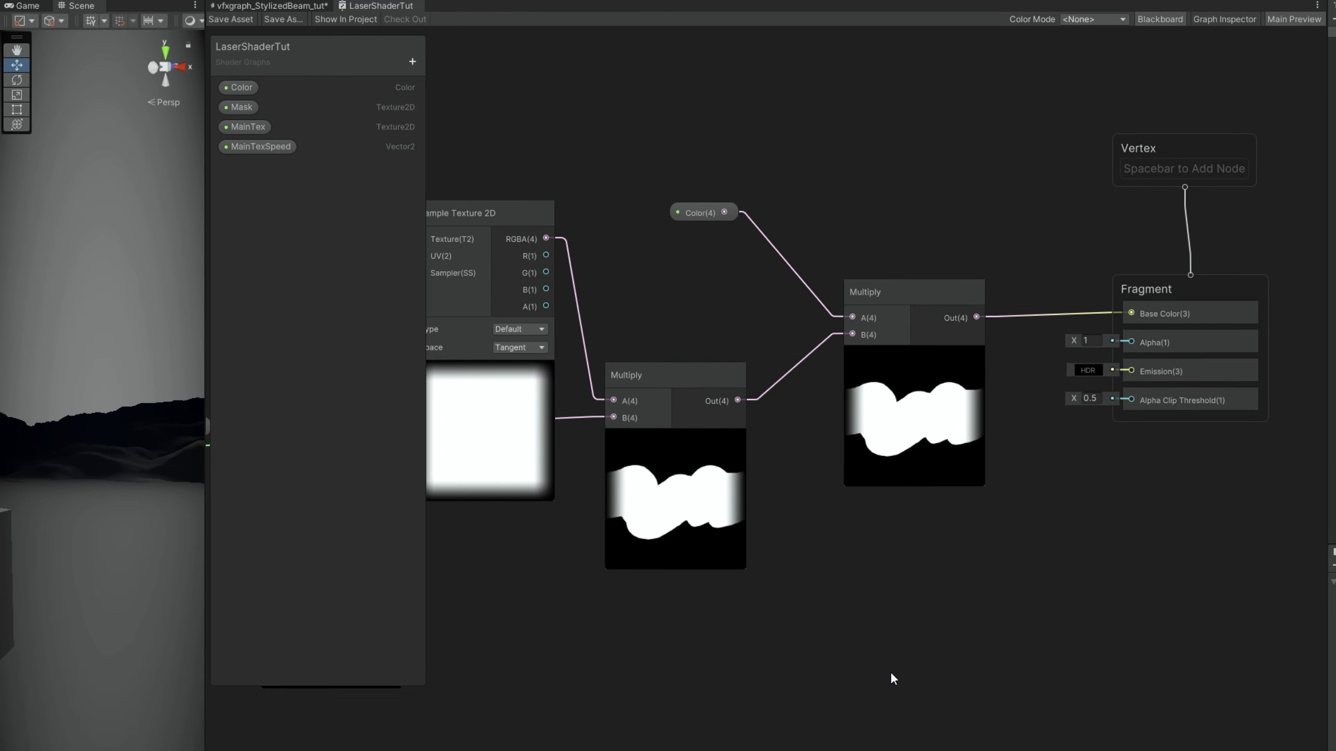
- In LaserShaderTut, add a Split node fed by the texture-and-mask Multiply's output and connect its A output to the Fragment's Alpha
middle_drag(890, 673, 934, 715)
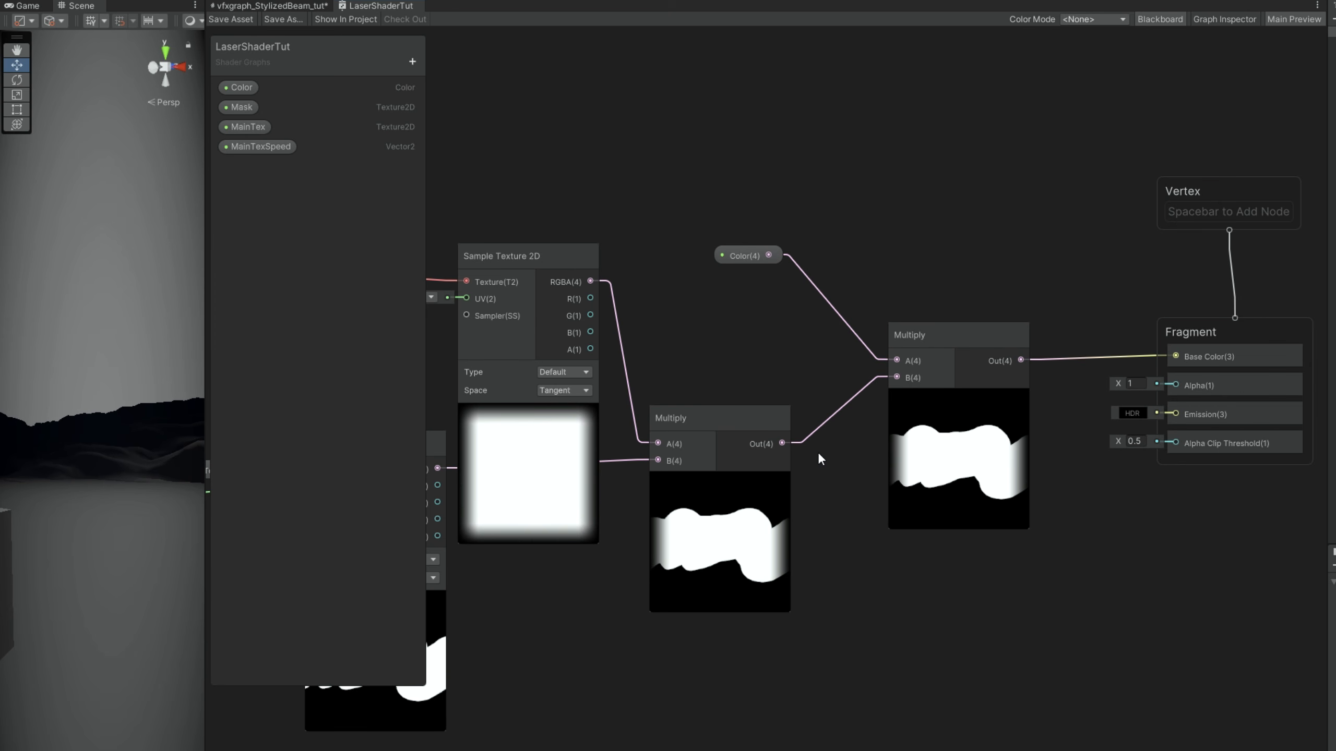
drag(779, 445, 1200, 309)
text(split)
key(Return)
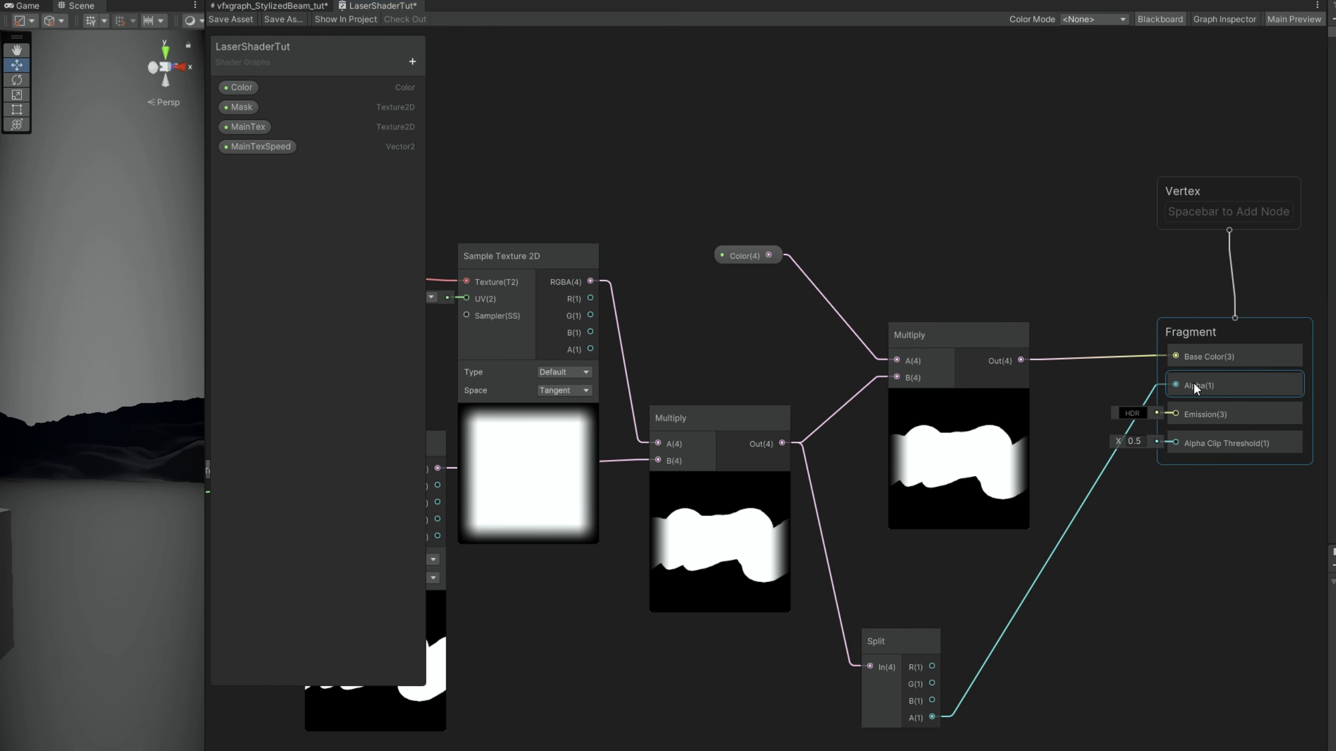
- Add a Float property named AlphaClip and set its mode to Slider
click(412, 61)
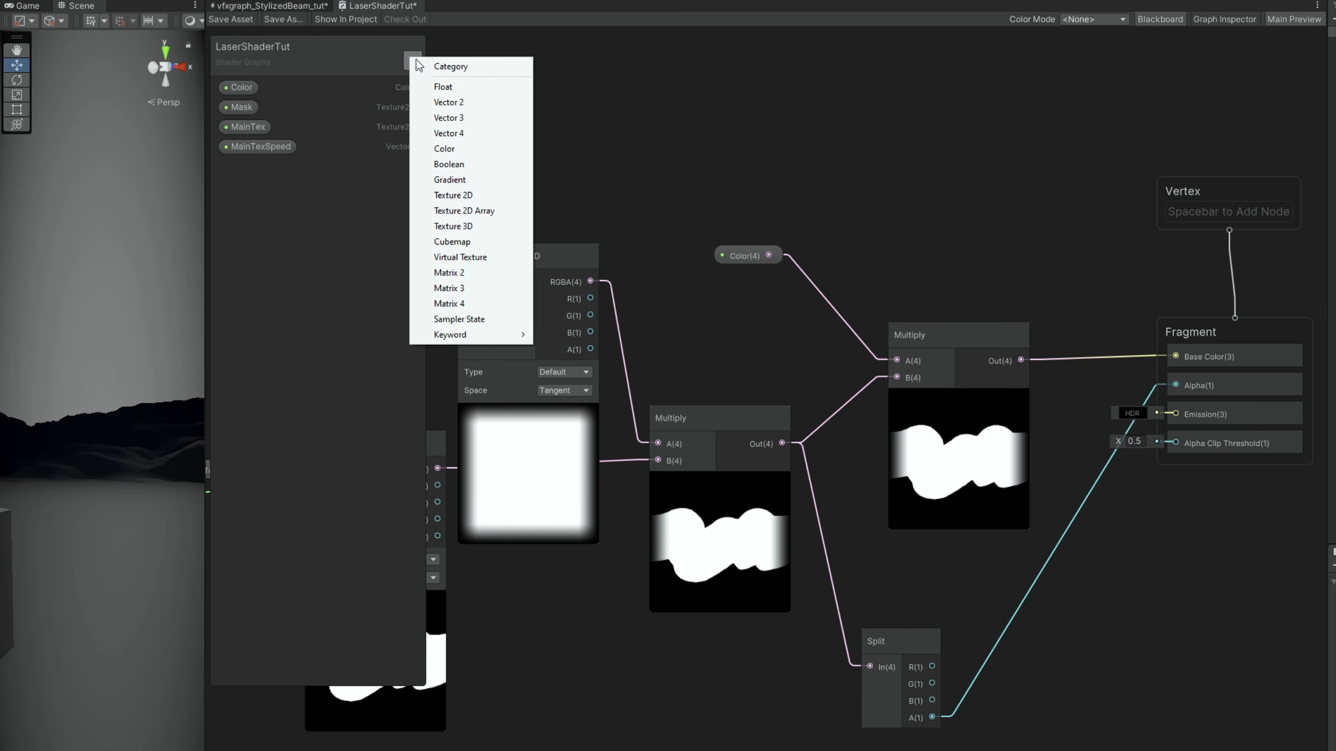
click(439, 87)
text(Alpha)
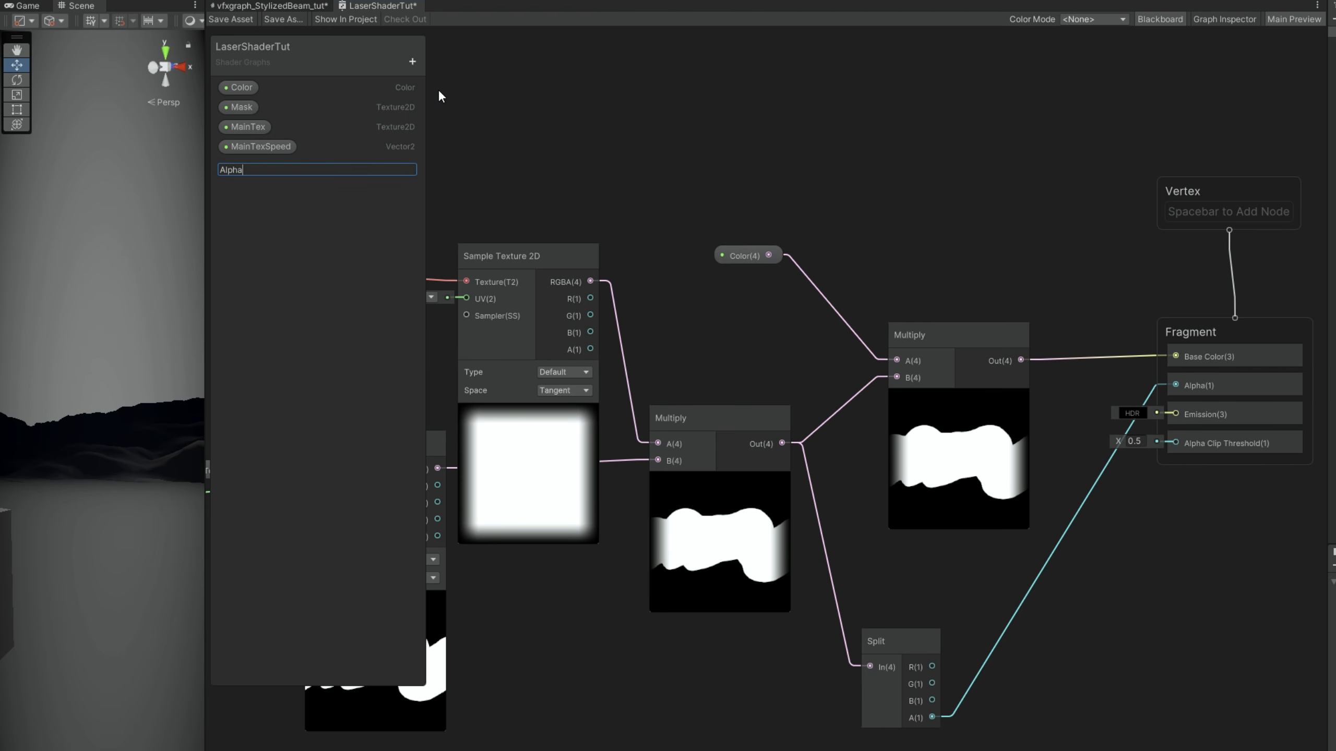
text(clip)
key(Return)
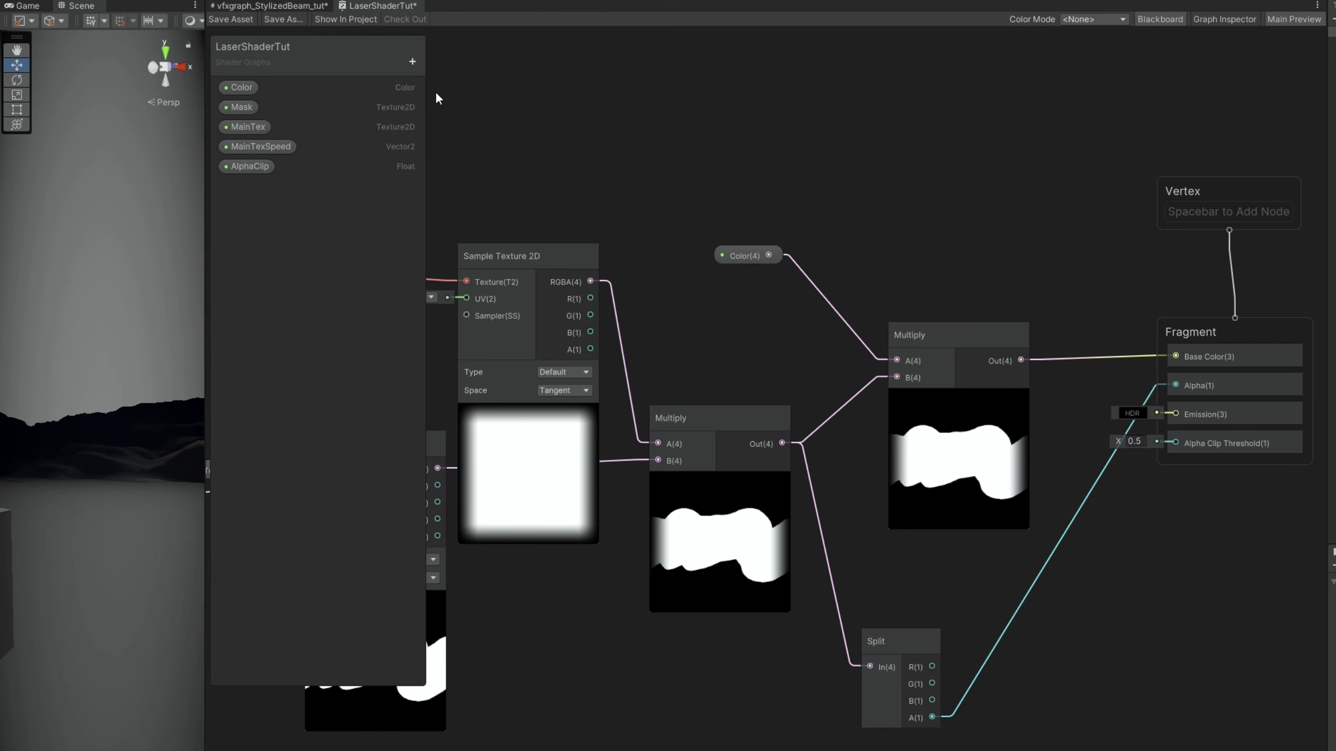
click(252, 166)
click(1224, 18)
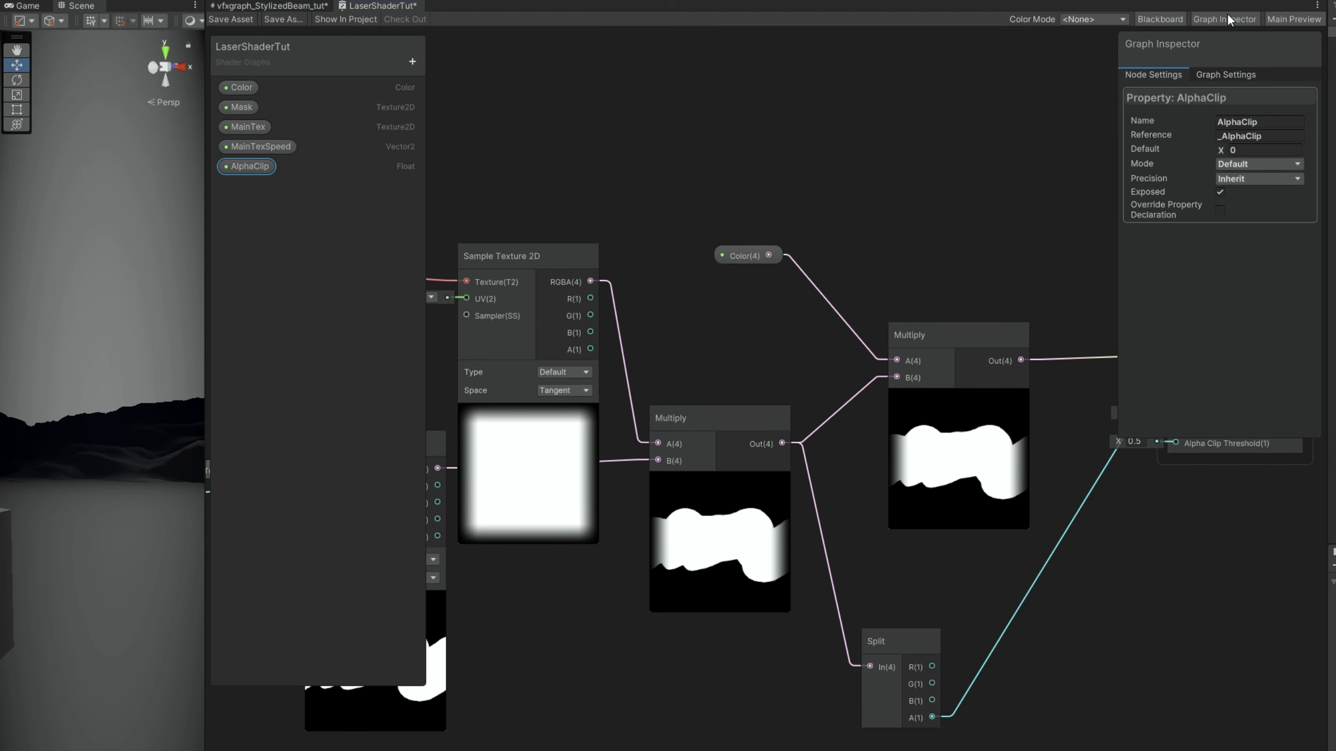
click(1236, 163)
click(1240, 198)
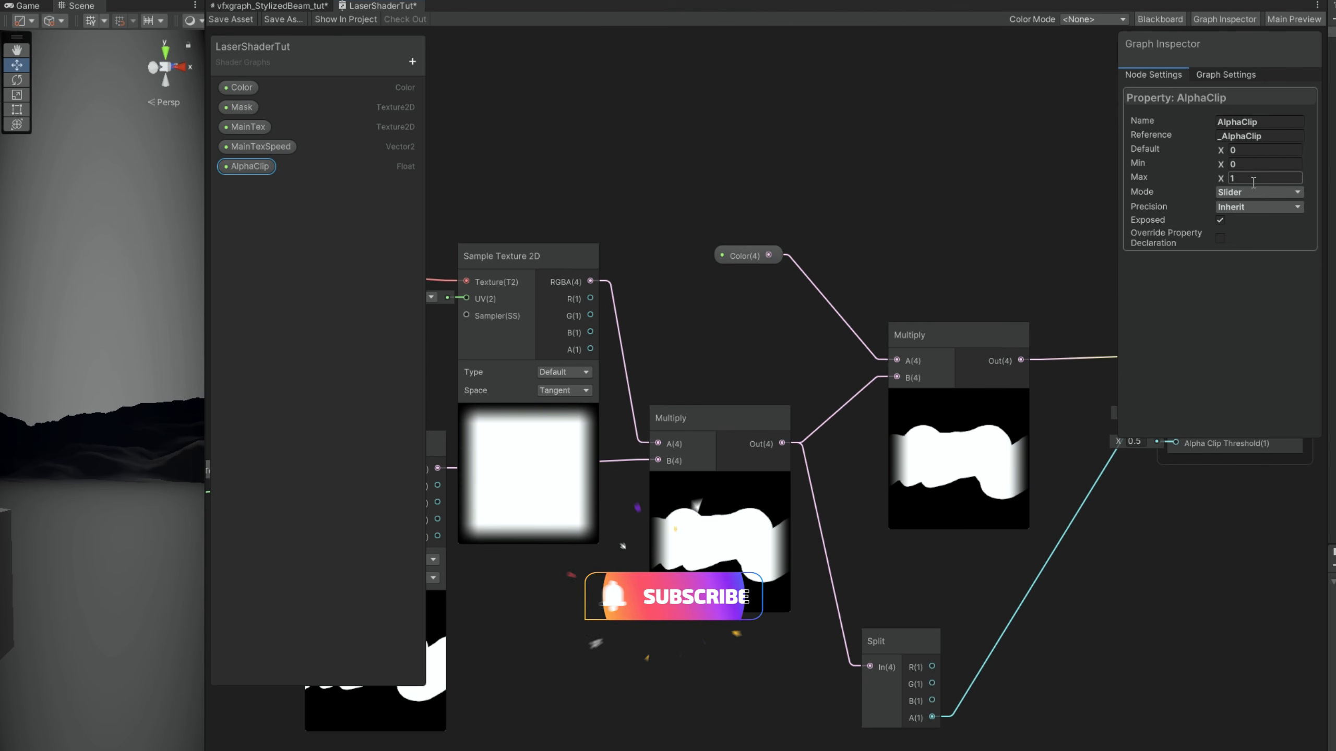
- Connect the AlphaClip property to the Fragment's Alpha Clip Threshold and save the shader graph
click(1193, 18)
drag(251, 166, 1175, 442)
drag(1157, 547, 1116, 546)
click(240, 20)
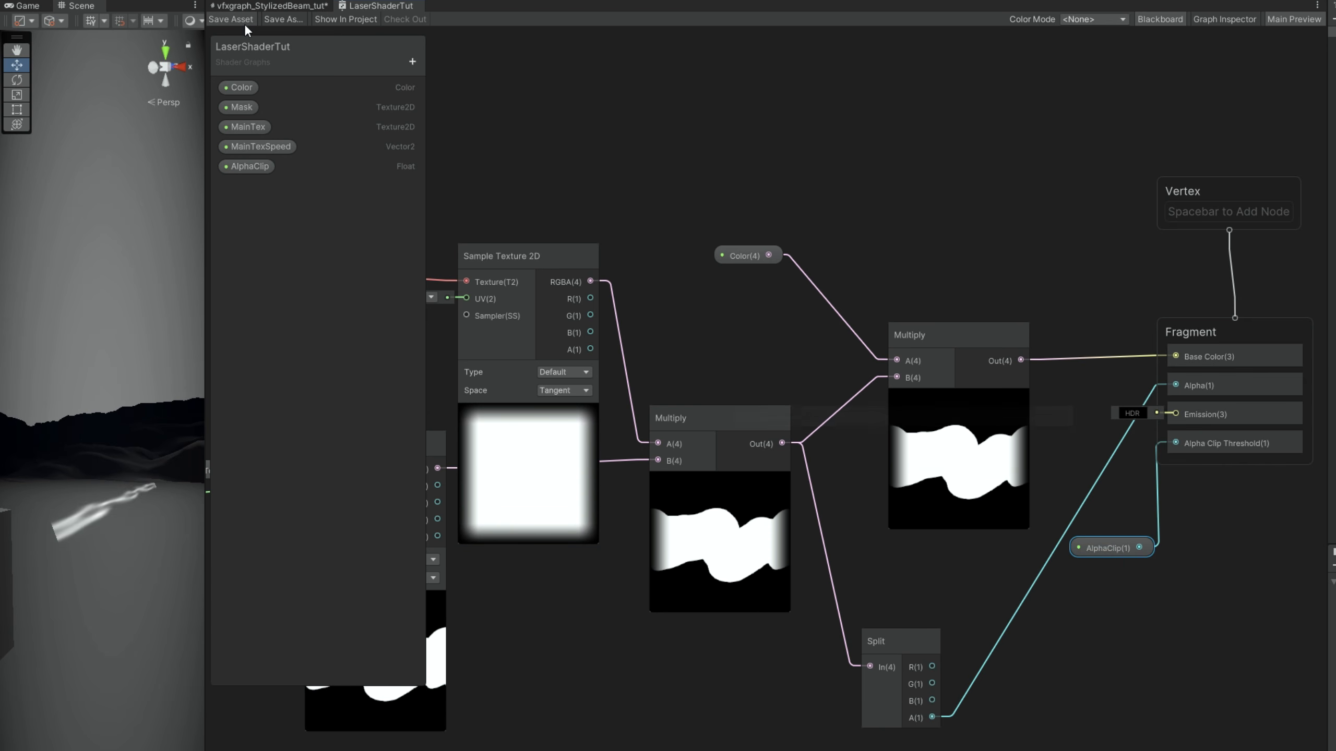
- In the VFX graph's Output Particle Mesh, set Main Tex Speed X to -1 and Blend Mode to Additive
drag(212, 323, 1052, 323)
click(1112, 5)
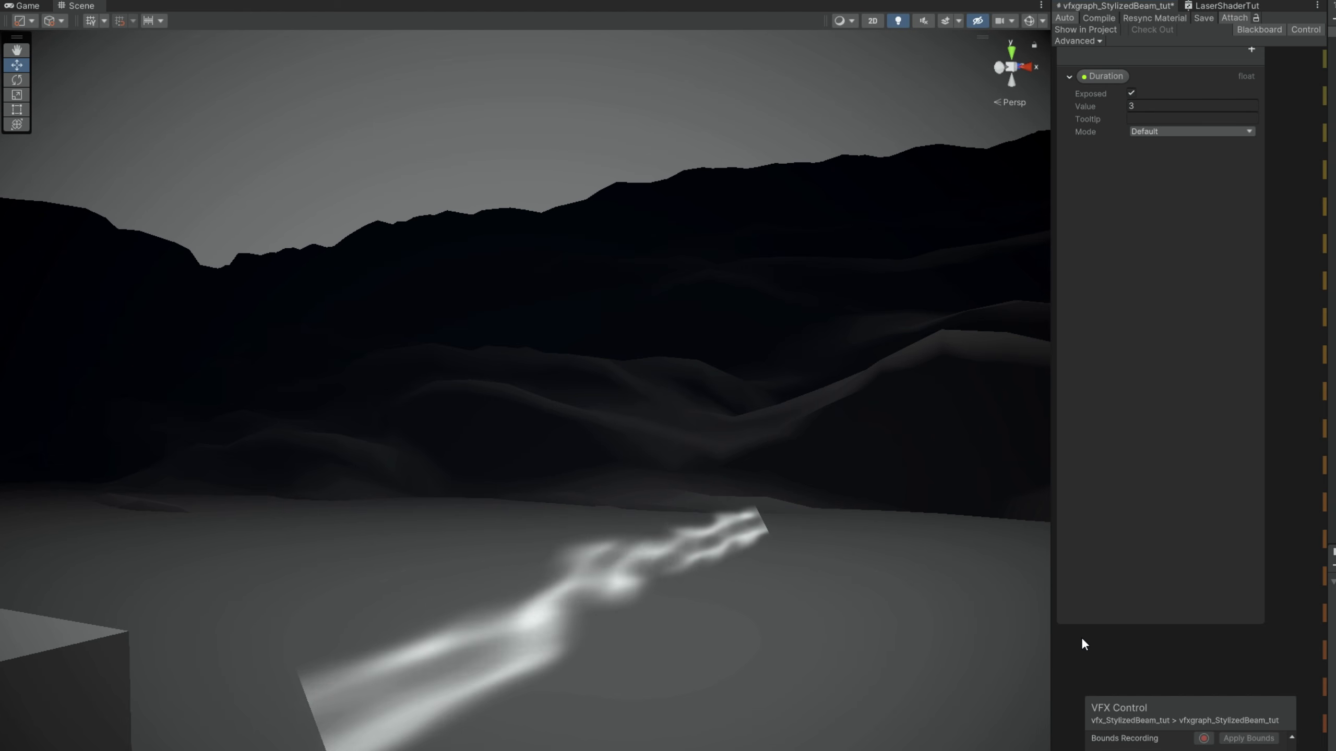
drag(1058, 640, 653, 634)
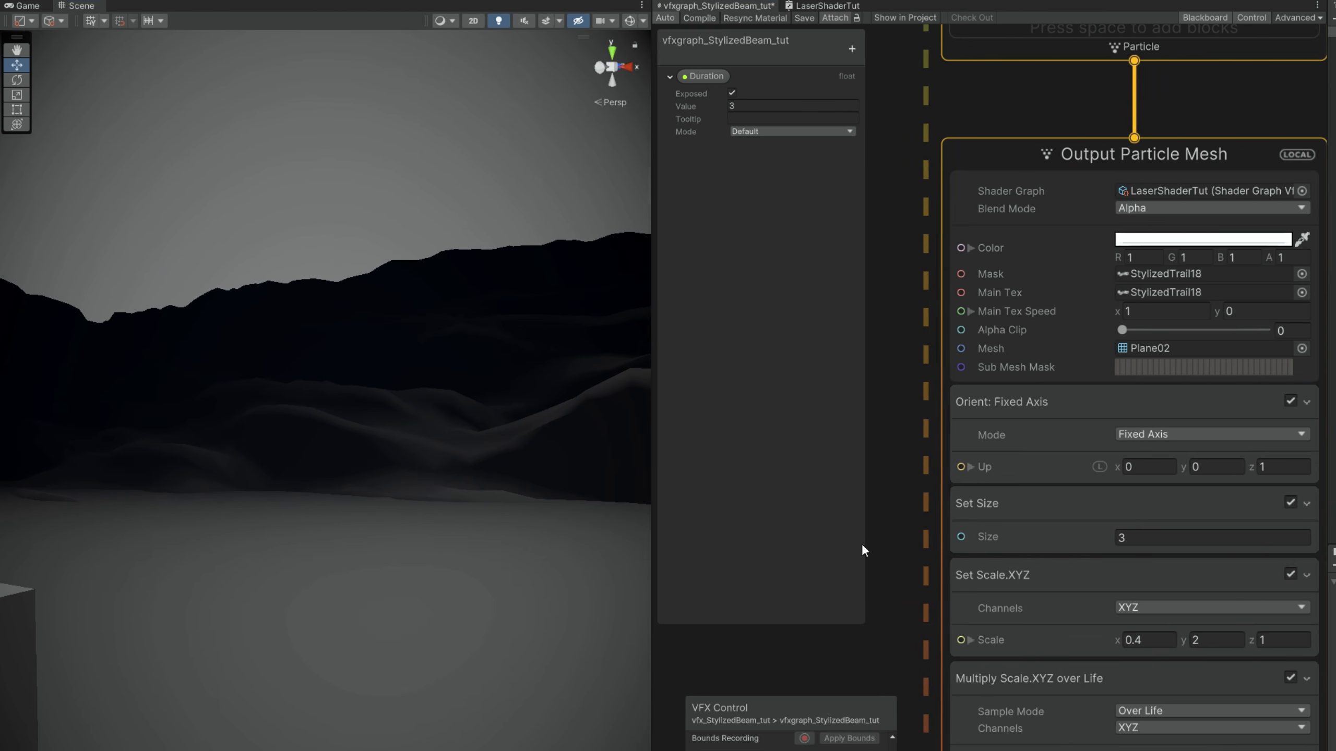
click(1131, 207)
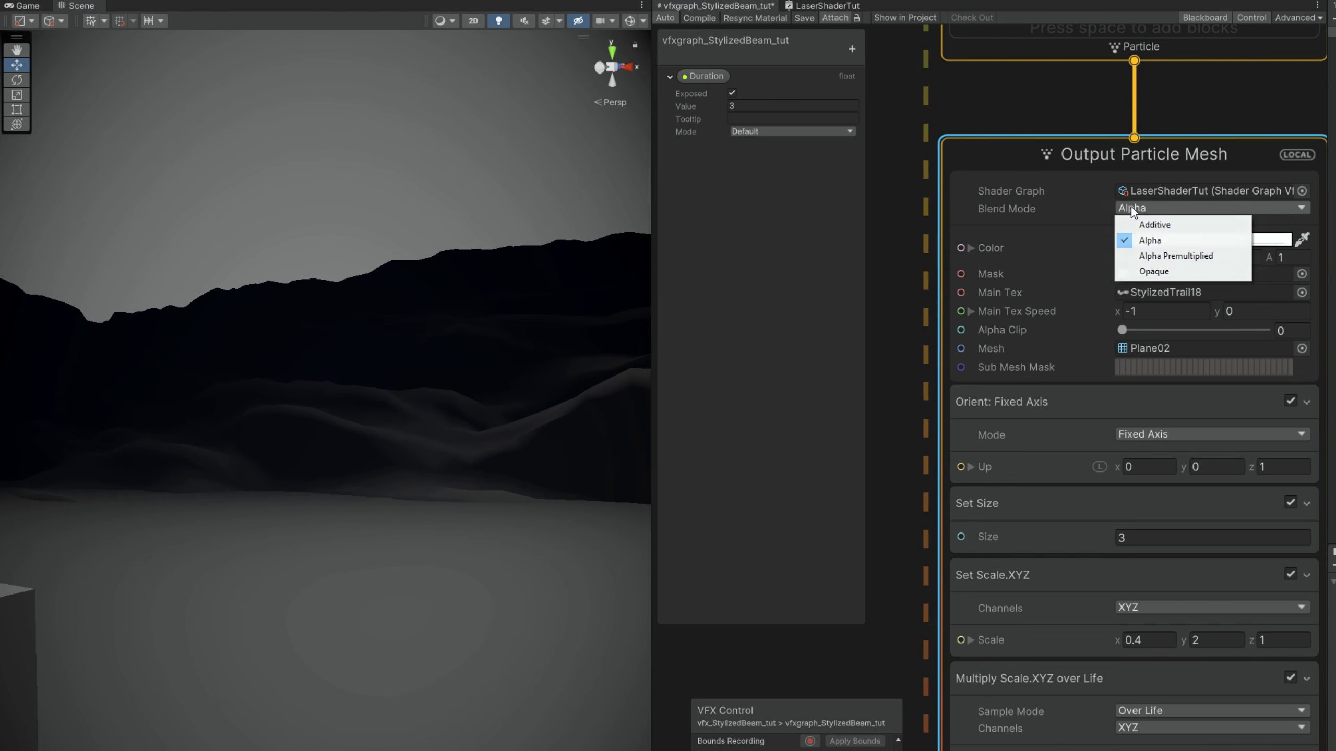
click(1139, 224)
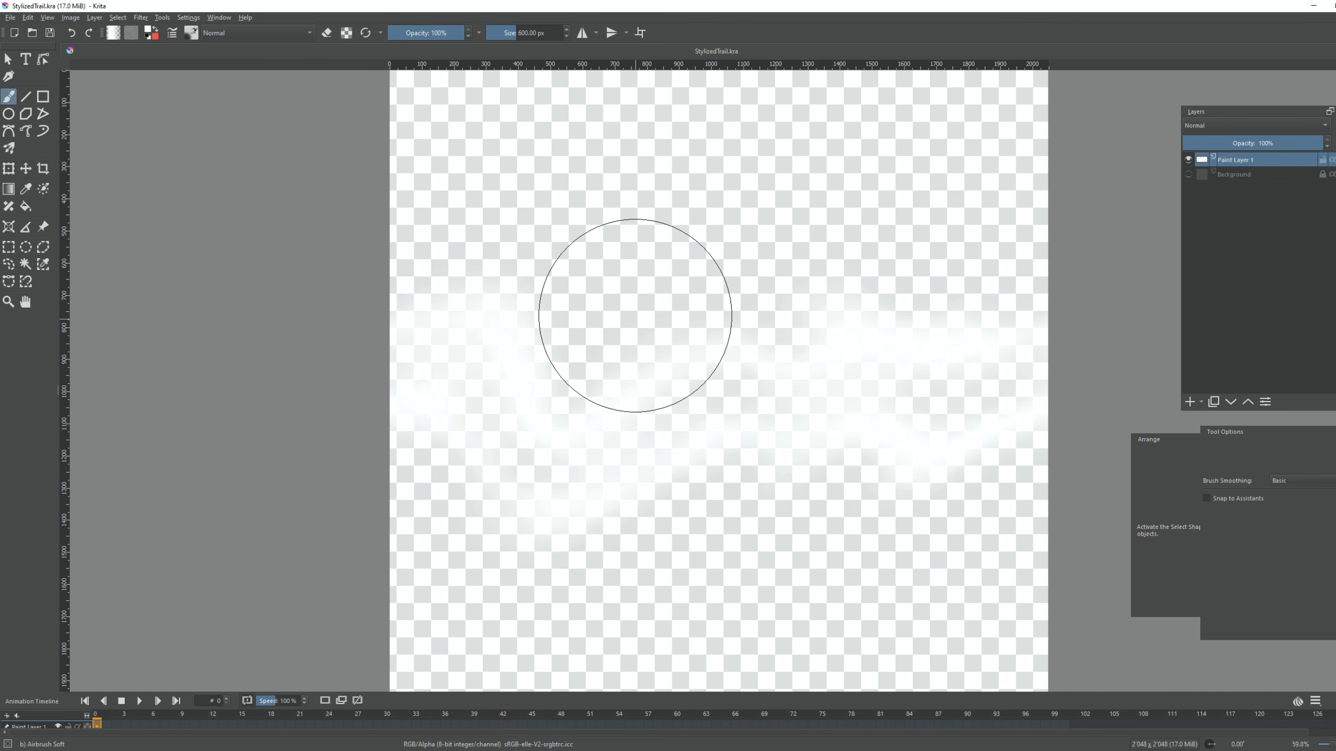
- Switch to Krita, create a new 512 × 512 px document and activate the Gradient tool
key(ctrl+n)
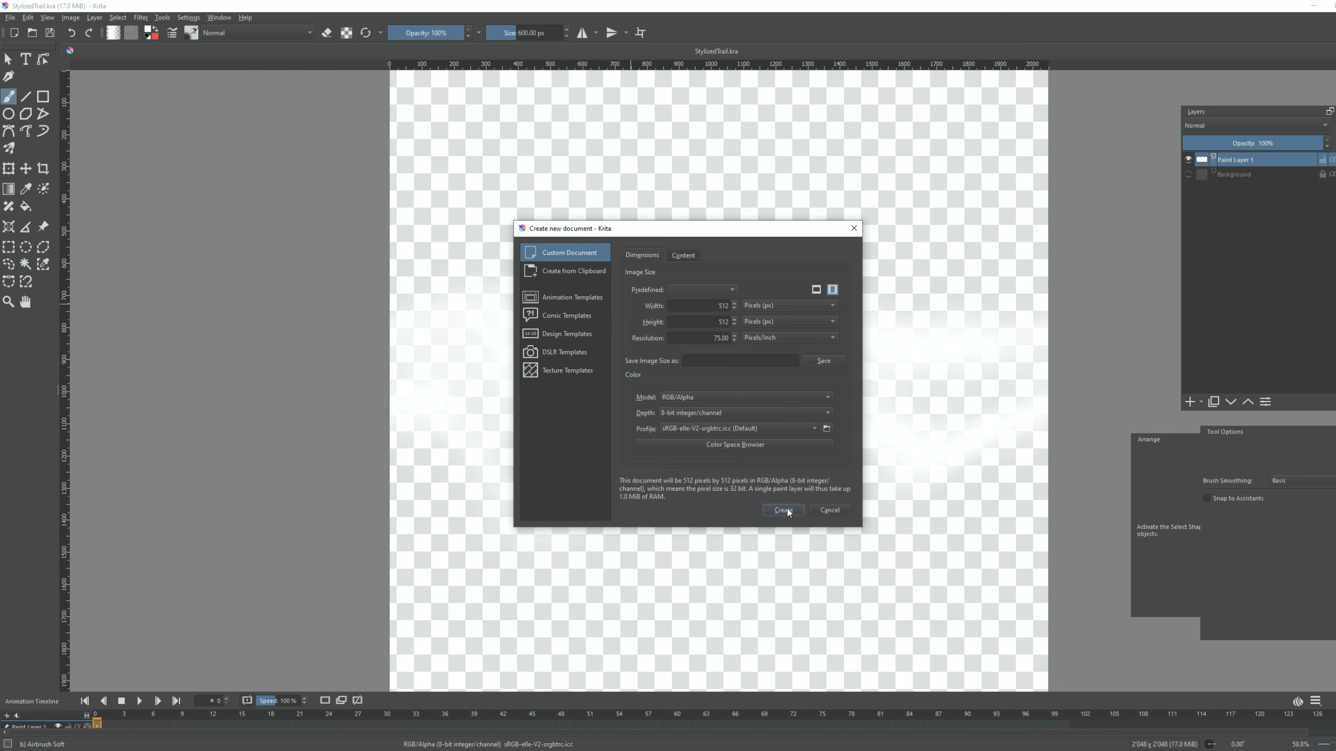
click(842, 578)
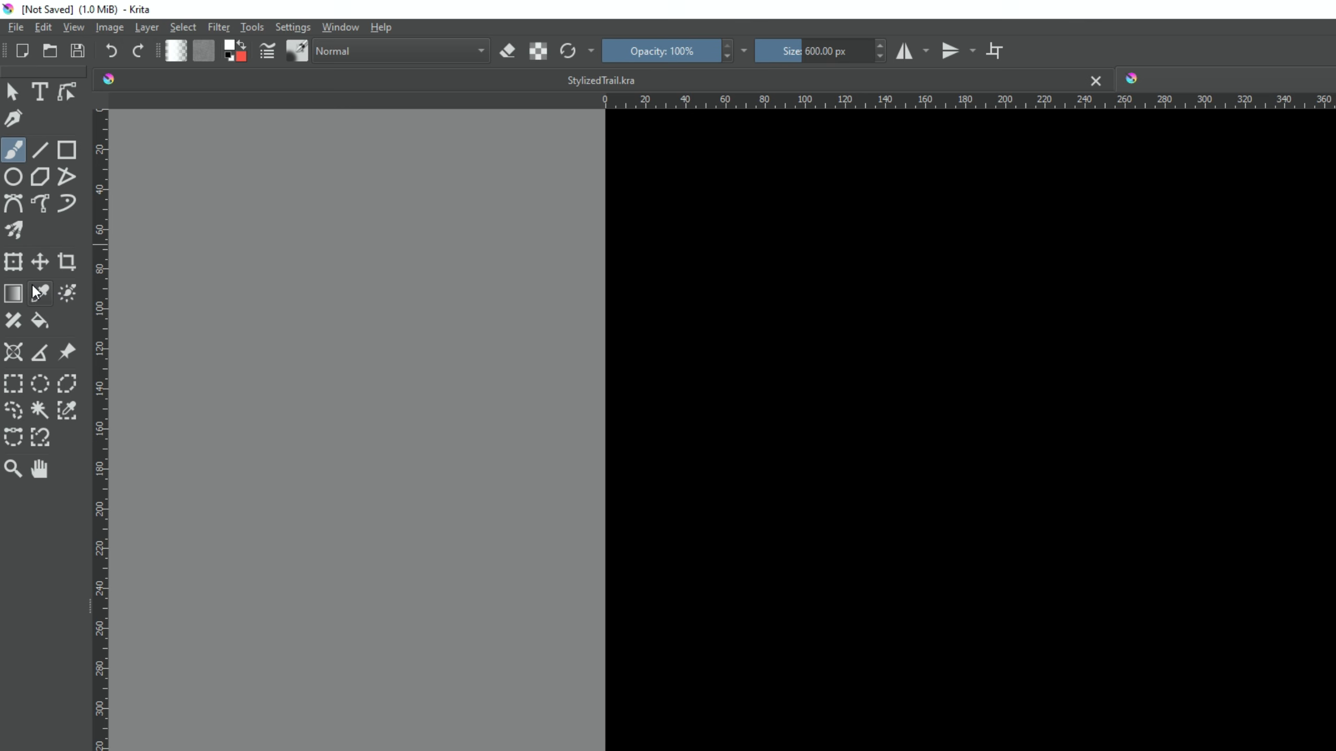
click(9, 190)
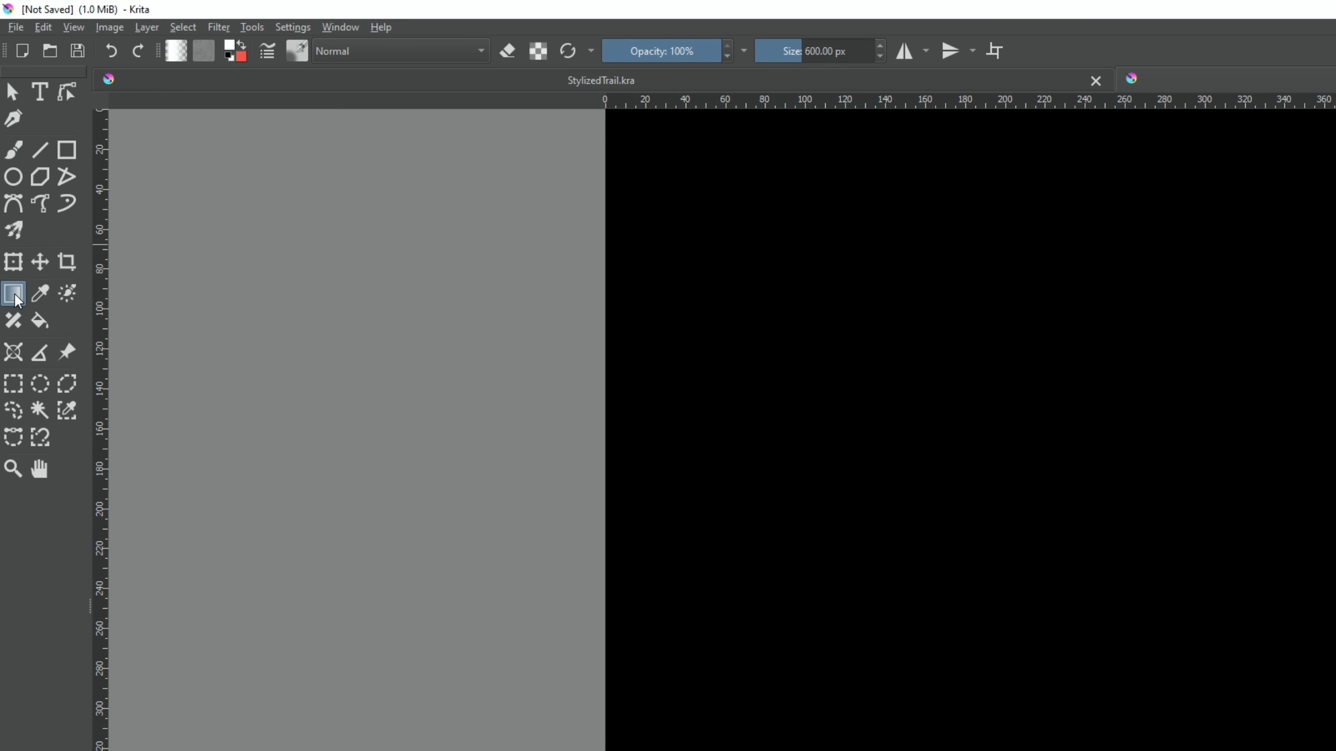
- Edit the Foreground to Transparent gradient to four stops with transparent ends, setting the third stop to 60% opacity at about 53%
click(177, 52)
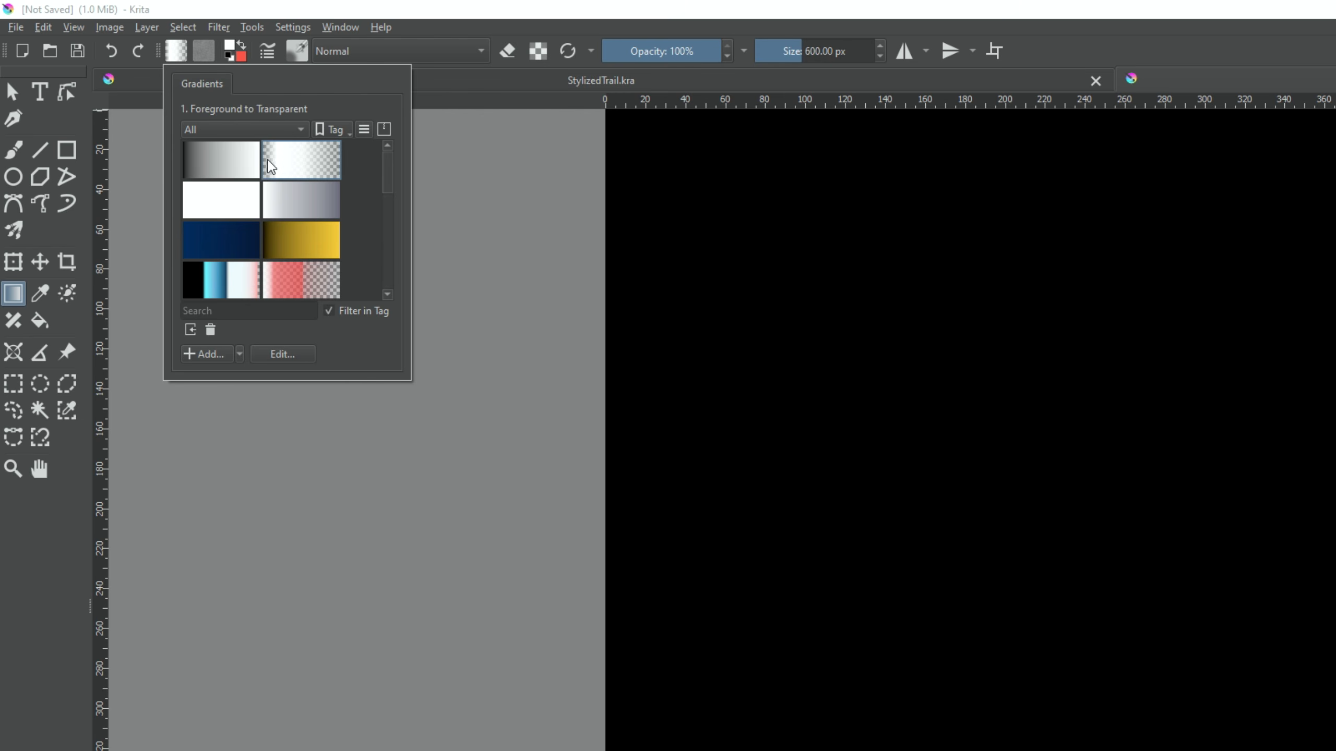
click(252, 360)
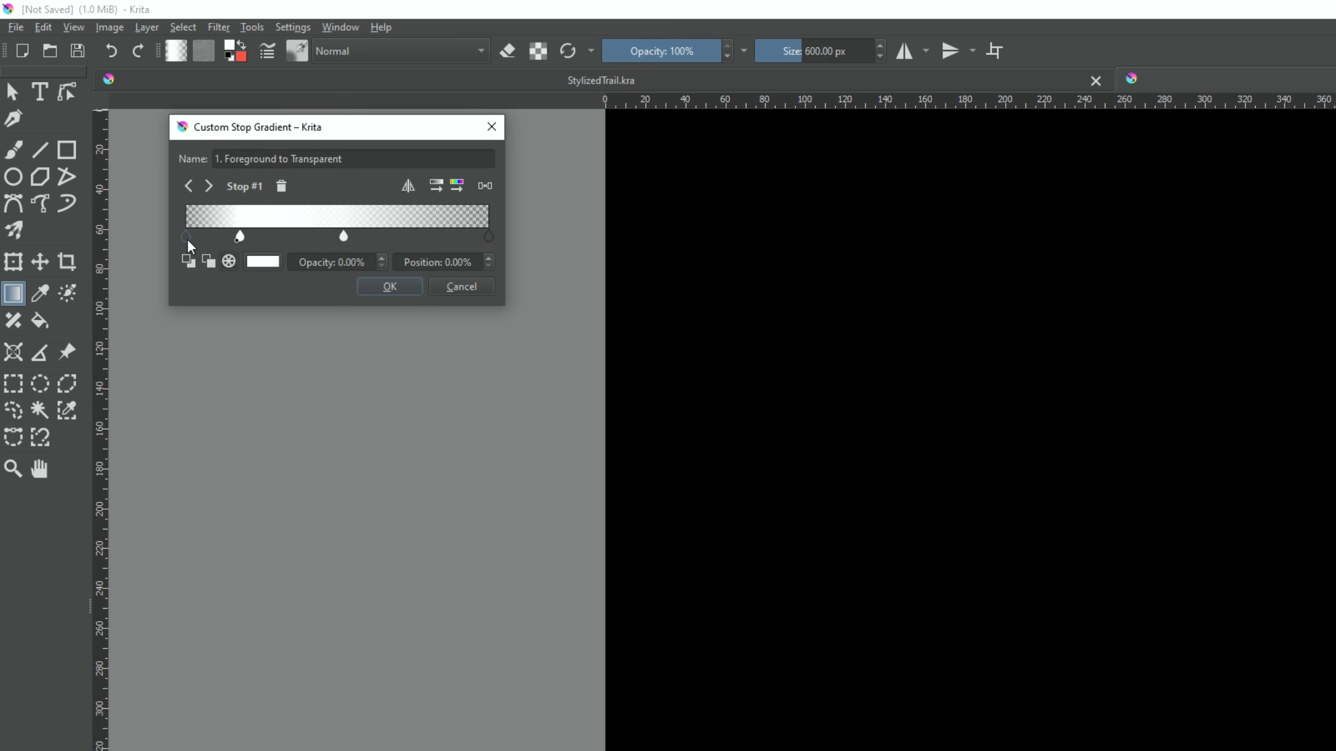
drag(347, 269, 269, 278)
click(239, 237)
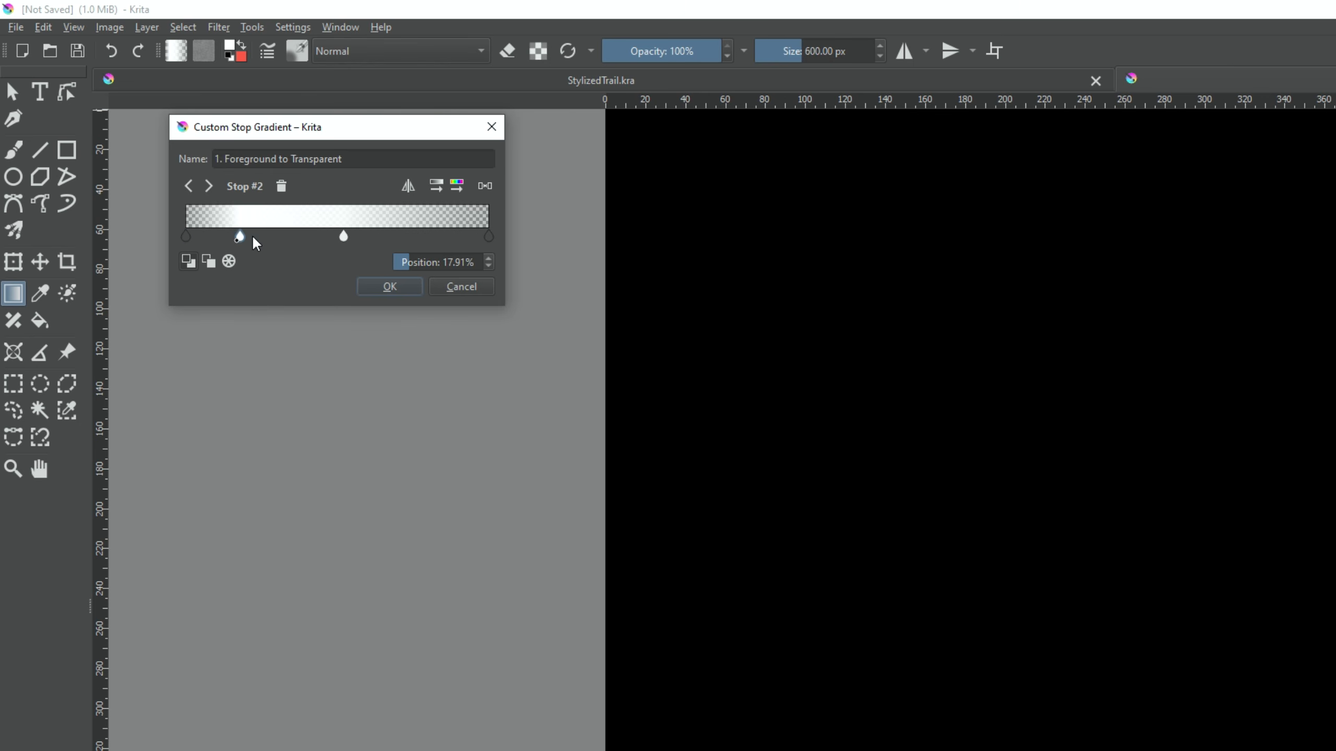
click(343, 237)
mouse_move(358, 263)
mouse_down()
mouse_move(351, 271)
mouse_move(347, 238)
mouse_up()
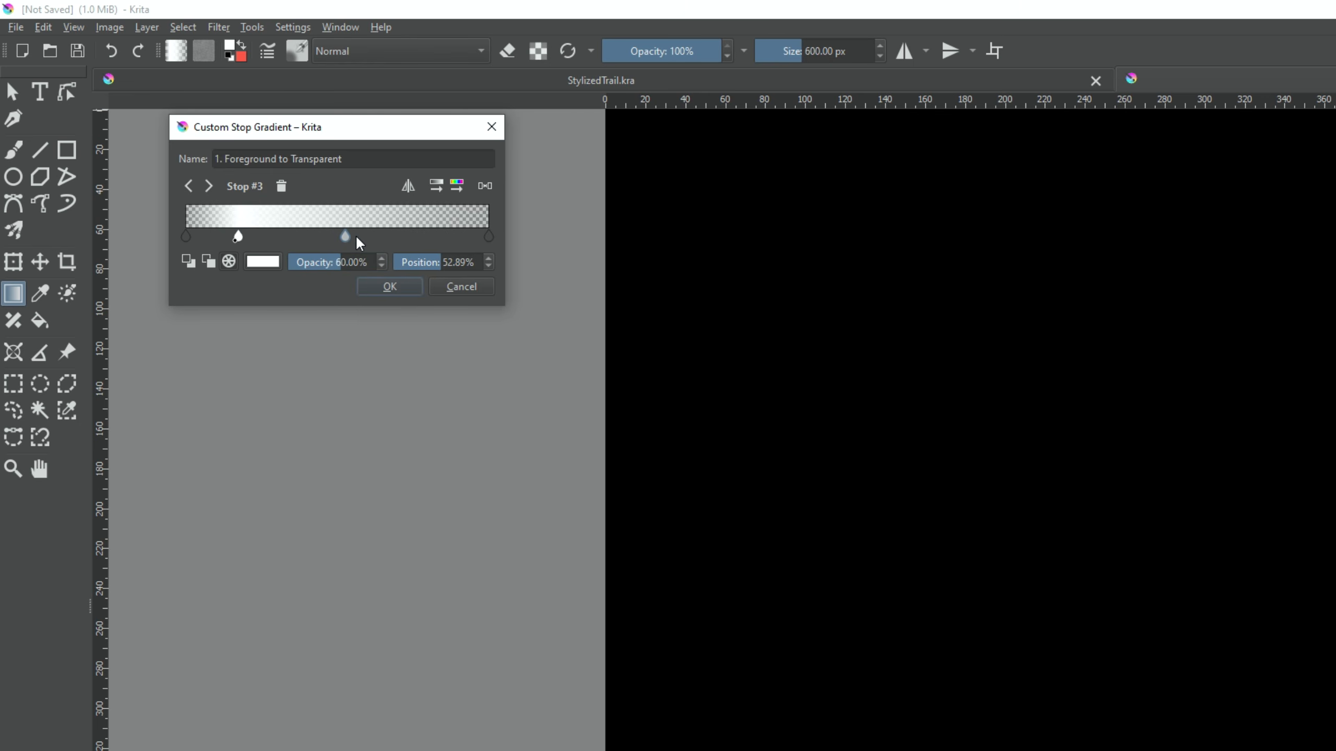
click(485, 238)
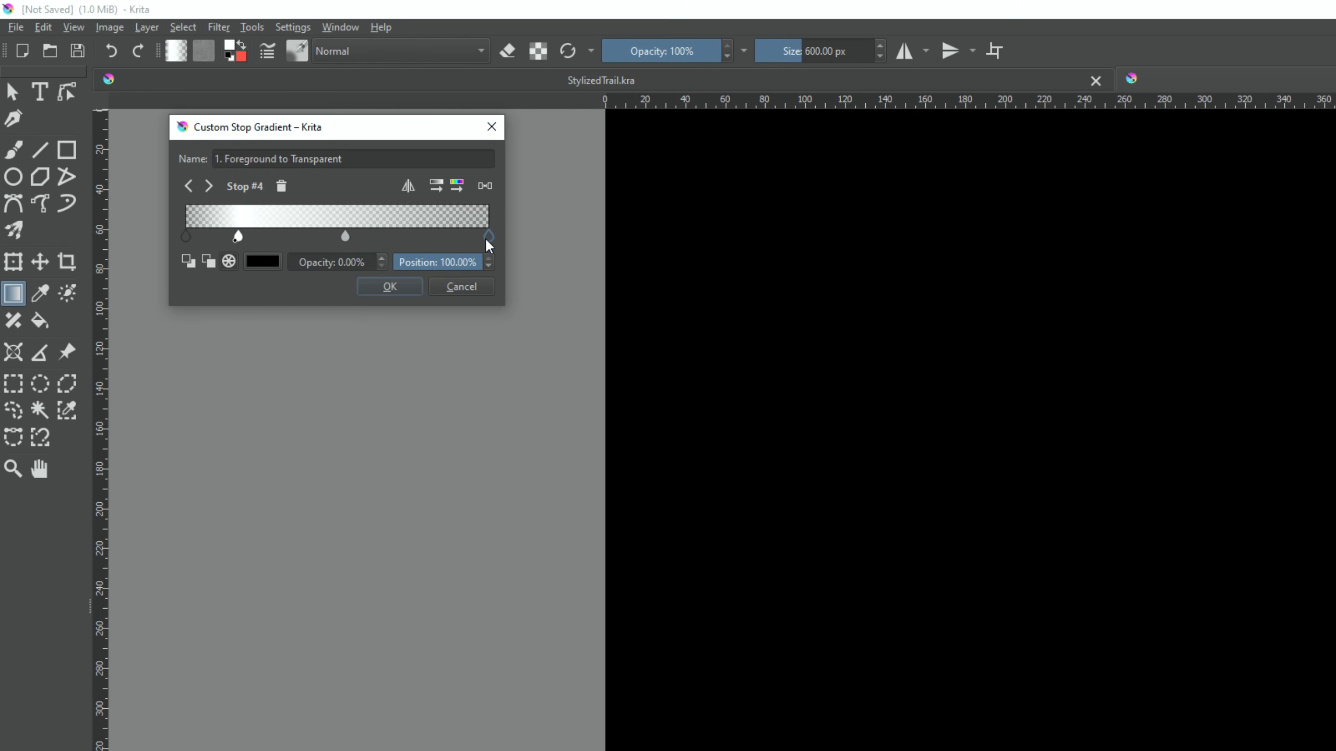
click(386, 286)
middle_drag(330, 215, 294, 298)
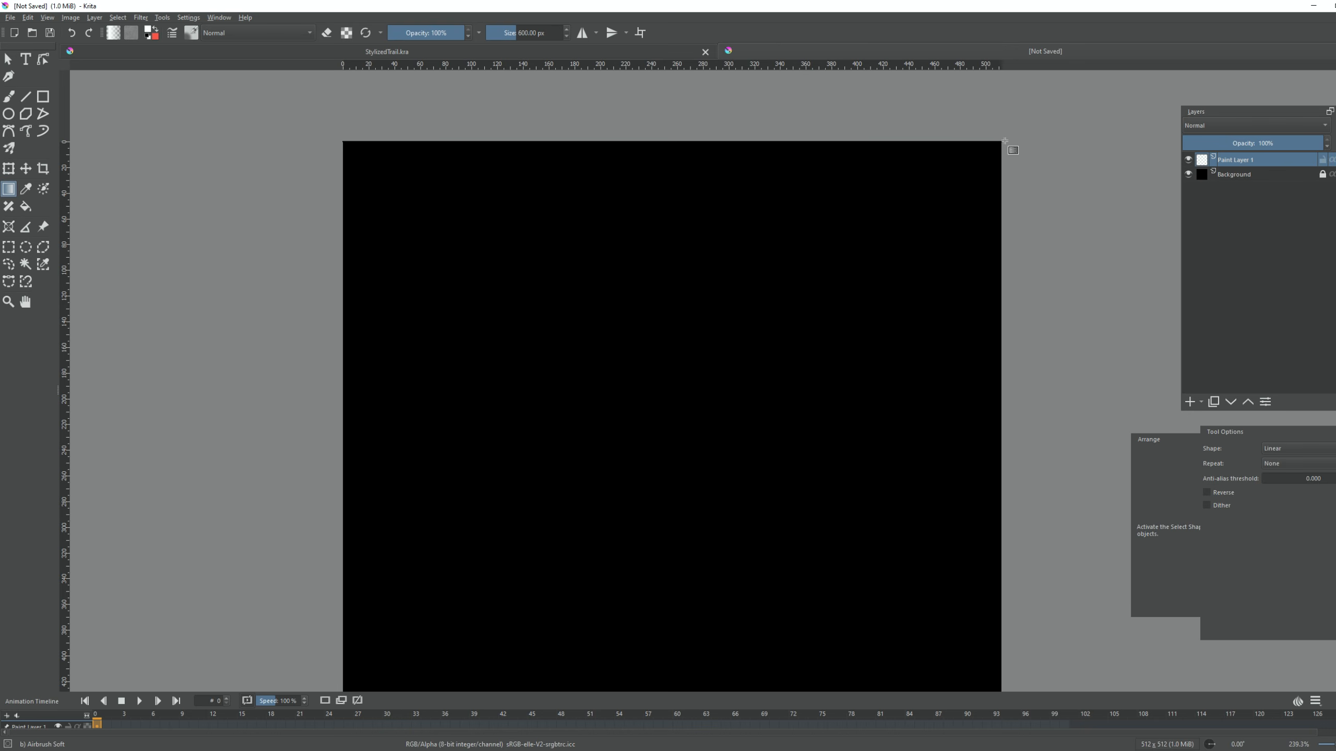
- Draw the gradient horizontally across the full canvas width and export the image as Gradient03_tut.png with the default PNG options
drag(1004, 144, 1004, 144)
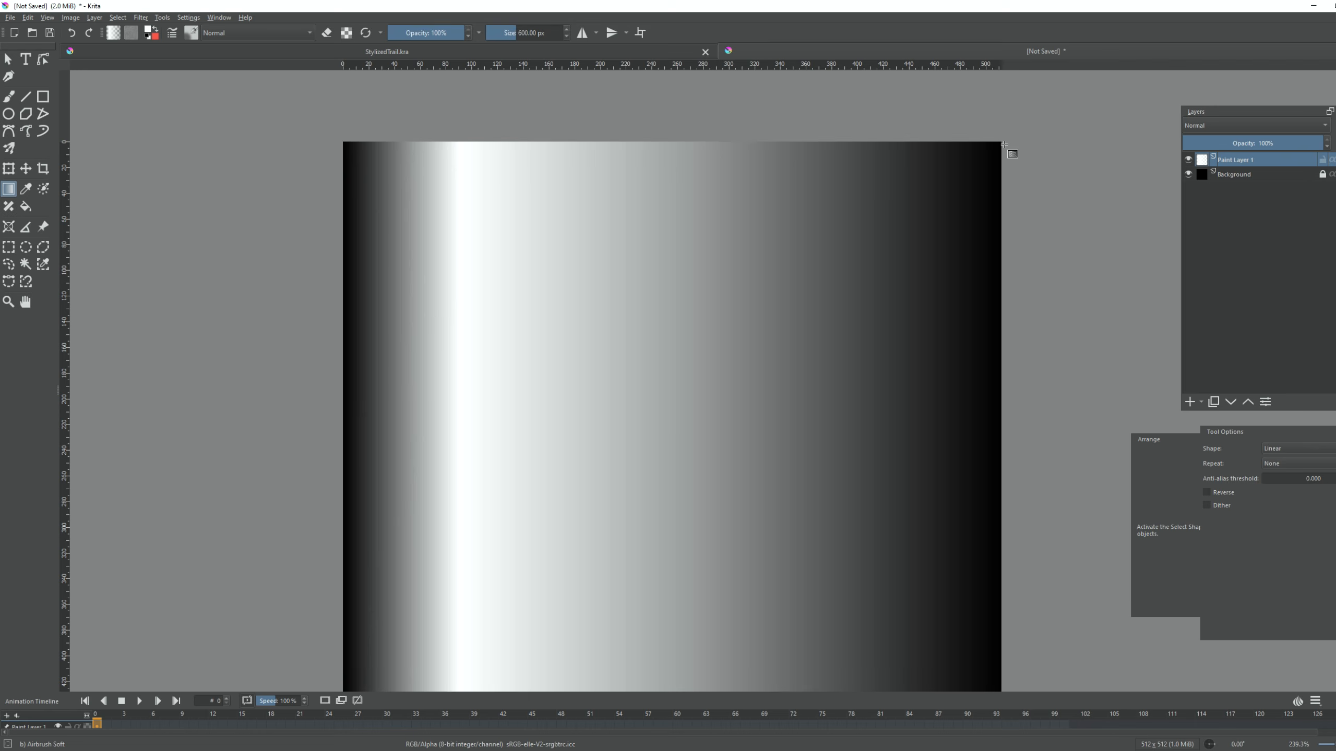
scroll(862, 278, down, 3)
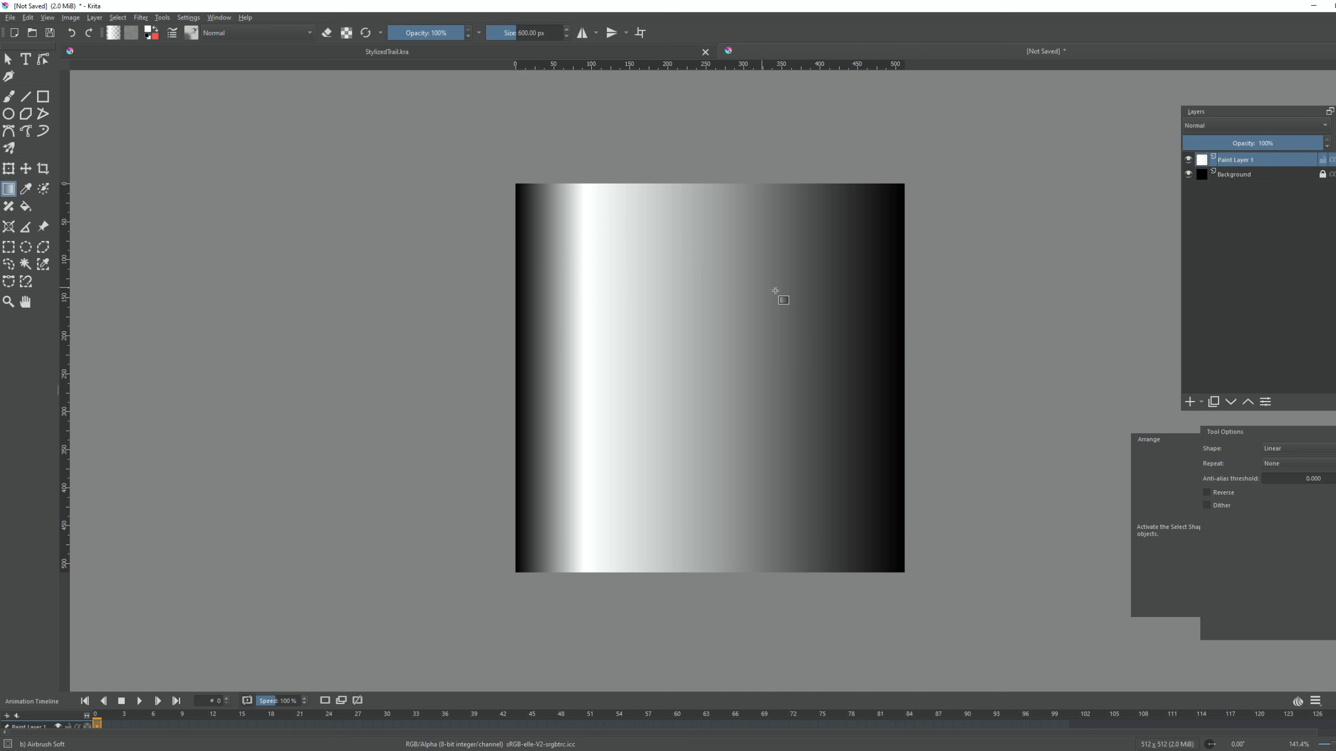
click(10, 17)
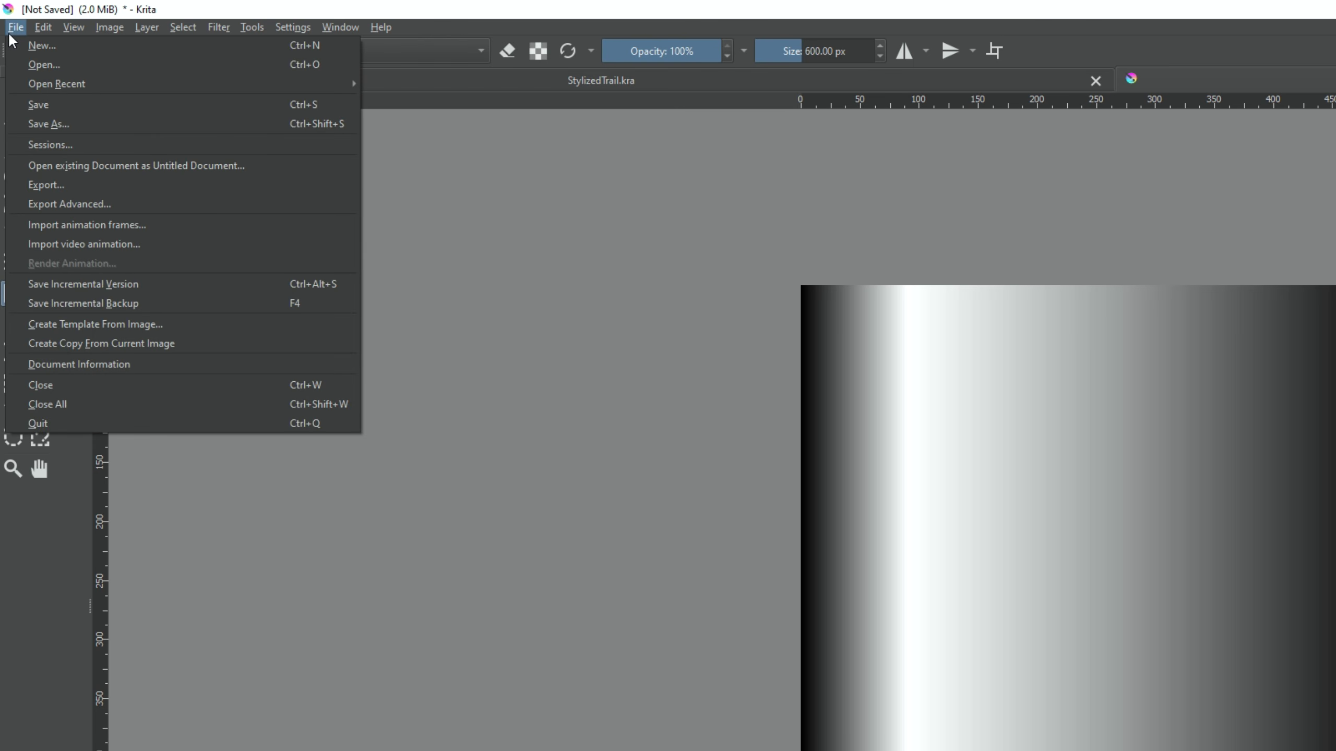
click(32, 185)
click(716, 431)
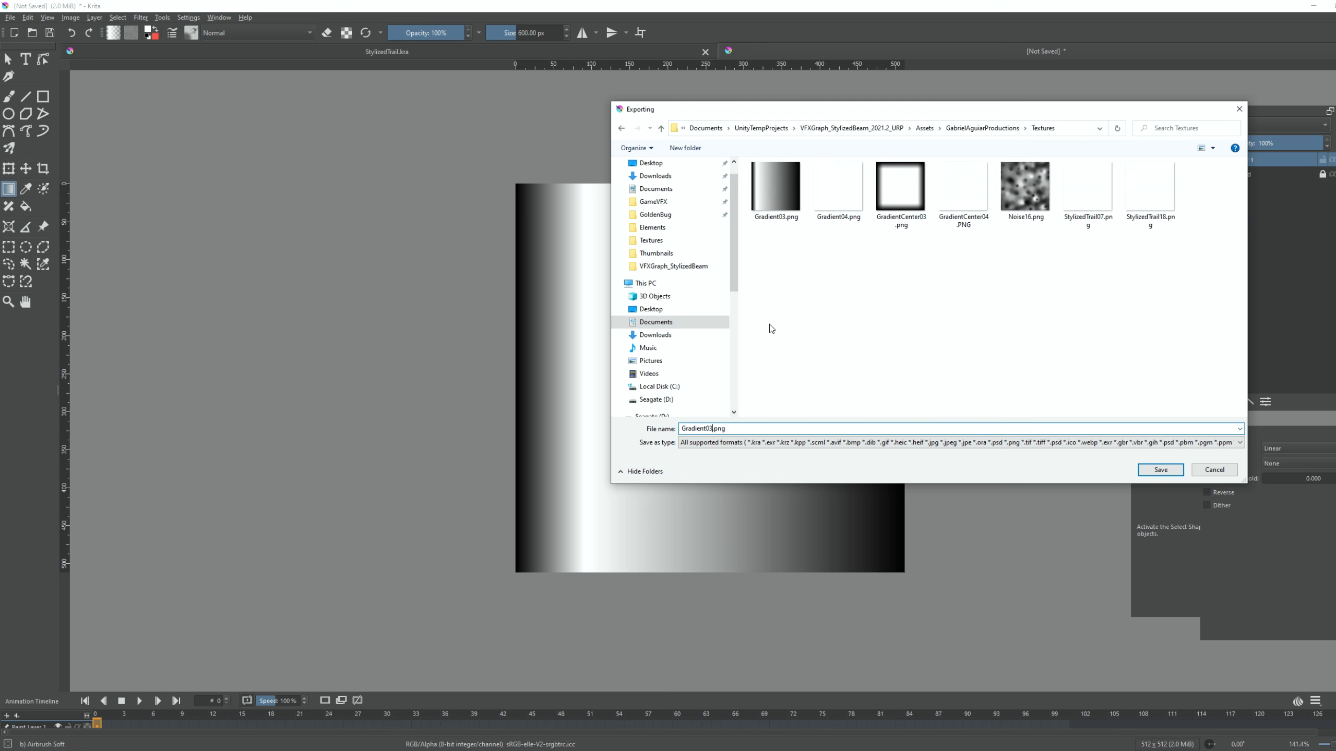
text(_tut)
key(Return)
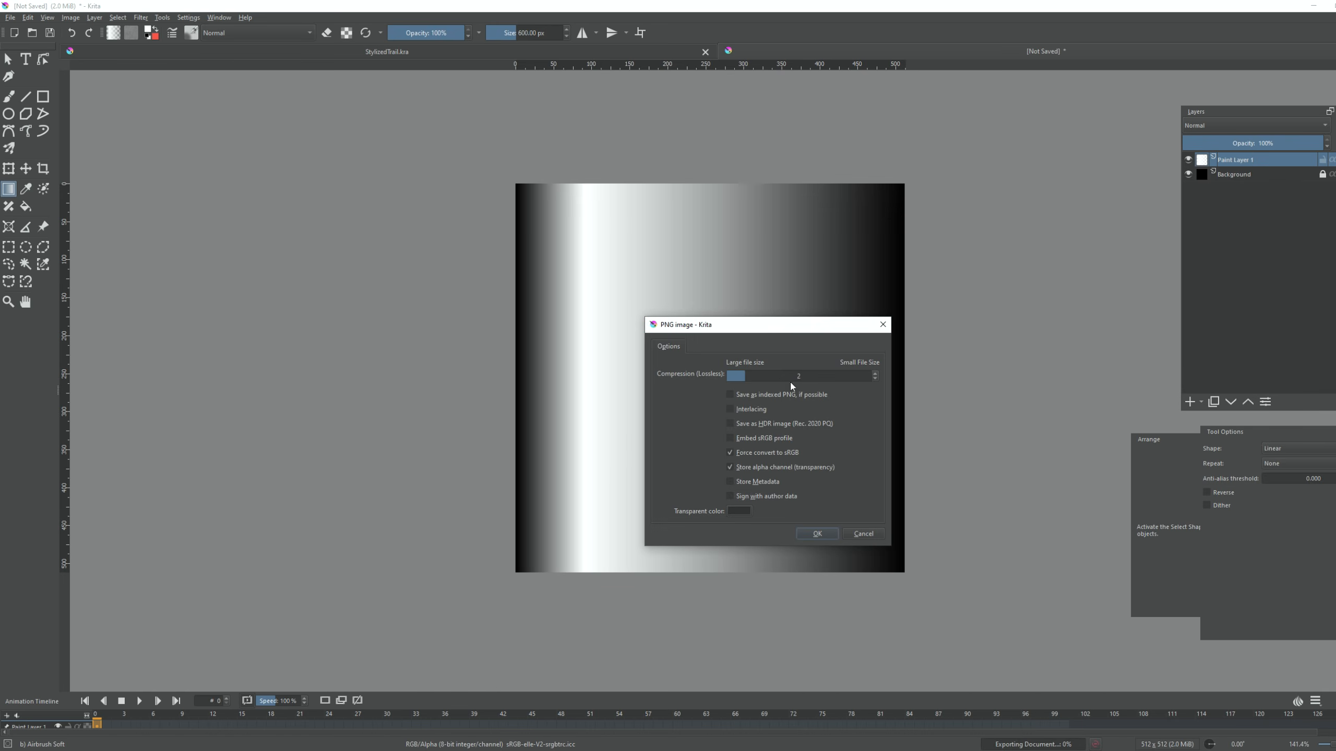
click(817, 533)
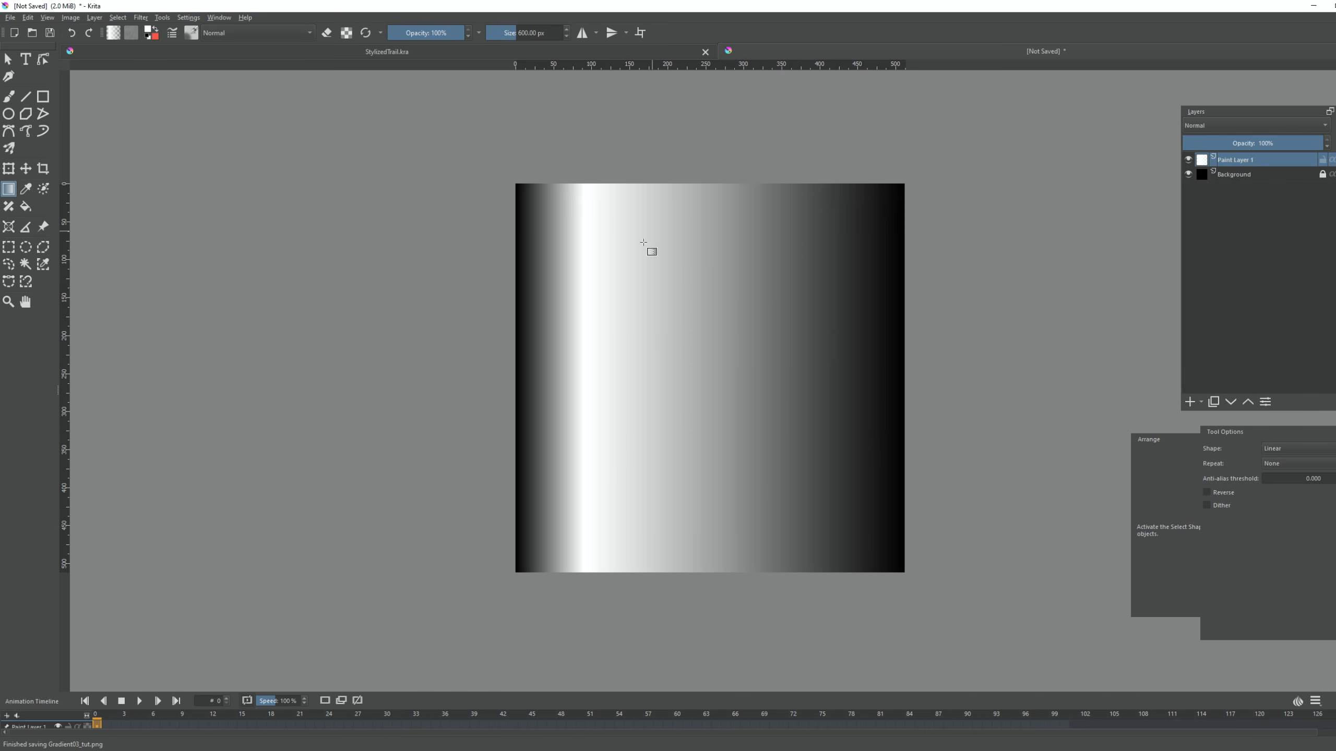
- Hide the Background layer and export the transparent gradient as Gradient04_tut.png in the same Textures folder
click(1188, 174)
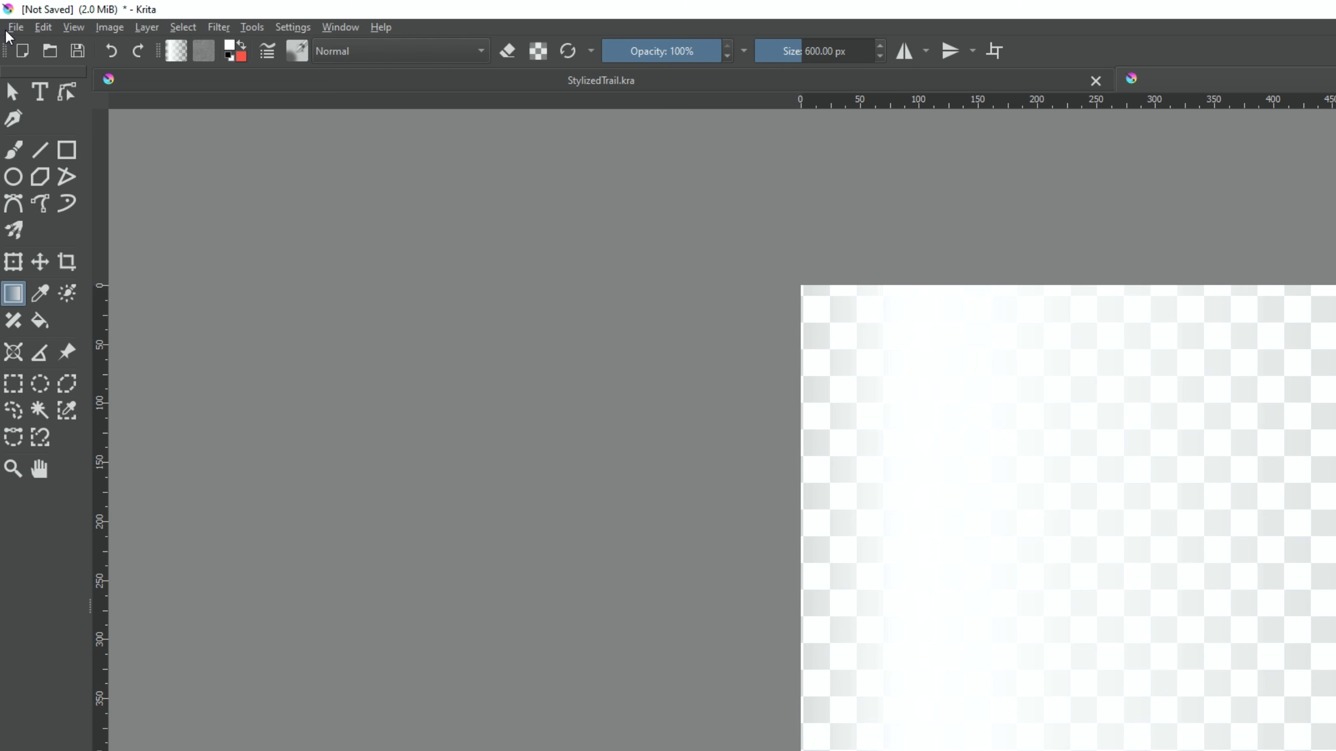
click(10, 17)
click(50, 119)
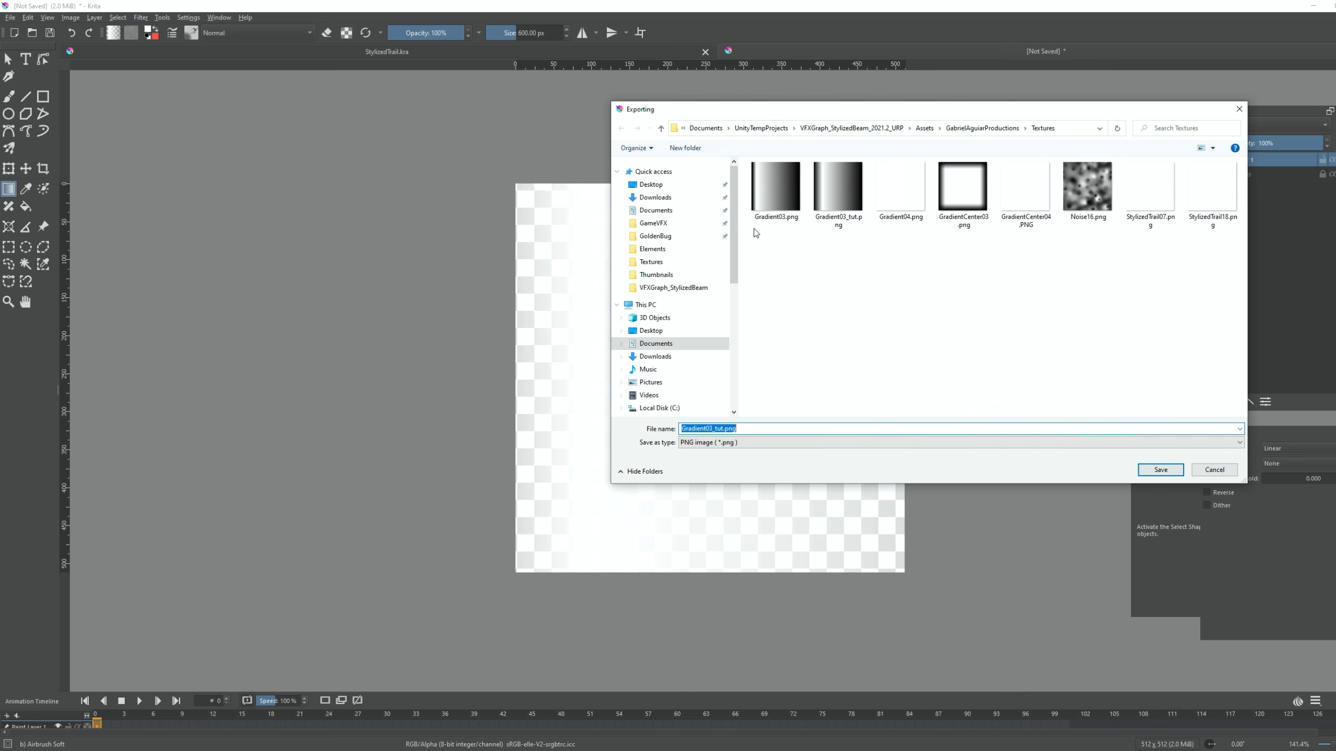
click(890, 195)
click(720, 429)
text(_tut)
click(699, 444)
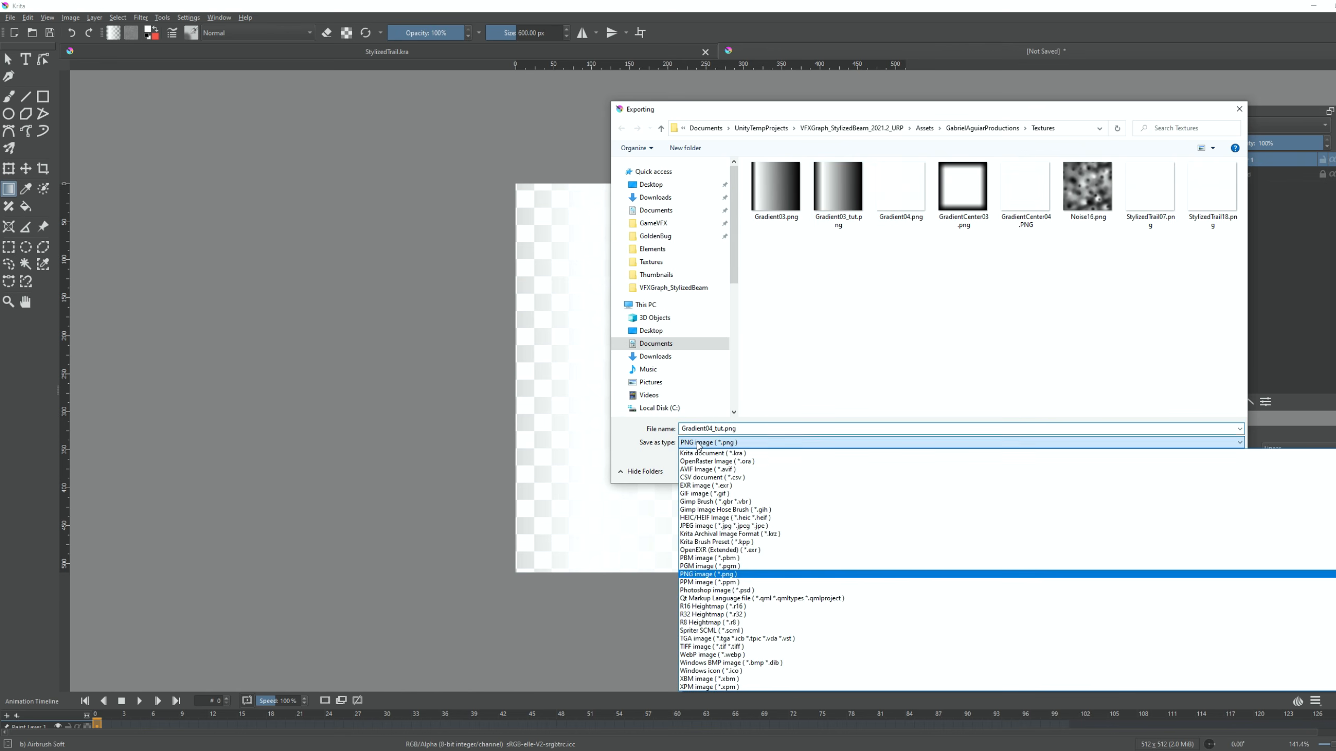
click(726, 429)
click(1161, 473)
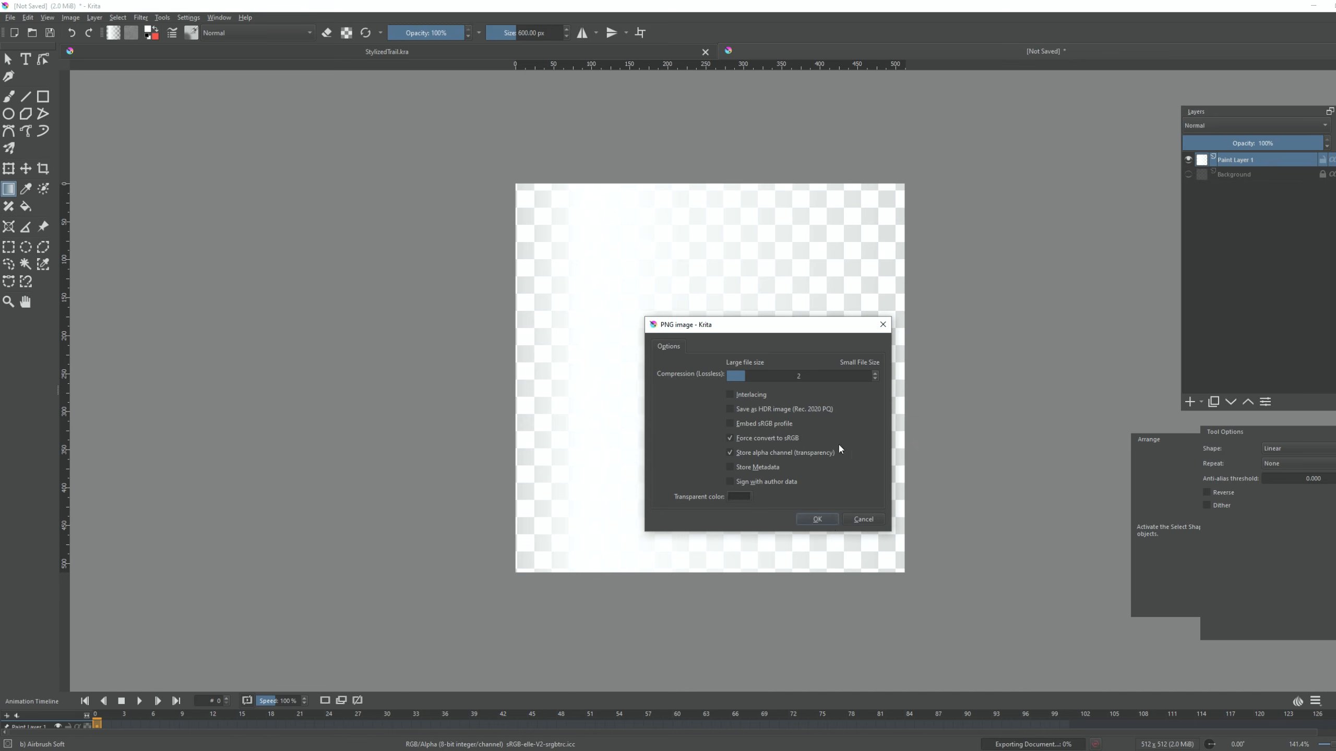
click(817, 518)
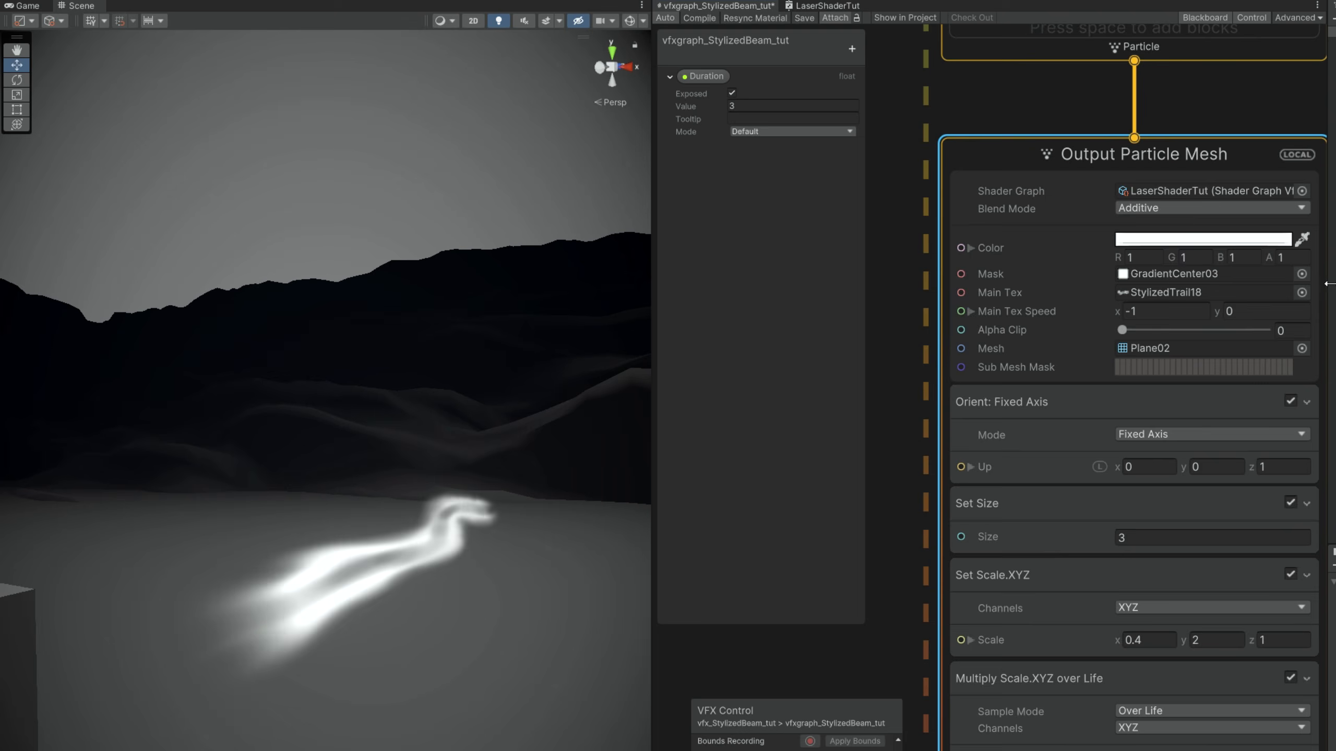
- Switch to Unity and, in Output Particle Mesh, set Mask to Gradient03_tut and Main Tex Speed X to -2
click(1301, 274)
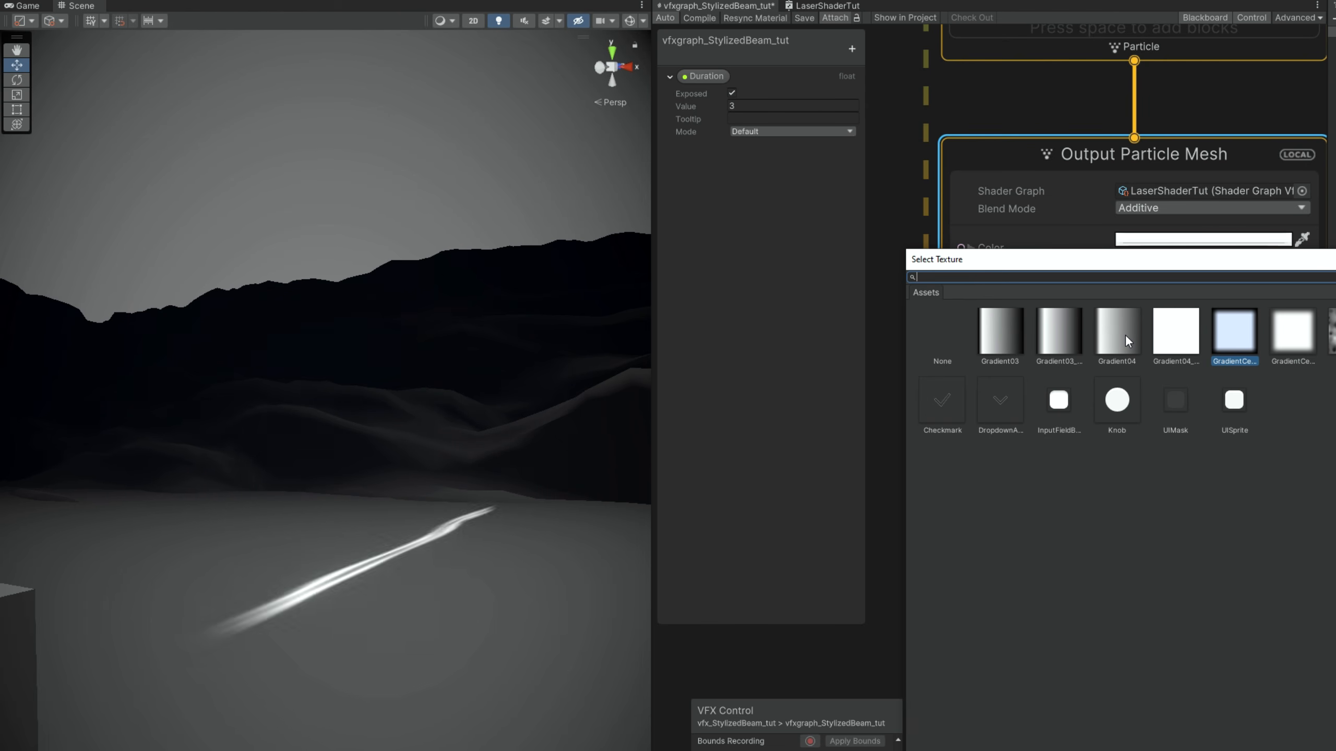
double_click(1056, 332)
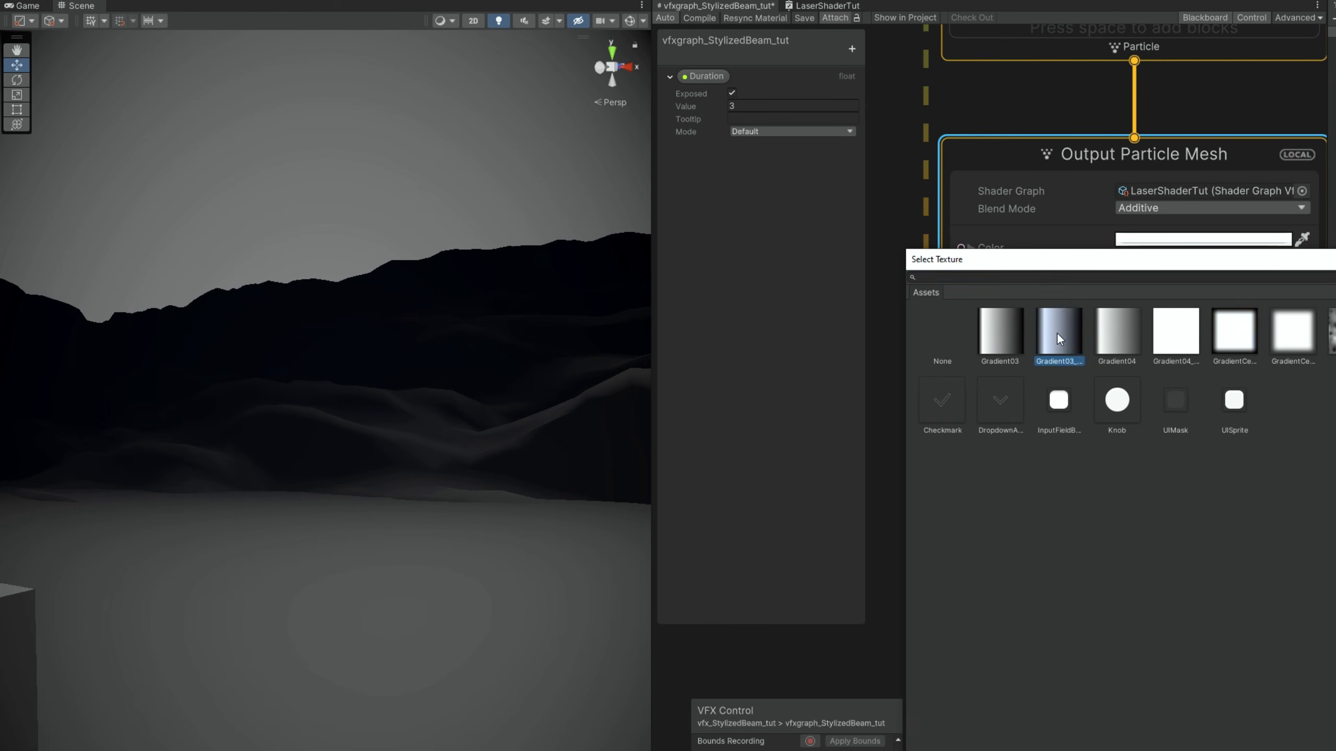
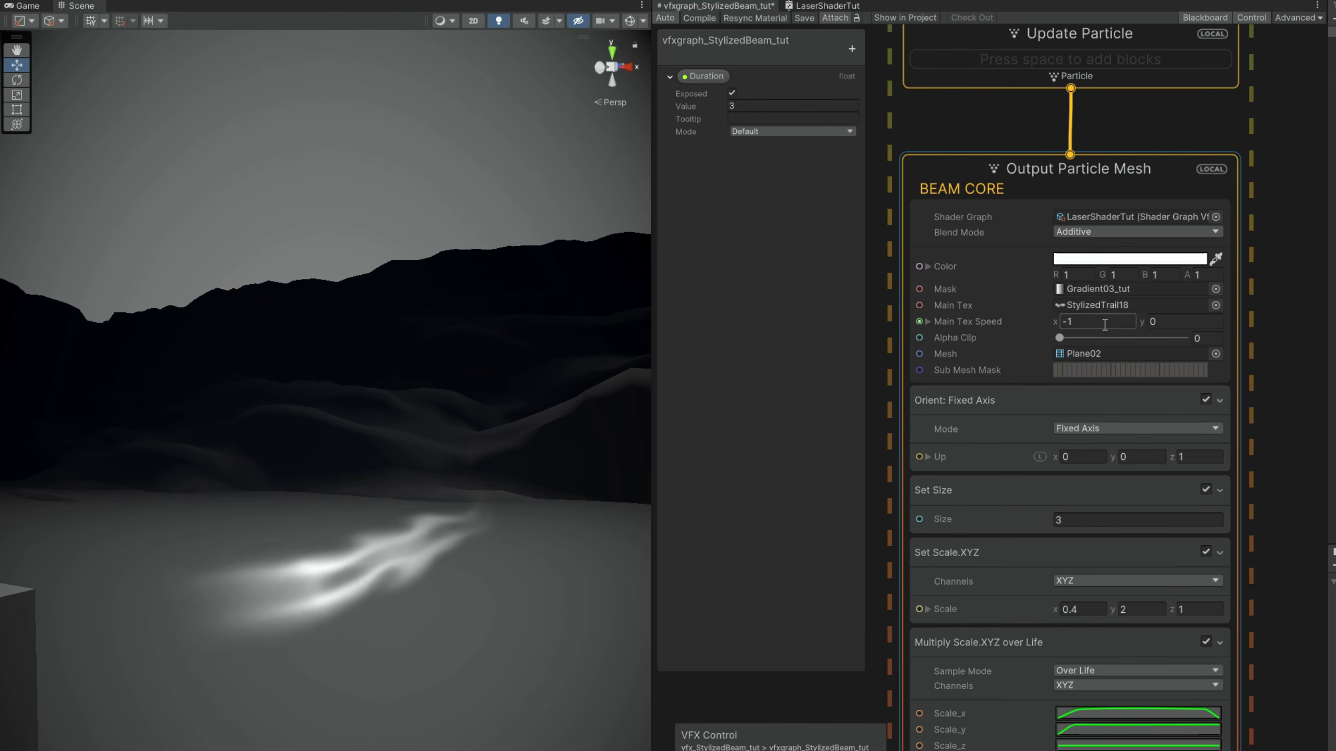
click(1098, 322)
text(-2)
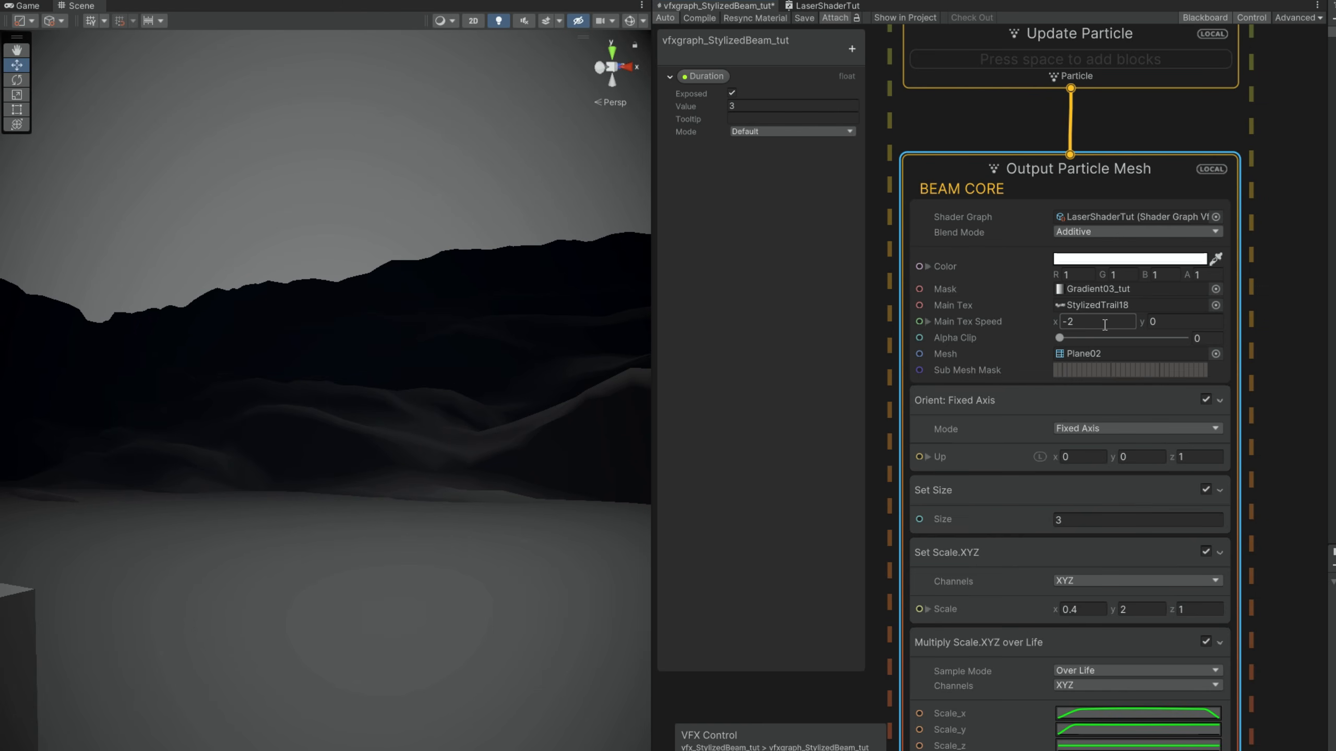
- Set the BEAM CORE output's Color to a bright HDR orange of about R 8.0361, G 1.781, B 0.378
scroll(1080, 258, up, 1)
click(1080, 259)
click(1229, 359)
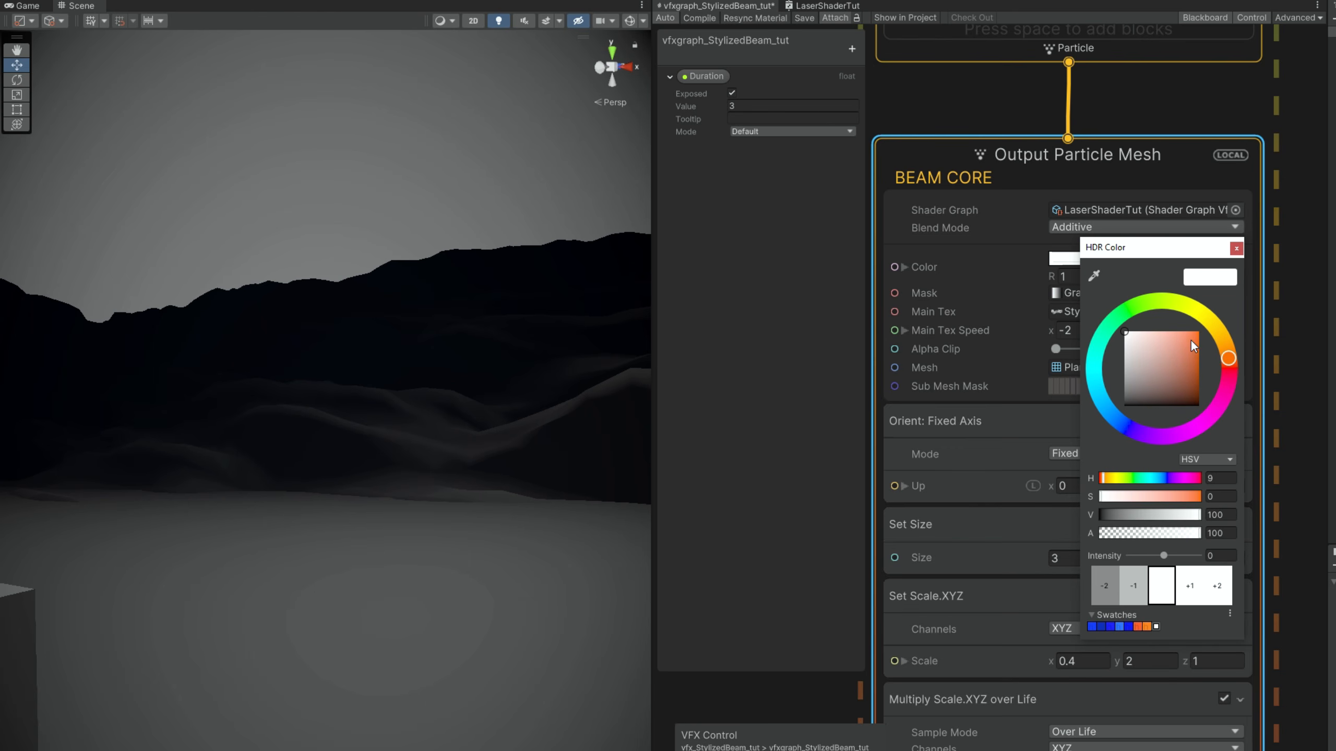
drag(1191, 340, 1195, 336)
drag(1163, 555, 1175, 557)
click(779, 748)
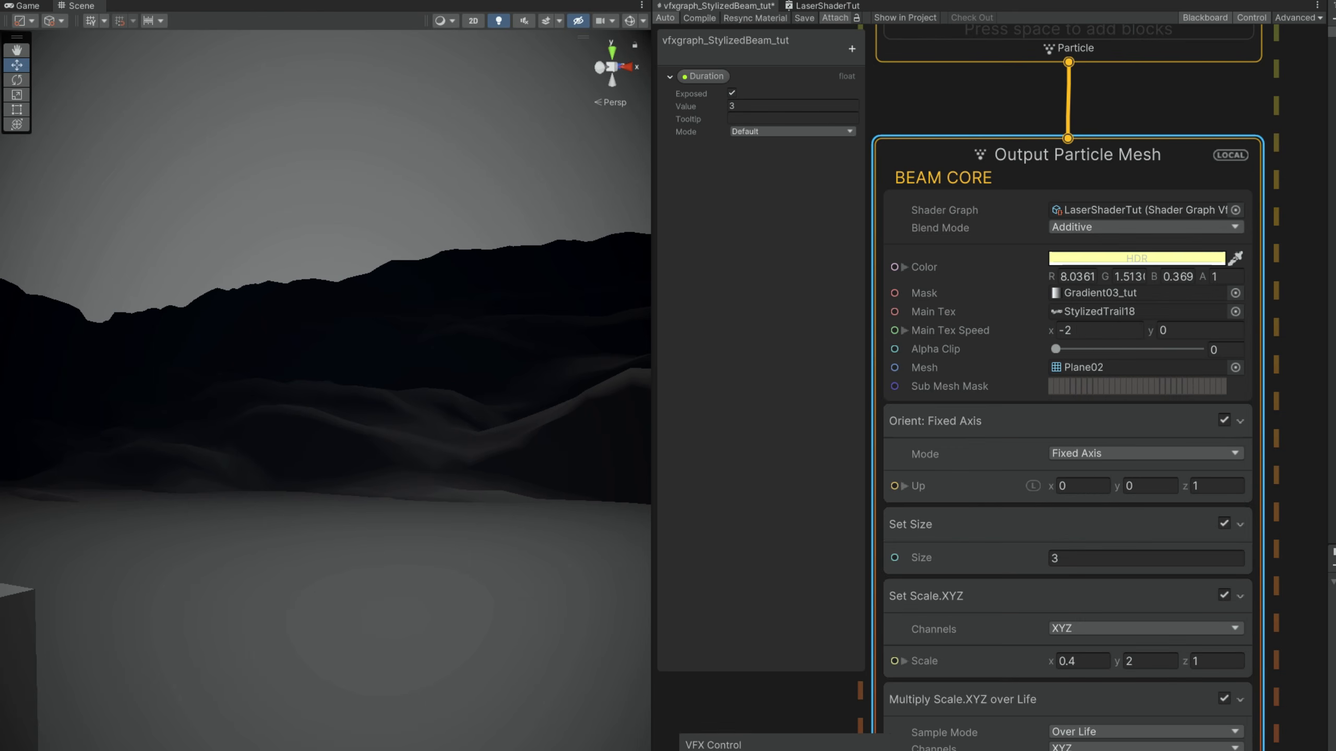
click(1154, 258)
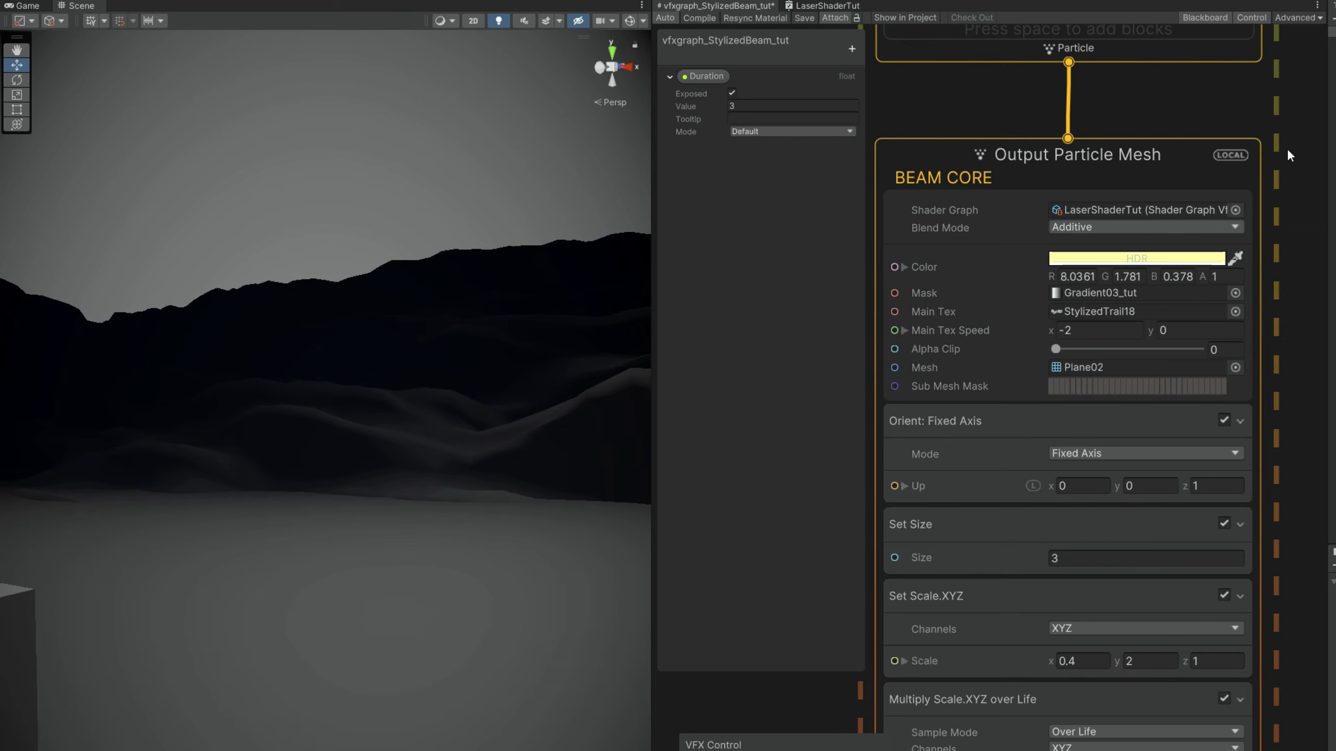
- Open the LaserShaderTut graph, widen its workspace and move the Time, Multiply and MainTexSpeed nodes below Tiling And Offset
click(823, 6)
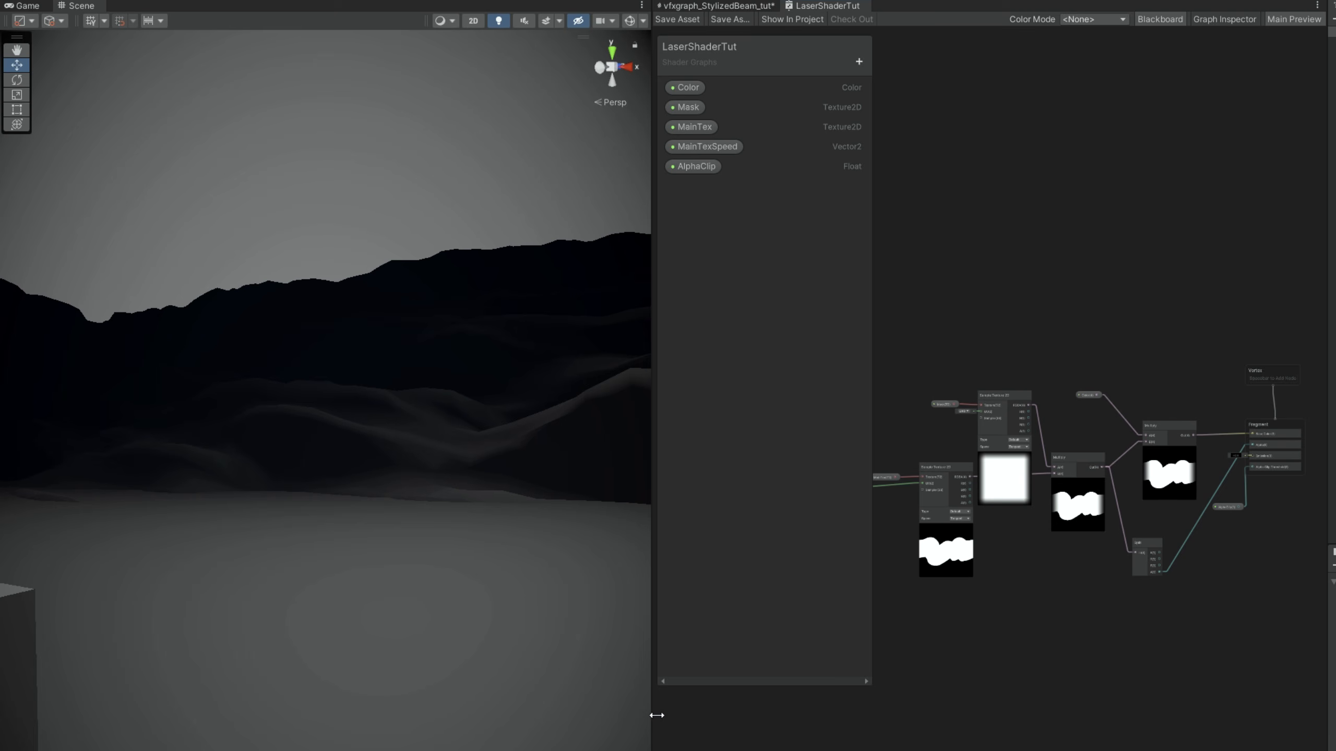
drag(652, 715, 303, 660)
scroll(752, 462, up, 3)
scroll(686, 553, up, 1)
middle_drag(687, 553, 928, 582)
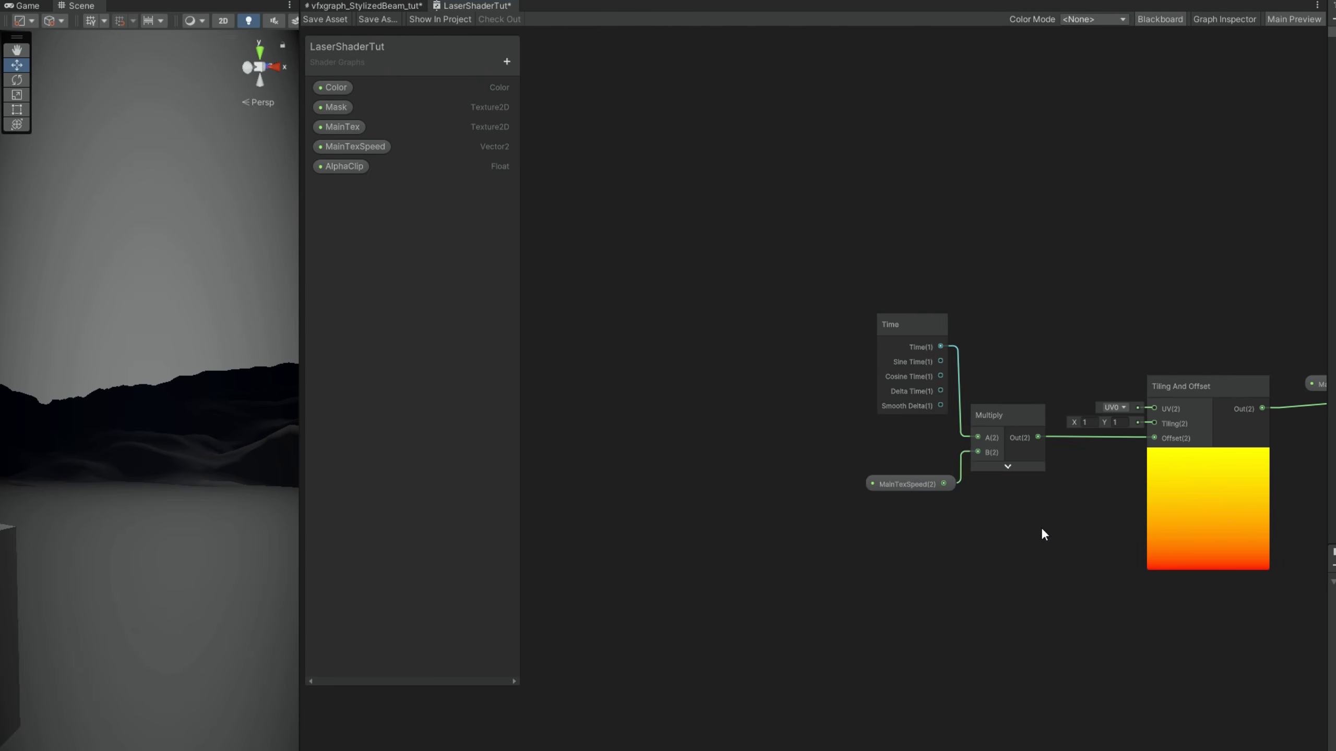
drag(1041, 527, 976, 627)
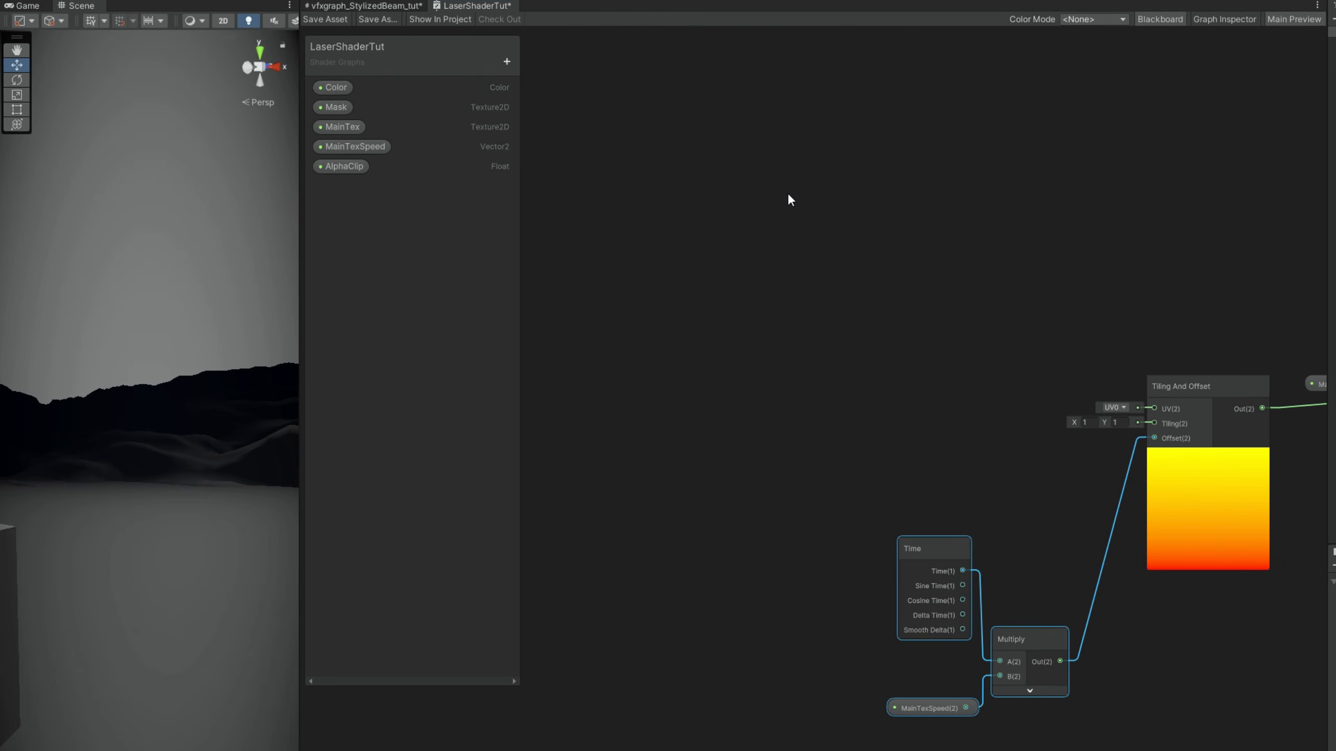
- Add a Lerp node above the Time node, try a T value of 0.2 and reset T to 0
key(space)
text(lerp)
key(Return)
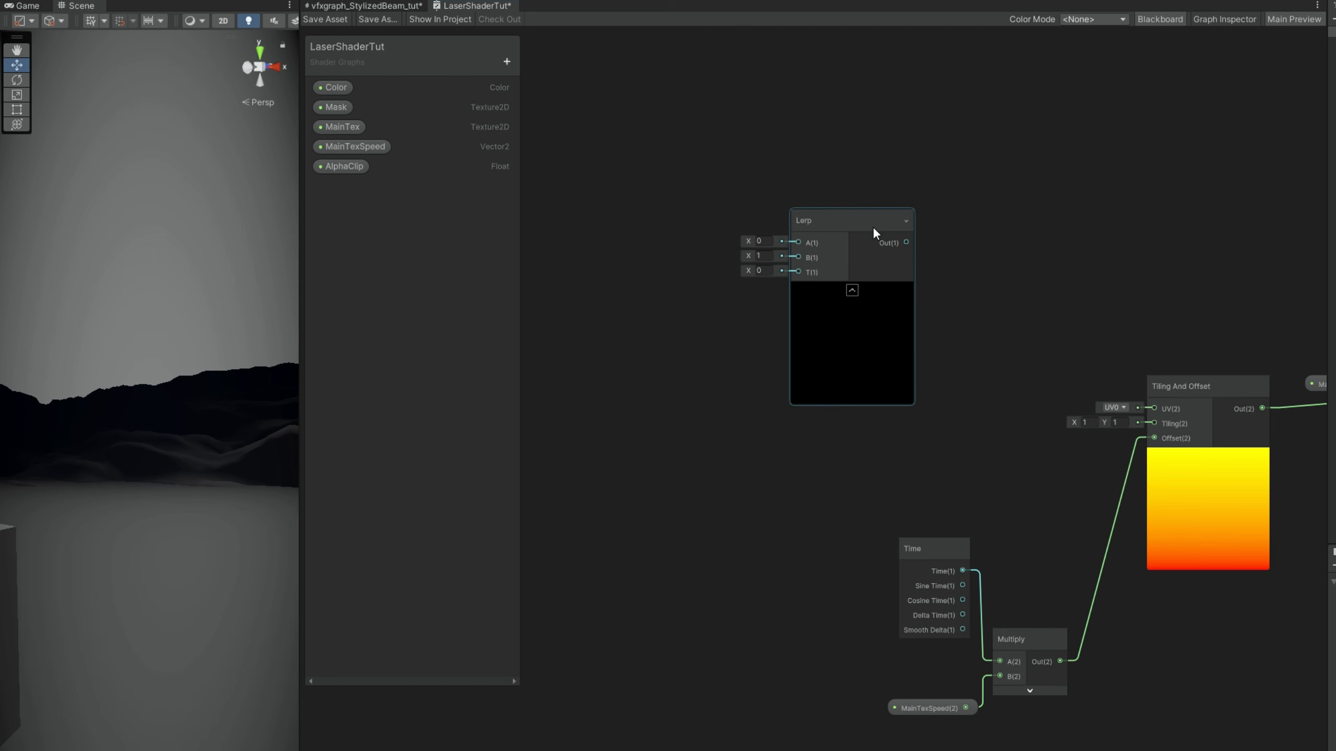
drag(874, 230, 988, 276)
scroll(890, 323, up, 1)
text(.2)
key(Return)
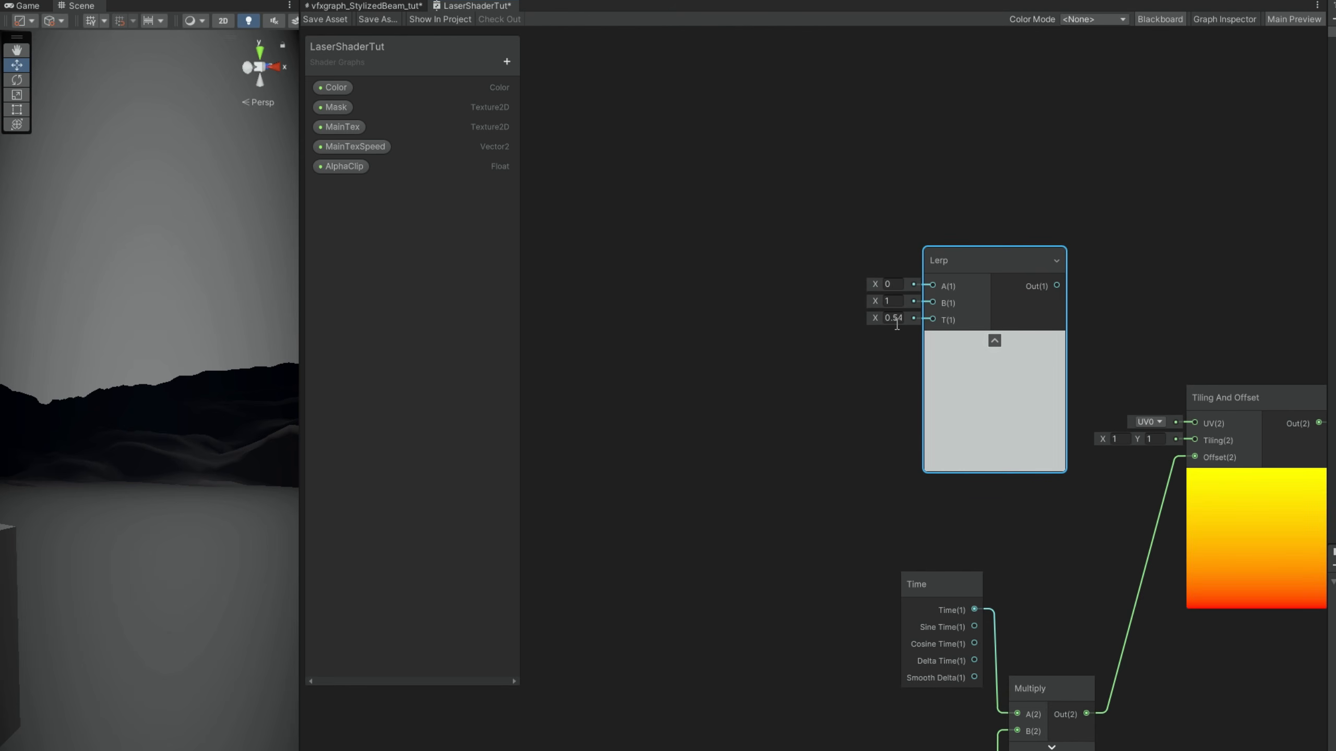
click(893, 320)
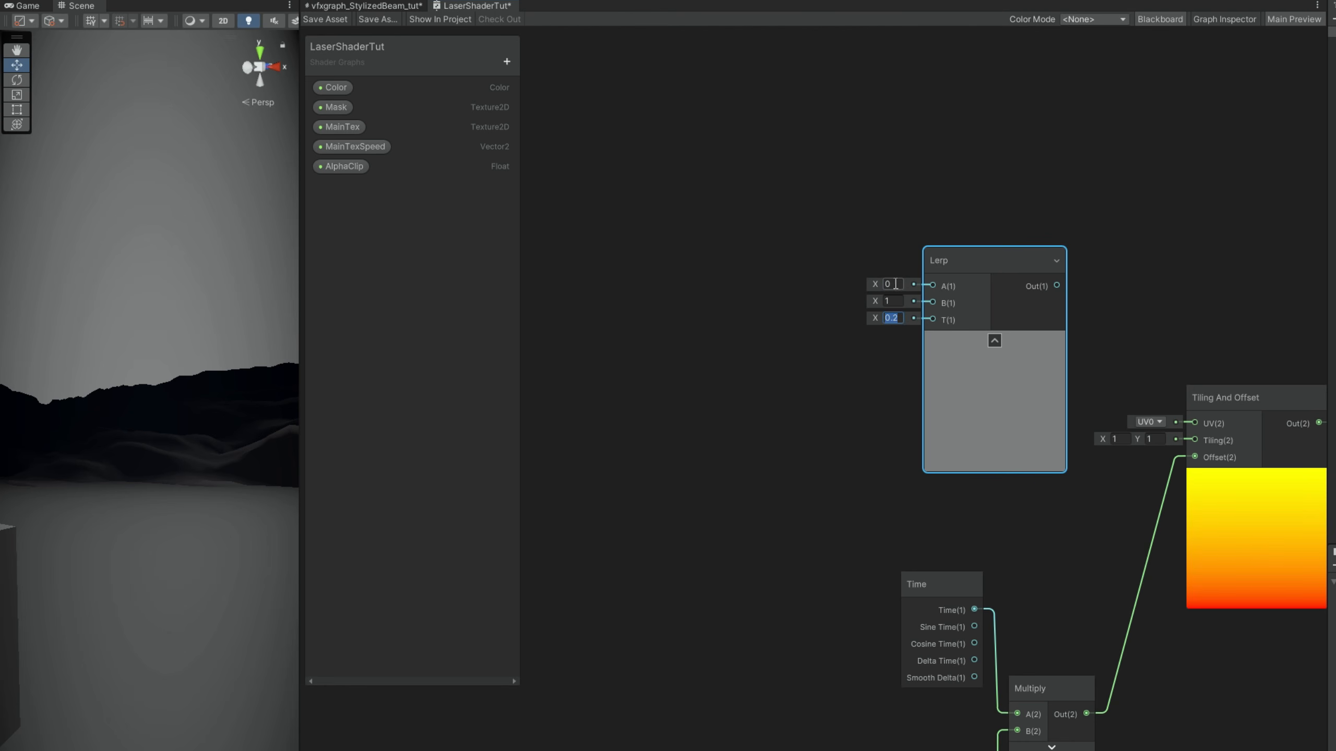
text(0)
- Add a UV node, connect its output to the Lerp's A input and collapse its preview
click(799, 283)
middle_drag(799, 284, 849, 278)
key(space)
text(uv)
key(Return)
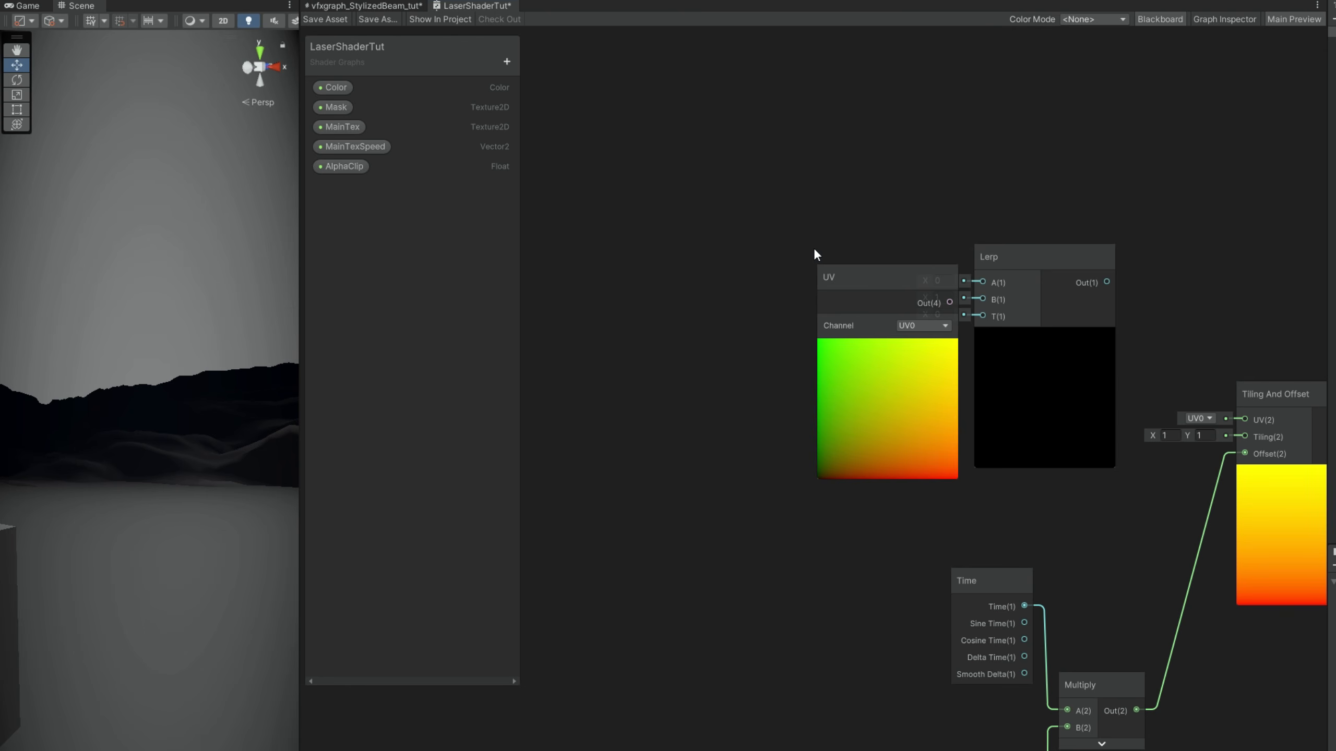
drag(891, 272, 982, 282)
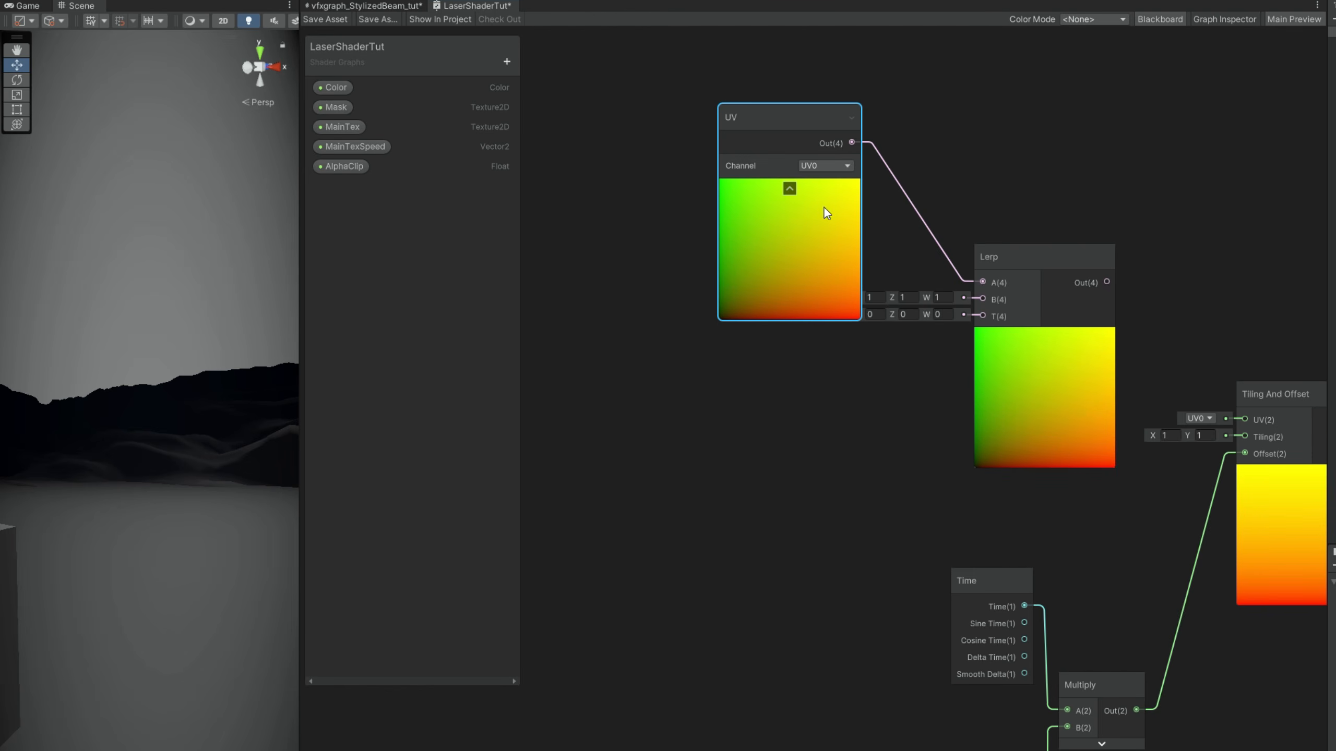
click(788, 189)
drag(770, 137, 806, 160)
middle_drag(719, 307, 785, 314)
- Add a Simple Noise node with Scale 30, connect it to the Lerp's B input and arrange it below the UV node
click(646, 316)
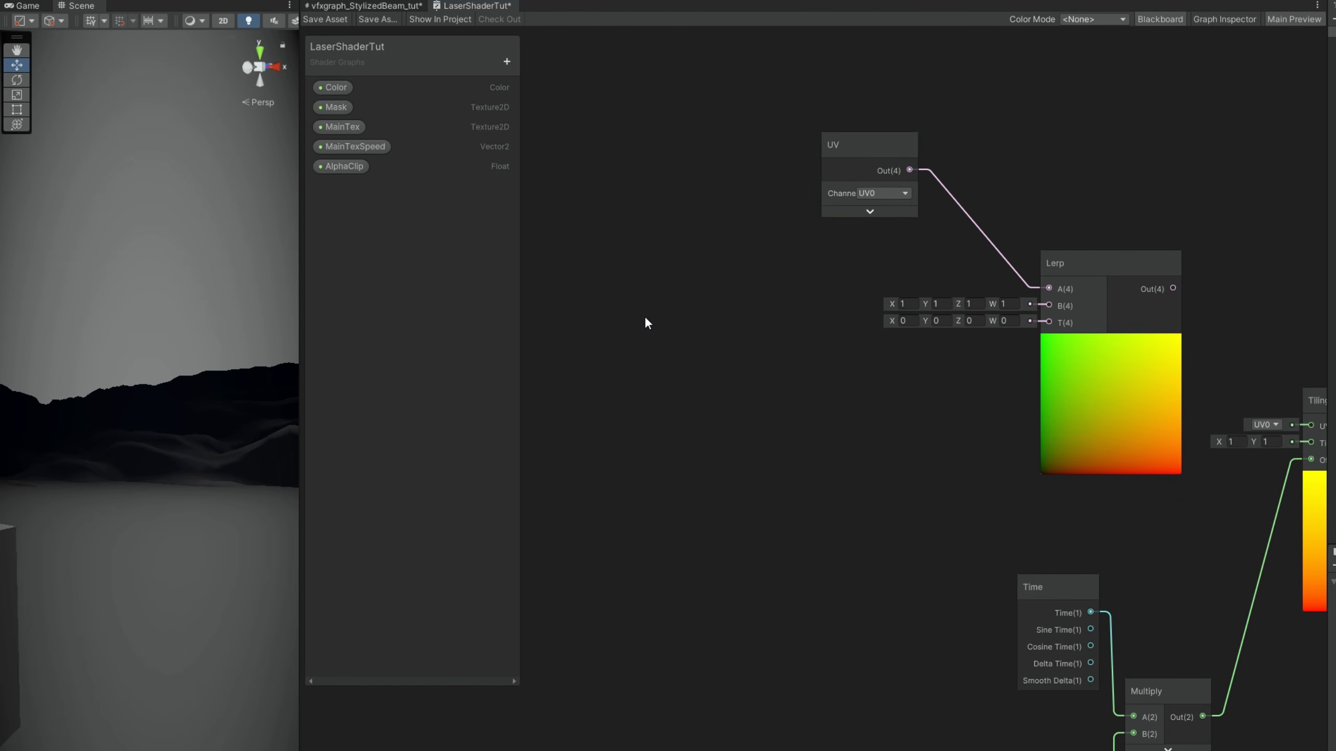
key(space)
text(simple noise)
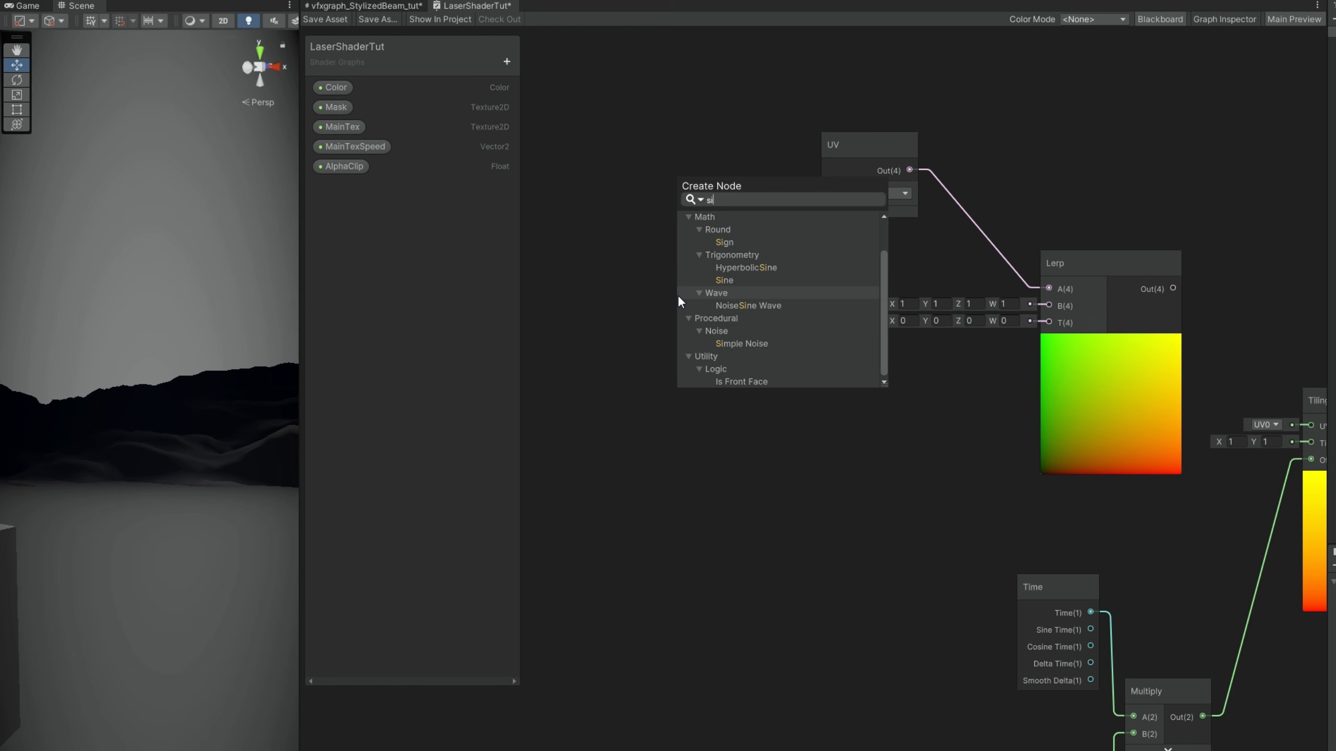
key(Return)
double_click(648, 366)
text(30)
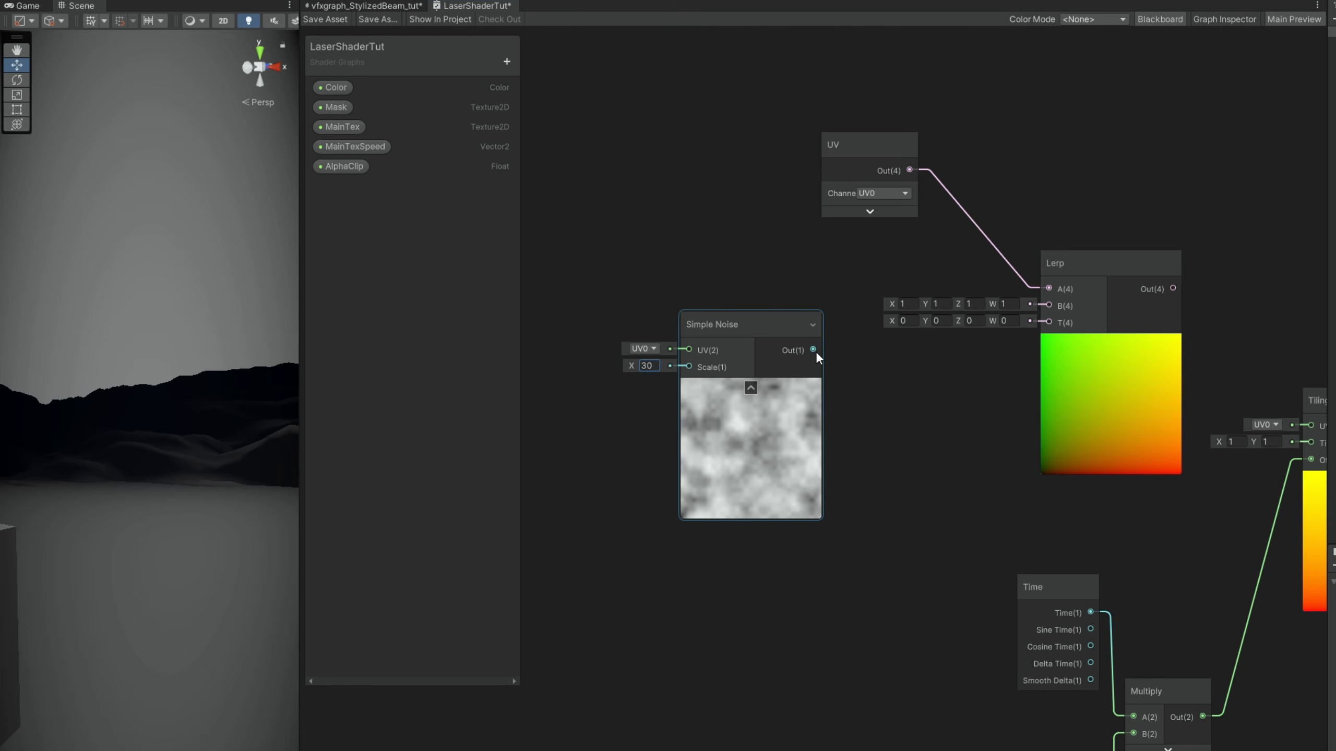
drag(813, 350, 1046, 306)
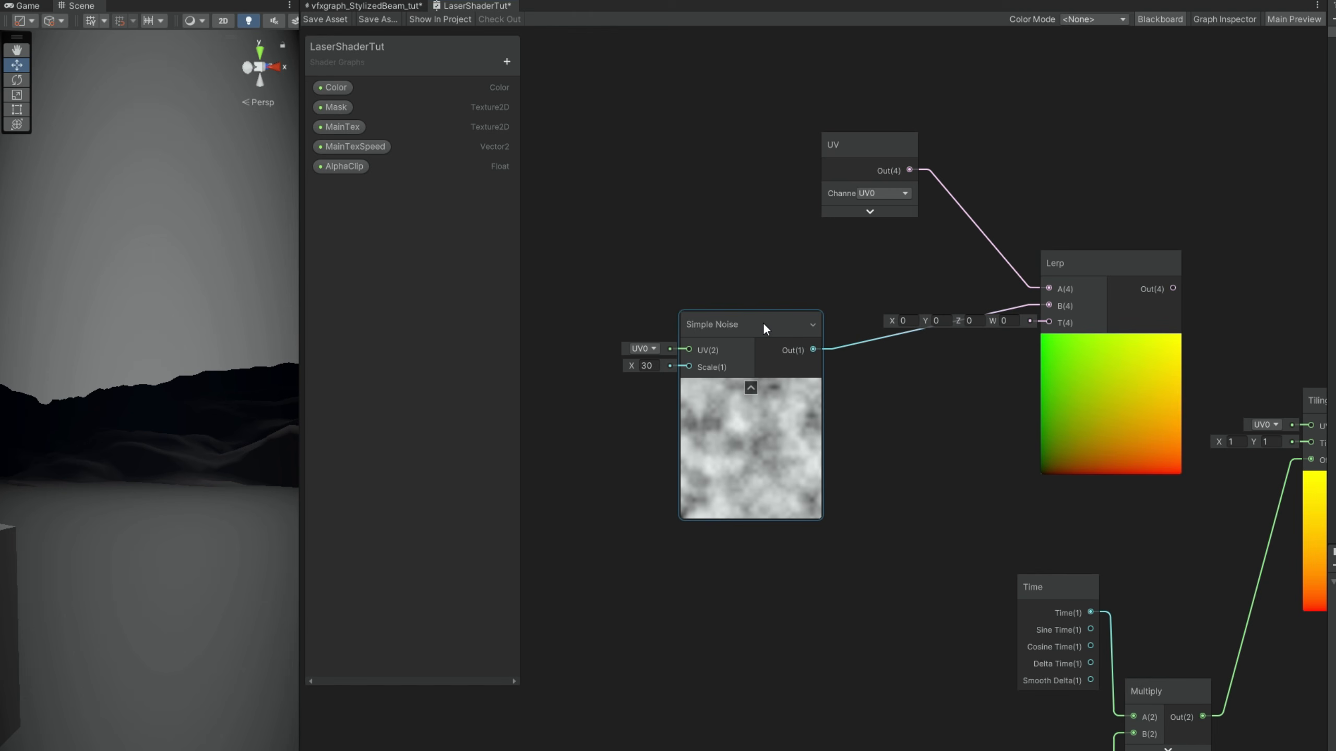
drag(762, 323, 801, 278)
middle_drag(712, 228, 822, 235)
drag(972, 158, 885, 153)
- Add a Tiling And Offset node beside the Simple Noise node's inputs
click(614, 258)
middle_drag(614, 257, 715, 262)
key(space)
text(ti)
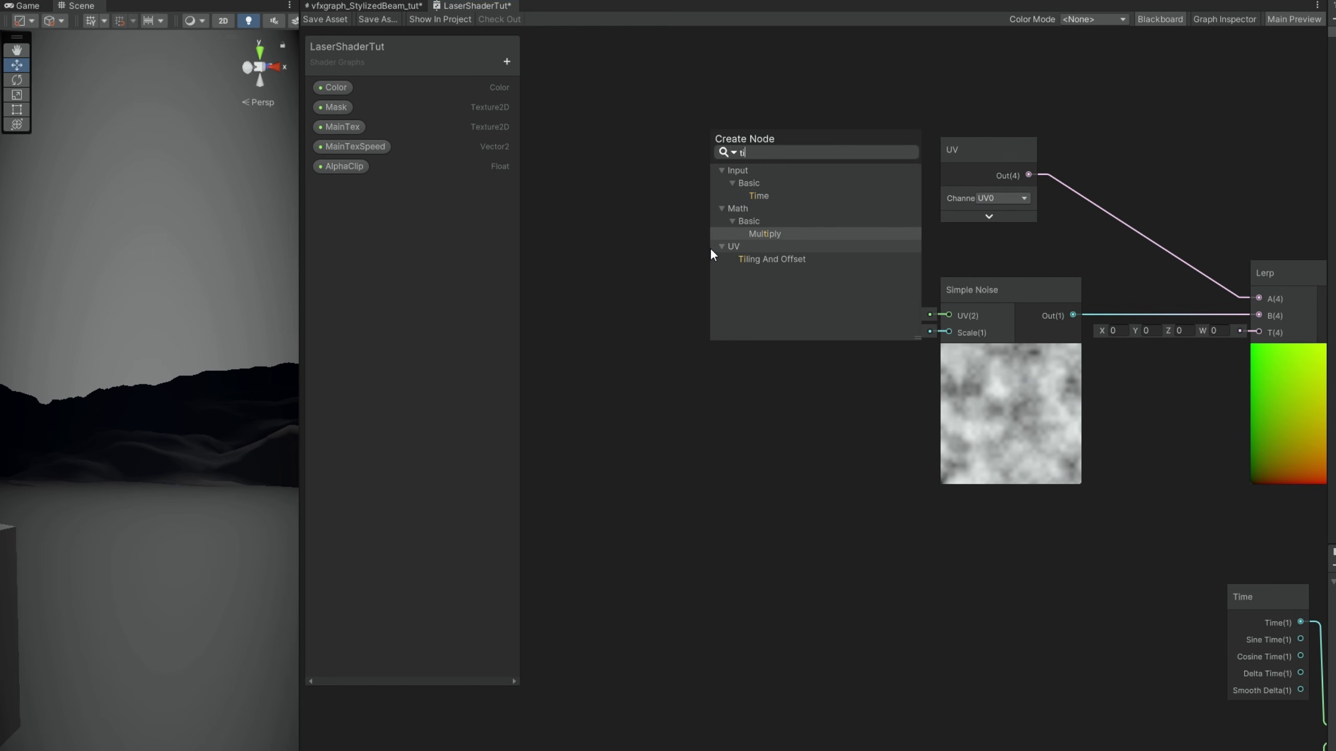
key(Down)
key(Down)
key(Return)
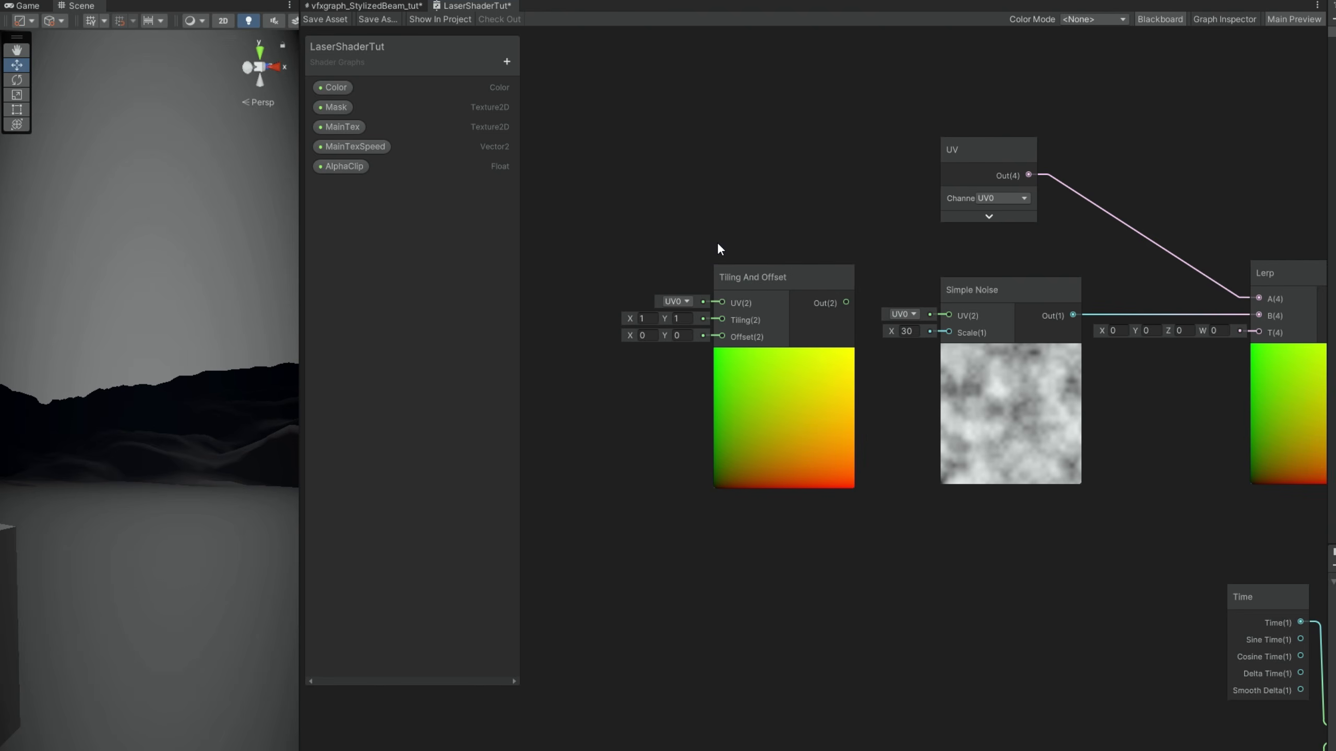
- Add a Time node and a Multiply node below the new Tiling And Offset, and connect Time to the Multiply's A input
middle_drag(718, 244, 882, 220)
key(space)
text(time)
key(Return)
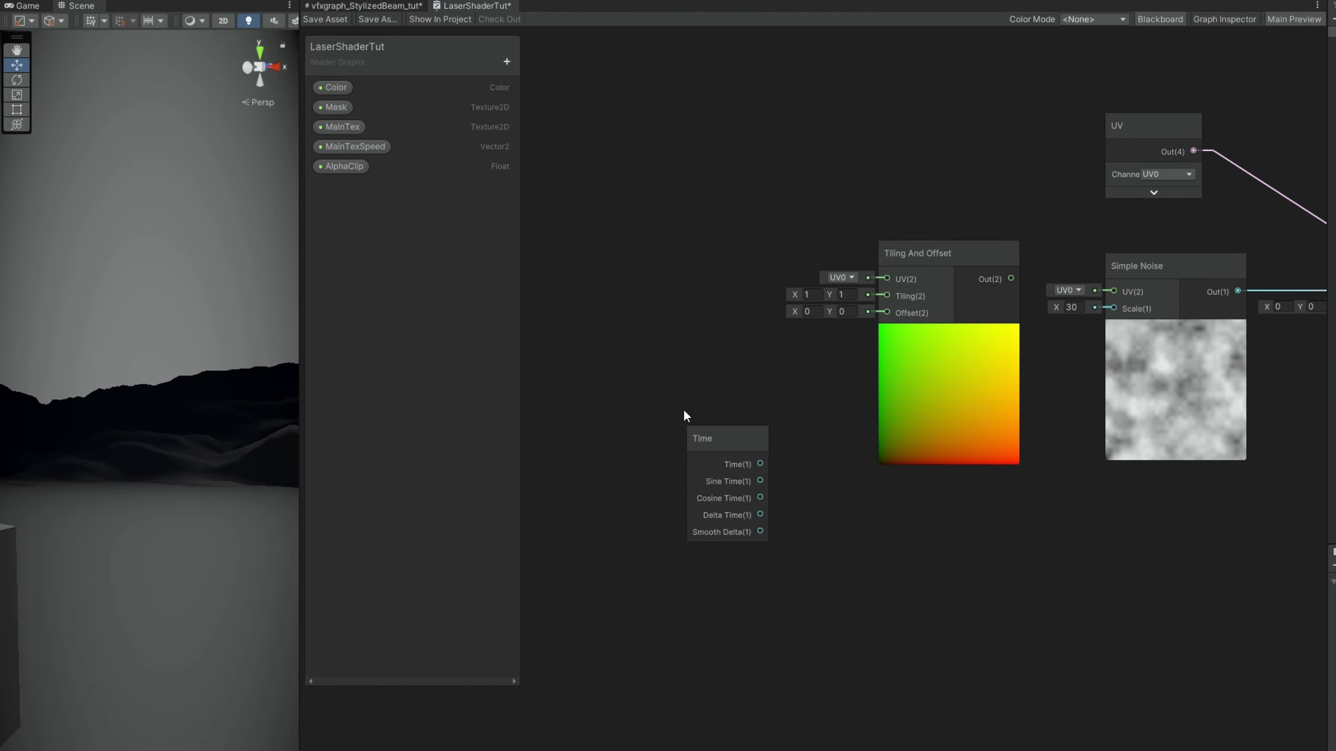
key(space)
text(u)
key(BackSpace)
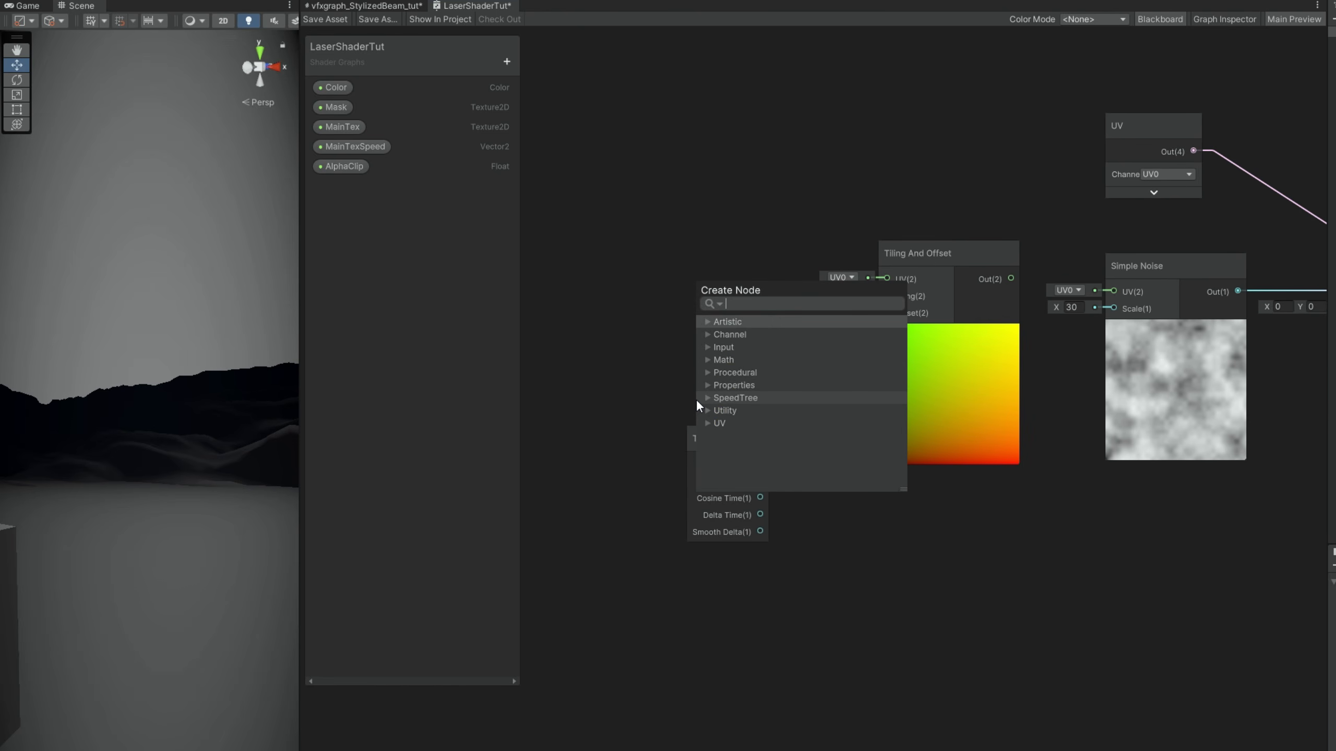
text(mul)
key(Return)
drag(705, 431, 775, 562)
- Add a Vector 2 property named DistortionSpeed and connect it to the B input of the new Multiply node
click(506, 61)
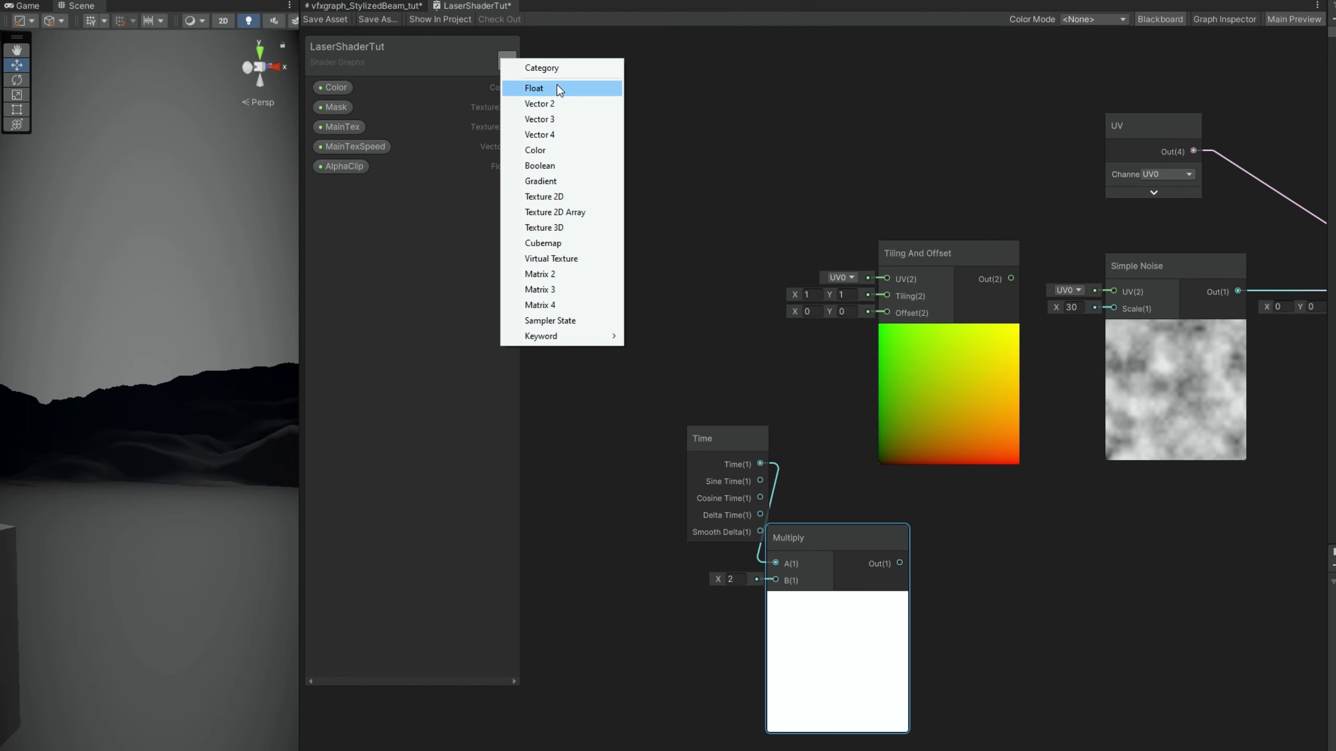
click(564, 110)
text(Di)
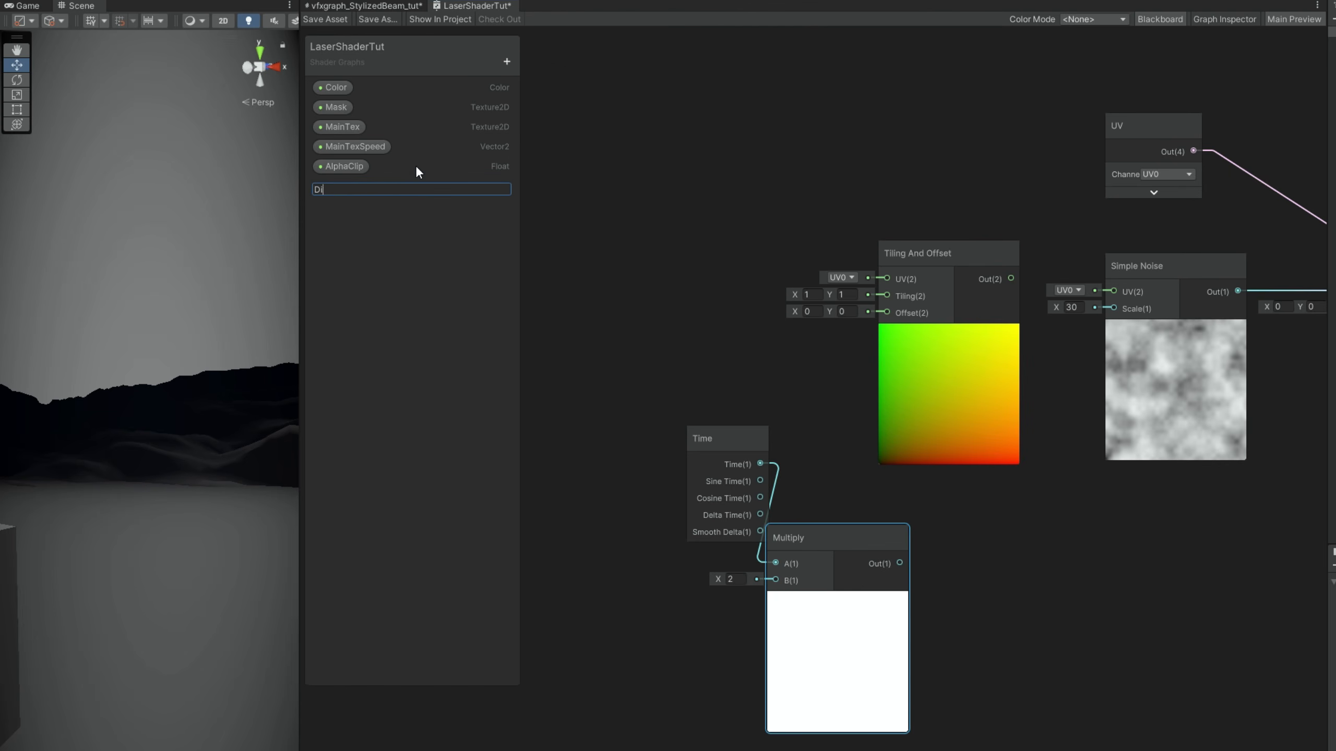
text(stortionSpeed)
key(Return)
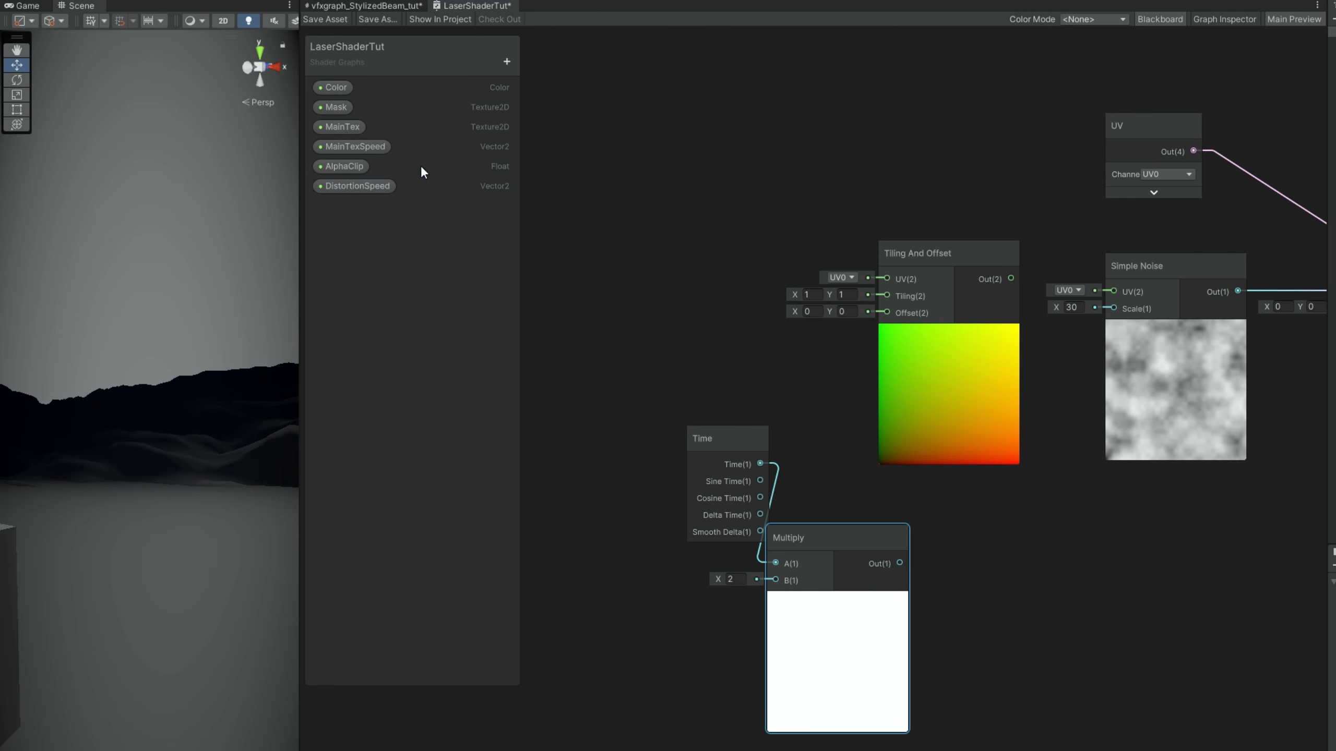
drag(371, 188, 776, 580)
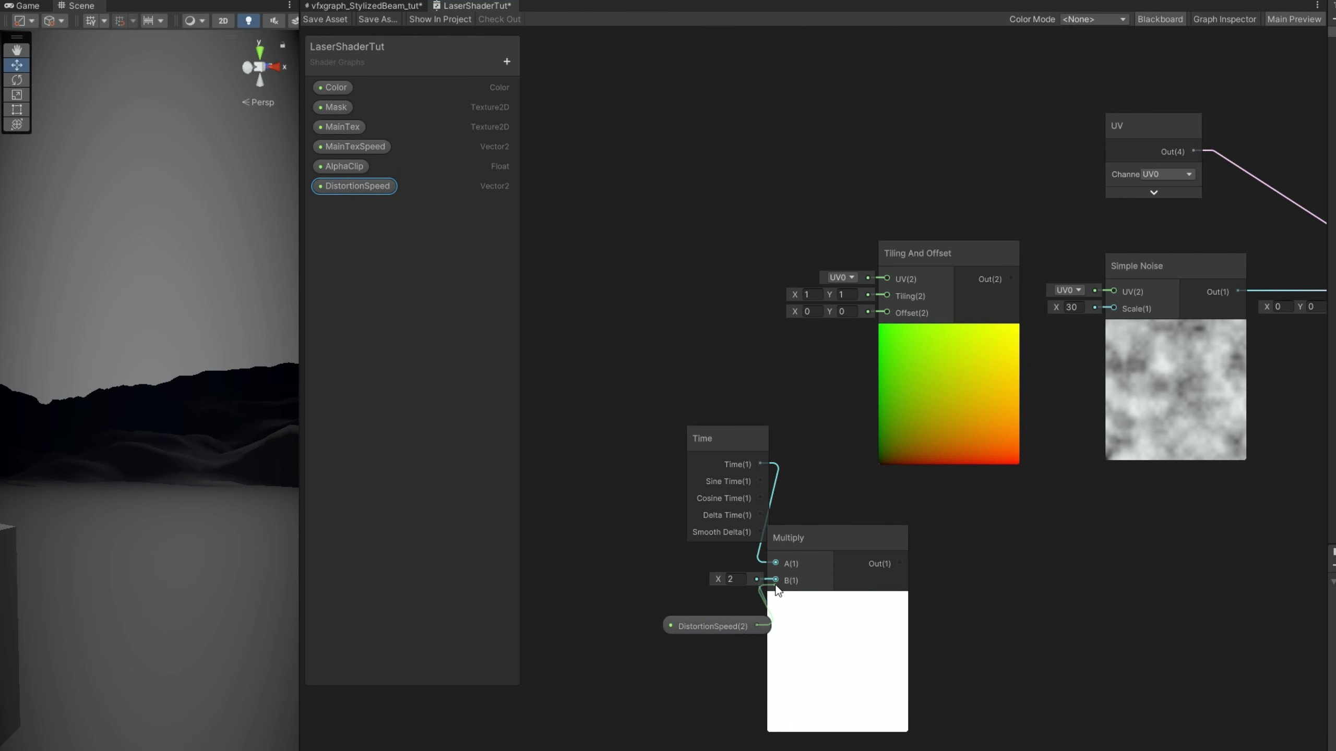
- Connect the Multiply output to the Tiling And Offset's Offset, feed its output into the Simple Noise's UV, and arrange the source nodes
drag(714, 618, 696, 612)
drag(896, 545, 887, 312)
drag(711, 461, 694, 473)
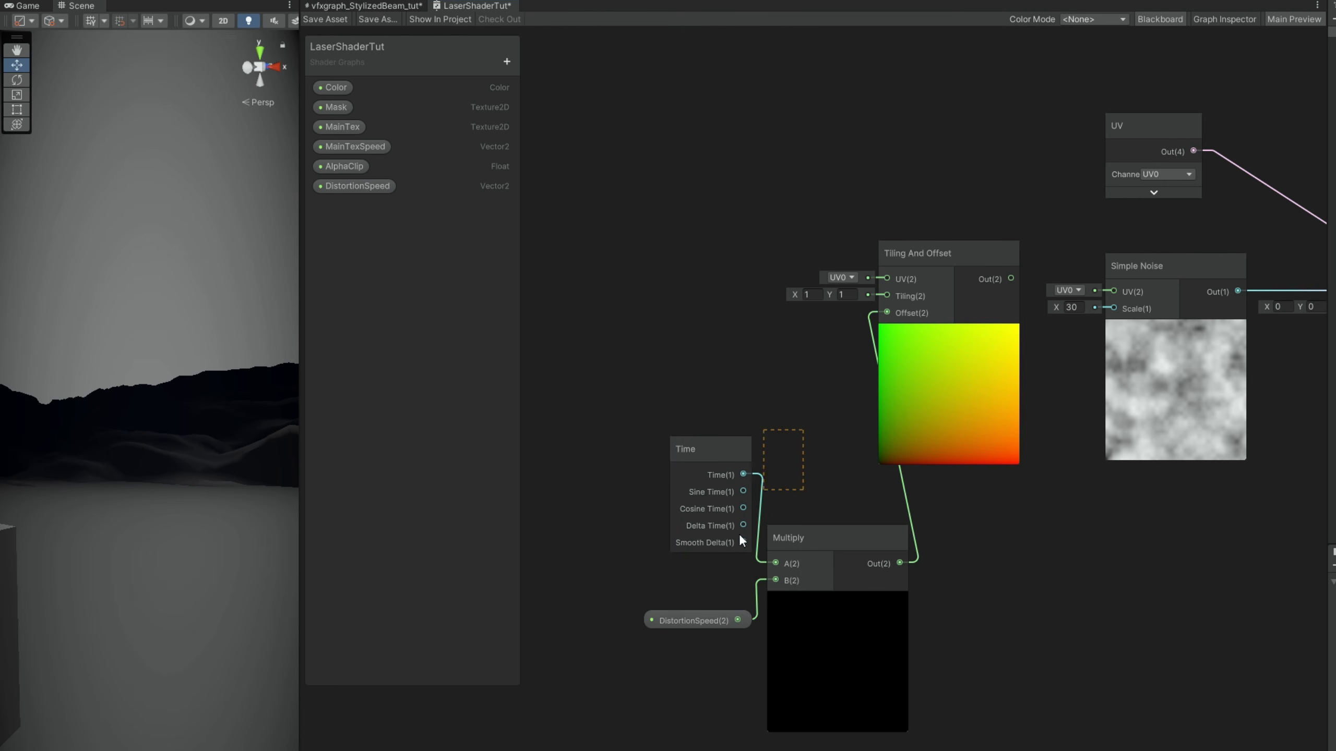
drag(817, 576, 738, 360)
drag(1010, 278, 1113, 291)
- Add a Float property named DistortionAmount and move it above DistortionSpeed in the property list
middle_drag(1080, 475, 762, 486)
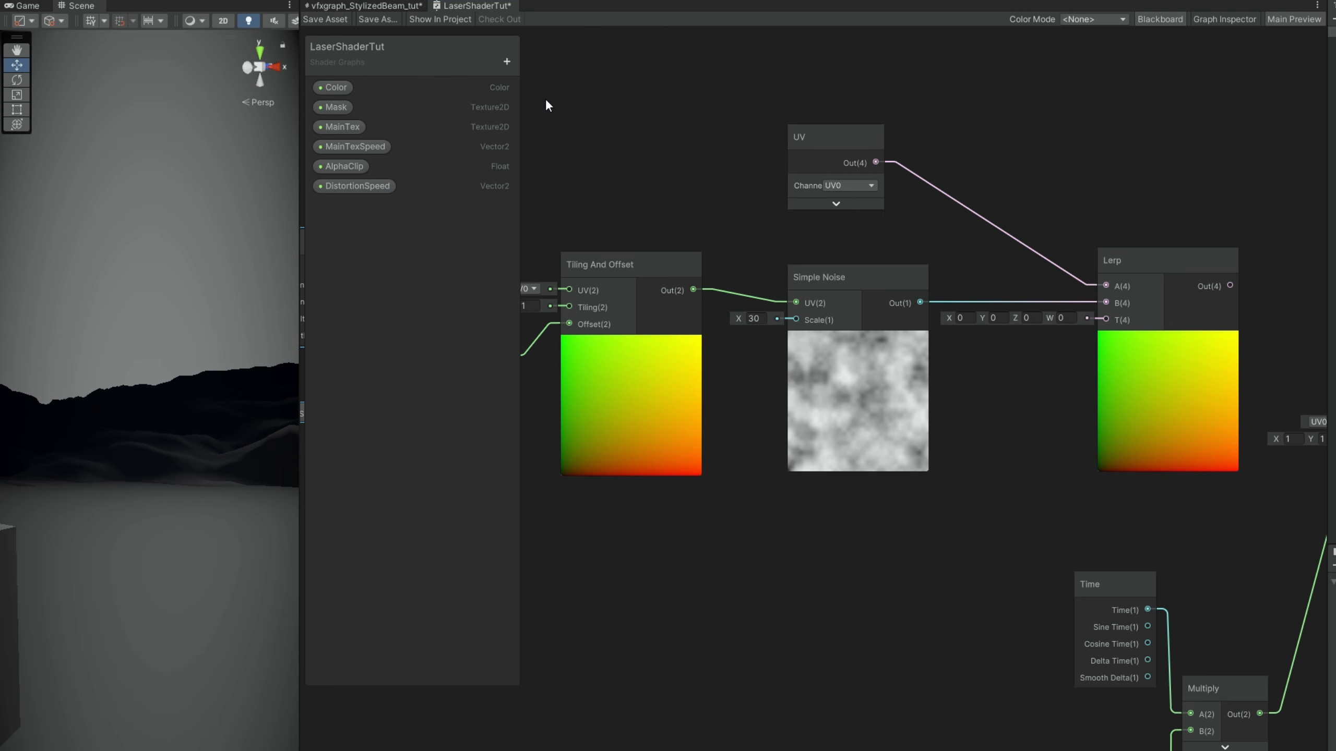
click(506, 61)
click(578, 91)
text(DistortionAmount)
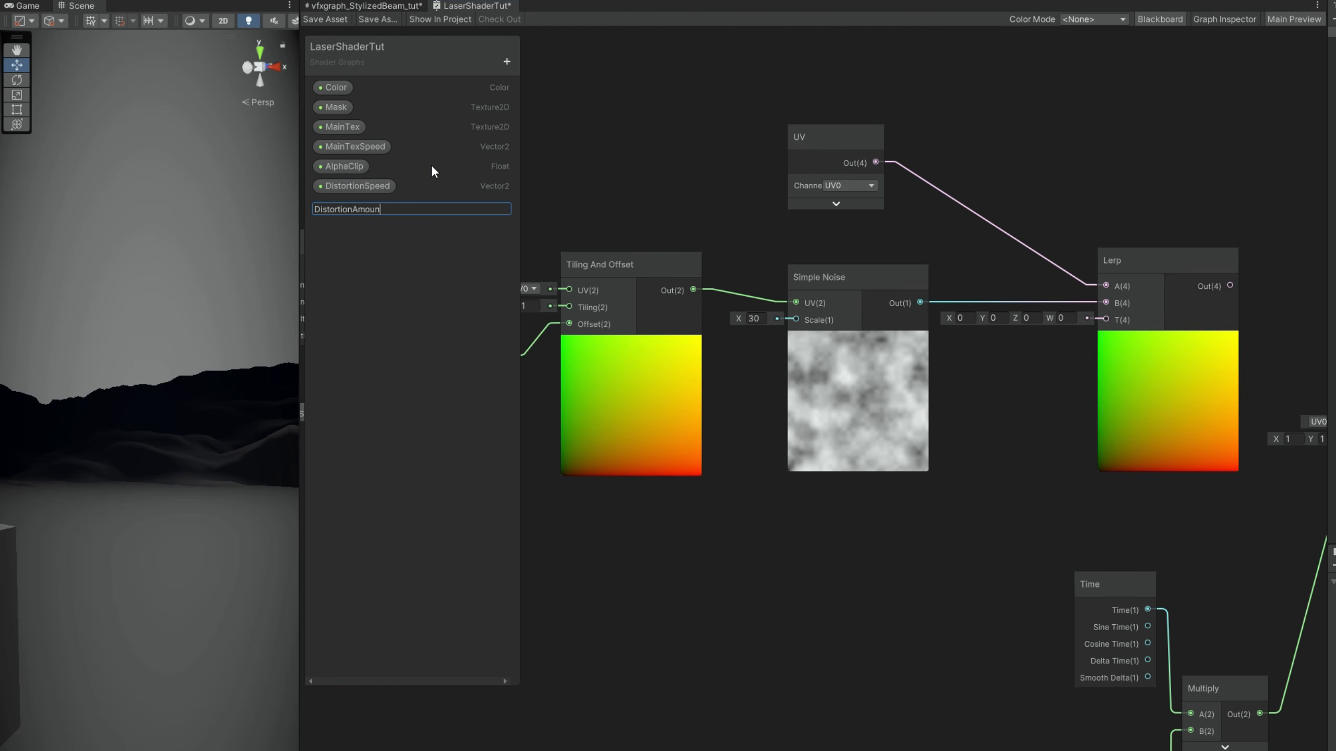
key(Return)
click(369, 207)
drag(369, 208, 371, 184)
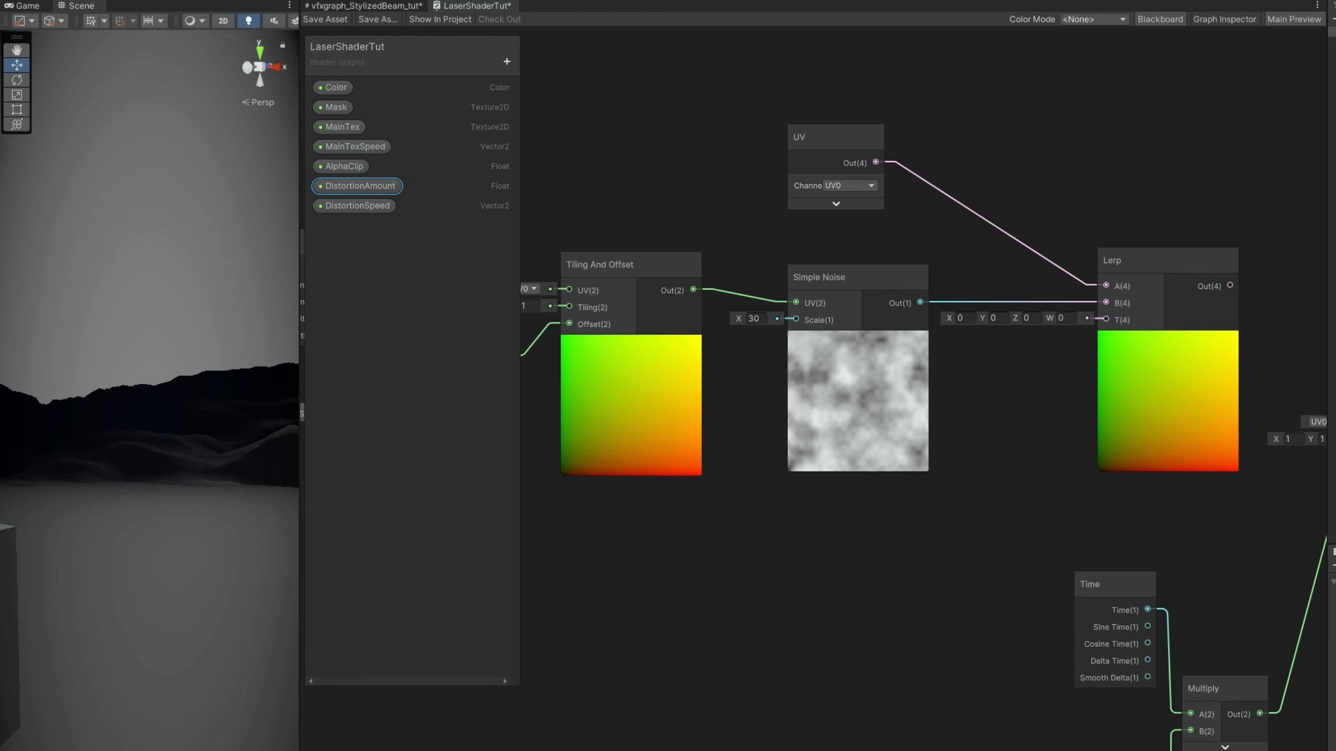
- Change the DistortionAmount property's mode to Slider
click(1220, 19)
click(1241, 164)
click(1249, 196)
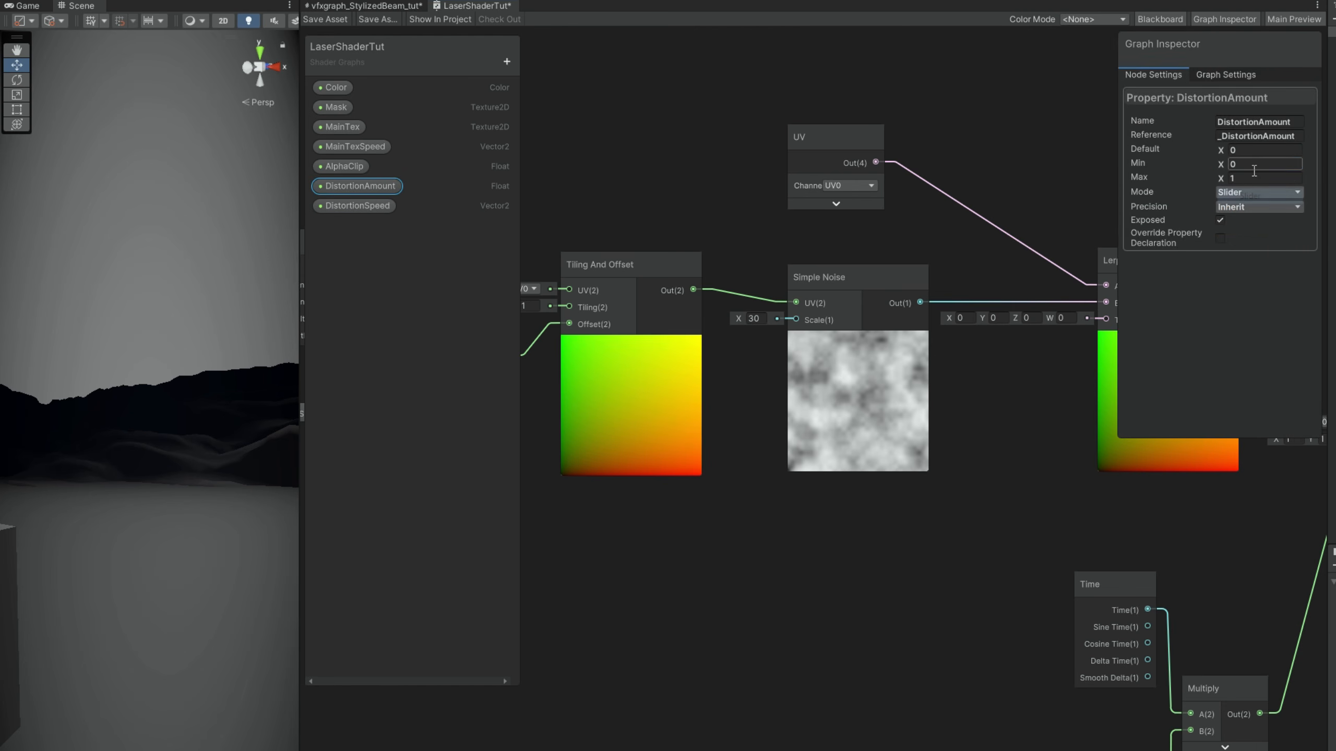
click(575, 206)
- Place DistortionAmount in the graph, connect it to the Lerp's T input and position it below the Simple Noise's output wire
drag(349, 193, 1038, 376)
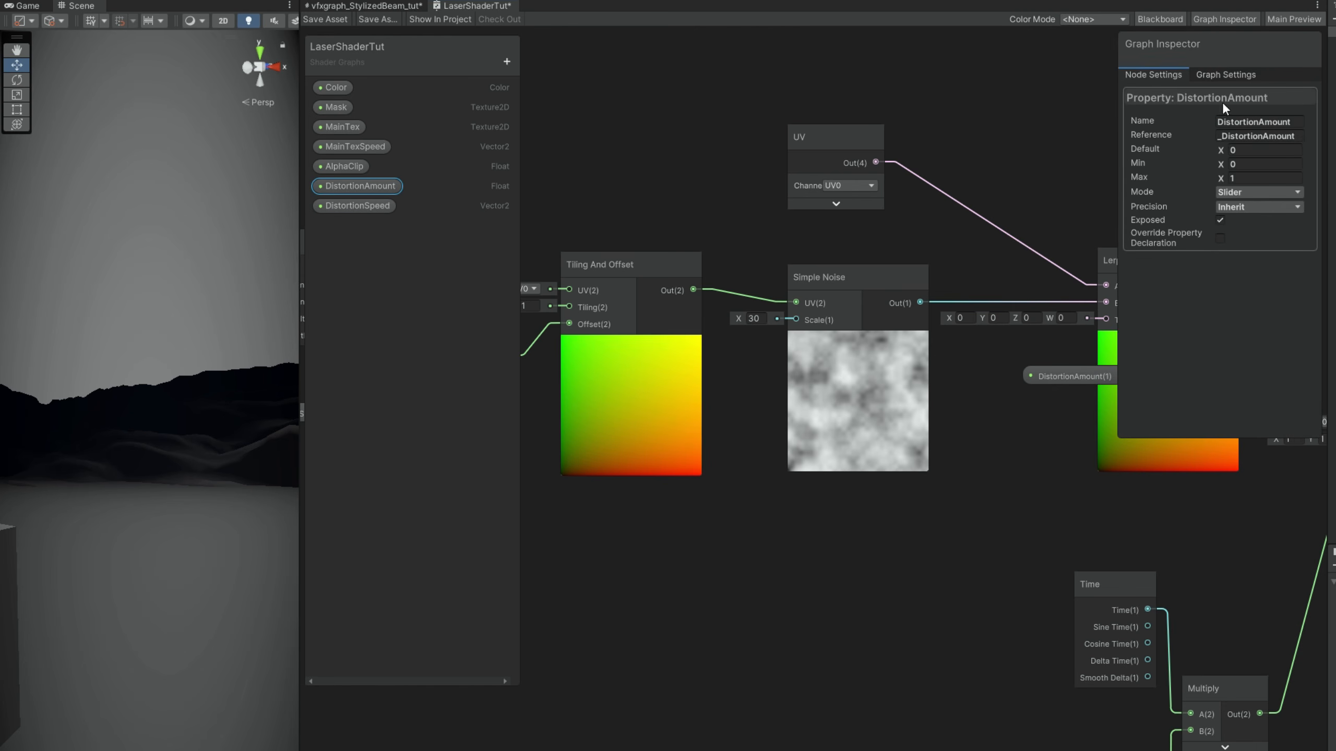
click(1224, 19)
drag(1119, 375, 1106, 319)
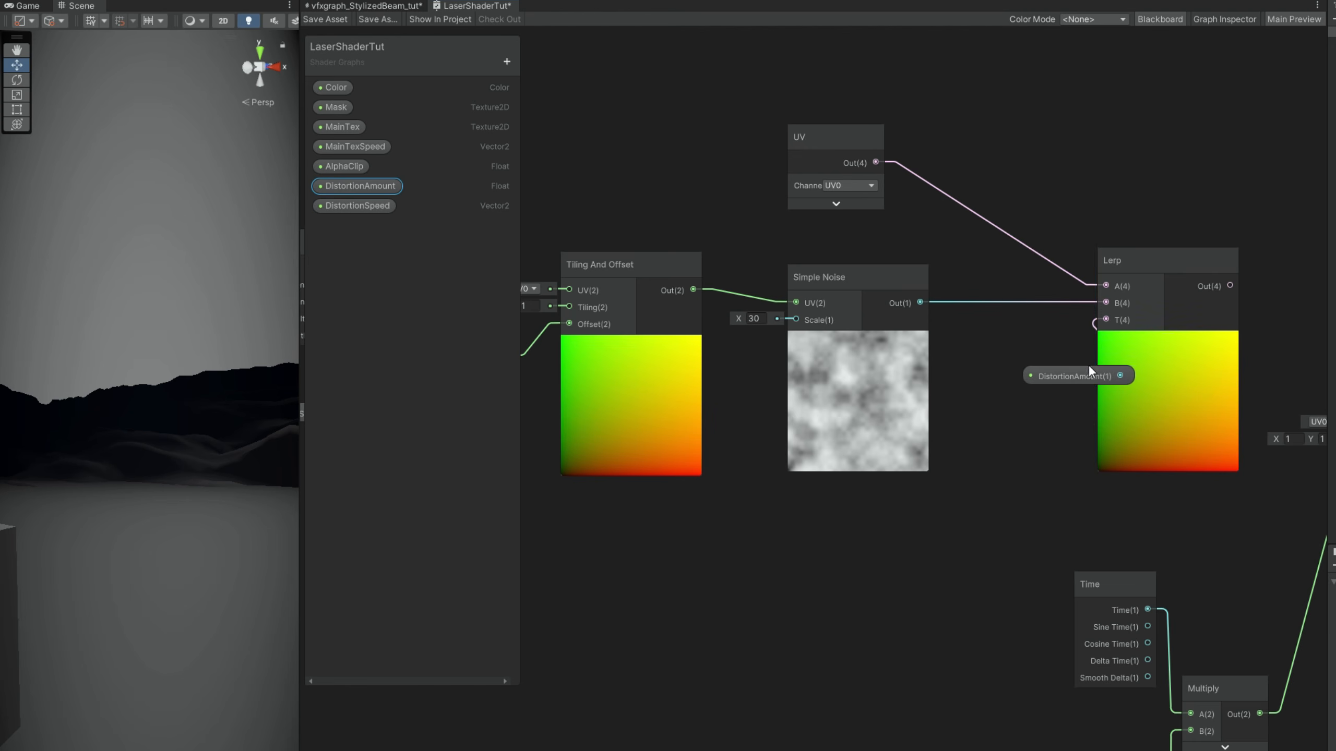
drag(1076, 383, 1014, 478)
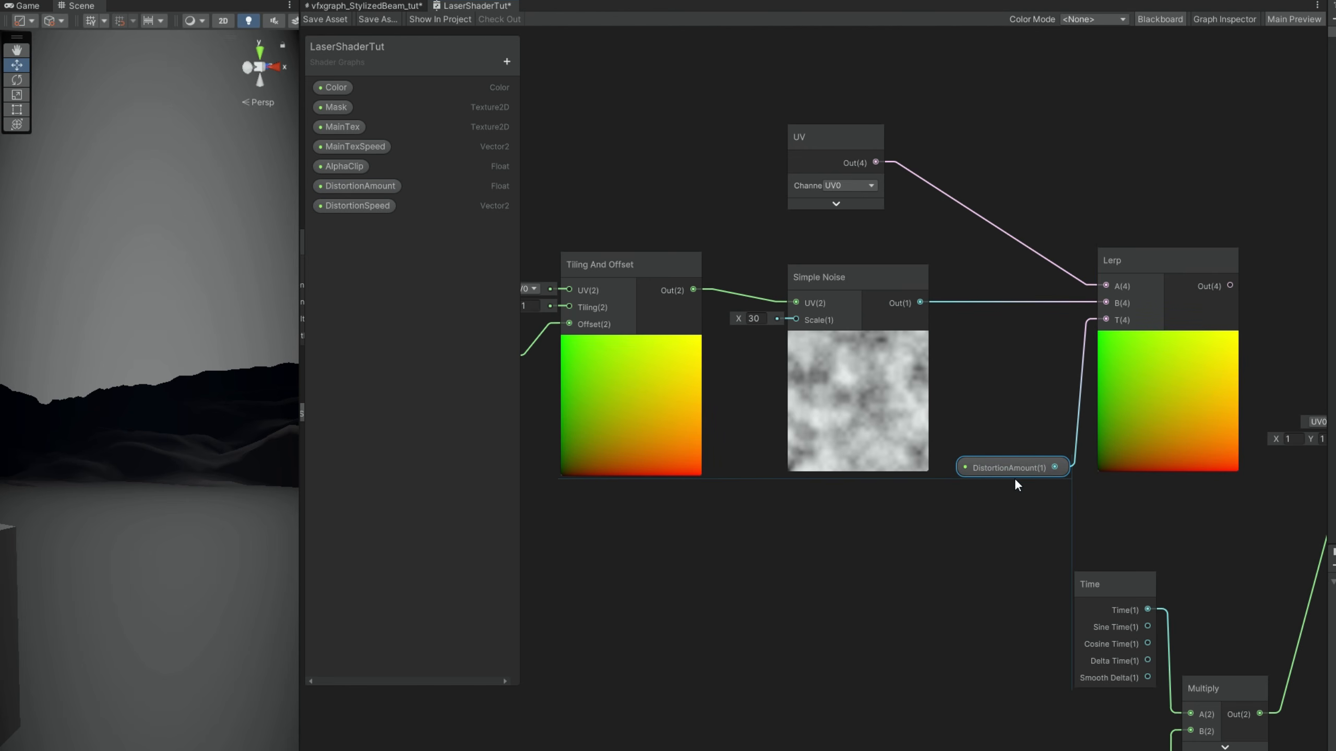
- Add a Float property named DistortionScale with default 30 and connect it to the Simple Noise's Scale input
click(504, 61)
click(541, 78)
text(DistortionScal)
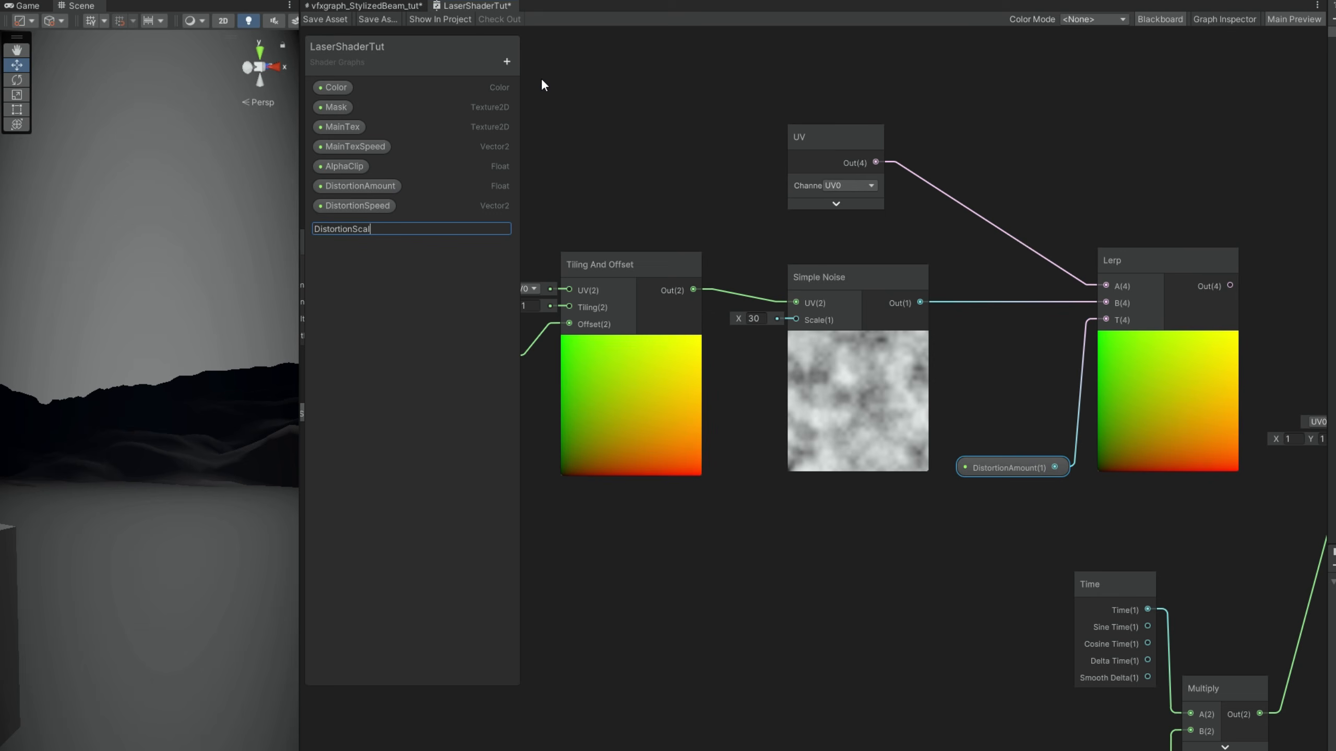
text(e)
key(Return)
click(1223, 19)
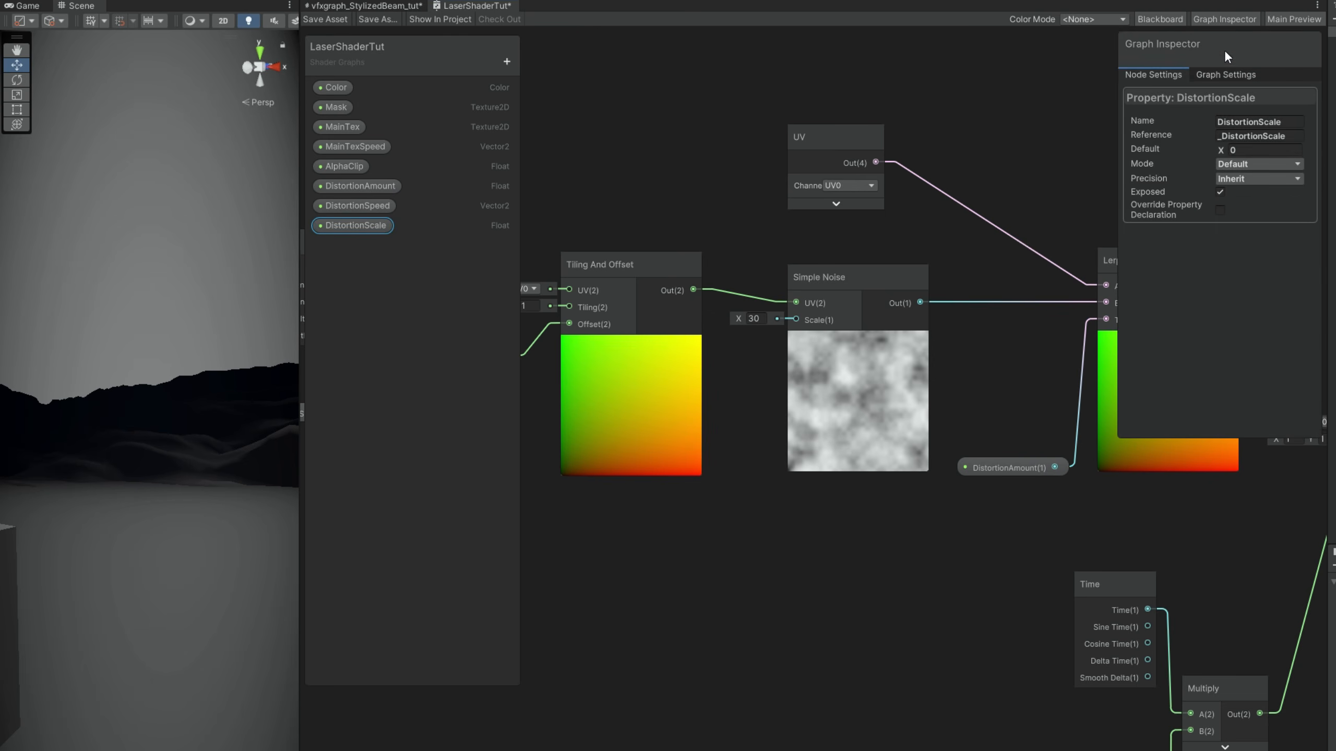
click(1249, 150)
text(30)
drag(368, 227, 796, 319)
click(1223, 19)
- Connect the Lerp output to the UV input of the main texture's Tiling And Offset and save the shader asset
middle_drag(1193, 254, 904, 204)
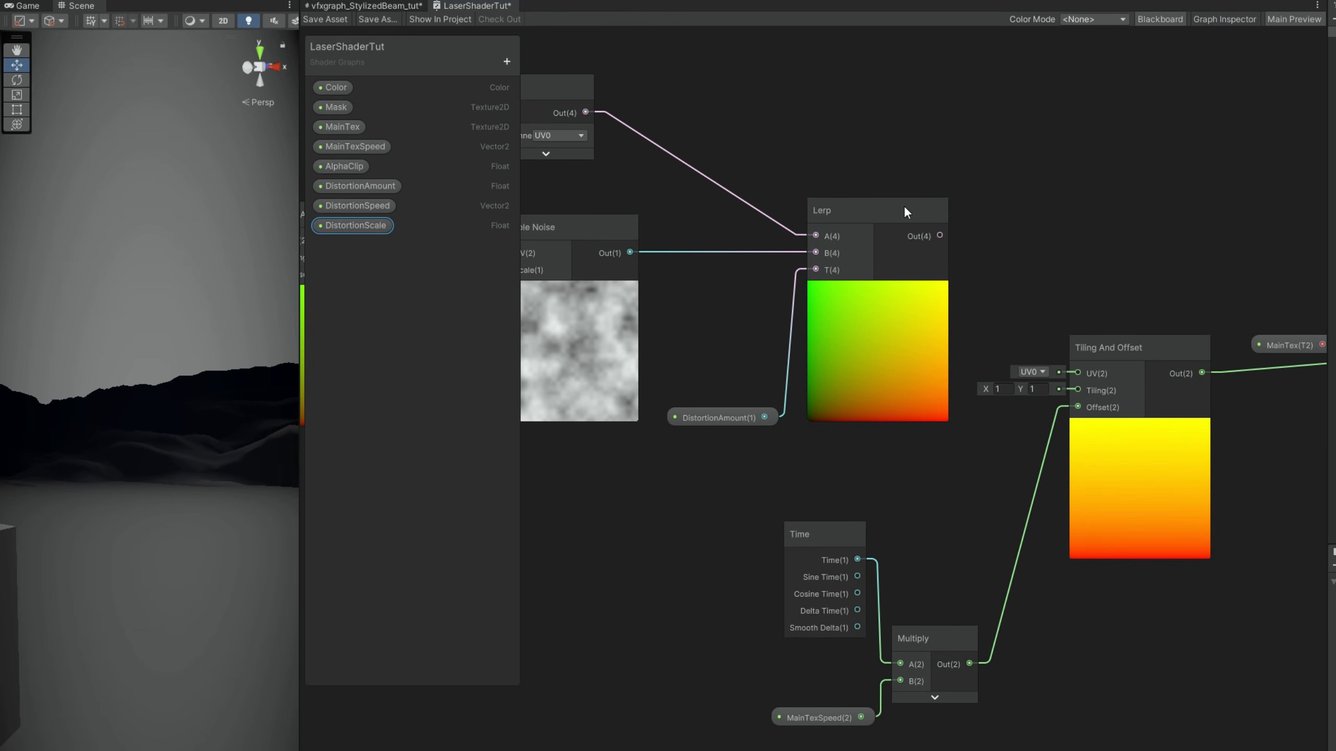
drag(938, 235, 1089, 374)
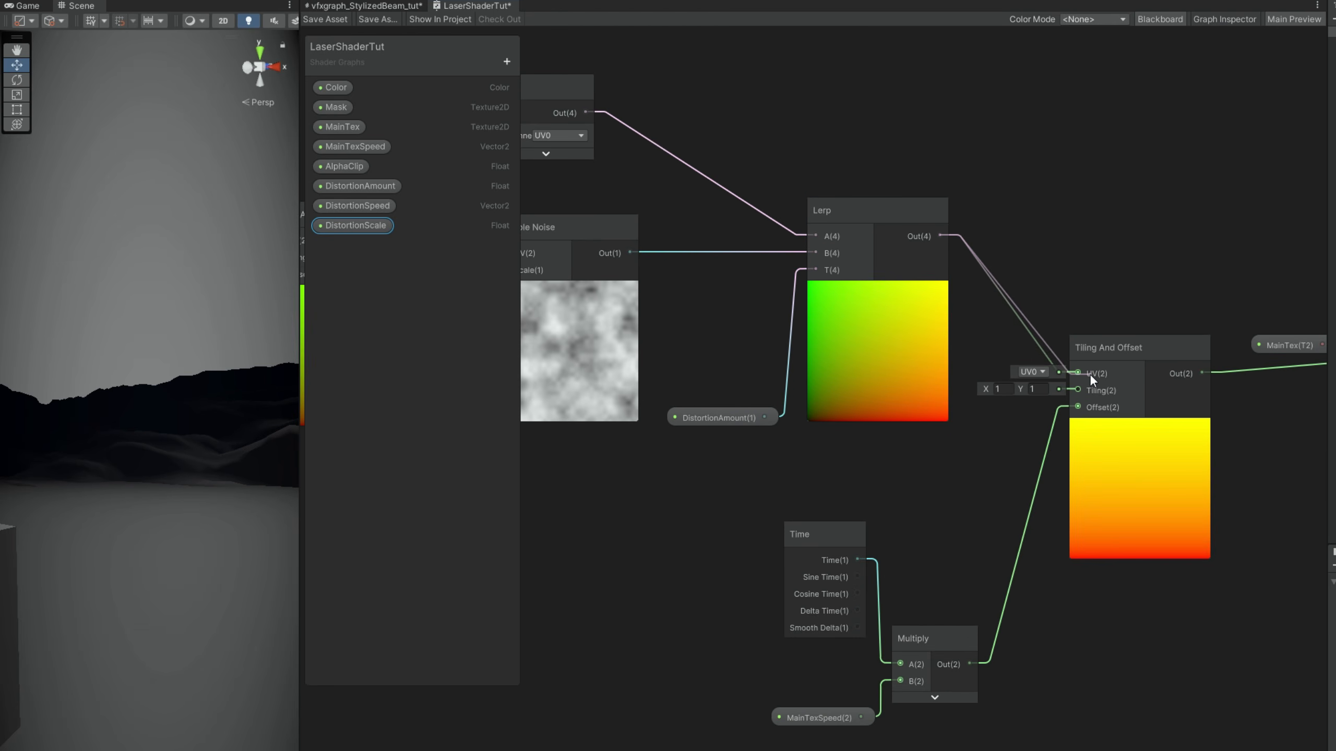
middle_drag(1144, 284, 649, 270)
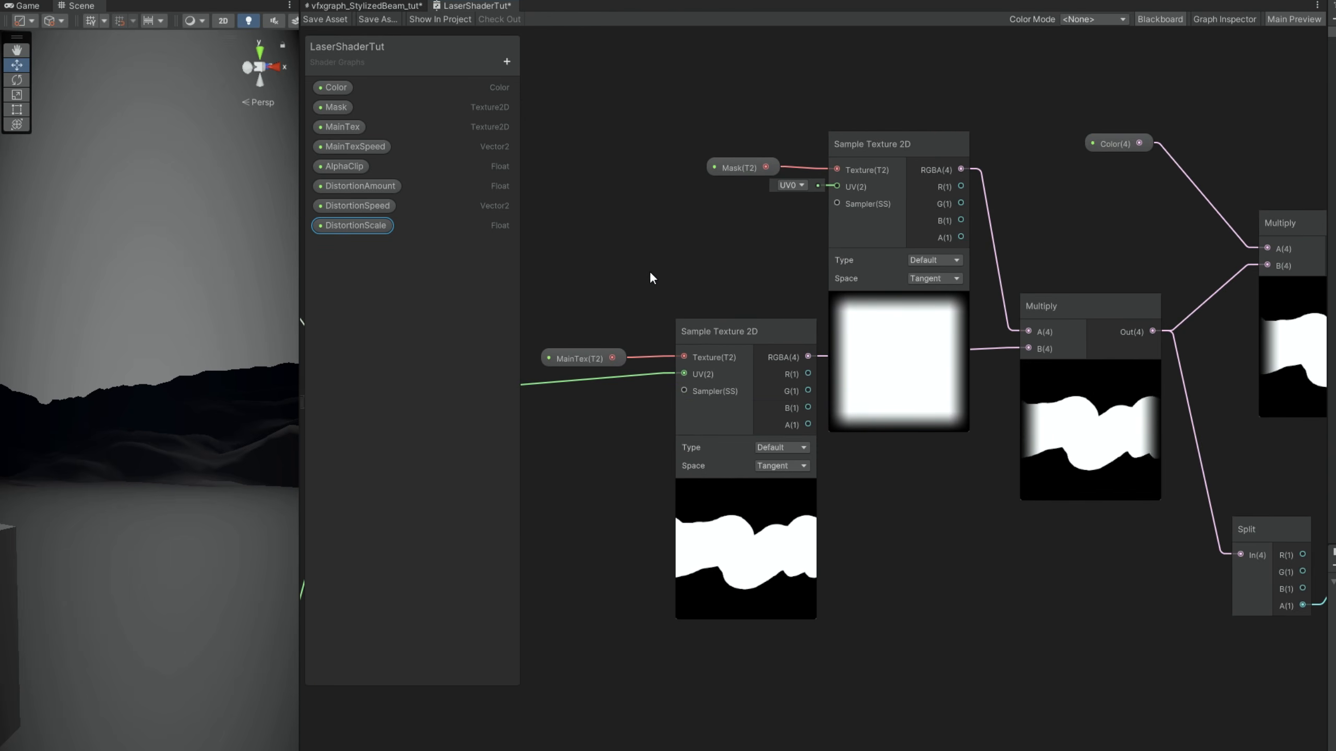
click(327, 19)
- In vfxgraph_StylizedBeam_tut, enlarge the scene view and set BEAM CORE's Distortion Amount to 0.065 and Distortion Speed X to -3
click(348, 7)
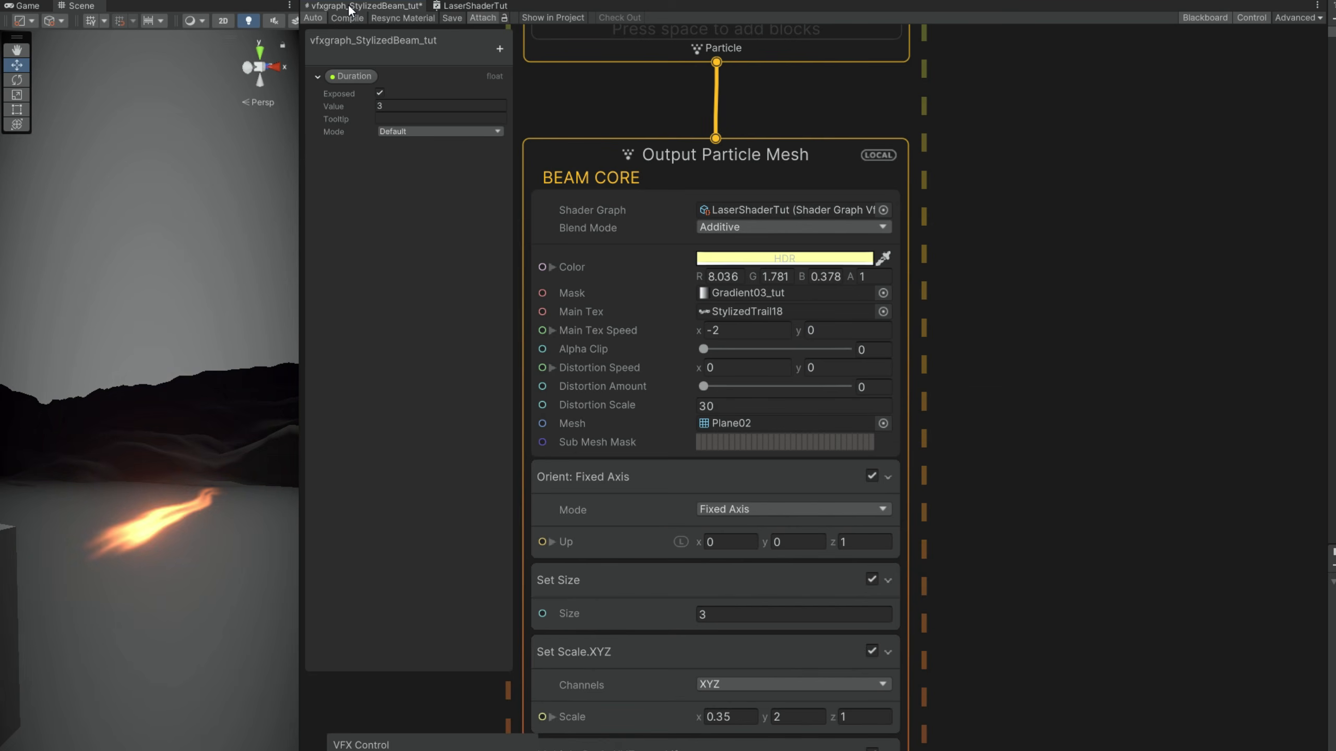
drag(301, 664, 699, 652)
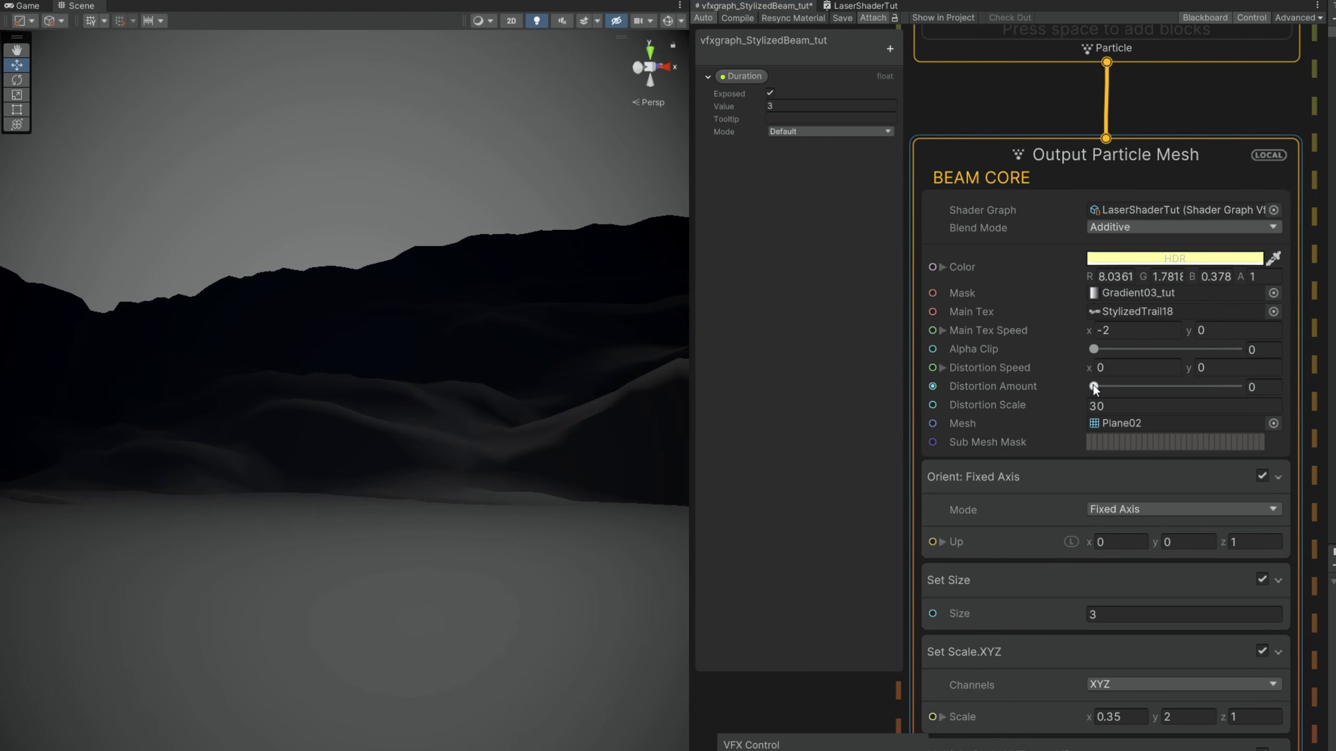
drag(1092, 384, 1103, 386)
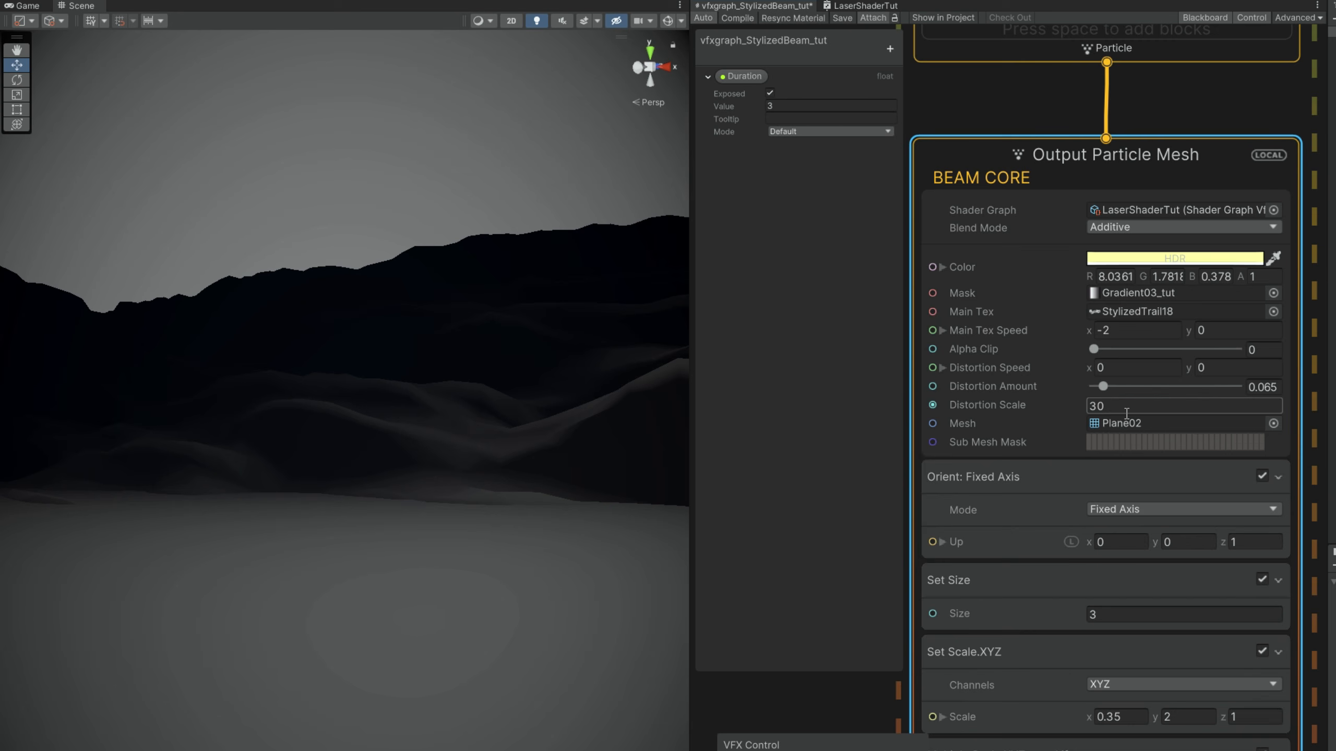
click(1128, 373)
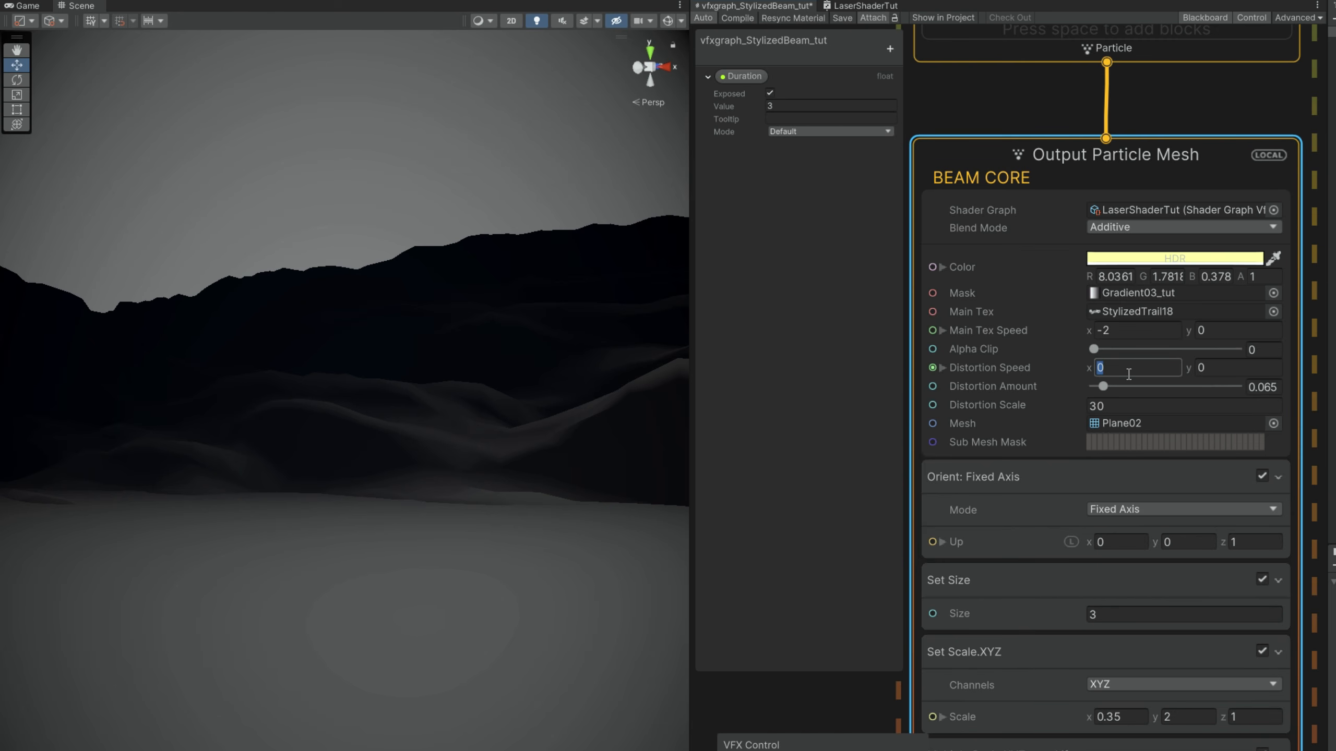
key(Return)
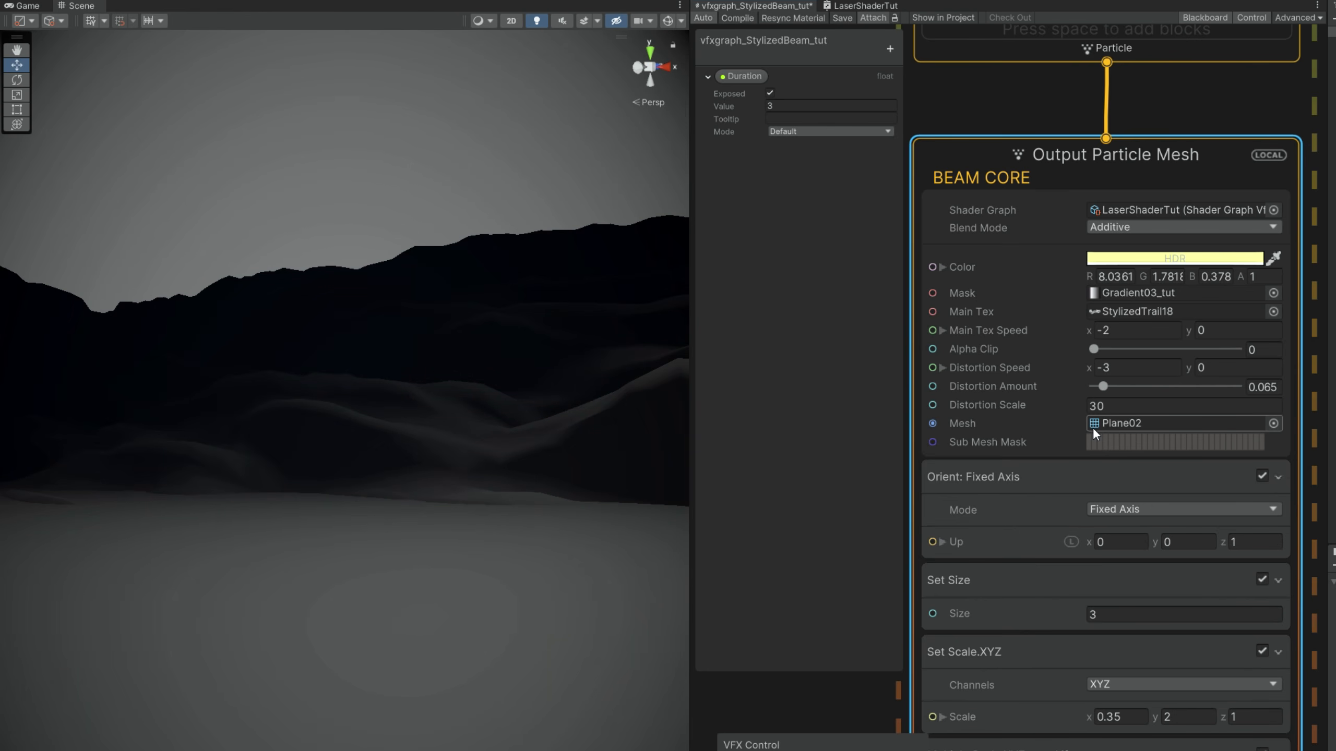
- Duplicate the entire beam core system with its Spawn context and Duration node, placing the copy beside the original
scroll(1071, 445, down, 10)
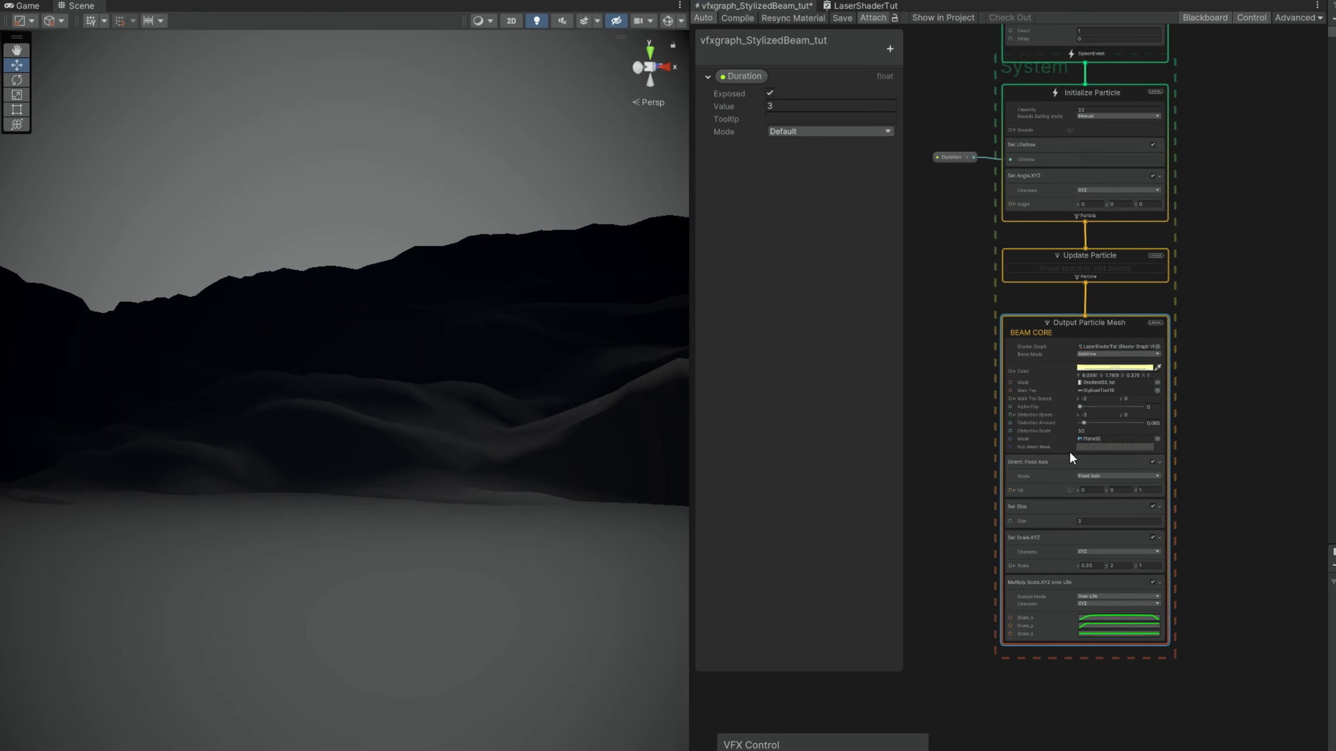
drag(1052, 213, 969, 88)
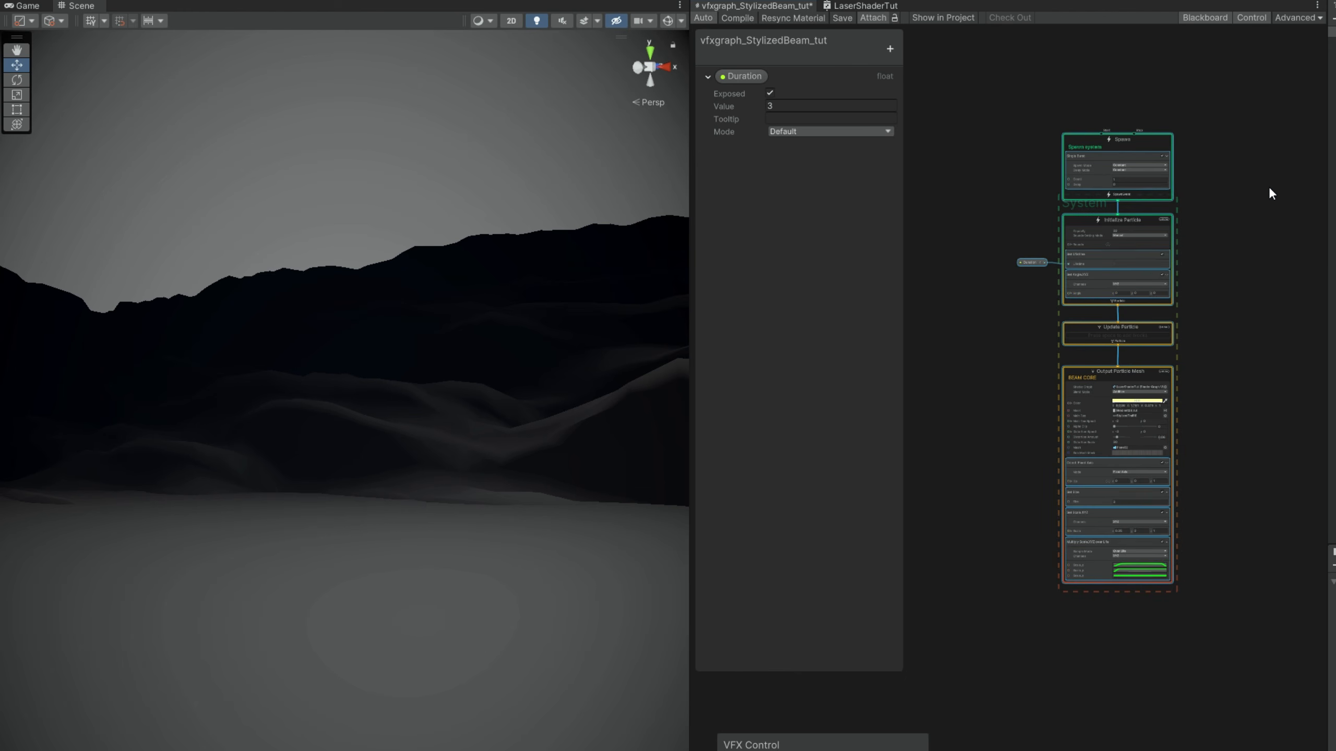
middle_drag(1266, 187, 1020, 234)
key(ctrl+d)
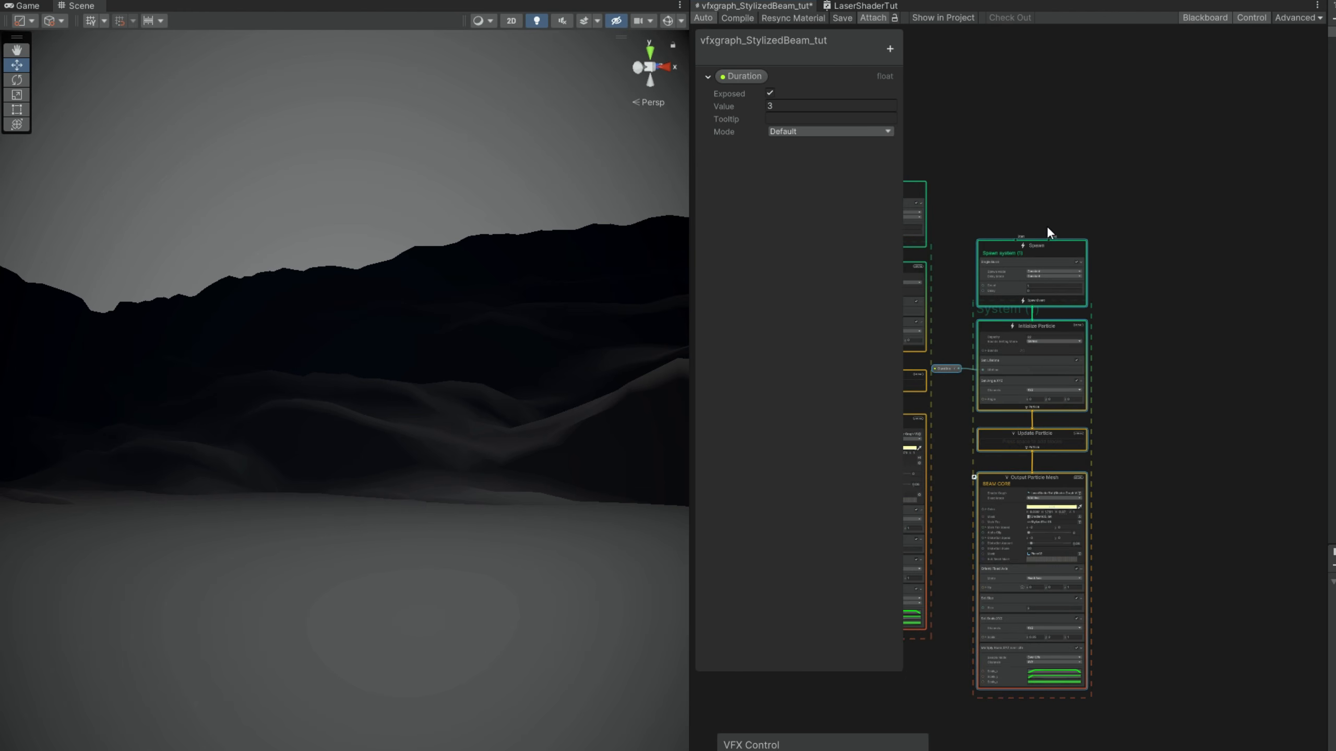
drag(1047, 226, 1149, 184)
- Rename the duplicated Output Particle Mesh label to ELECTRIC BEAM
scroll(1093, 426, up, 5)
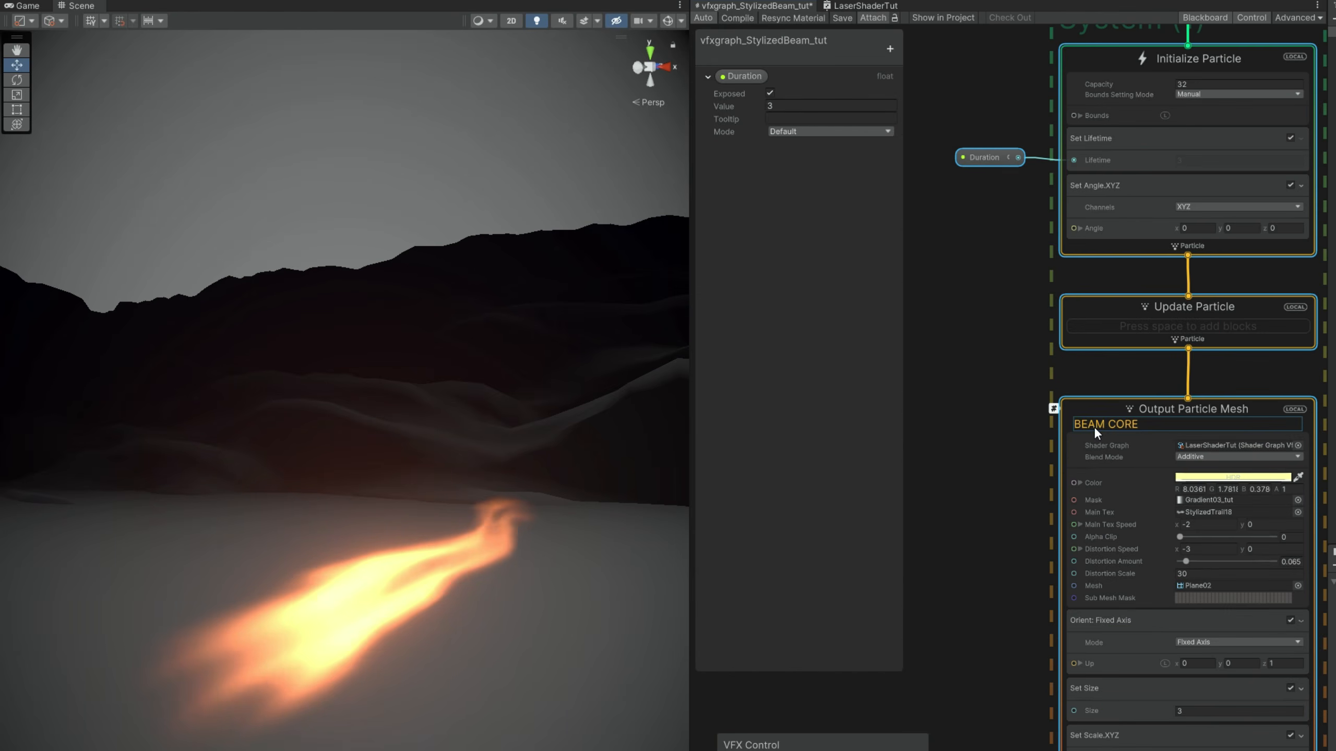
double_click(1093, 426)
text(ELECTR)
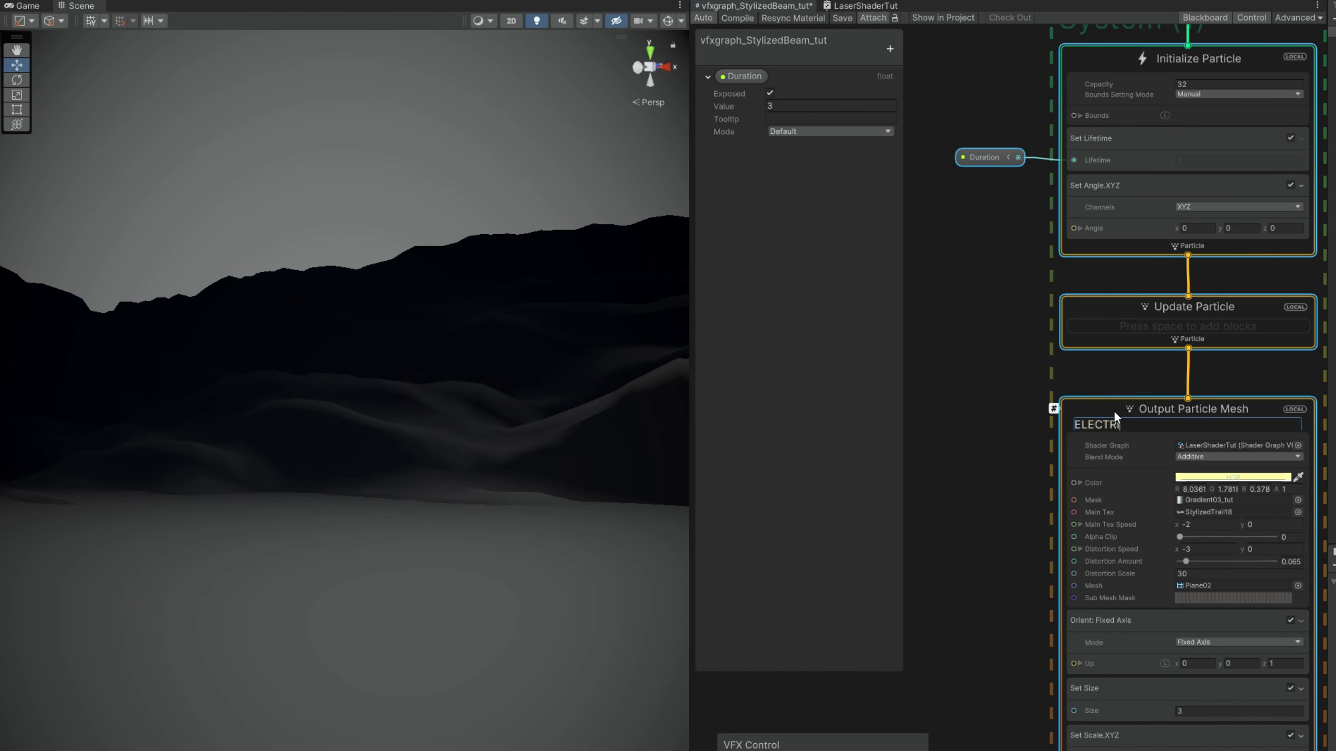
text(IC BEAM)
key(Return)
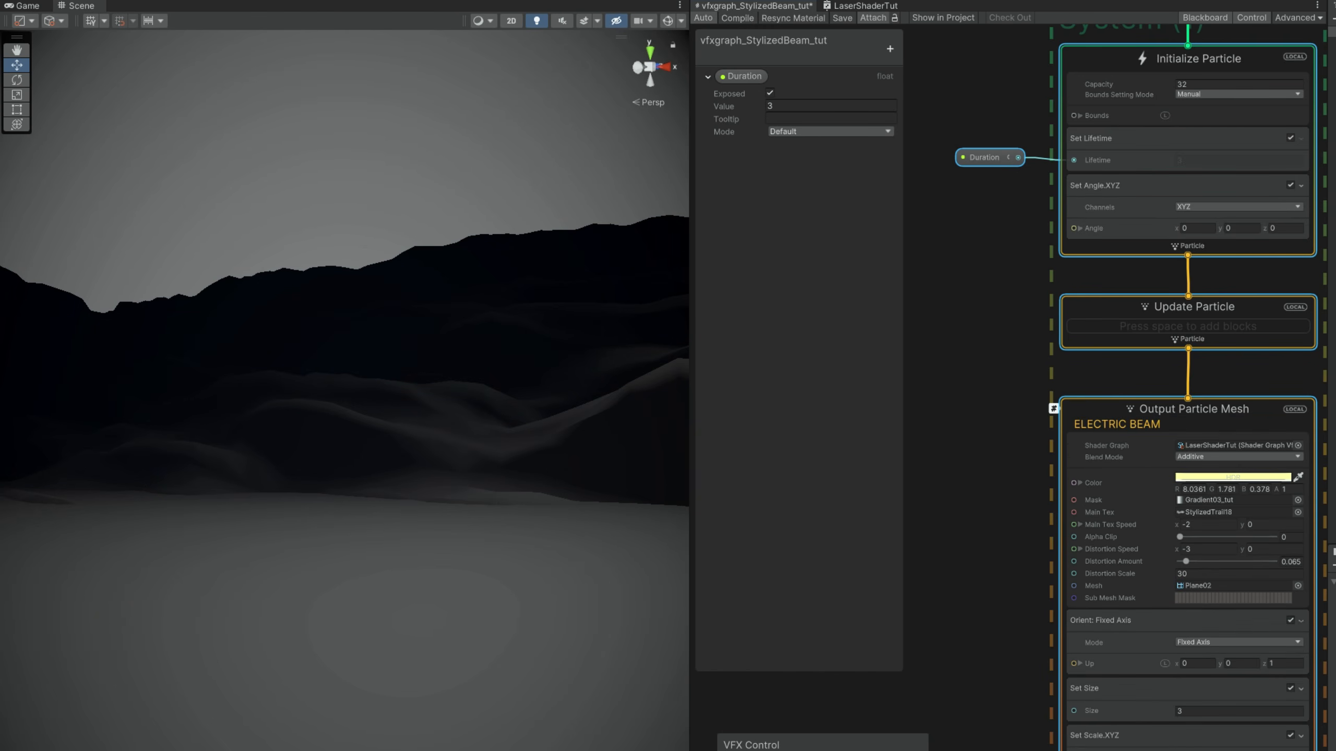
- Change the electric beam's HDR color to blue, about R 0.378, G 0.84, B 8.036
scroll(931, 450, up, 4)
click(1209, 406)
drag(1252, 464, 1229, 585)
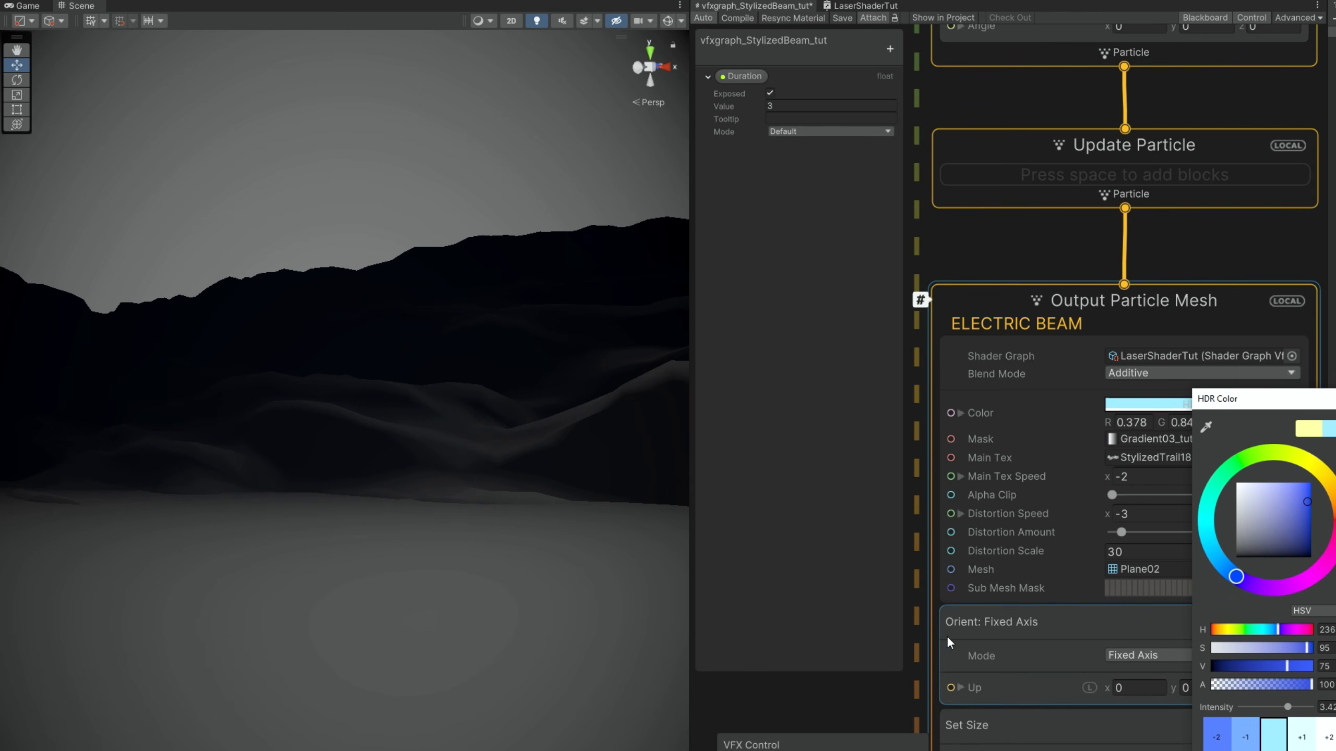
click(870, 682)
- Set the electric beam's Alpha Clip to 0.739 and Distortion Amount to 0.324
middle_drag(869, 682, 833, 646)
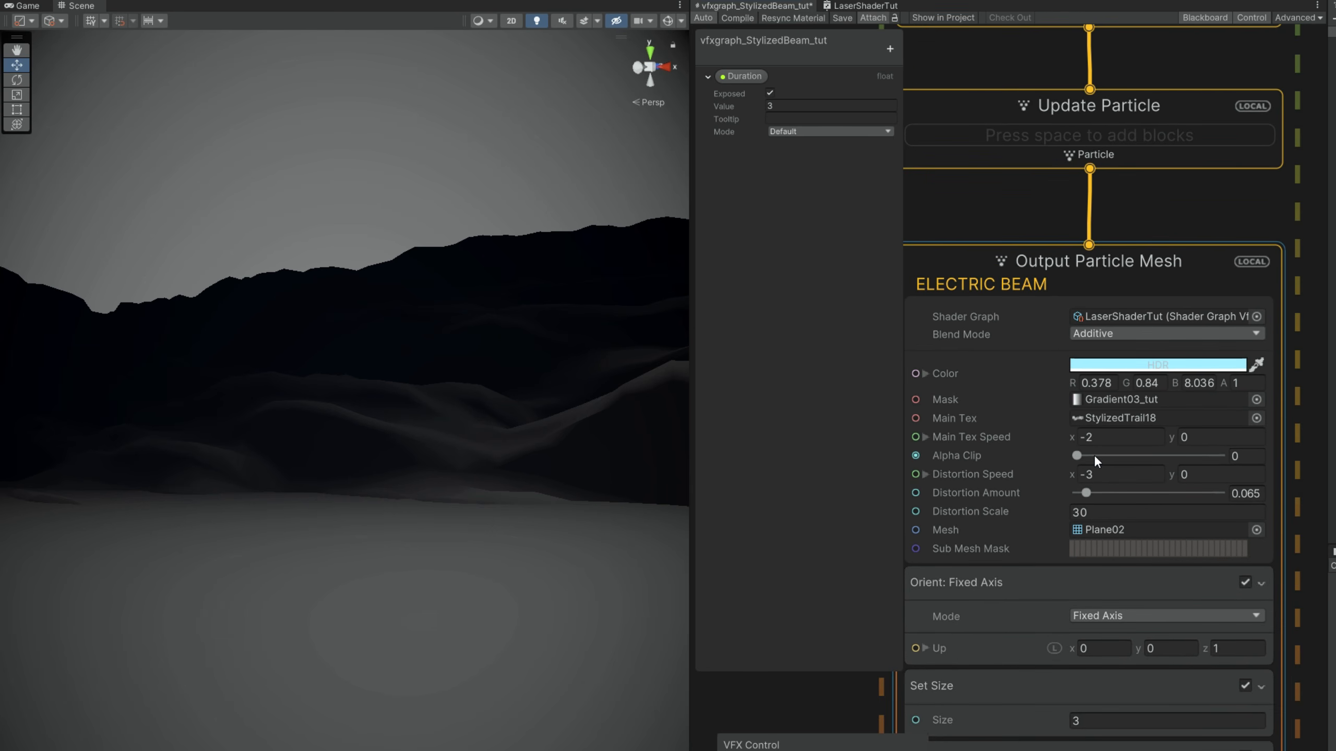
drag(1095, 458, 1184, 459)
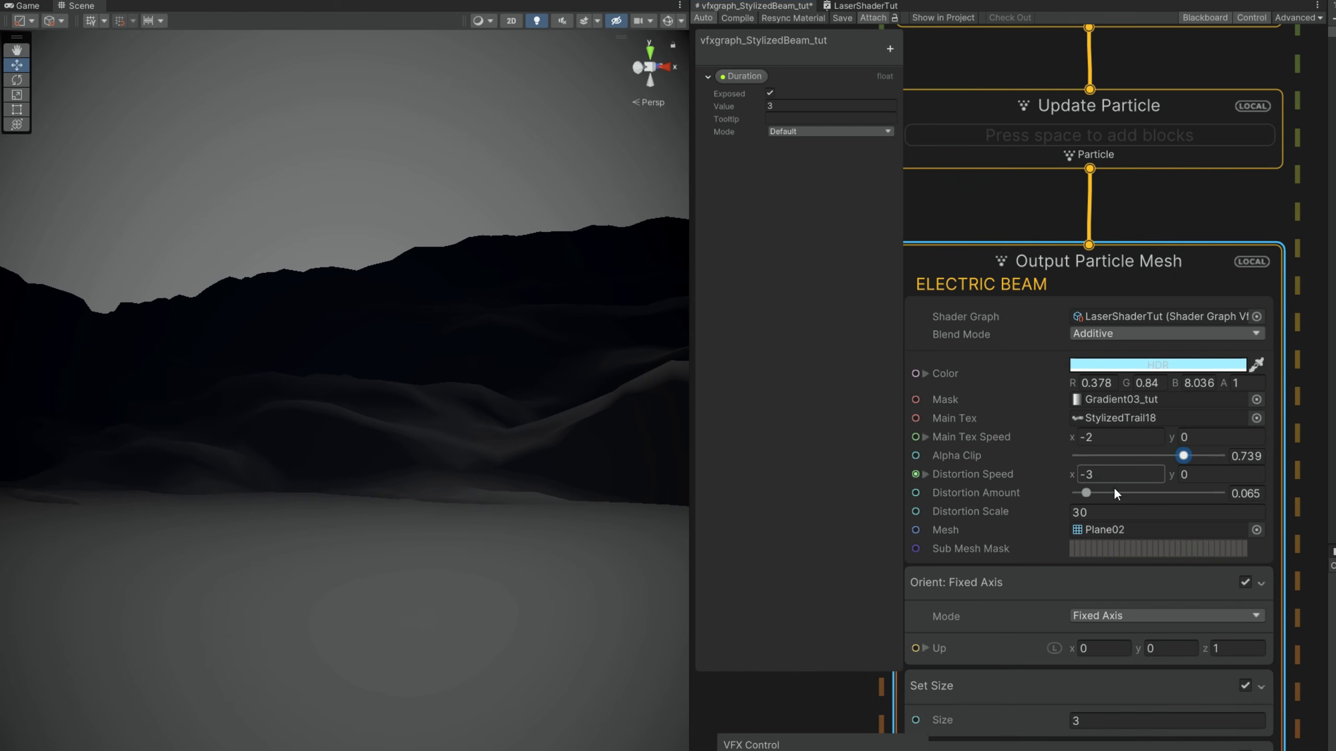
drag(1086, 495, 1124, 495)
- Set the X scale in the electric beam's Set Scale block to 0.6 and refine it to 0.5
scroll(1137, 563, down, 2)
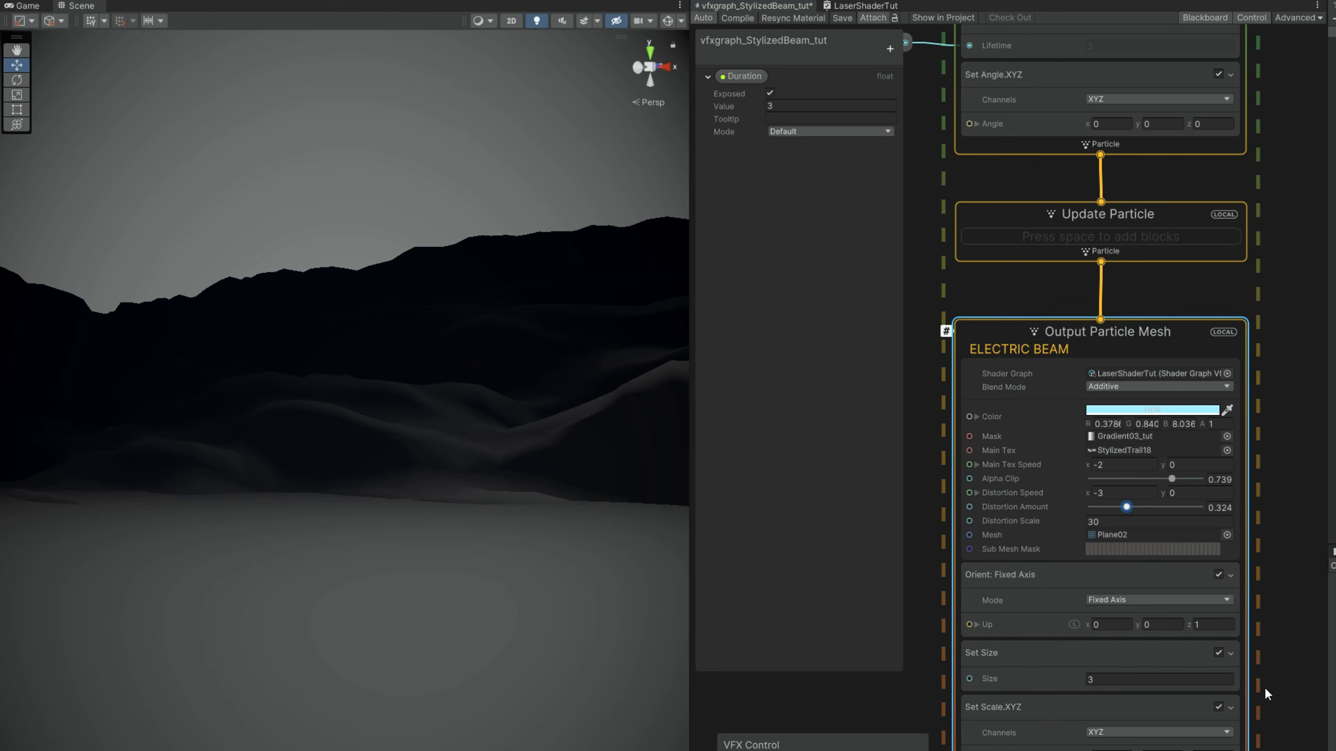
middle_drag(1265, 689, 1270, 609)
scroll(1121, 679, up, 2)
click(1132, 683)
text(.)
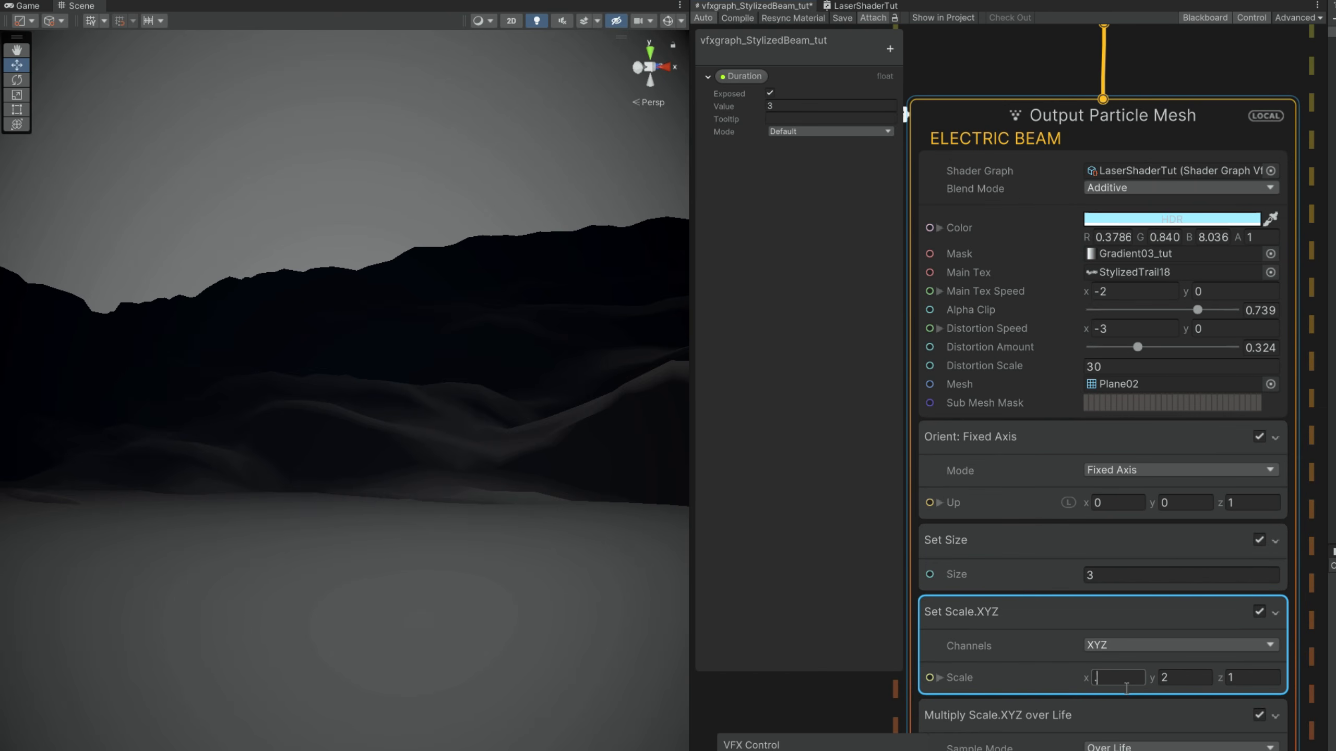
text(6)
key(Return)
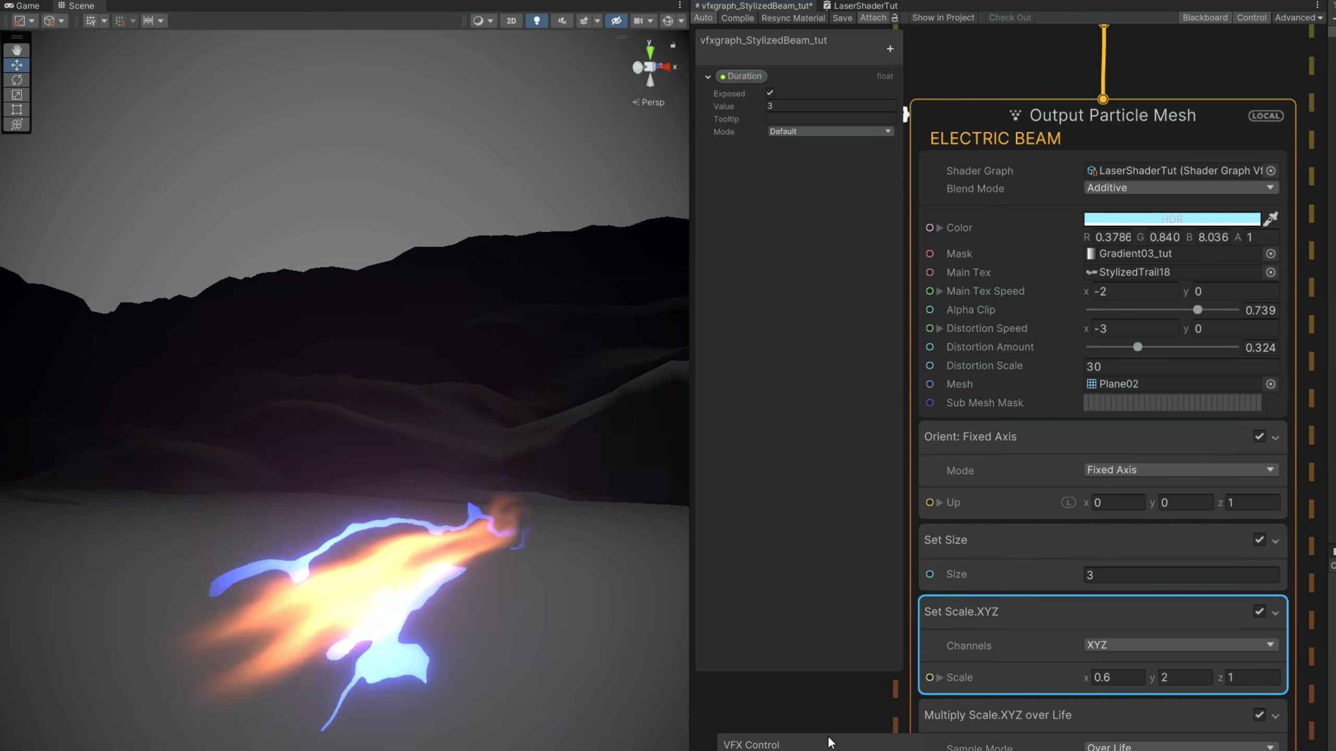
click(1111, 683)
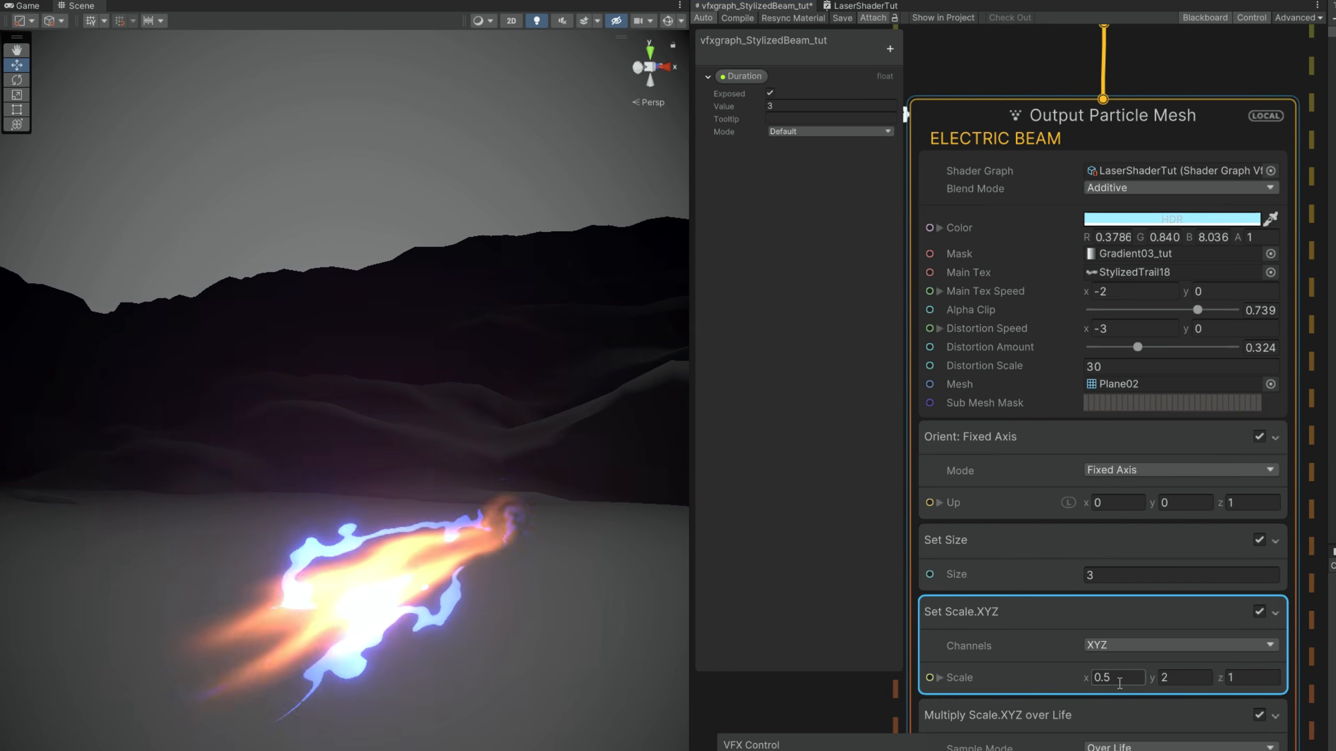
- Set the electric beam's Main Tex Speed X to -1.5, Distortion Amount to 0.26, and Alpha Clip to about 0.831
click(1124, 293)
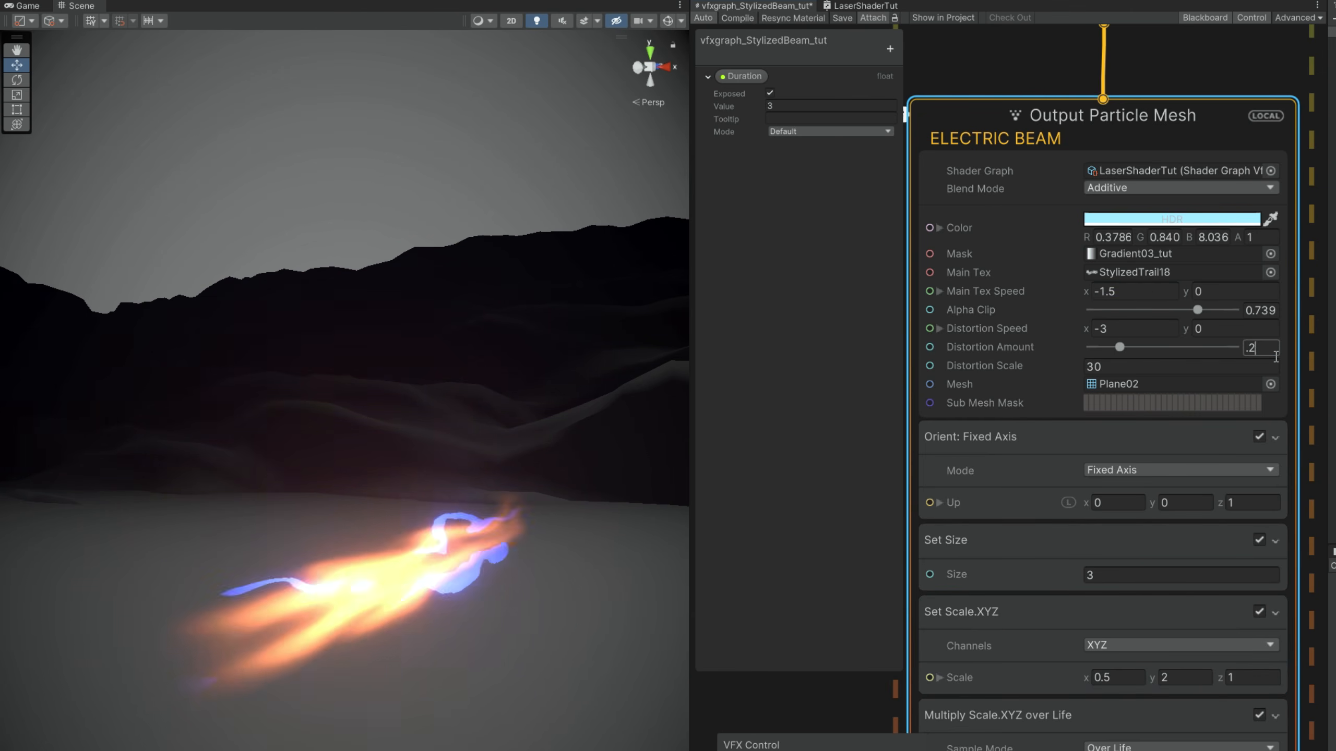
drag(1197, 310, 1212, 311)
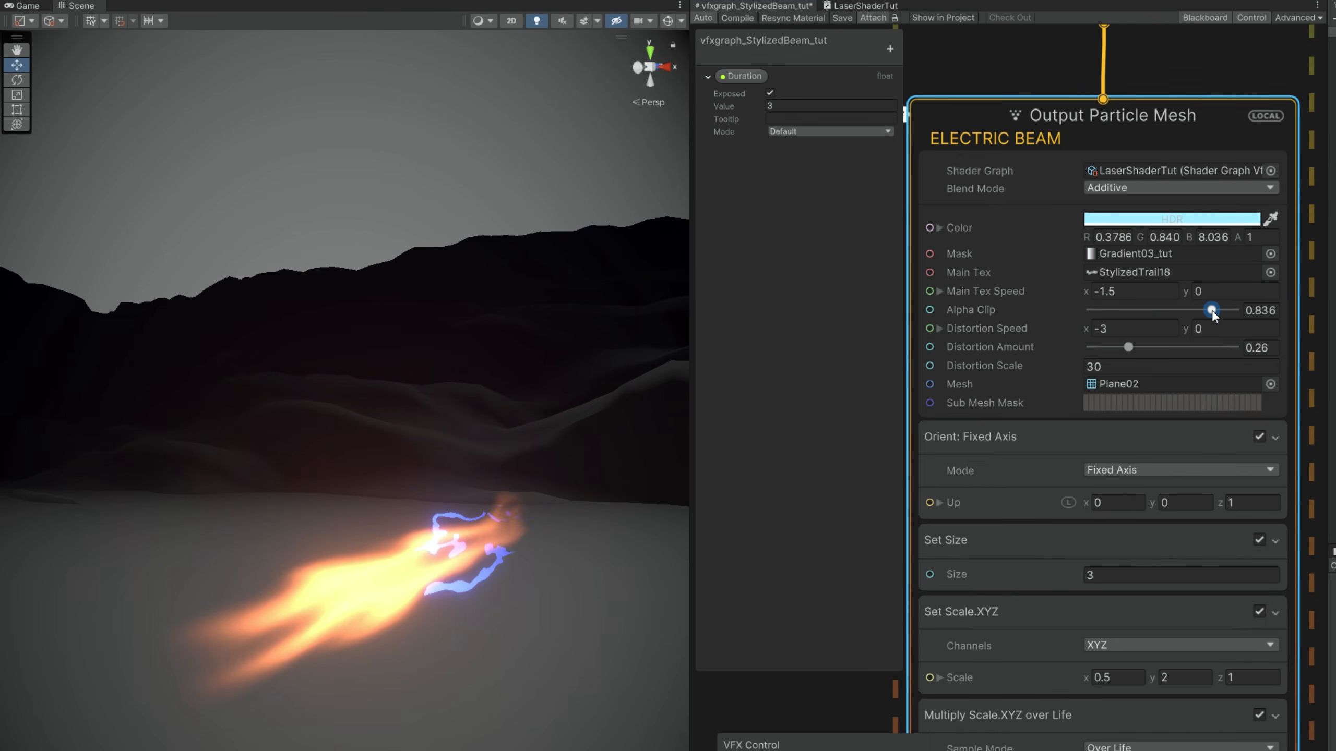
- Brighten the electric beam's HDR color to about R 3.766, G 5.648, B 34.29 by raising its value and intensity
click(1148, 220)
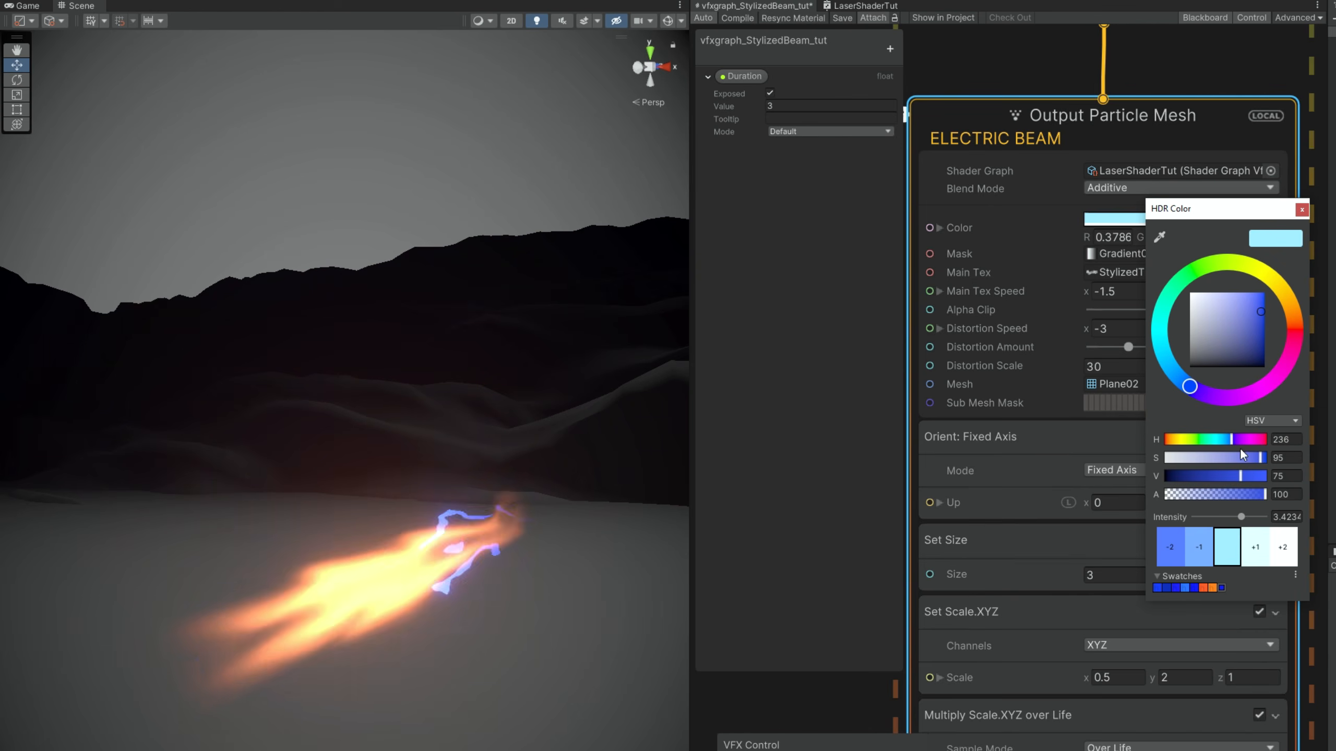
drag(1261, 319, 1256, 293)
drag(1241, 517, 1246, 516)
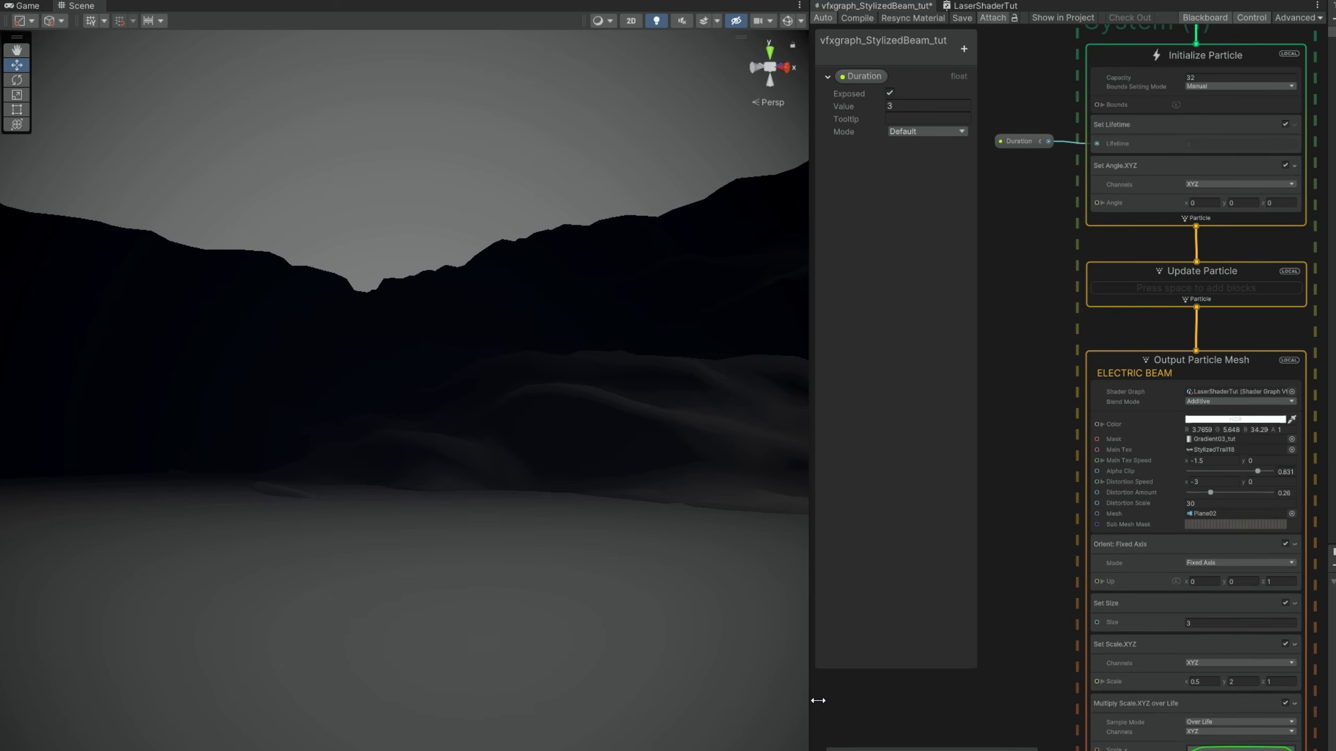
- Duplicate the entire BEAM CORE system and place the copy in the empty graph area beside the ELECTRIC BEAM system
drag(815, 701, 332, 697)
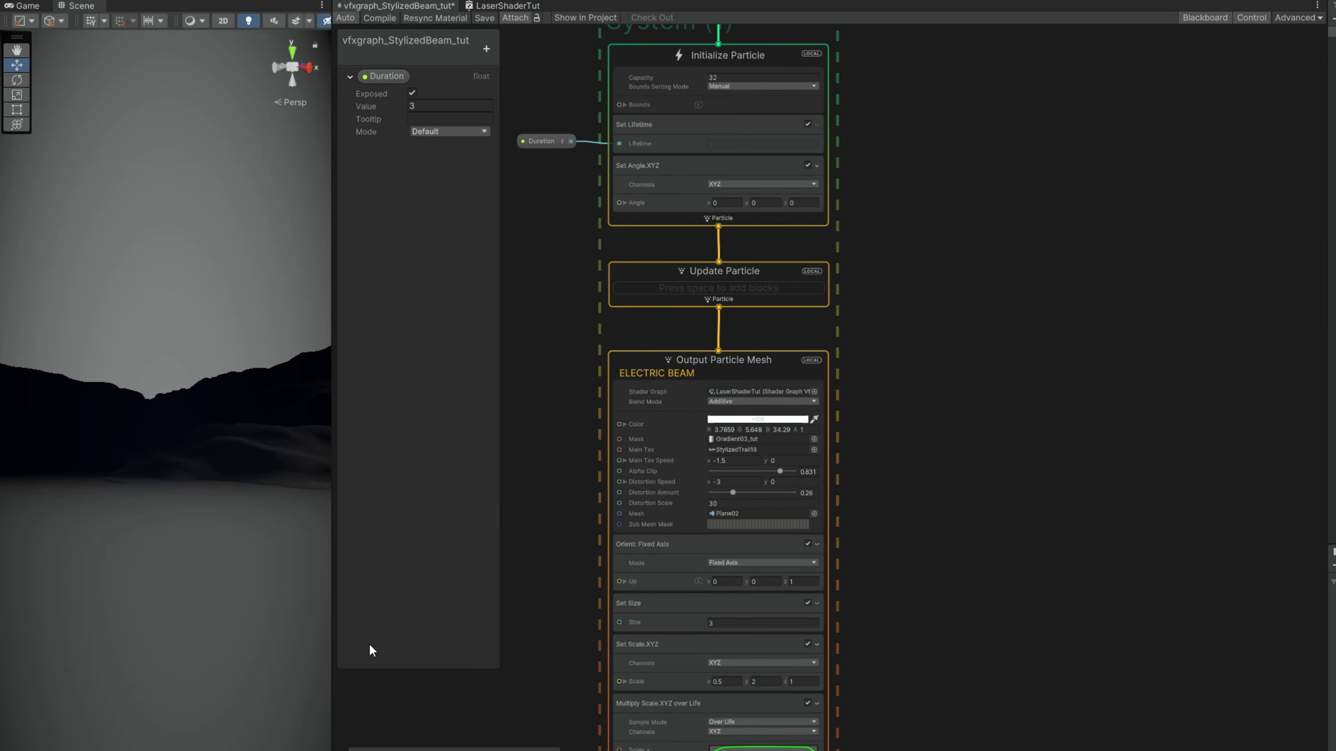
middle_drag(568, 486, 1048, 526)
scroll(983, 545, down, 3)
middle_drag(927, 550, 960, 572)
drag(932, 743, 578, 155)
middle_drag(1308, 300, 650, 300)
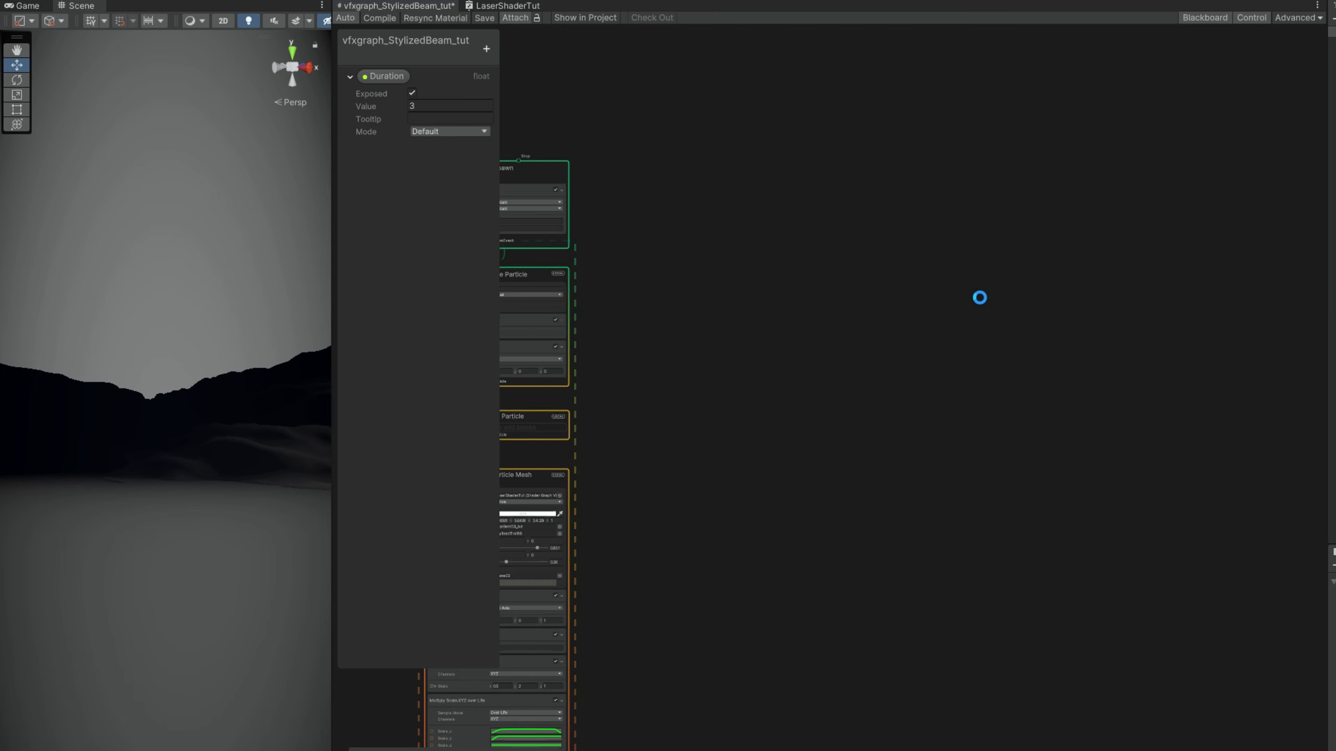
key(ctrl+v)
scroll(823, 492, up, 4)
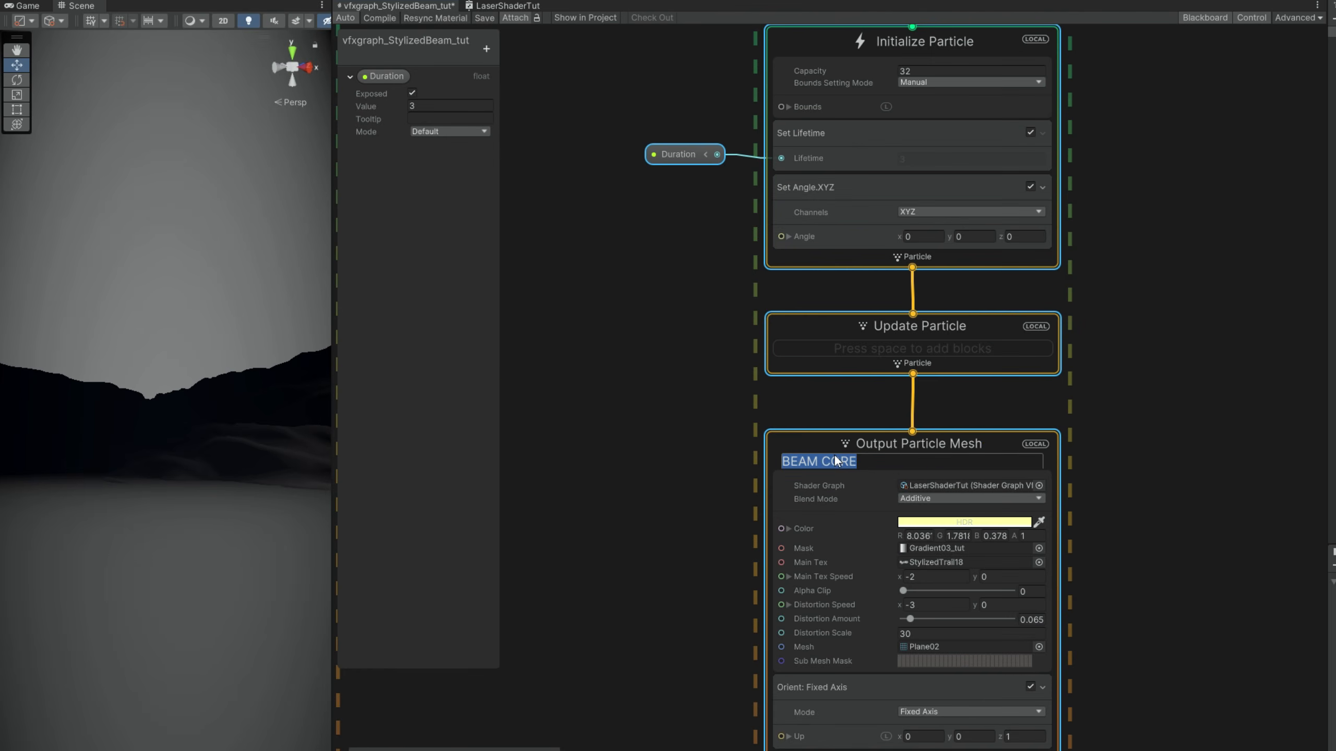
- Rename the duplicated Output Particle Mesh label to BEAM DARK
double_click(837, 461)
text(D)
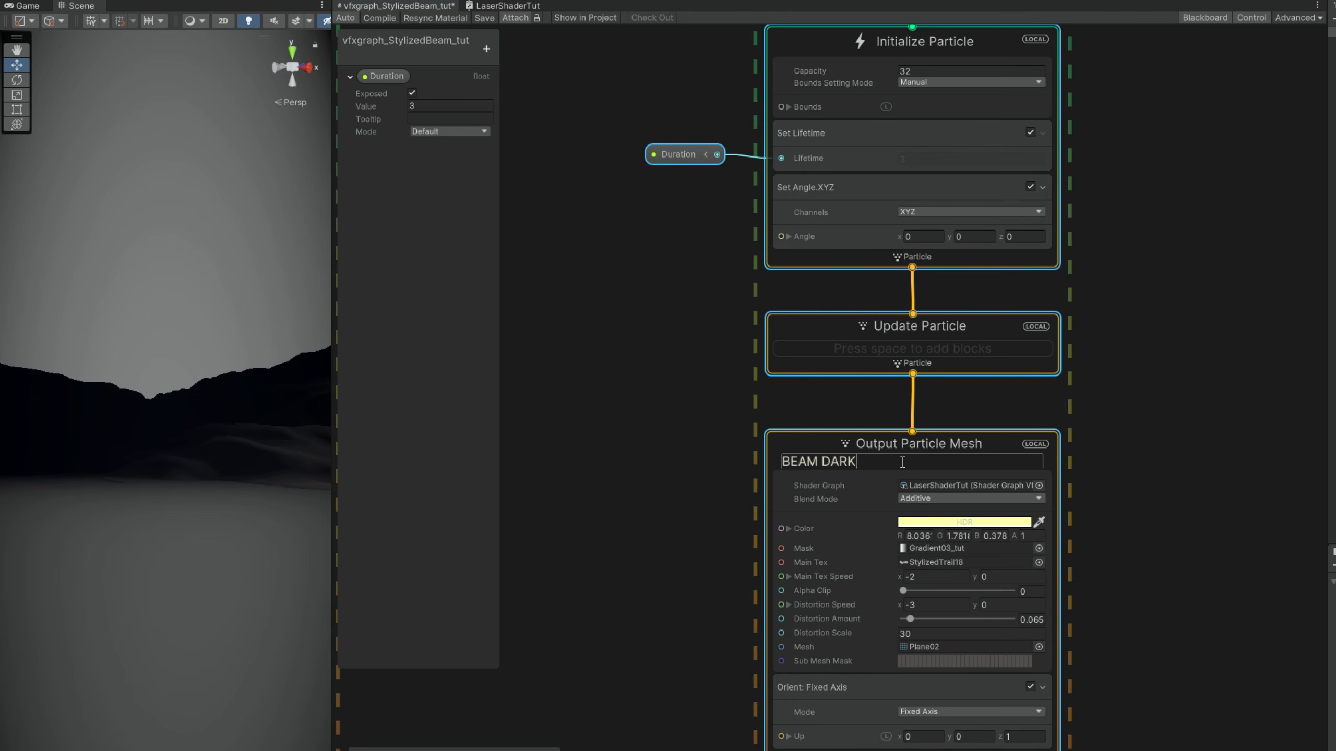
text(ARK)
key(Return)
- Switch the BEAM DARK output's Blend Mode to Alpha
scroll(914, 501, up, 4)
click(913, 499)
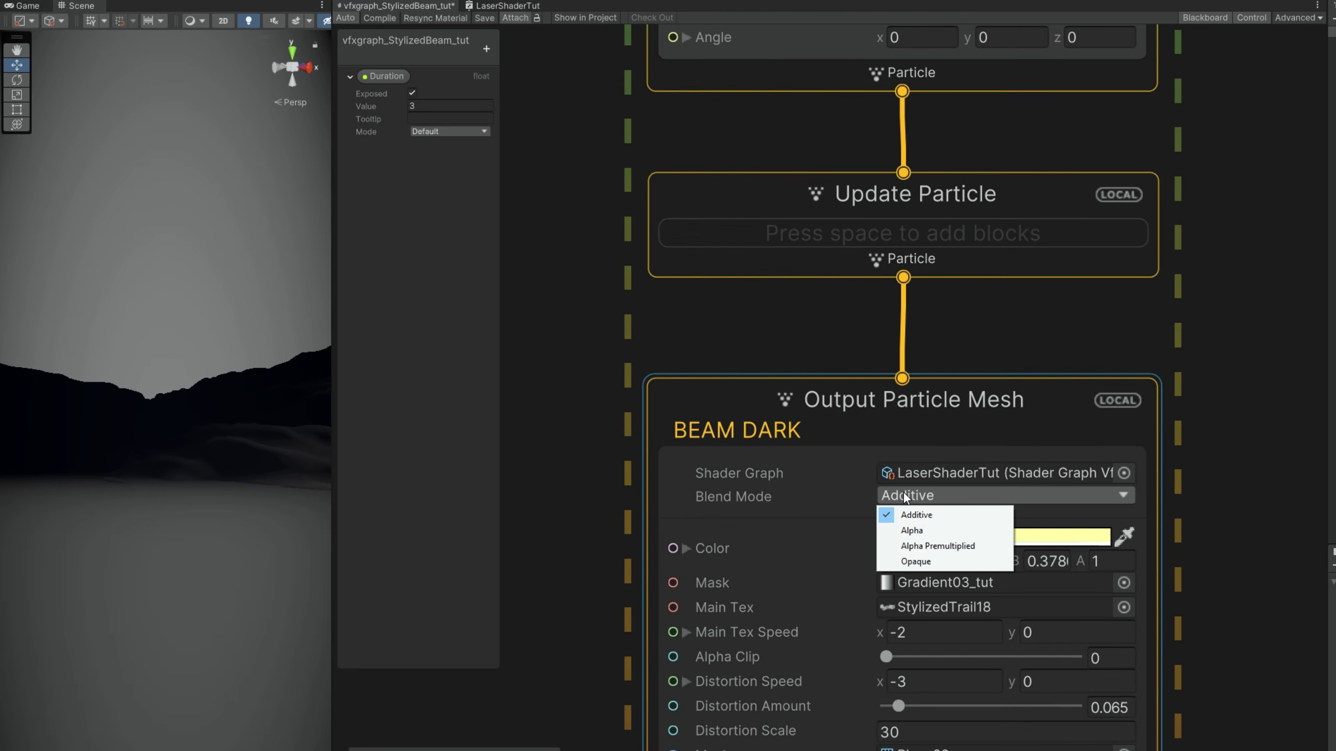
click(907, 529)
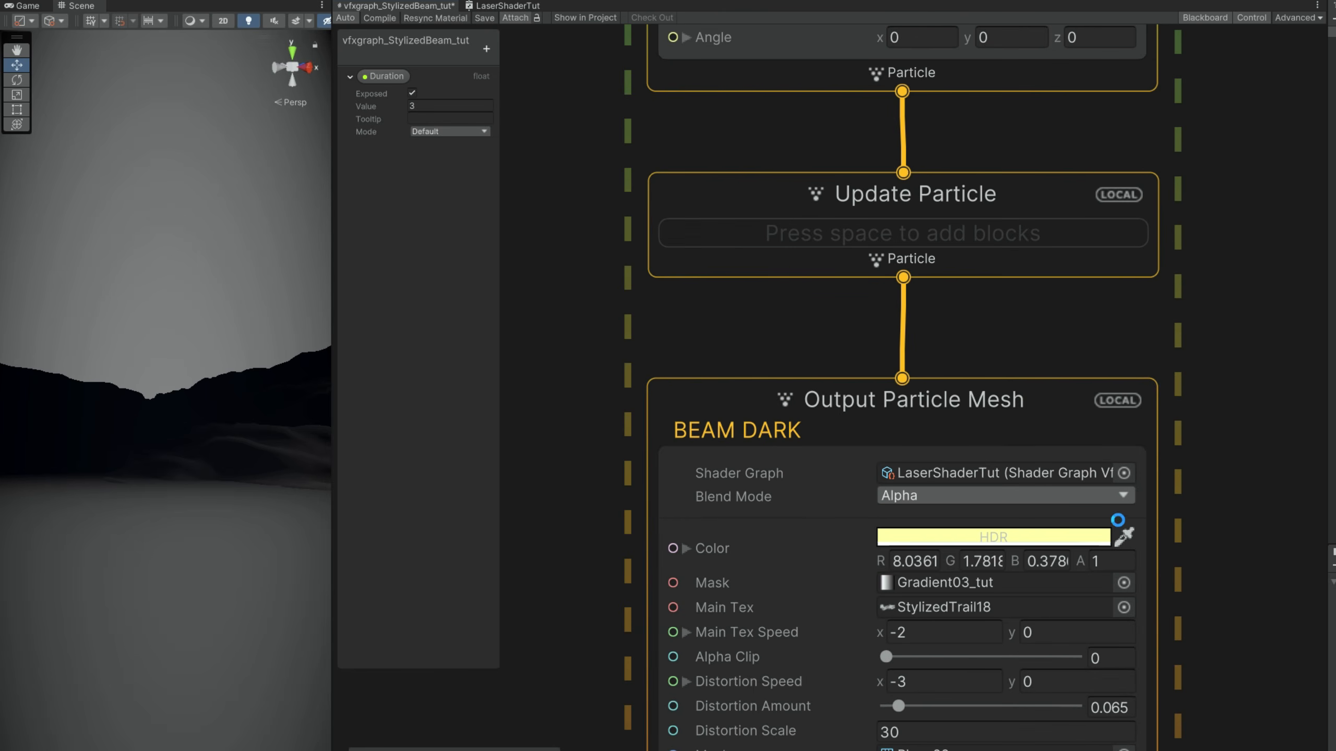
- Change the BEAM DARK HDR color to dark red with hue 5, about R 0.2145, G 0.027, B 0.010
click(1025, 536)
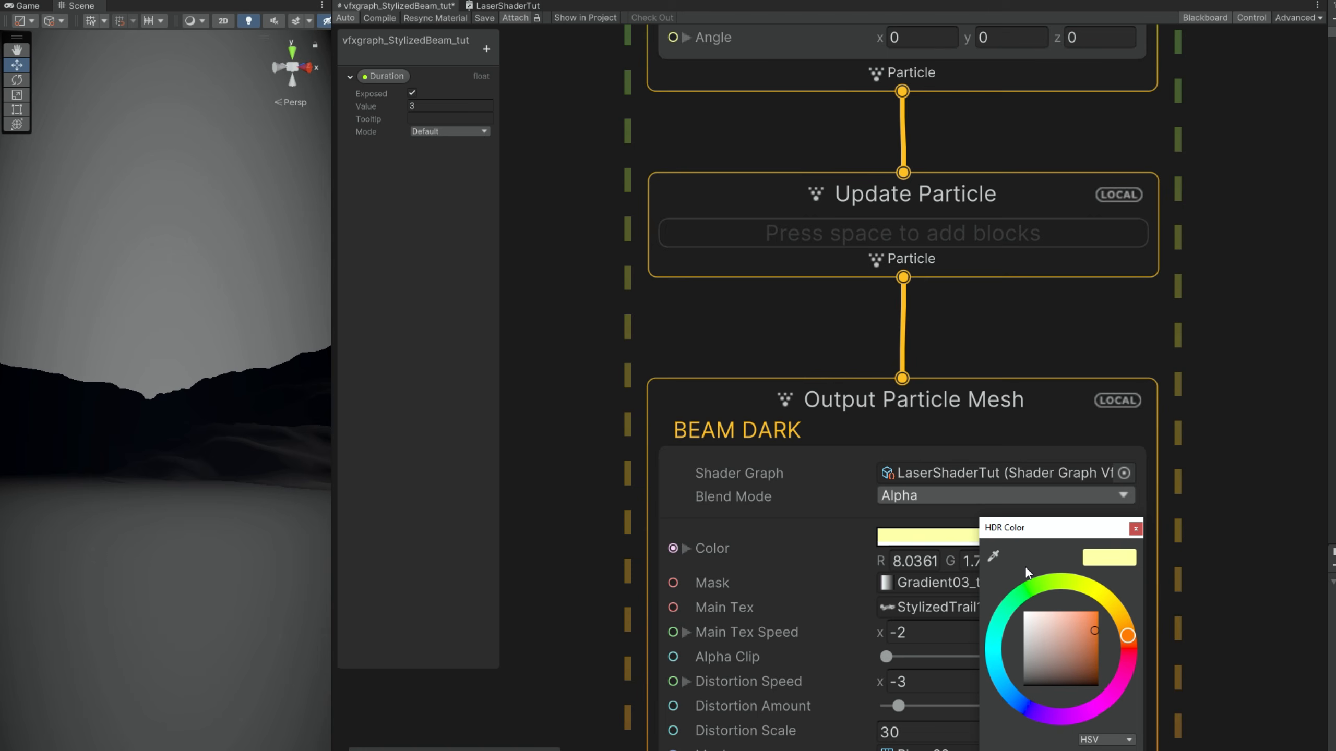
drag(1075, 537, 1109, 358)
text(5)
key(Tab)
key(Tab)
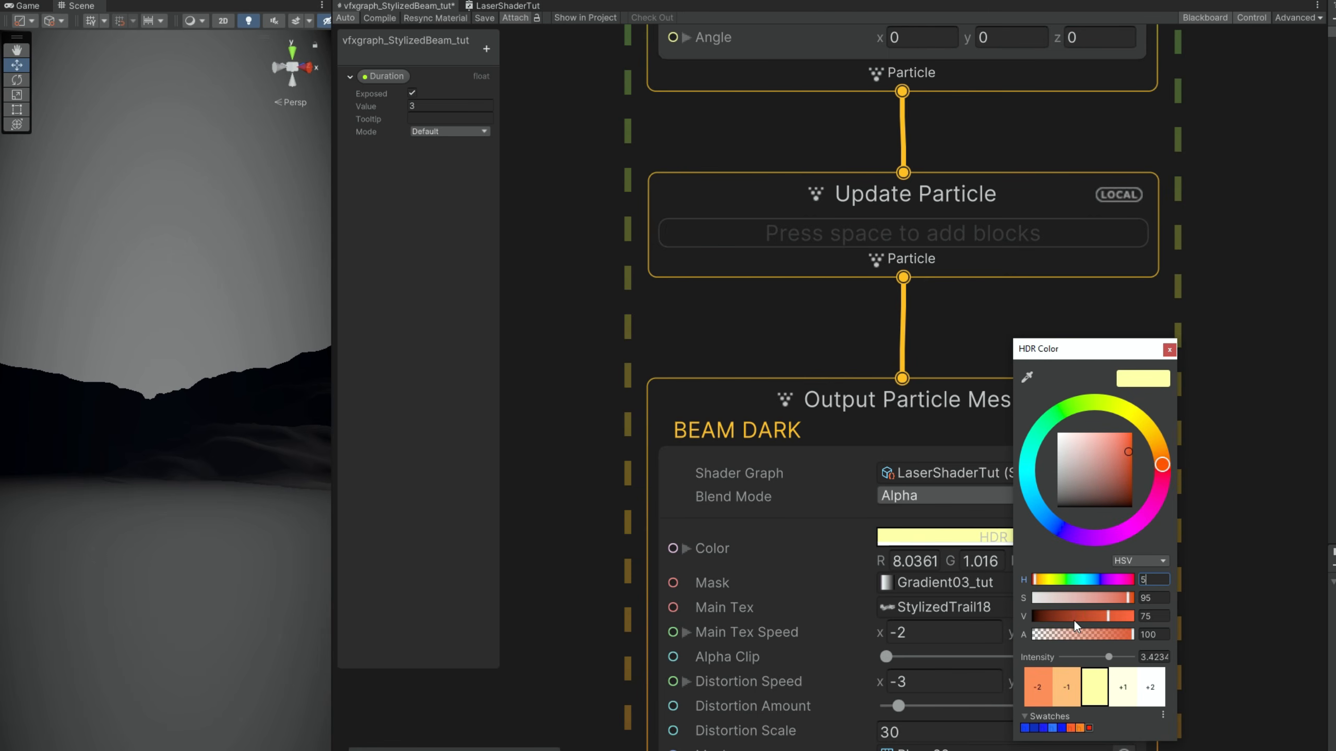
text(2)
click(1169, 349)
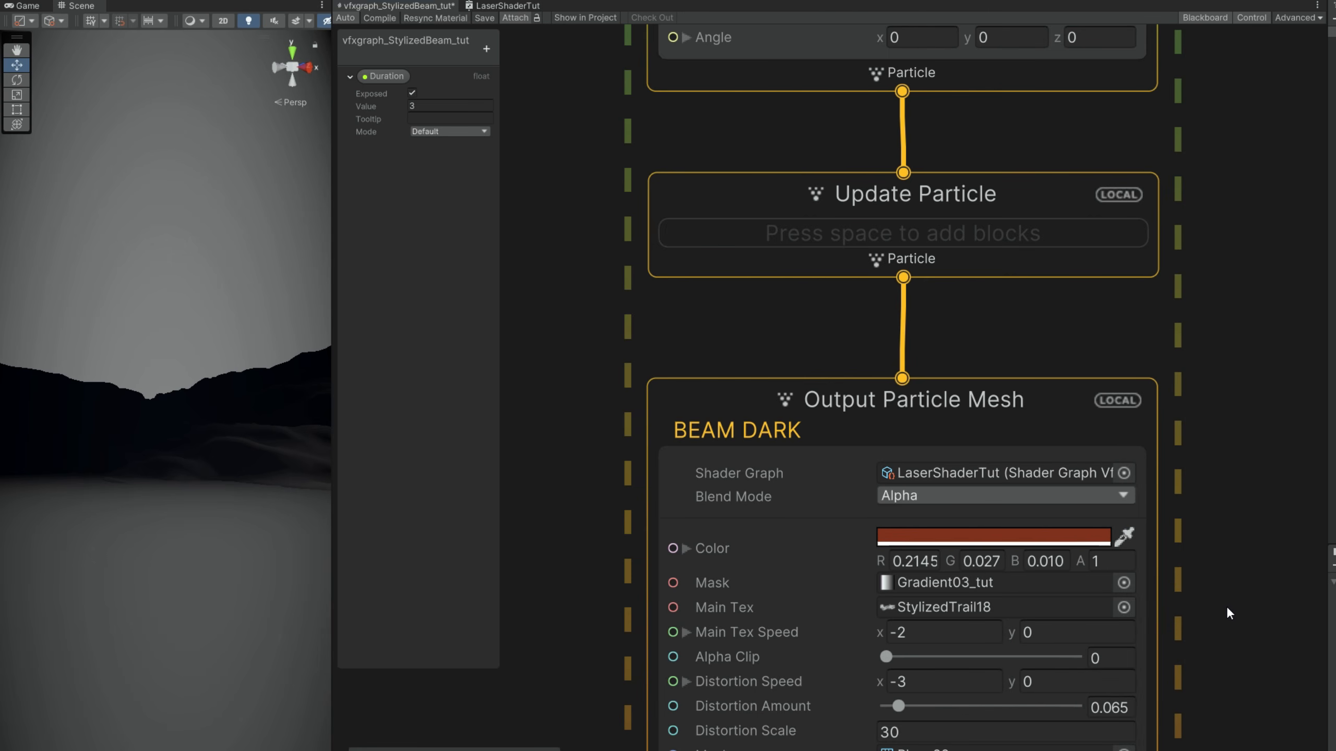
- Set the X scale in BEAM DARK's Set Scale block to 0.5
middle_drag(1229, 614, 1219, 405)
scroll(1210, 584, down, 3)
scroll(1005, 637, up, 3)
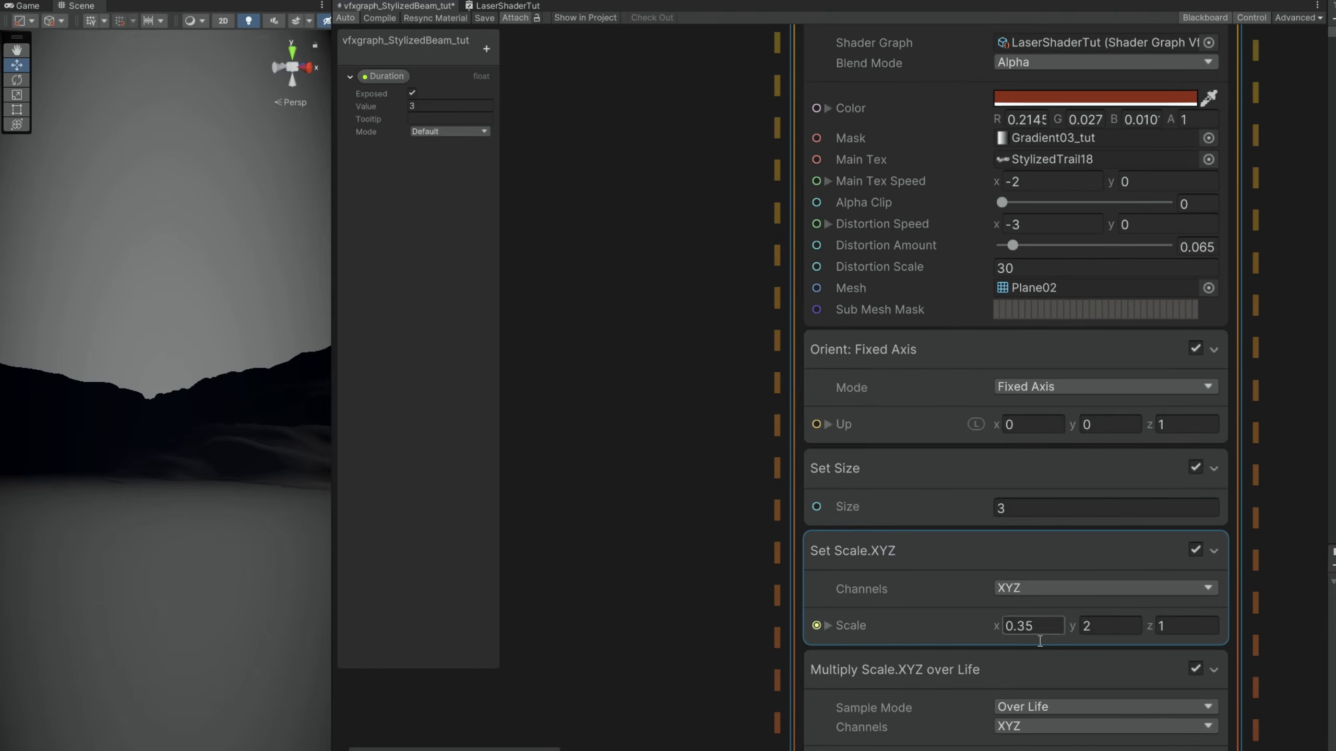
click(1041, 635)
text(0.5)
scroll(1038, 635, down, 3)
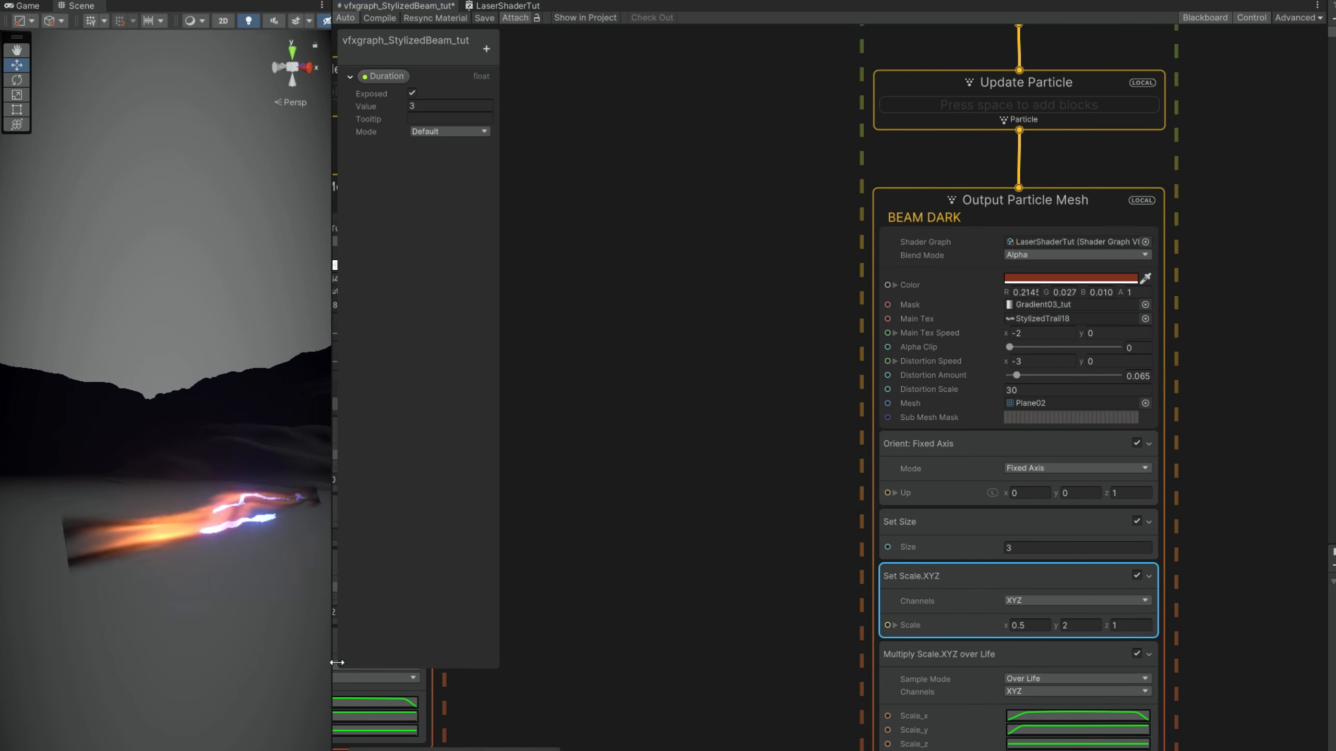
- Widen the Scene view to preview the beam and assign the Gradient04_tut texture as BEAM DARK's Mask
drag(334, 663, 614, 655)
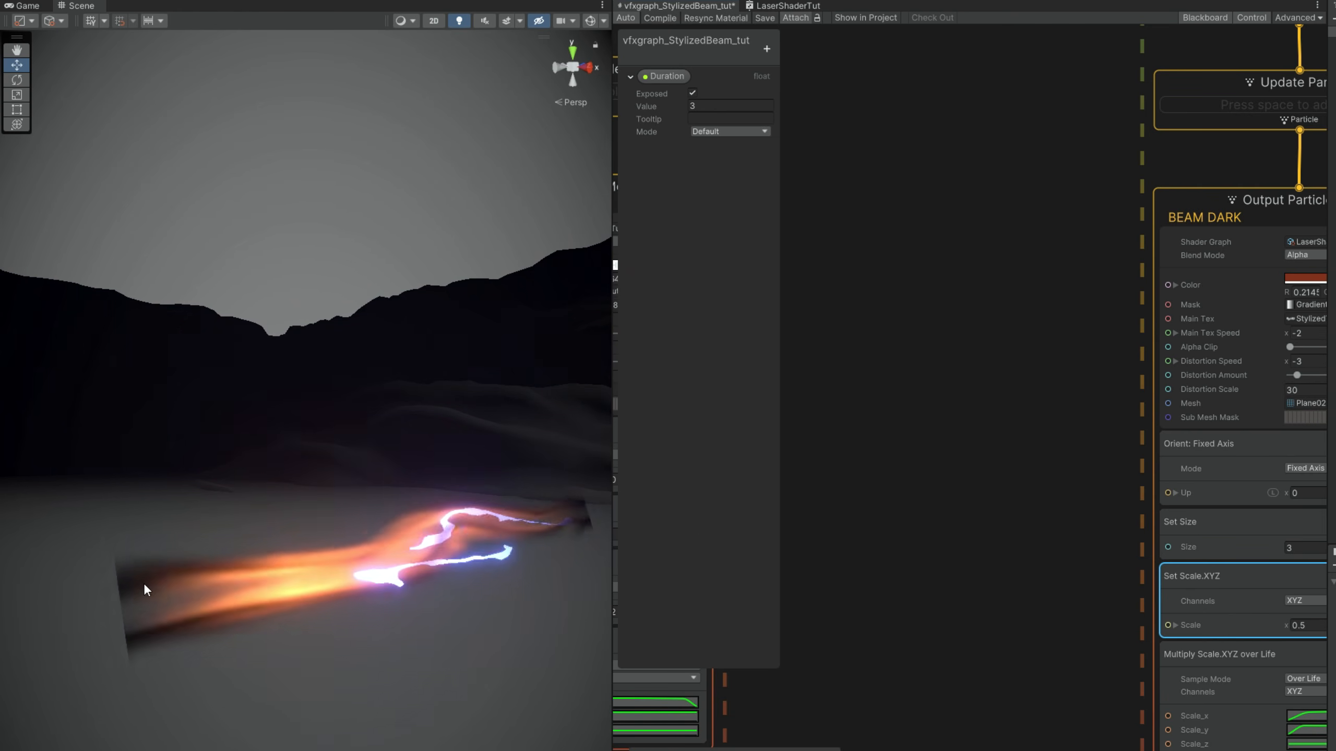
middle_drag(1120, 471, 779, 574)
scroll(1035, 415, up, 4)
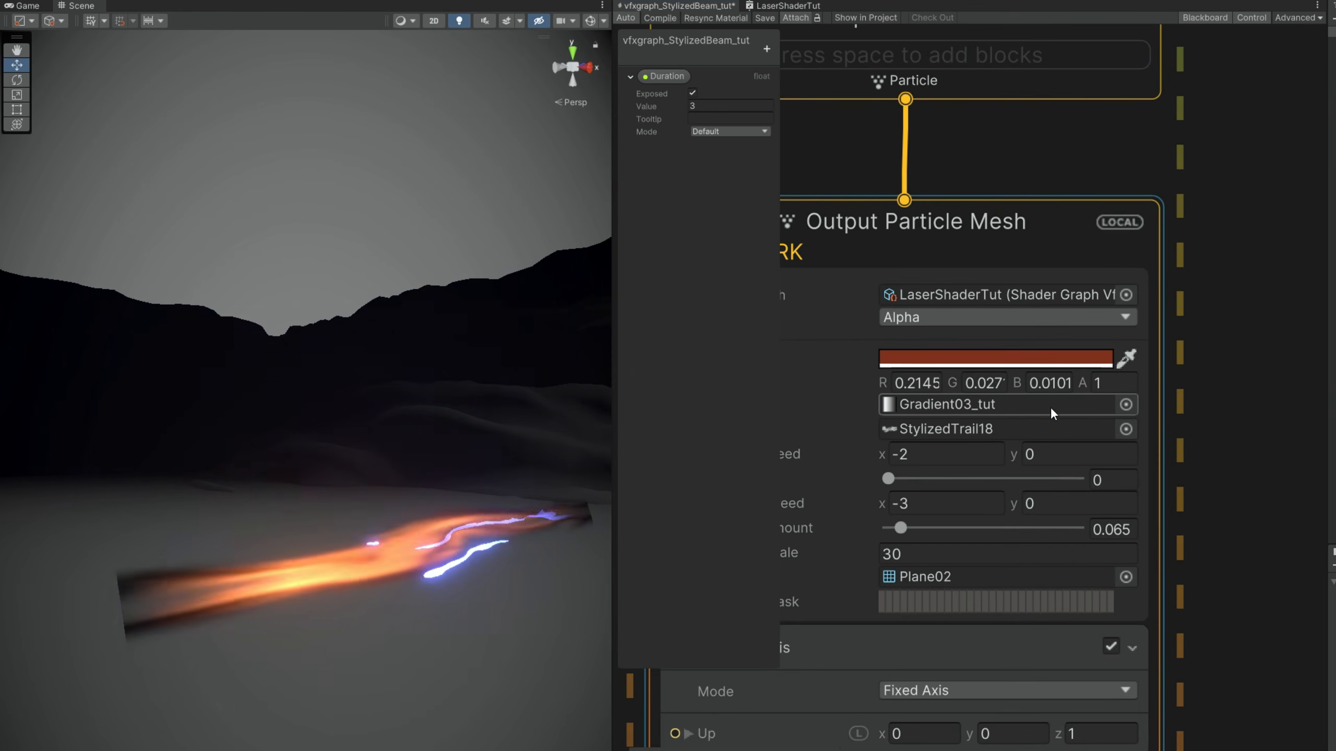
click(1125, 404)
click(1177, 448)
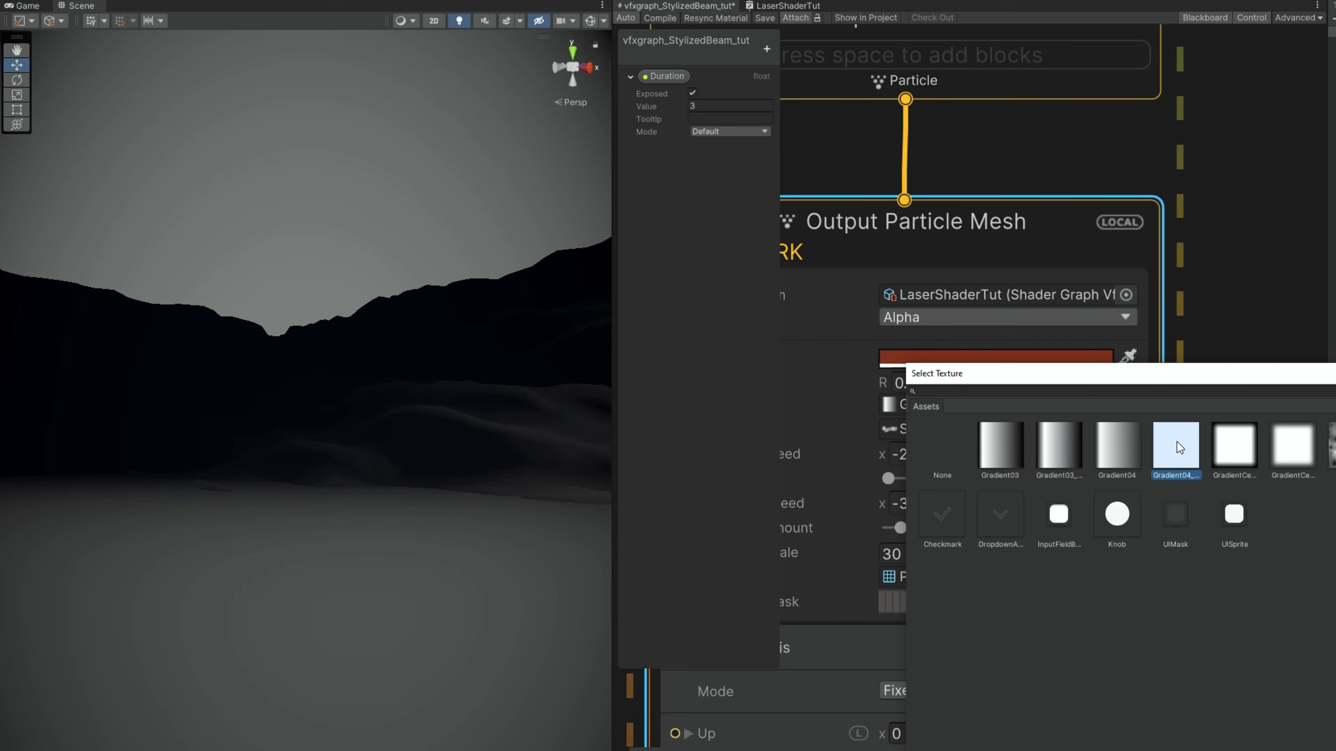
double_click(1188, 451)
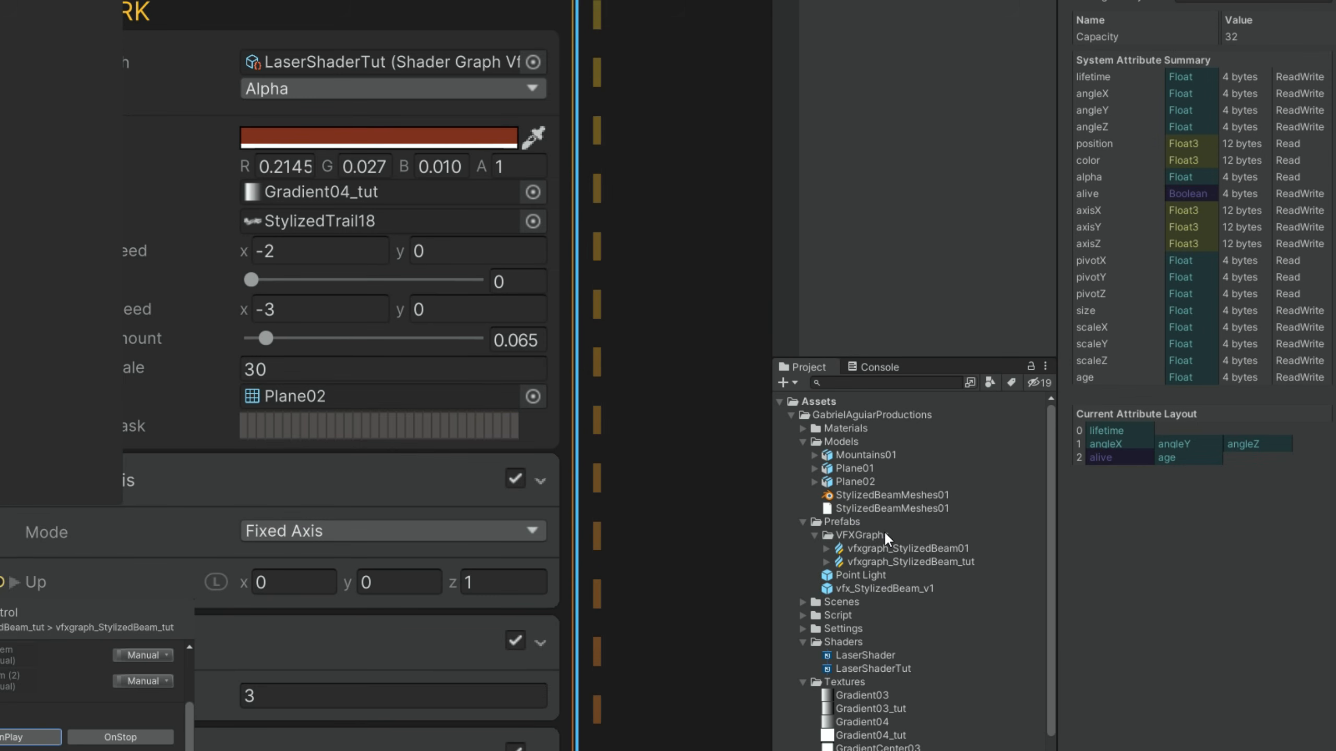
- Move BEAM DARK to the first place in the vfxgraph_StylizedBeam_tut asset's Output Render Order
click(936, 561)
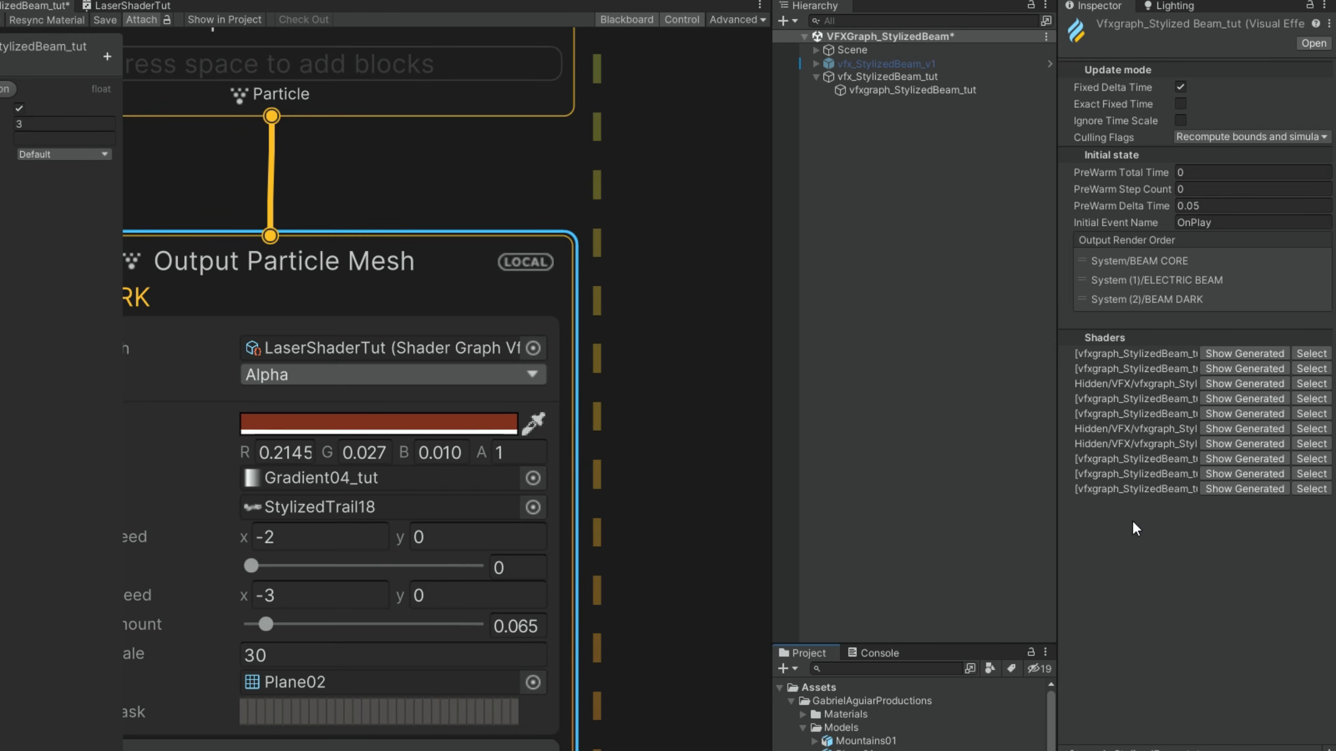
drag(1167, 301, 1190, 261)
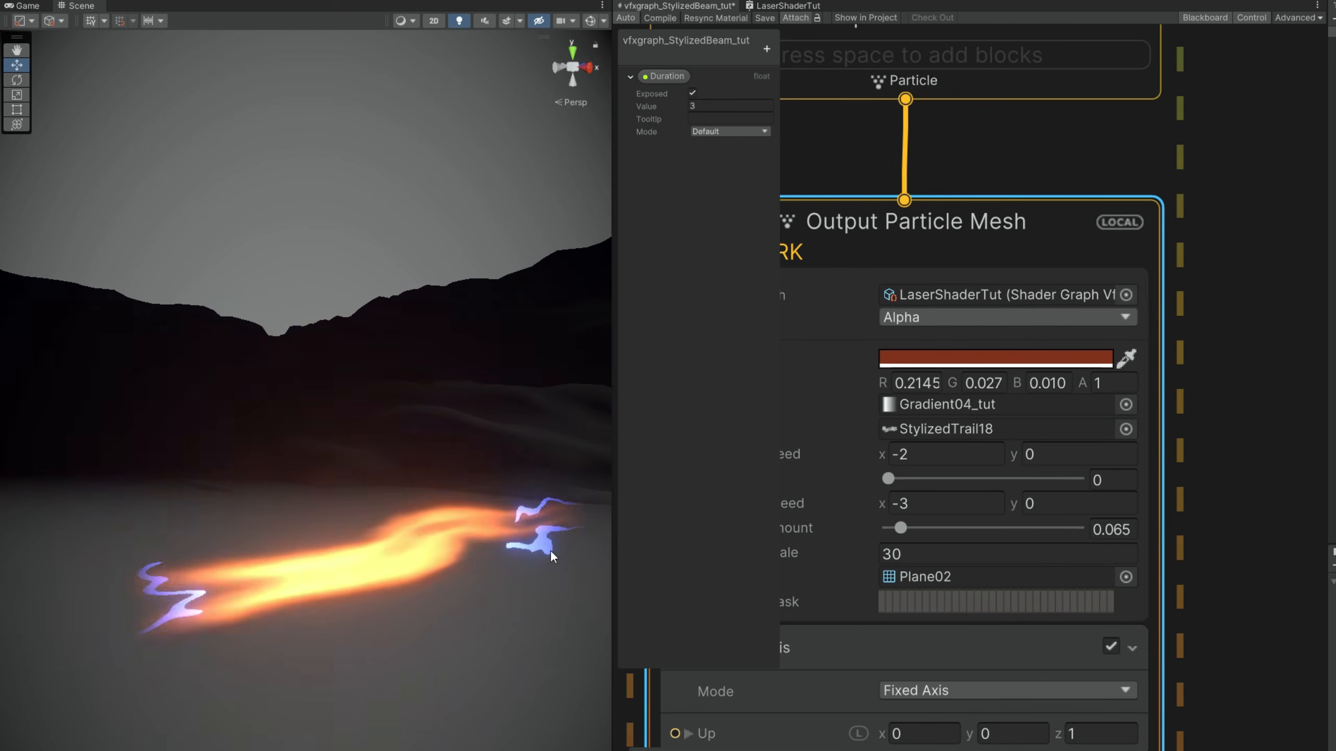
- Set the X scale in BEAM CORE's Set Scale block to 0.25
scroll(966, 642, down, 6)
middle_drag(799, 707, 379, 554)
middle_drag(789, 594, 1298, 563)
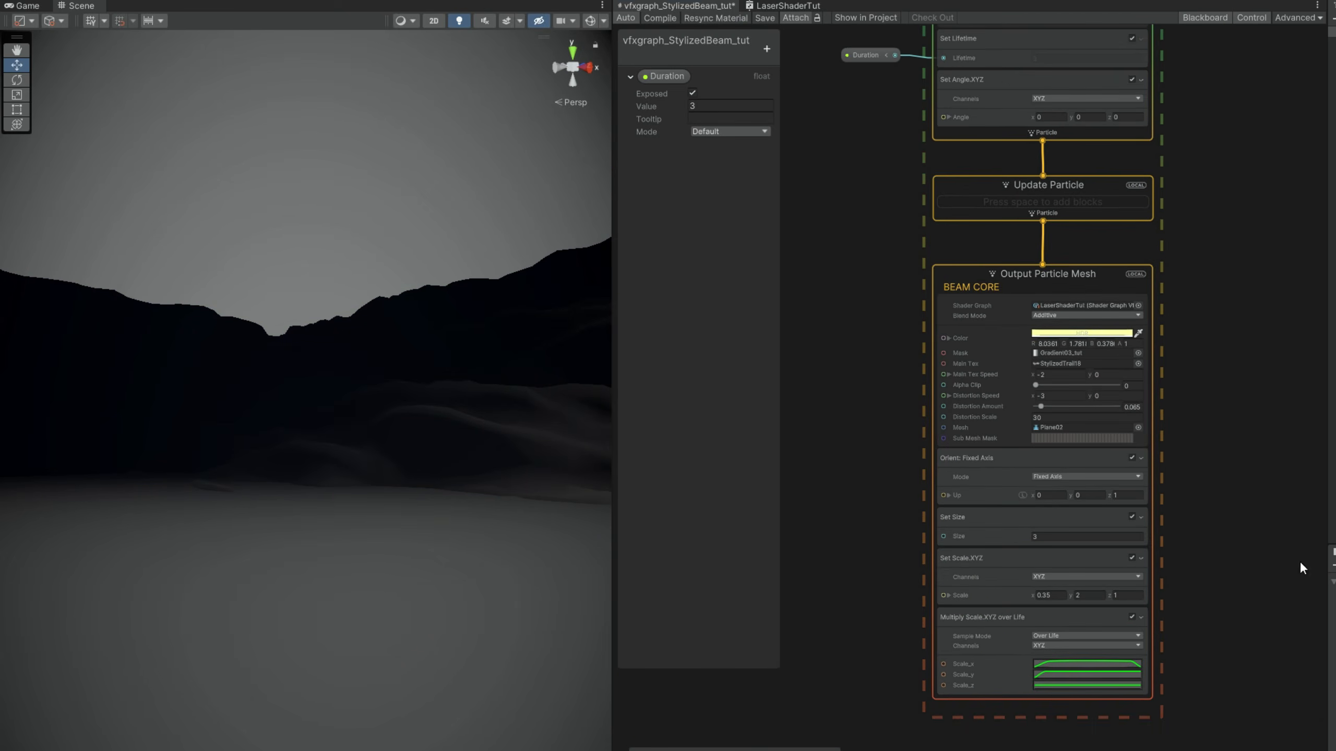
scroll(1076, 604, up, 5)
click(1067, 588)
key(Return)
- Set the X scale in ELECTRIC BEAM's Set Scale block to 0.4
scroll(1058, 735, down, 4)
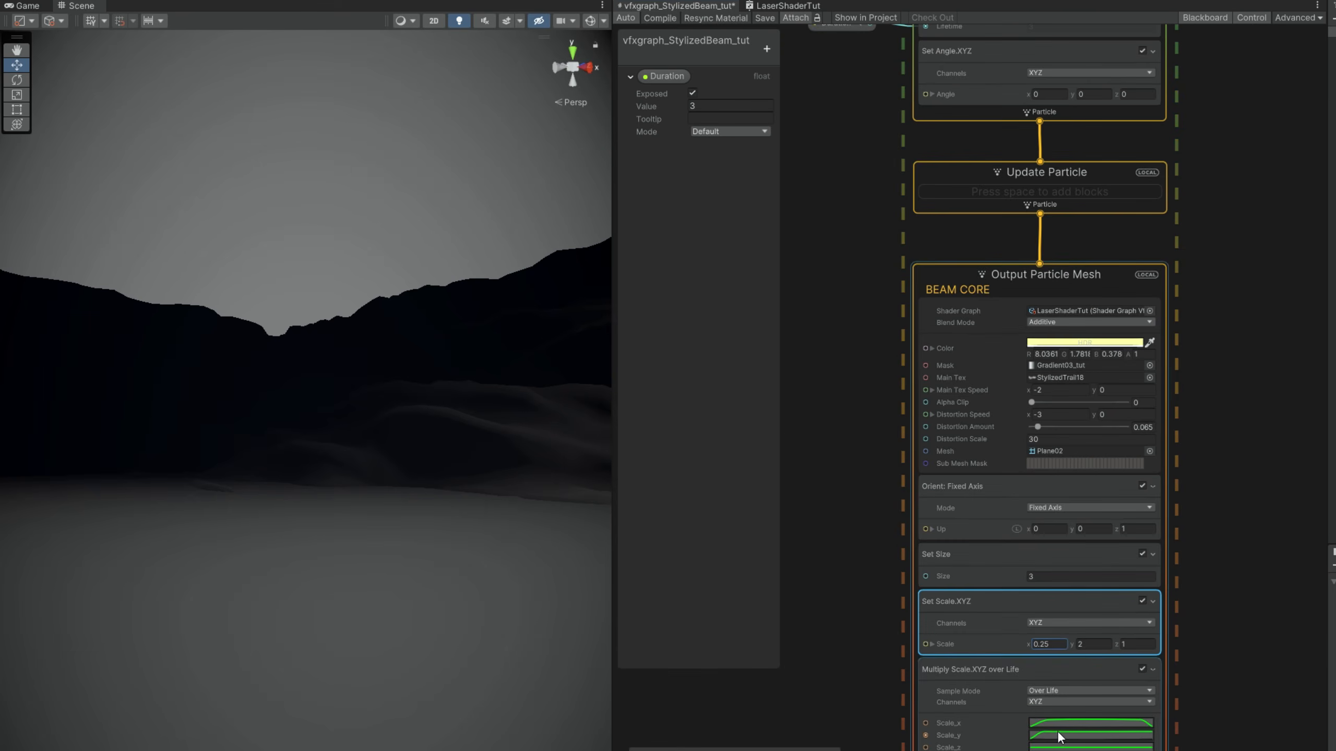
middle_drag(1222, 684, 702, 677)
scroll(1204, 665, up, 4)
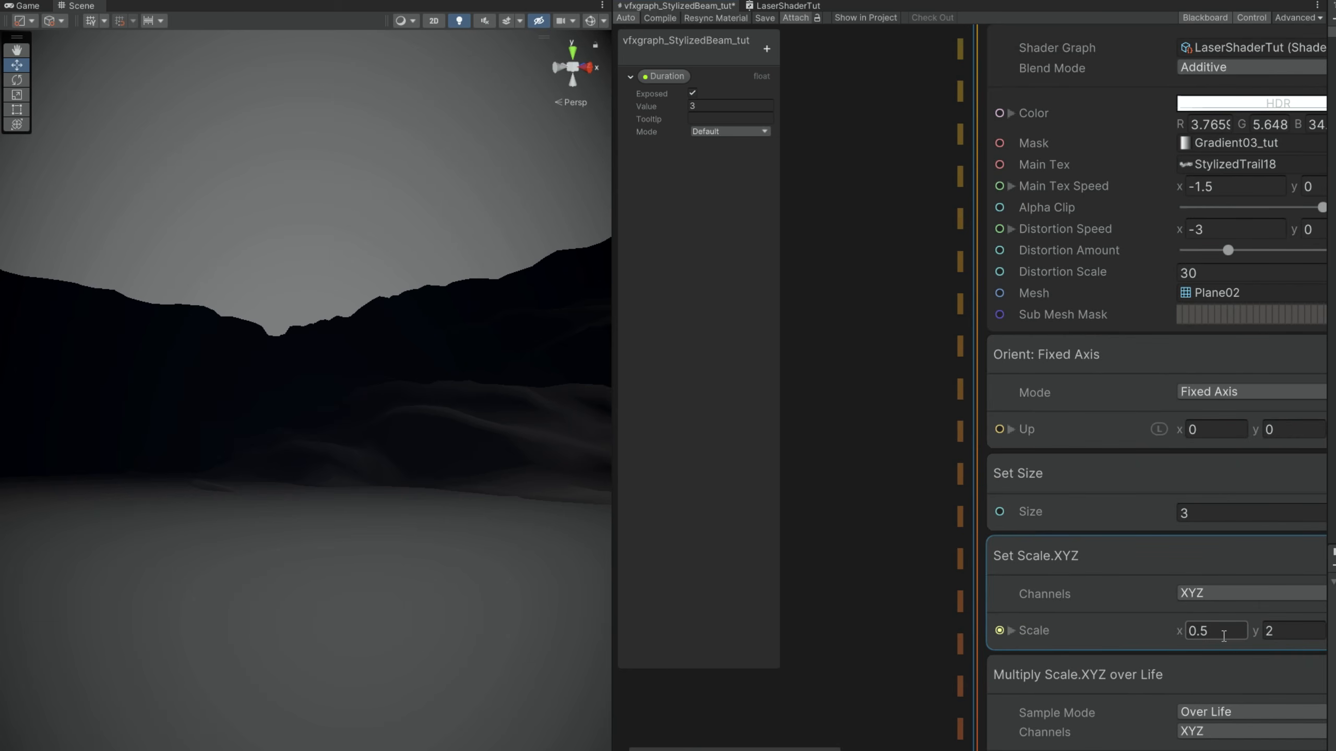
click(1225, 635)
text(.4)
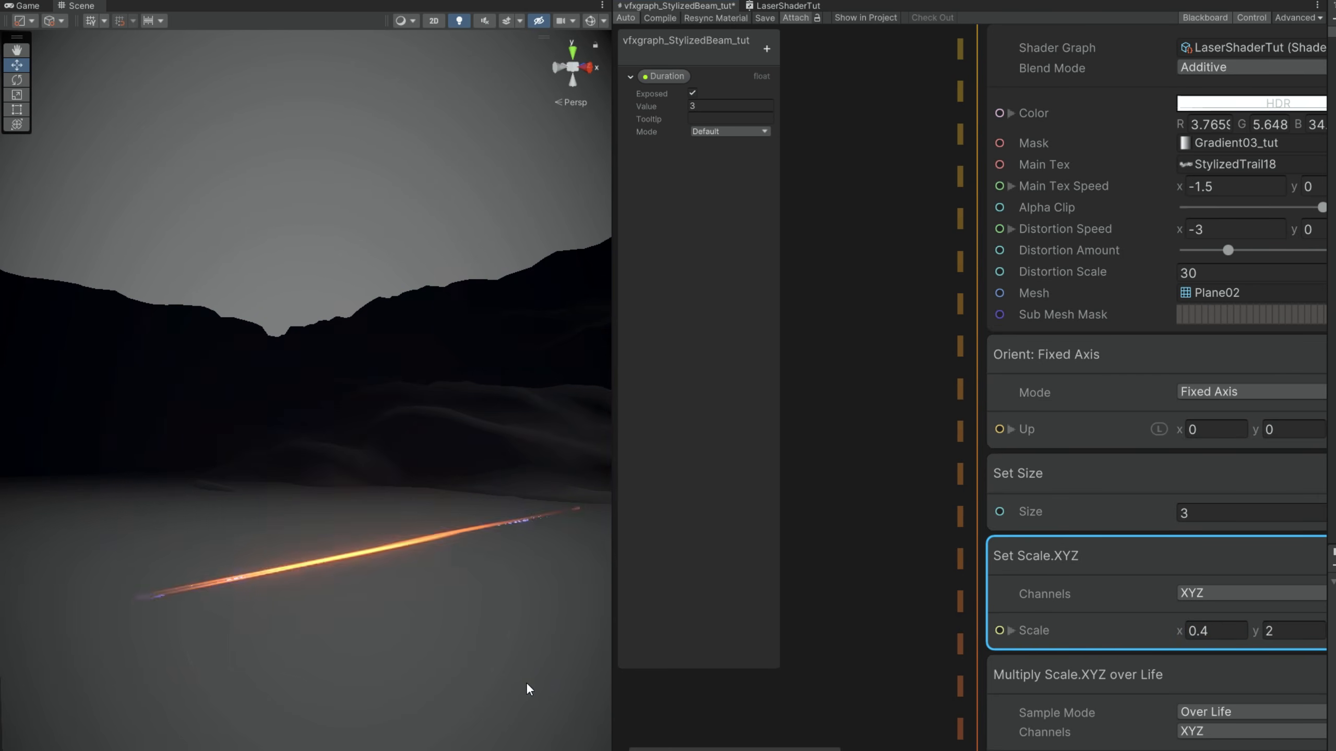
- Darken BEAM DARK's HDR color by setting its HSV value to 10, and adjust its X scale
scroll(926, 705, down, 3)
scroll(925, 708, down, 4)
middle_drag(1142, 653, 794, 579)
scroll(1067, 441, up, 4)
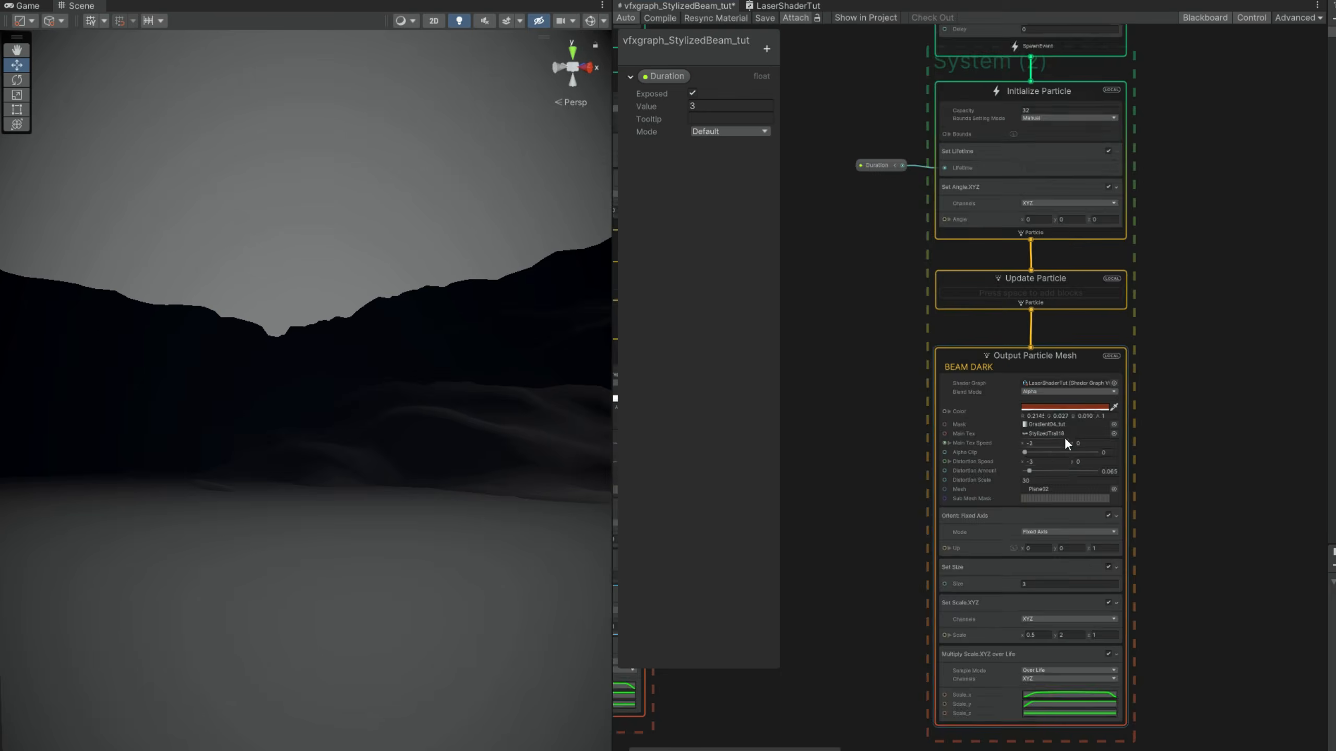
click(1062, 404)
text(10)
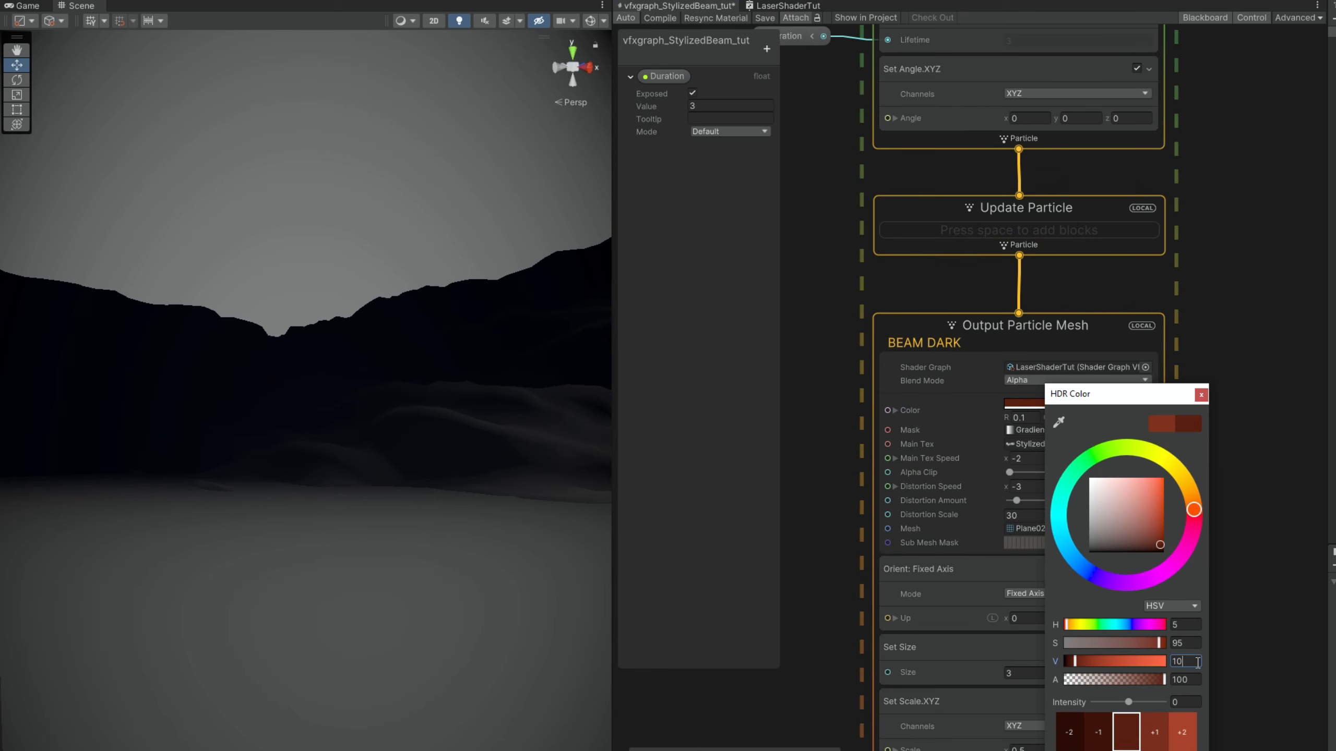
click(1245, 589)
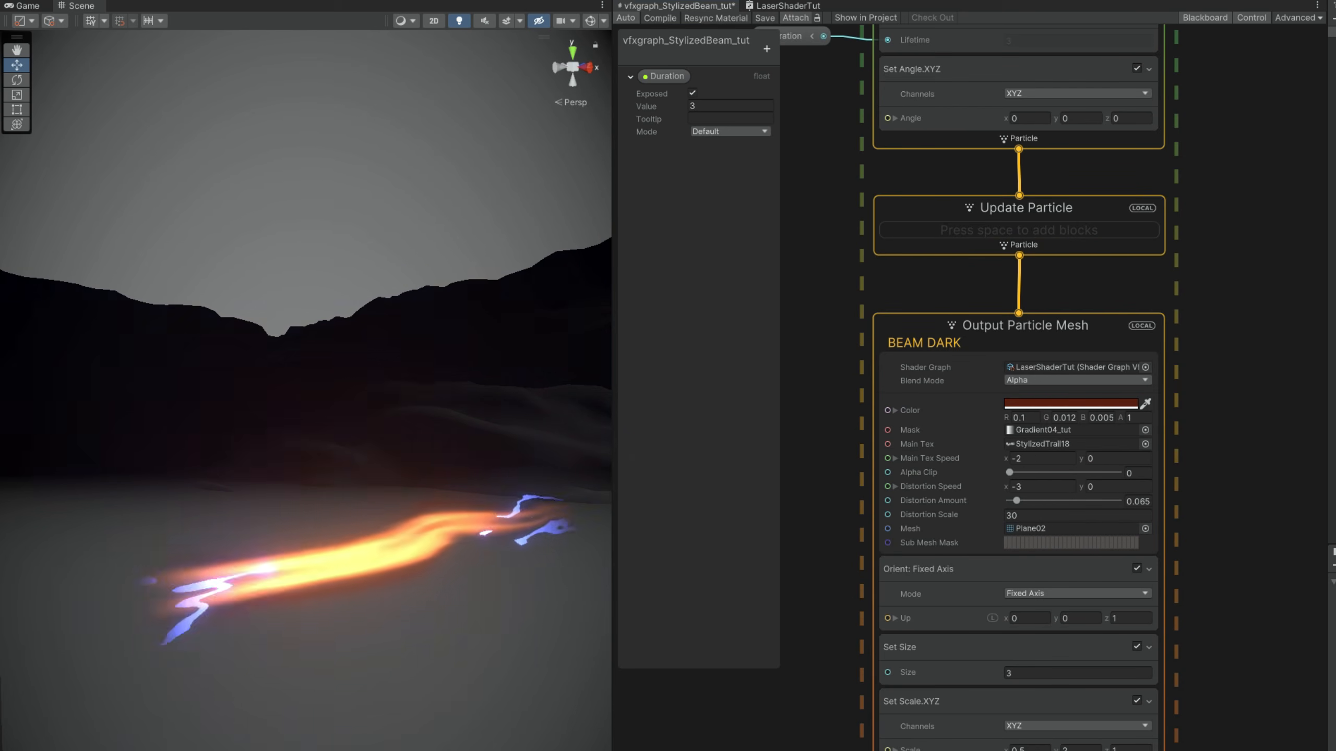
click(1041, 749)
- Delete the Spawn, Initialize Particle and Update Particle contexts above the BEAM CORE output
drag(613, 710, 156, 707)
scroll(679, 300, down, 5)
middle_drag(680, 300, 1228, 511)
scroll(1225, 421, up, 3)
middle_drag(733, 263, 1325, 284)
scroll(665, 184, down, 2)
middle_drag(665, 184, 631, 229)
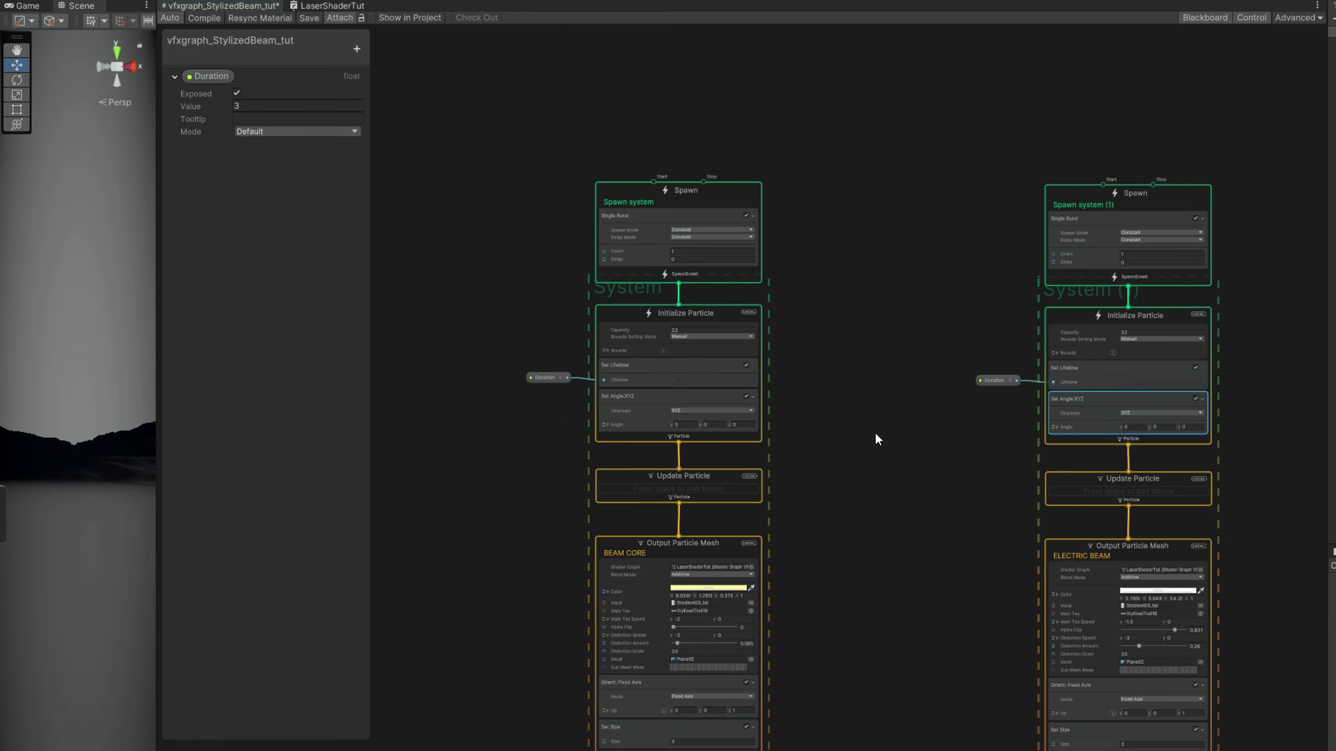
drag(807, 510, 562, 232)
key(Delete)
- Delete the Spawn, Initialize Particle and Update Particle contexts above the BEAM DARK output
middle_drag(910, 350, 489, 317)
drag(1237, 493, 1022, 247)
key(Delete)
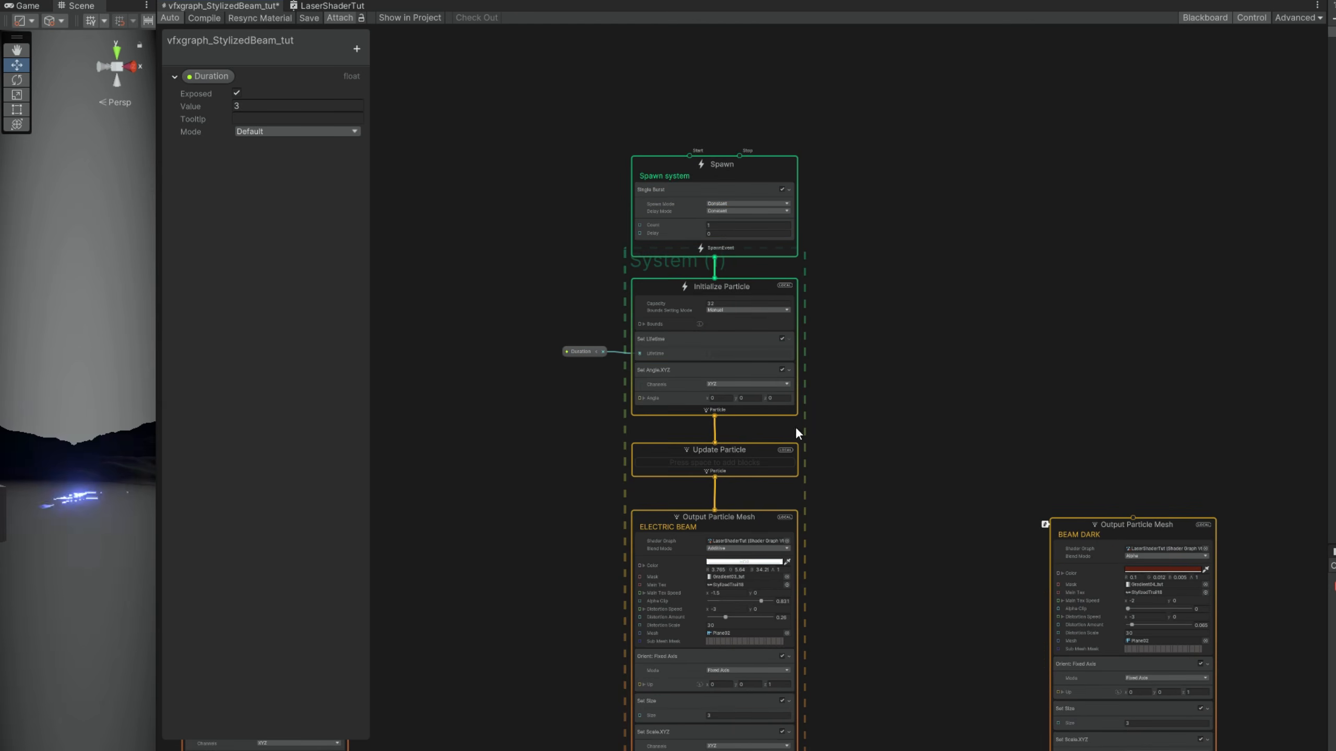
- Connect the remaining Update Particle context to both the BEAM CORE and BEAM DARK outputs
scroll(796, 429, down, 1)
middle_drag(796, 429, 954, 427)
drag(883, 465, 492, 497)
drag(926, 482, 1246, 505)
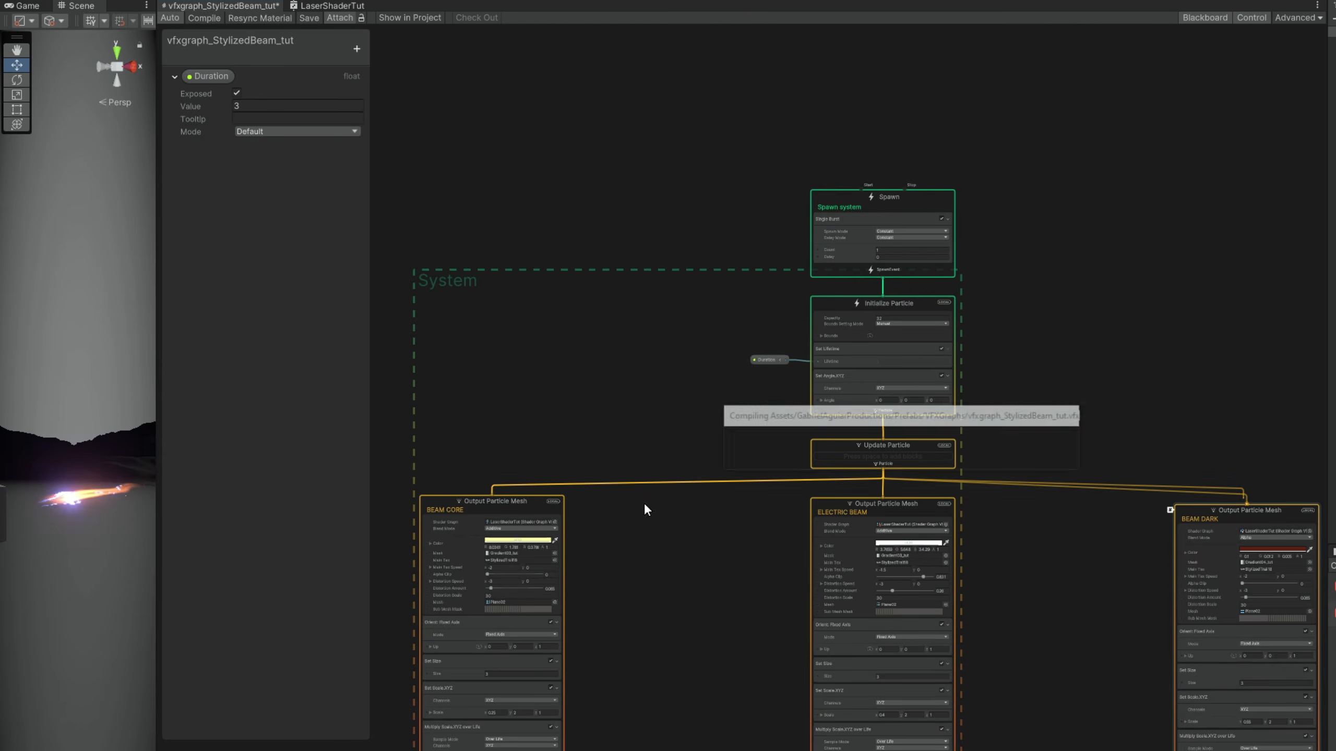
- Align the BEAM CORE and BEAM DARK outputs on either side of ELECTRIC BEAM, and enlarge the Scene view to preview the beam
drag(488, 503, 698, 502)
drag(1184, 511, 1001, 504)
drag(699, 505, 681, 510)
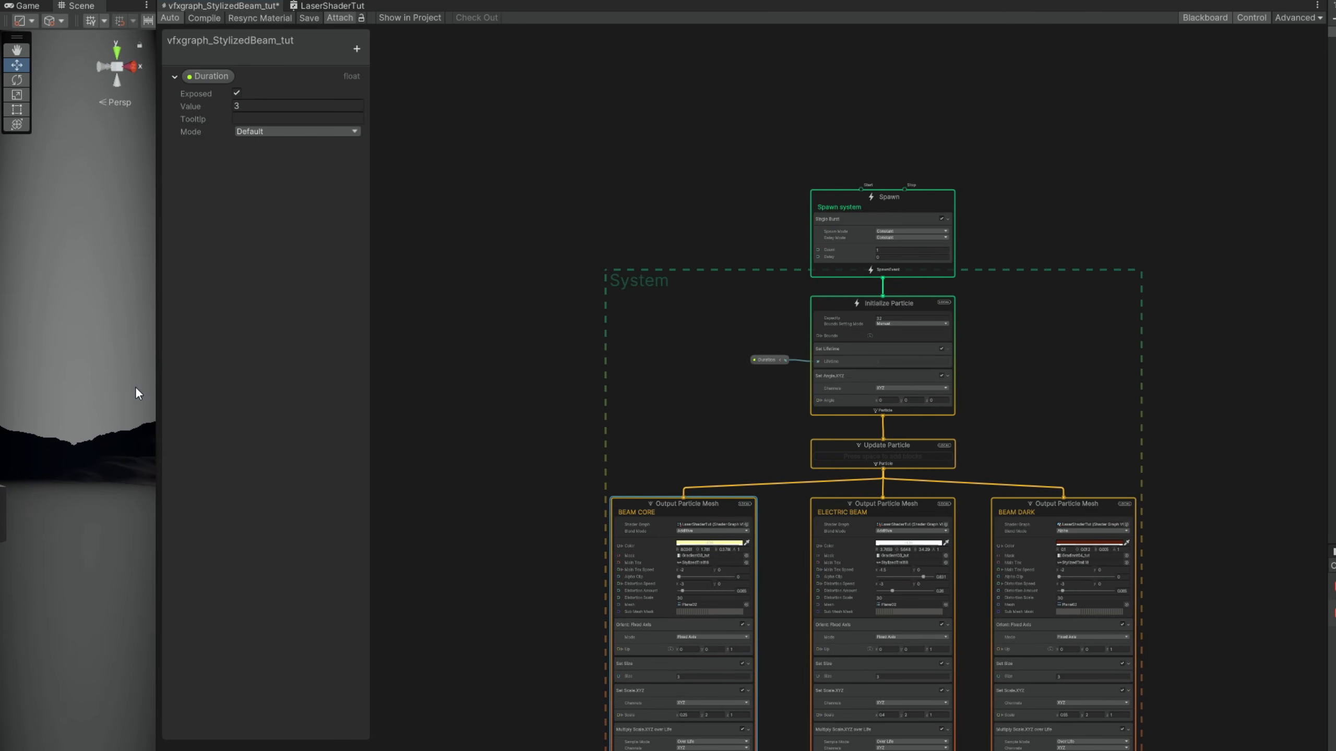
drag(165, 384, 877, 376)
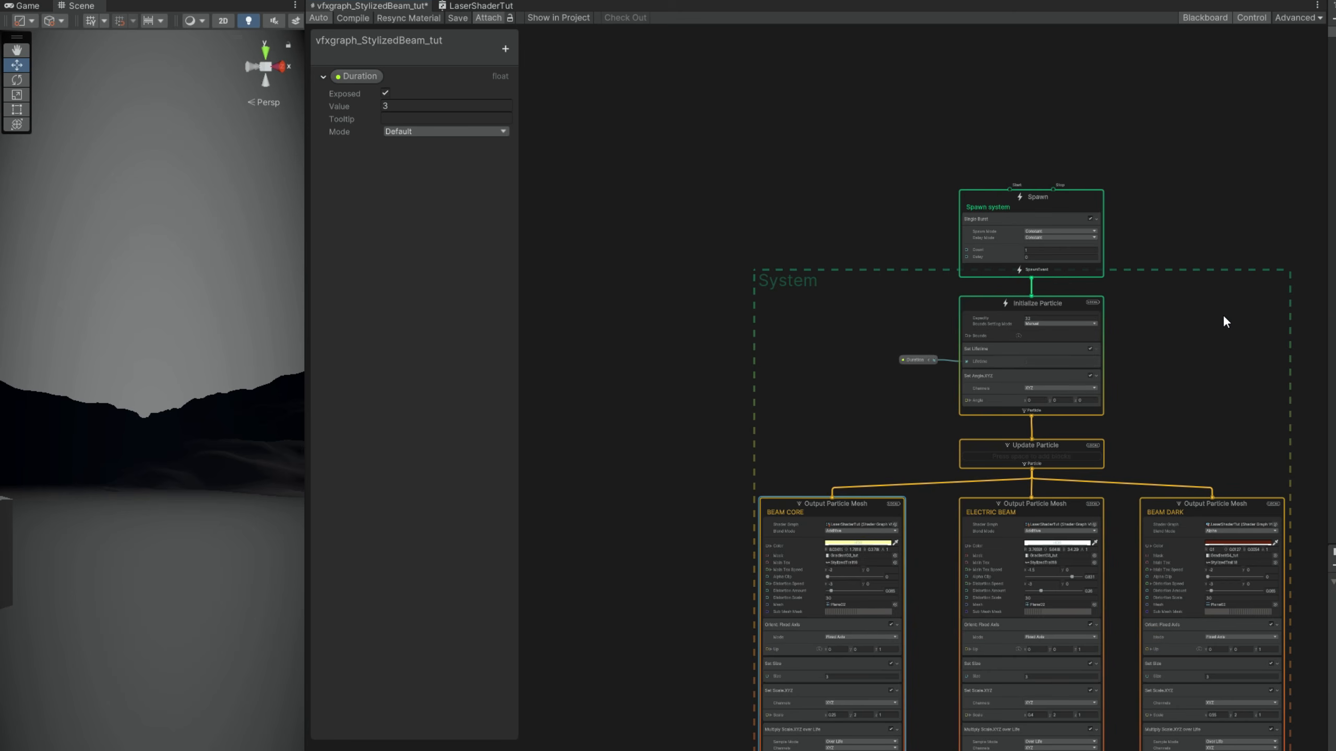
- Add a Simple Particle System in the empty graph area beside the BEAM DARK output
middle_drag(1185, 319, 984, 316)
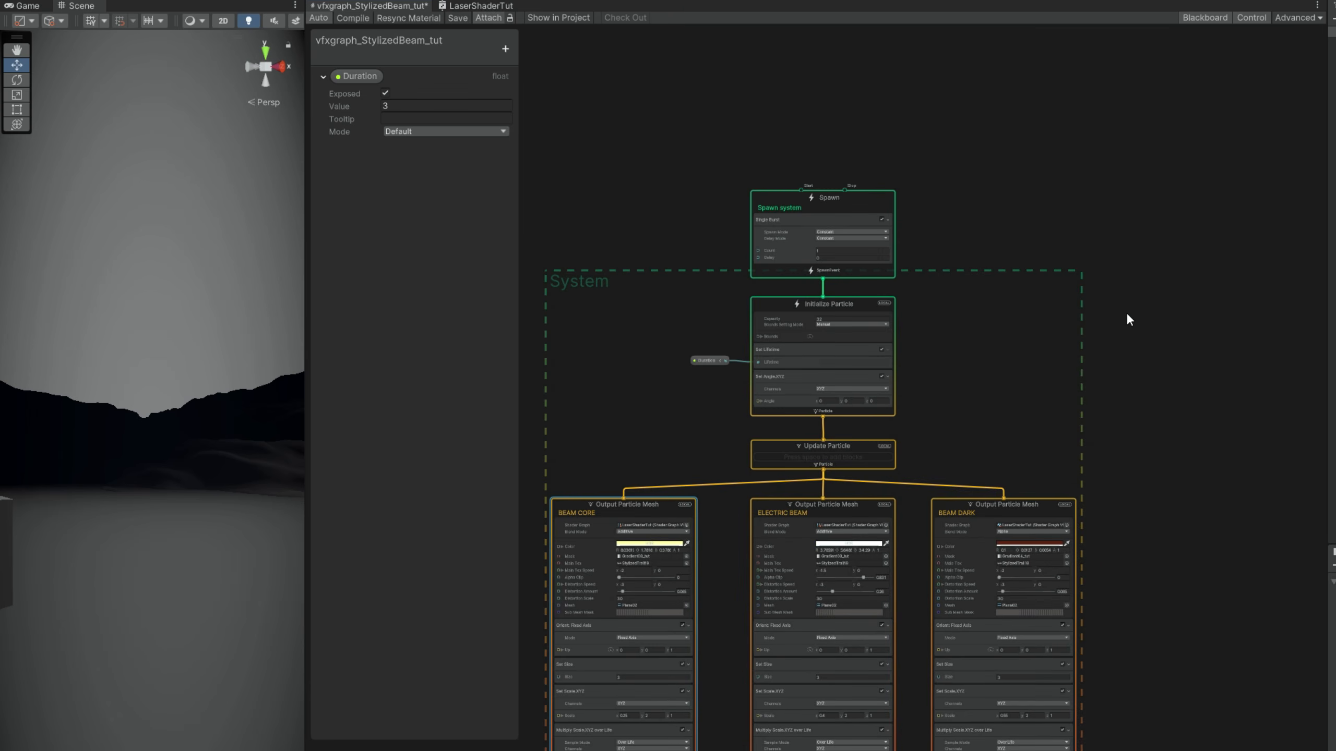
middle_drag(1133, 315, 775, 286)
key(space)
text(simple)
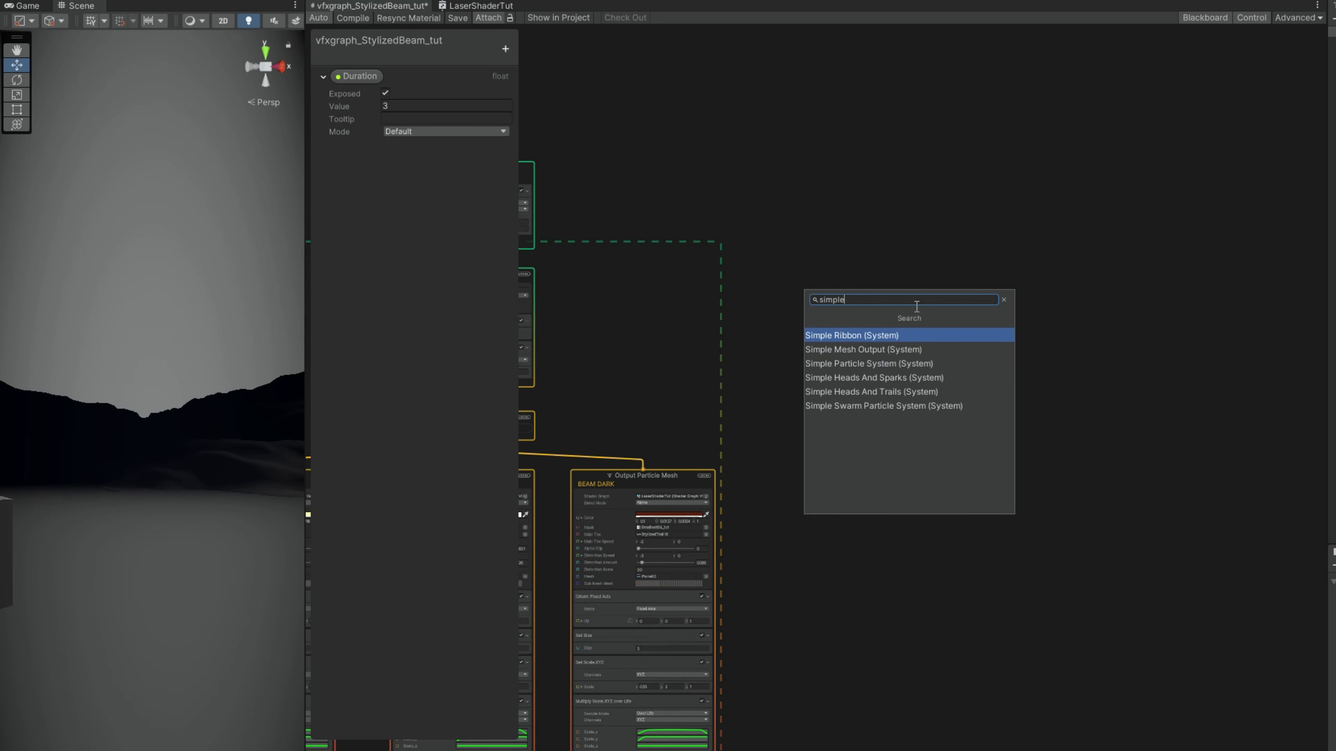
key(Down)
key(Down)
key(Return)
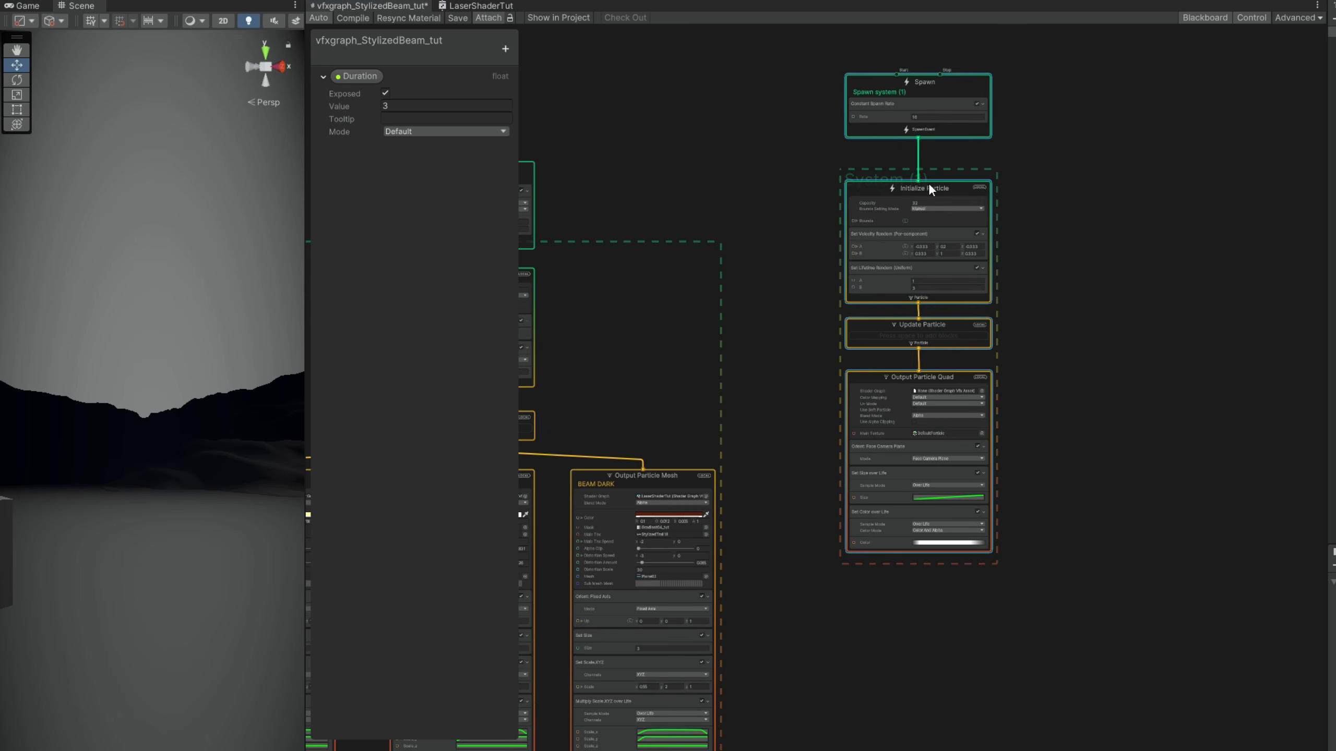
- Set both Loop Duration and Loop Count of the new system's Spawn context to Constant
scroll(886, 91, up, 1)
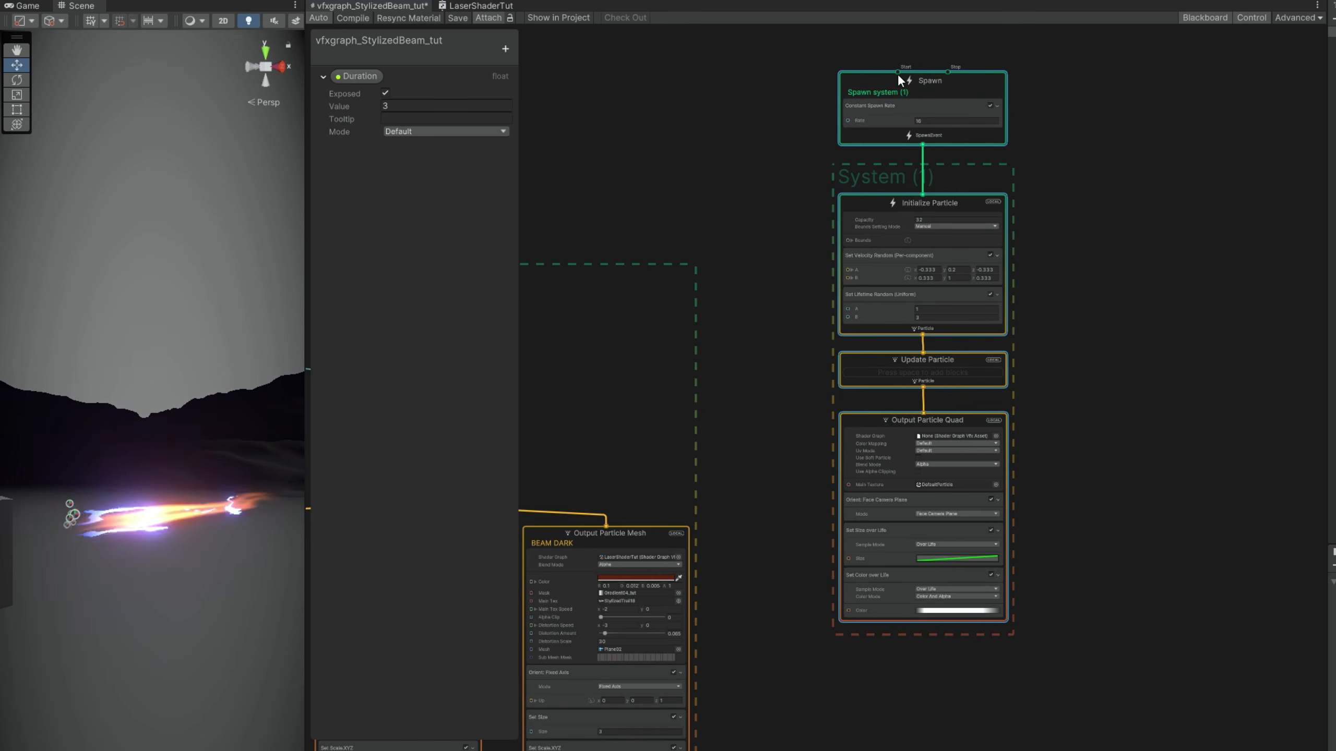
drag(871, 78, 905, 211)
scroll(865, 333, up, 2)
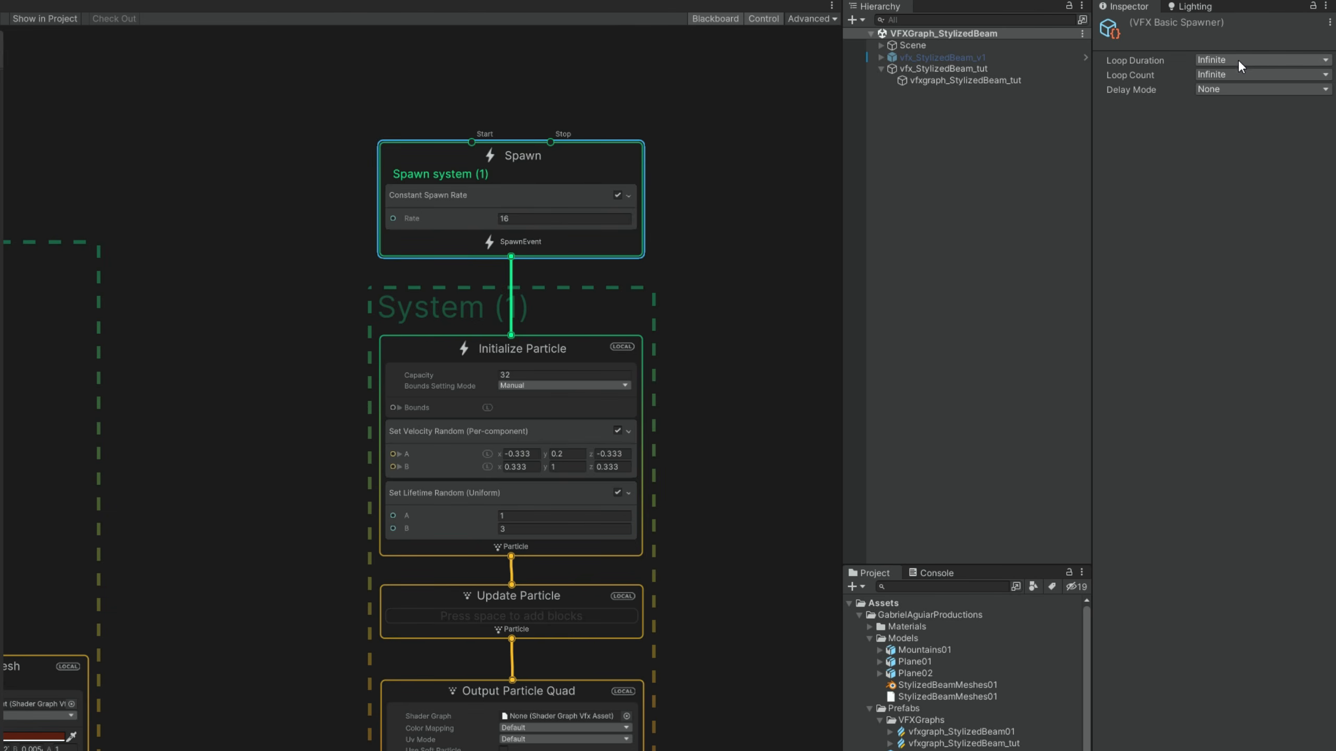
click(1240, 61)
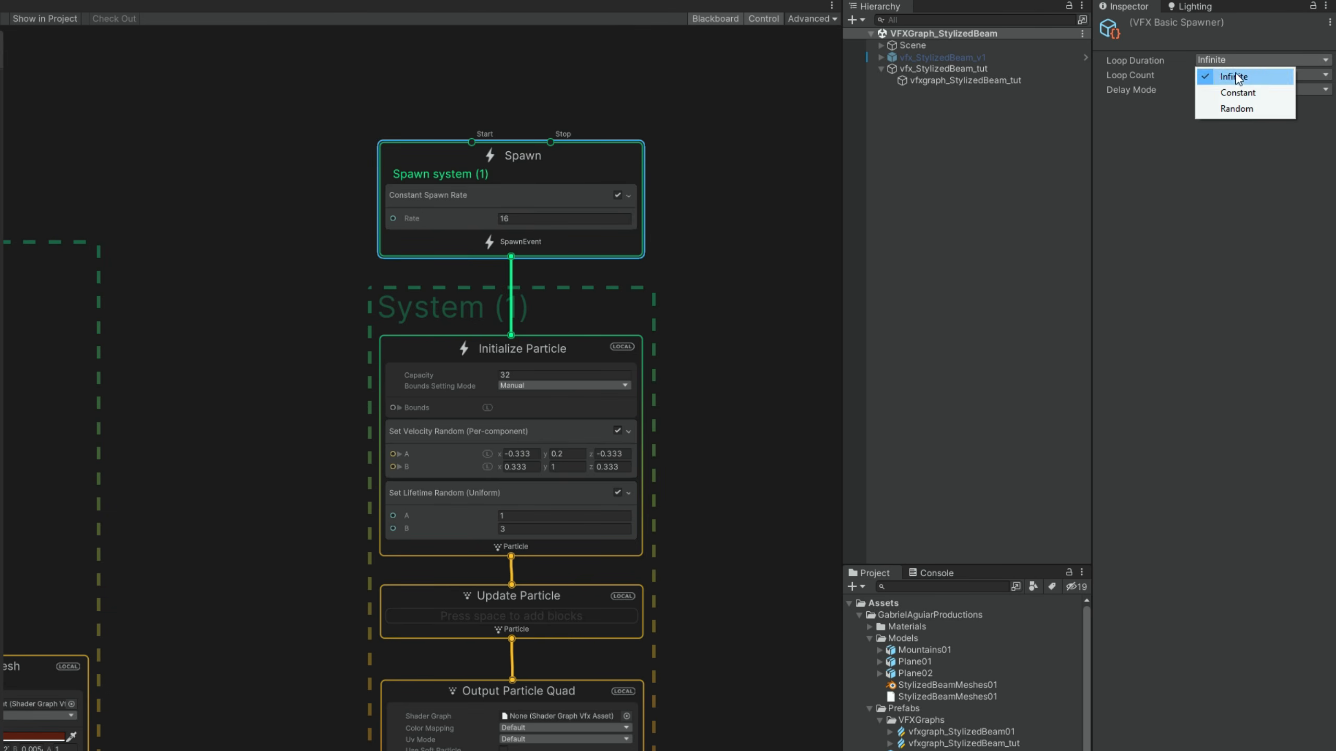
click(1237, 90)
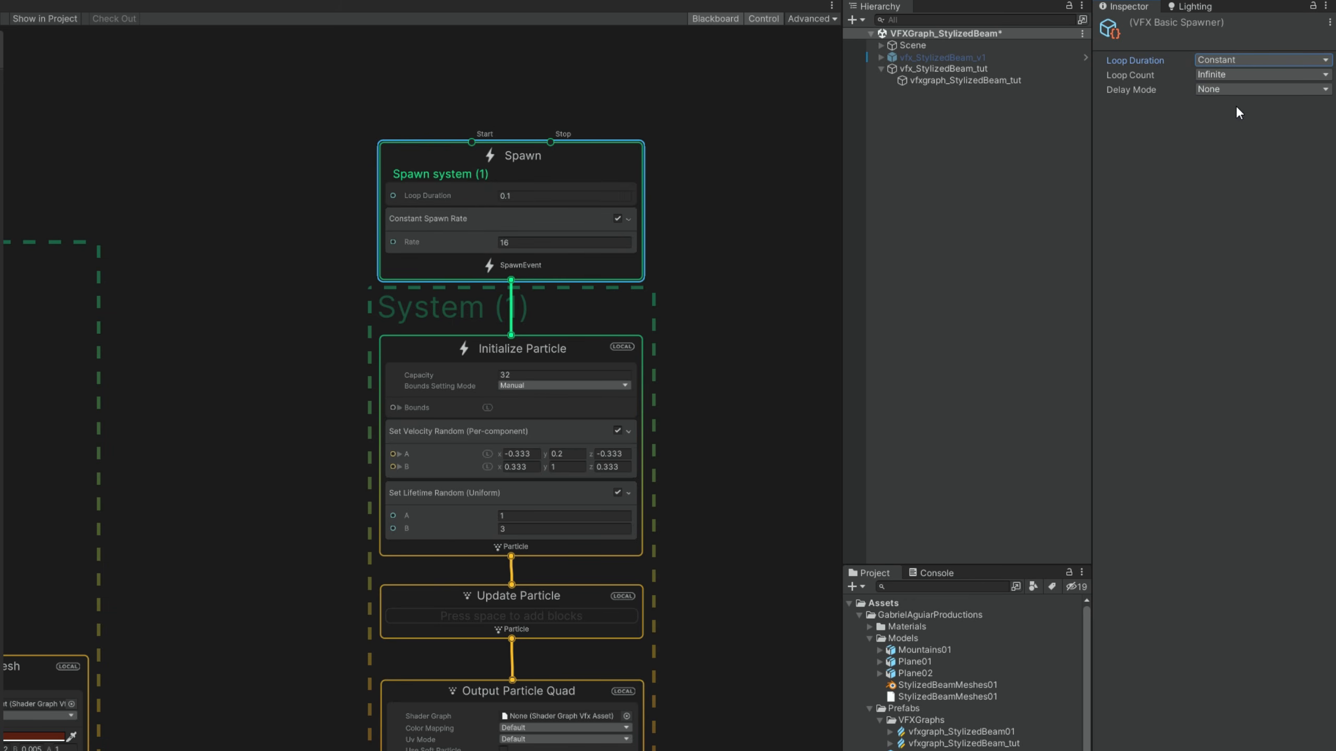
click(1218, 73)
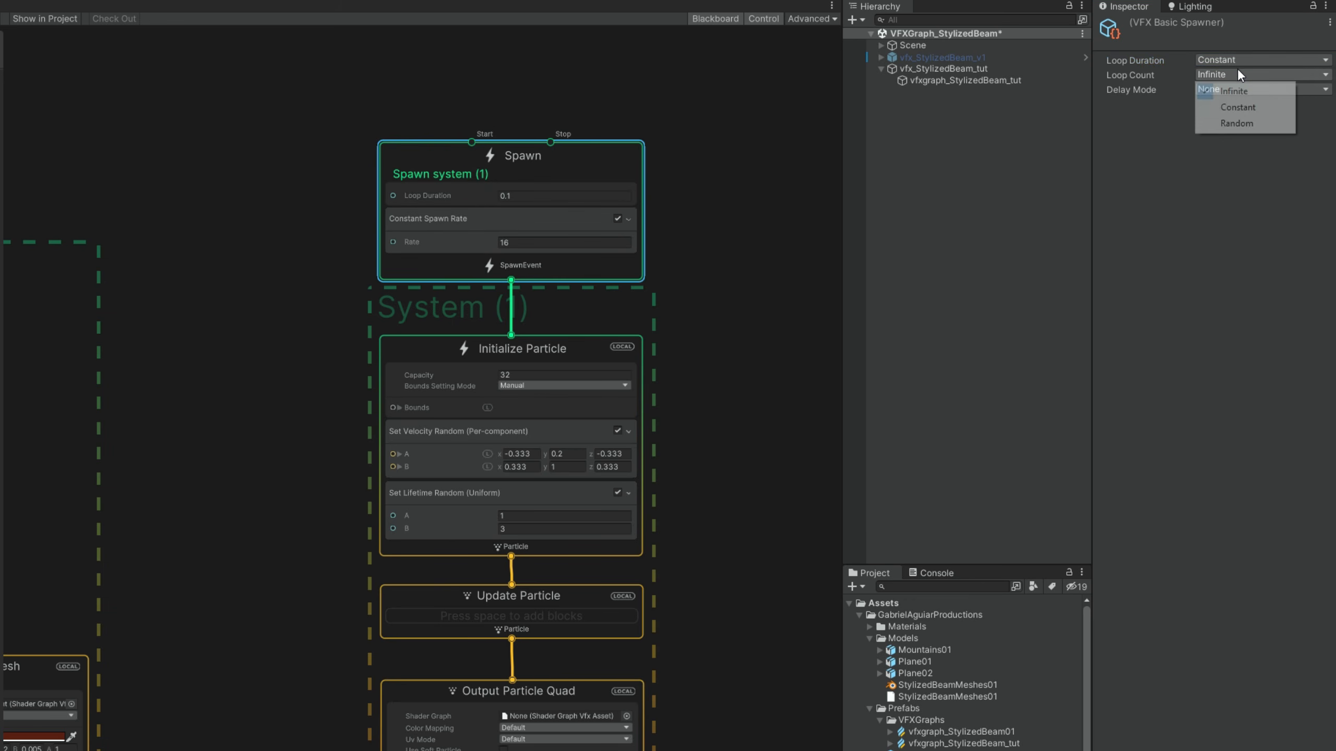
click(1233, 111)
- Place the Duration property beside the new Spawn context and feed it into input A of a new Subtract node
scroll(527, 201, up, 2)
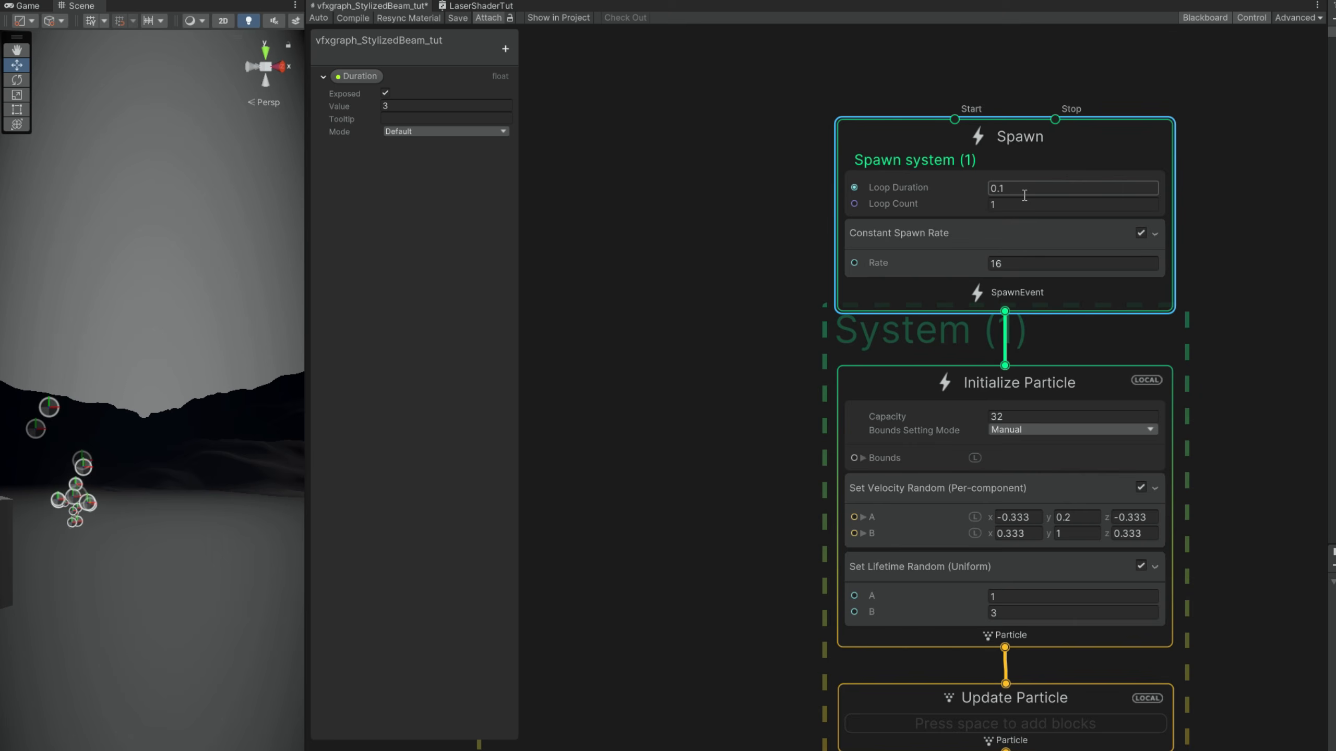
middle_drag(1066, 173, 1201, 203)
drag(370, 78, 817, 210)
text(sub)
click(755, 278)
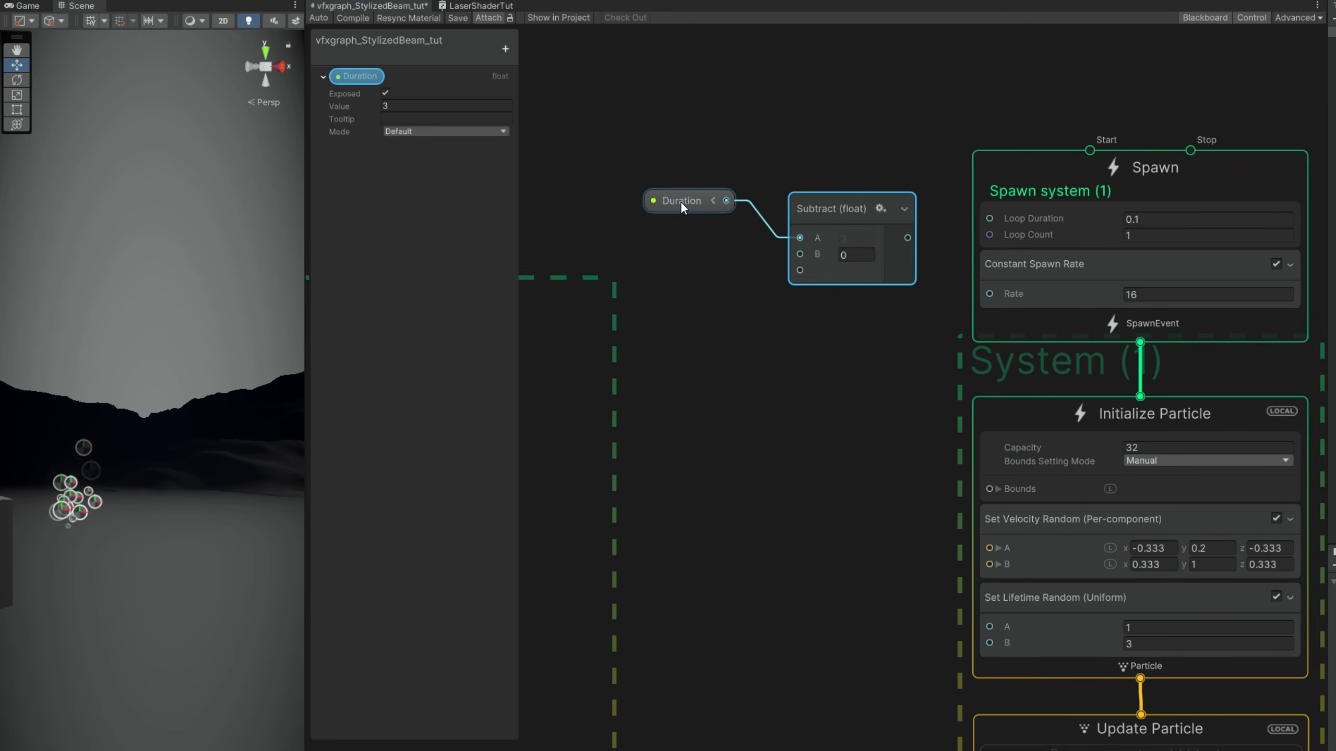
- Duplicate the Duration node and feed the copy into input A of a new Multiply node
click(682, 204)
key(ctrl+d)
drag(806, 463, 654, 341)
text(mul)
click(663, 368)
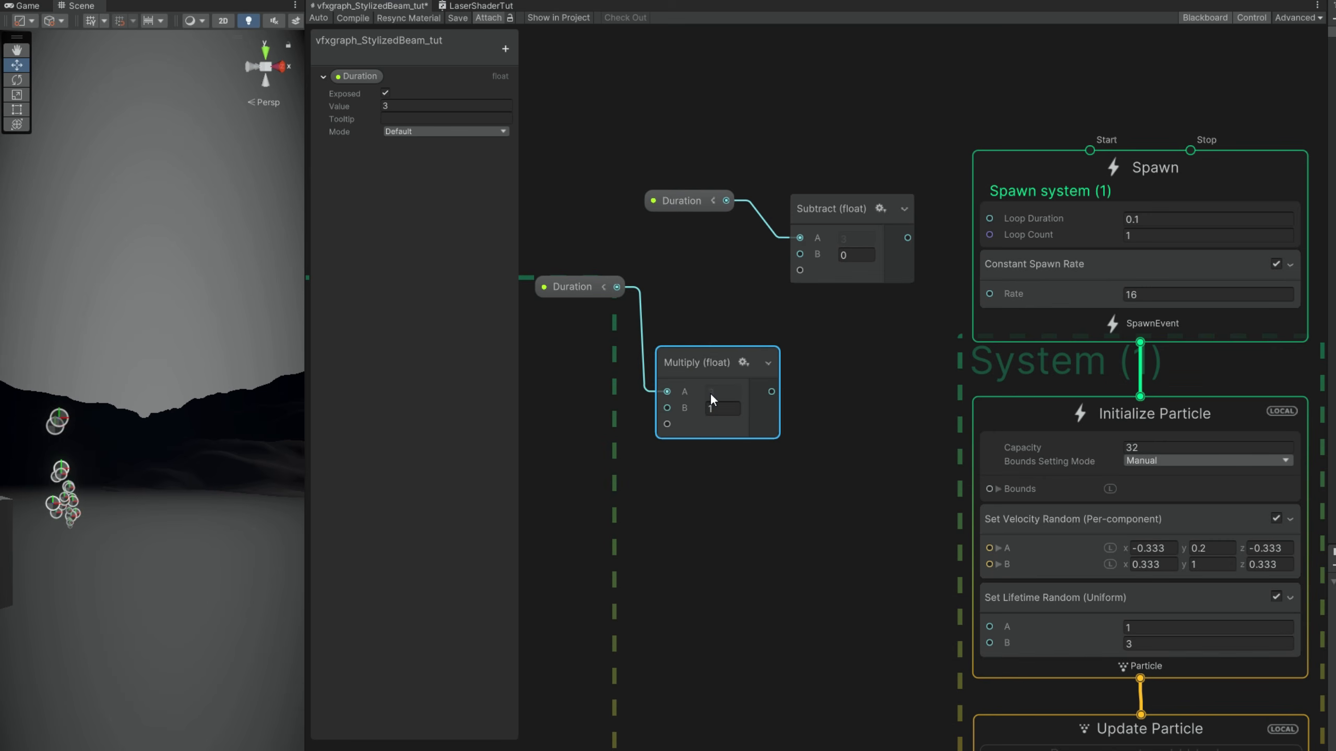
- Set Multiply's B to 0.08, wire its output into Subtract's B, and connect Subtract's result to the Spawn context's Loop Duration
drag(800, 270, 800, 254)
click(736, 411)
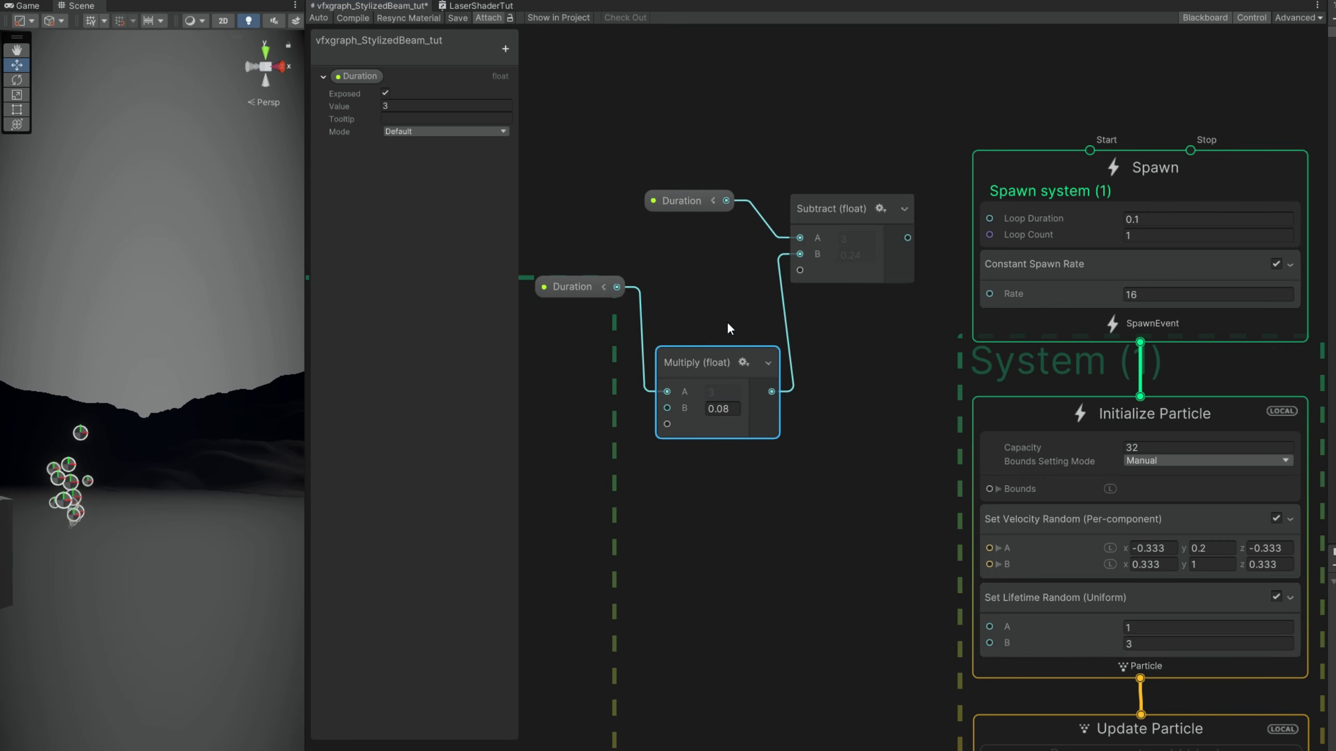
drag(722, 351, 702, 289)
drag(907, 238, 989, 218)
click(1084, 278)
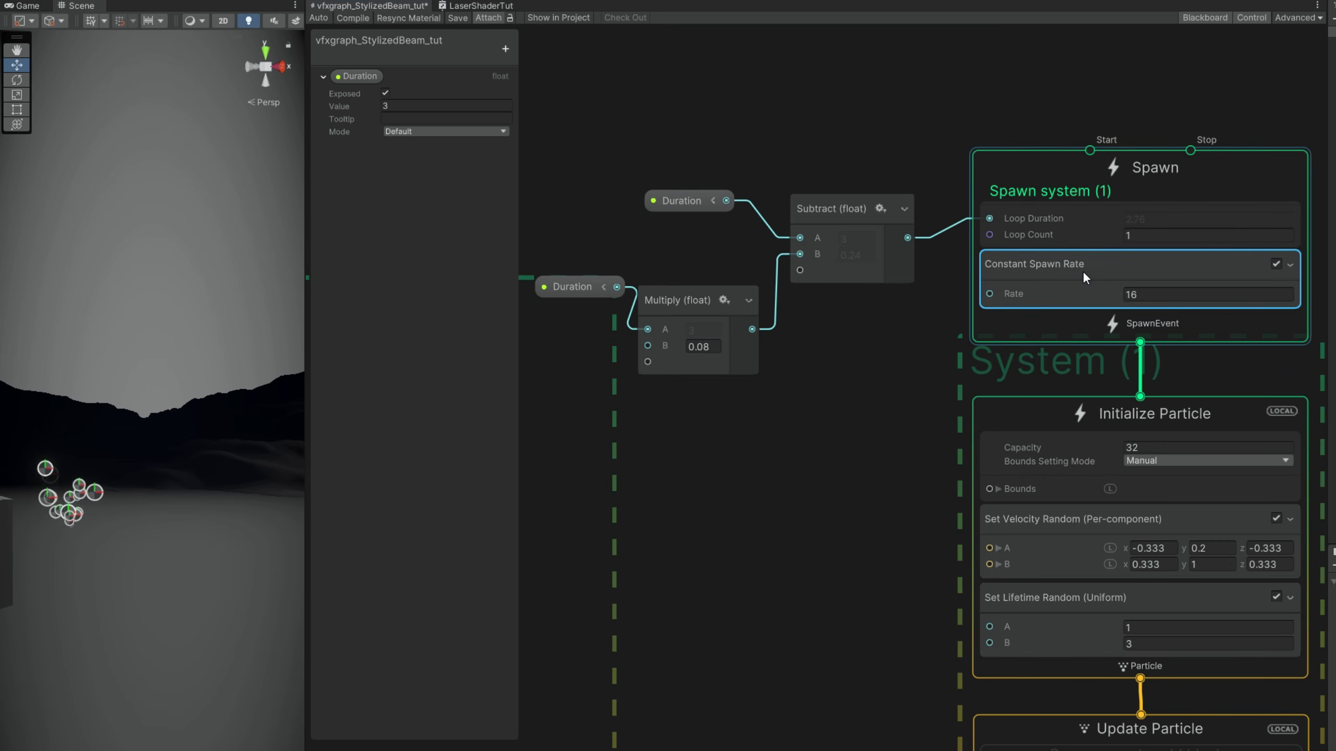
- Set the Constant Spawn Rate to 40 and shift the Duration, Multiply and Subtract nodes slightly upward
click(1188, 296)
text(40)
drag(871, 362, 617, 169)
drag(840, 228, 841, 204)
- Set the new system's random velocity range from A (-0.5, -0.5, 20) to B (0.5, 0.5, 40)
middle_drag(860, 422, 731, 239)
scroll(950, 383, up, 1)
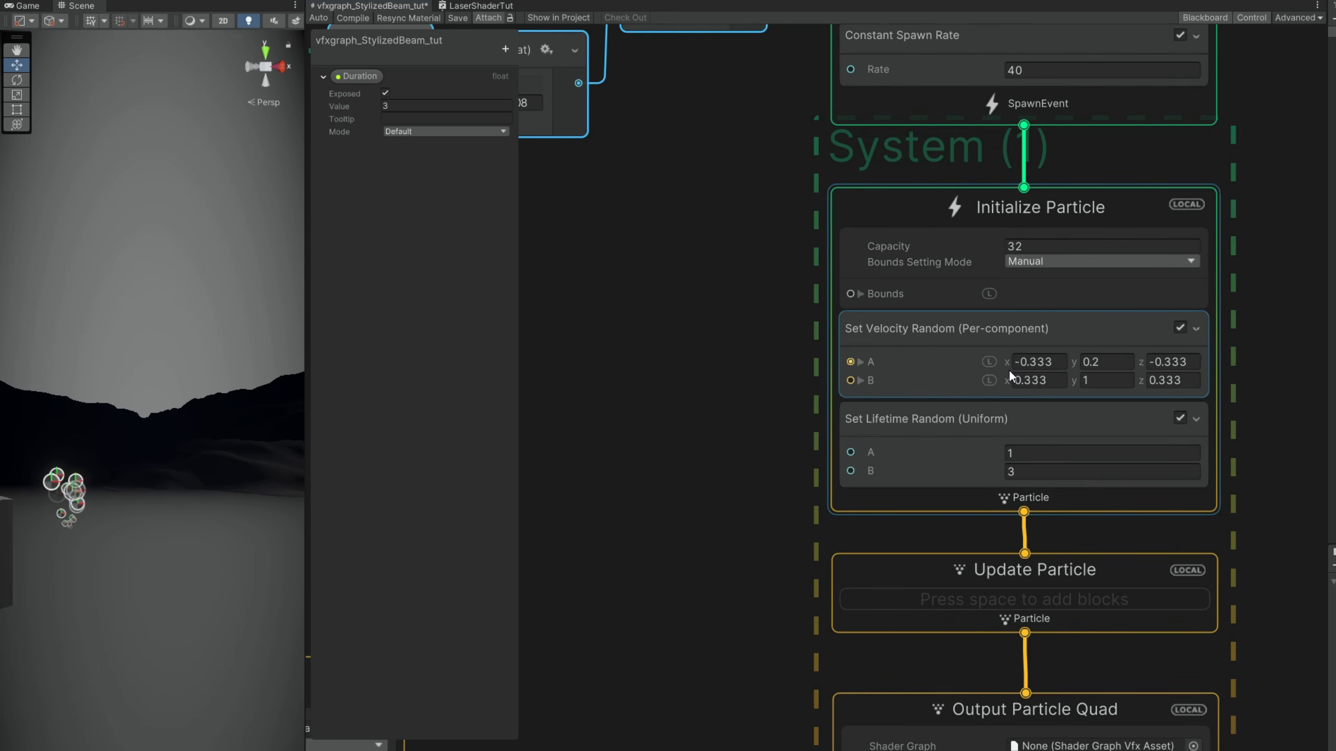
scroll(1141, 400, up, 2)
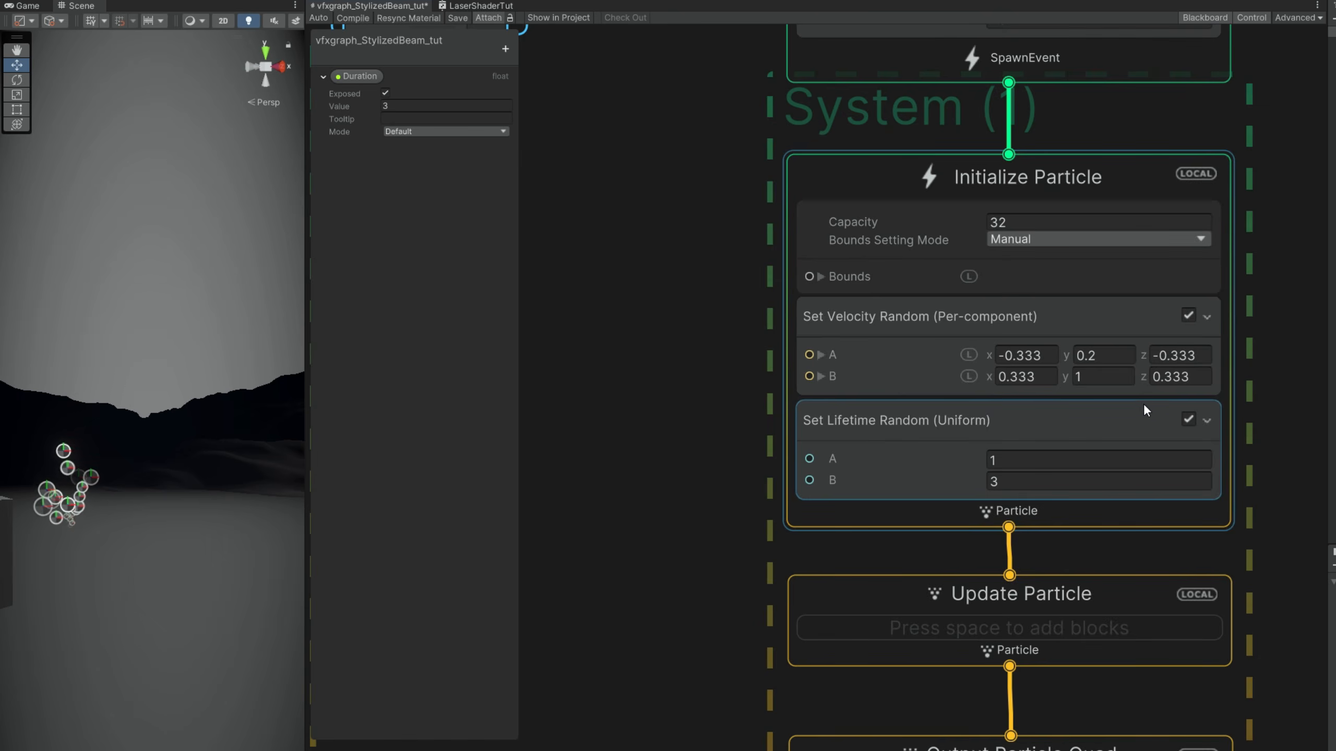
click(1186, 381)
text(40)
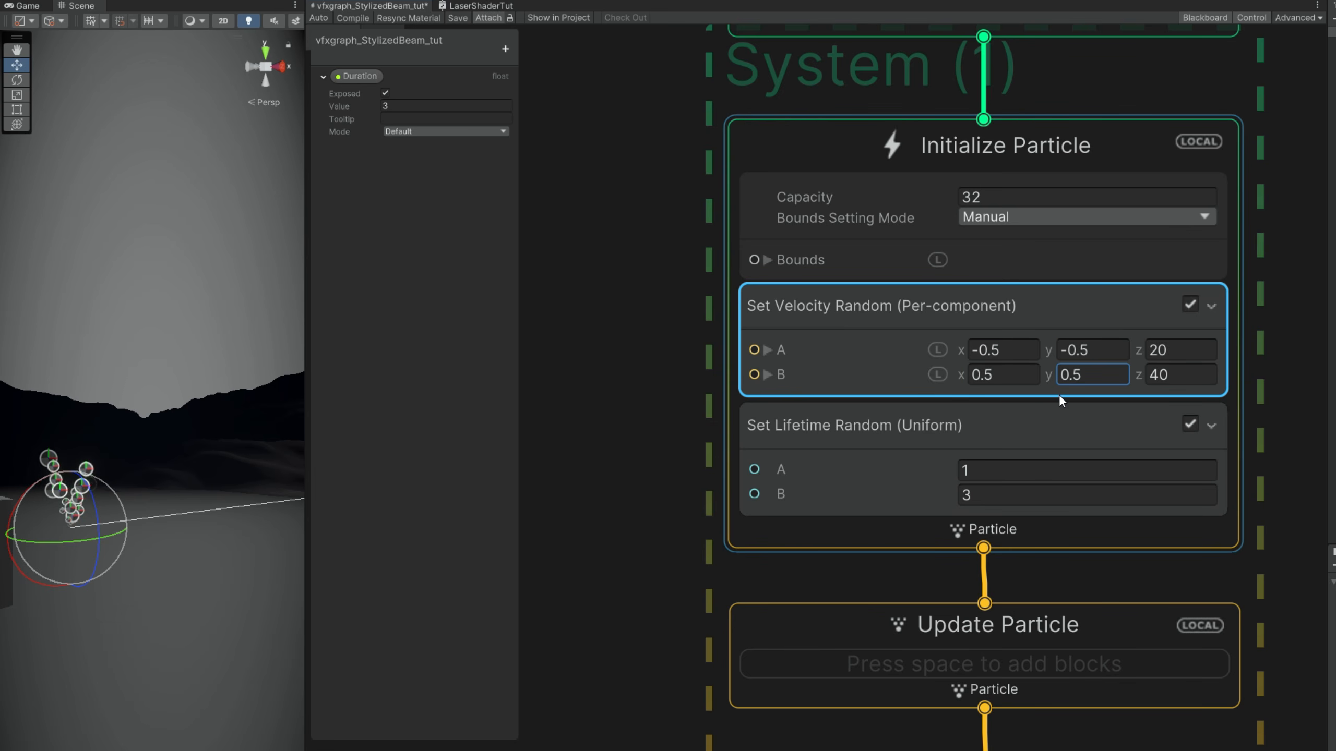
- Set the random lifetime range to 0.2–0.45 and add a Set Position (Shape: Arc Circle) block to Initialize Particle
click(814, 465)
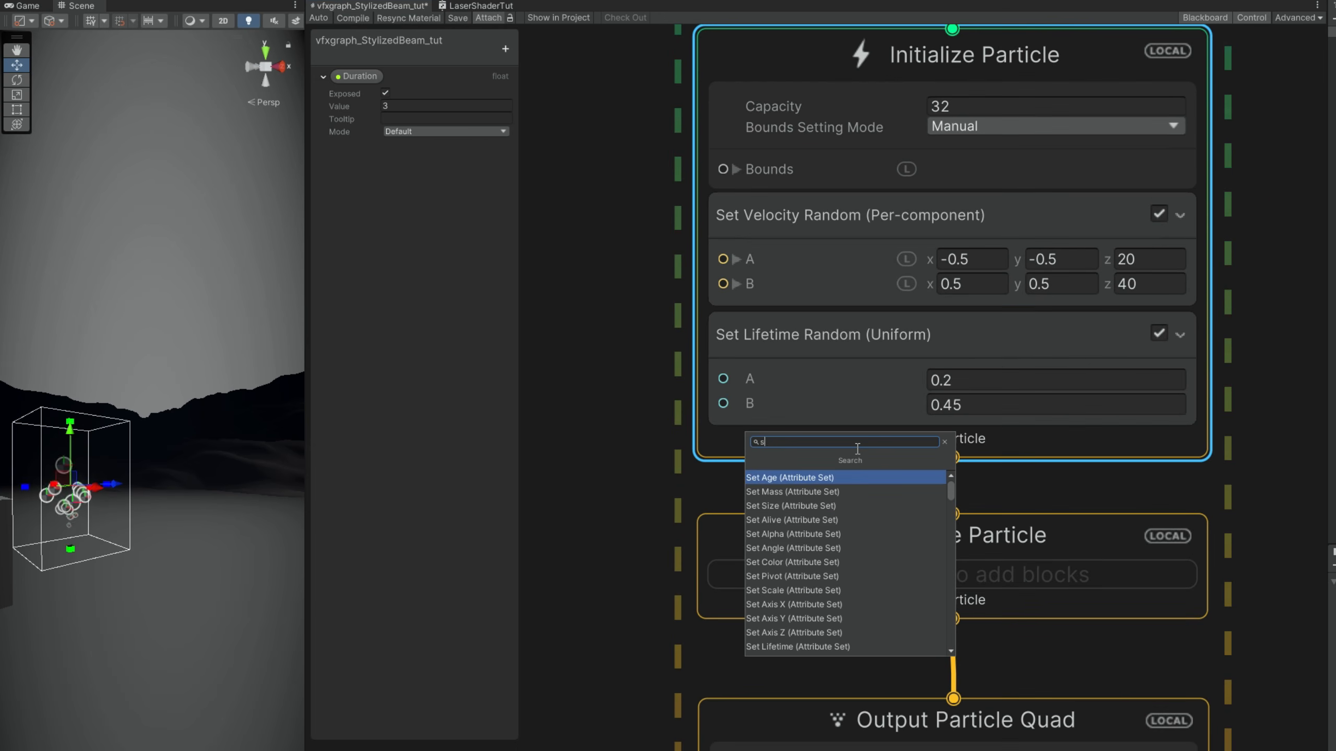
text(ci)
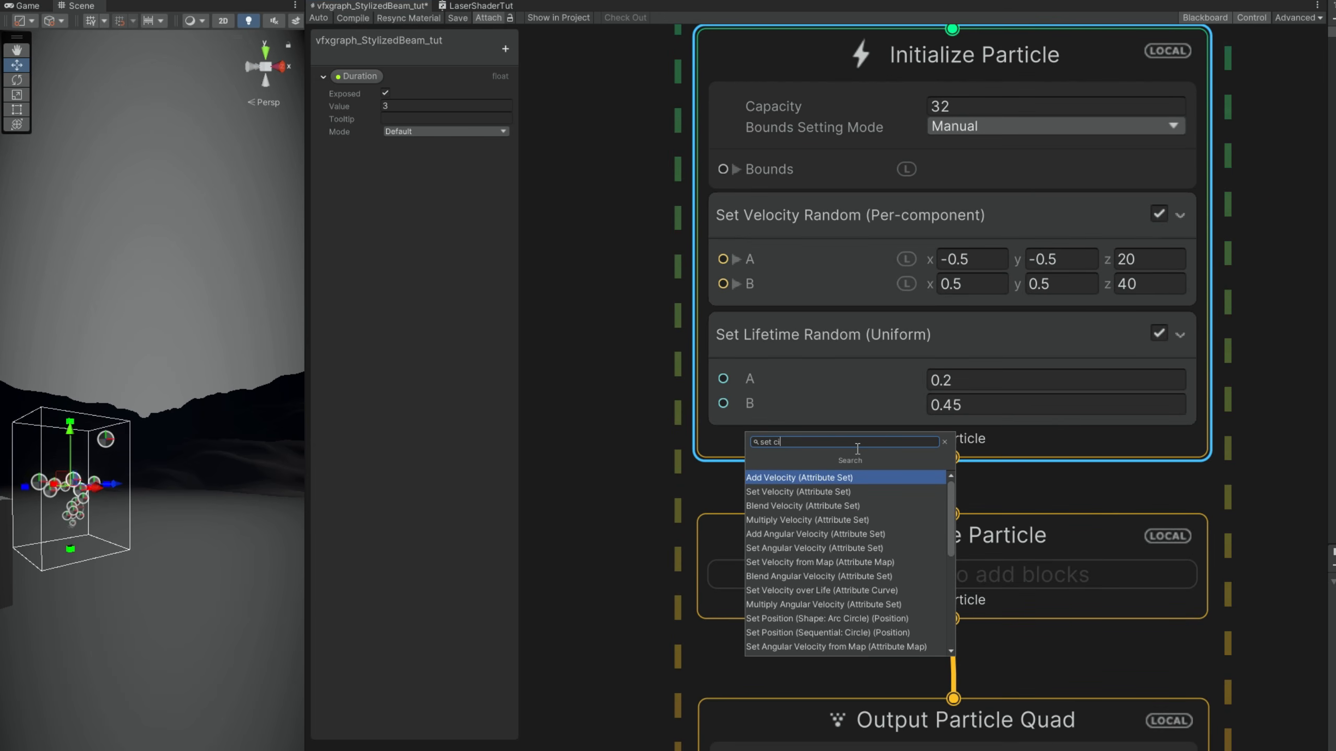
text(r)
key(Return)
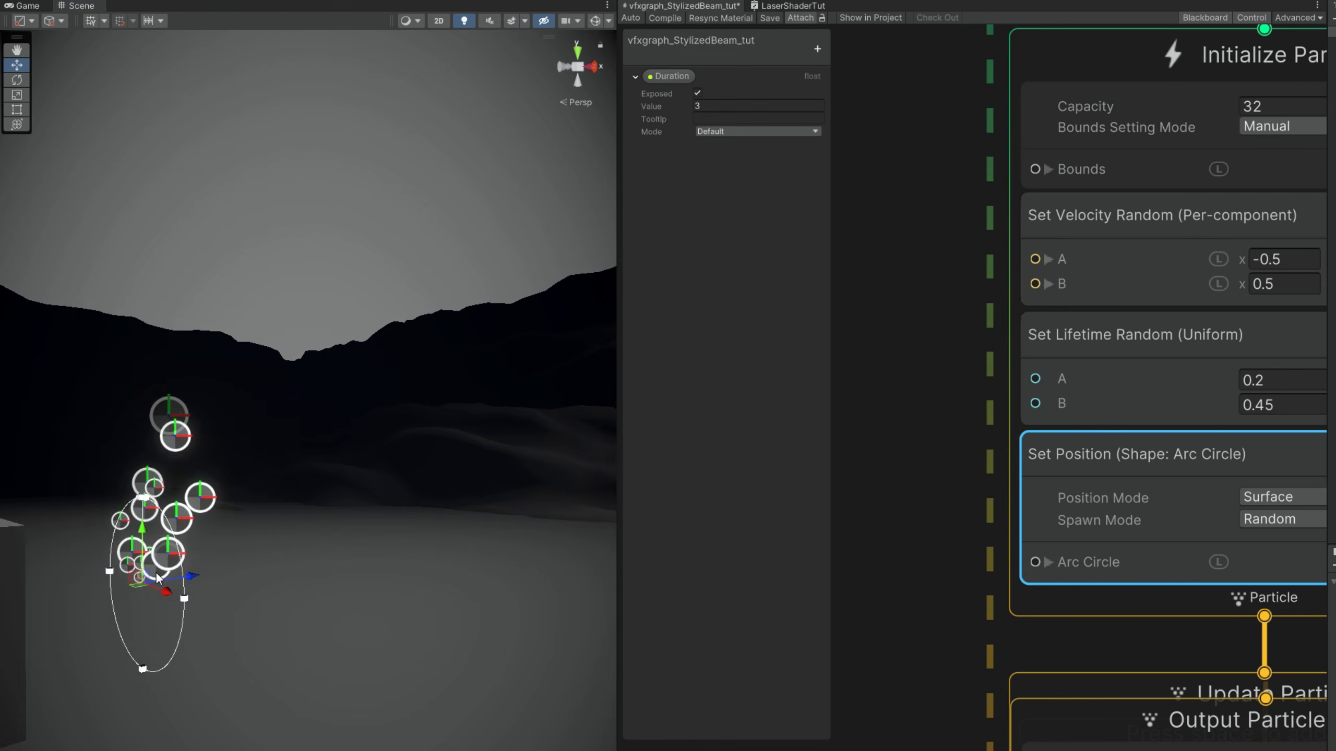
- Expand the Arc Circle's Circle settings and set its radius to 0.55
middle_drag(156, 579, 491, 477)
alt+drag(492, 477, 458, 489)
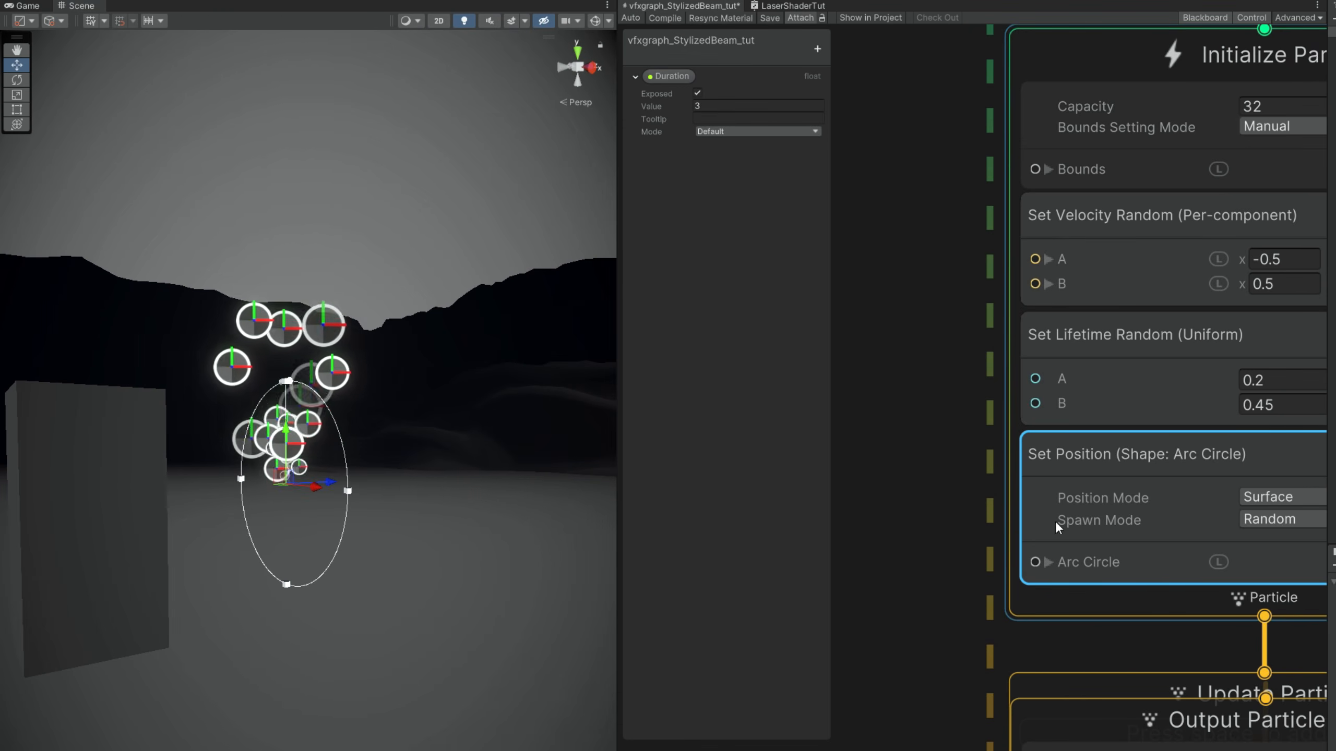
click(1049, 562)
click(1058, 587)
middle_drag(936, 562, 823, 421)
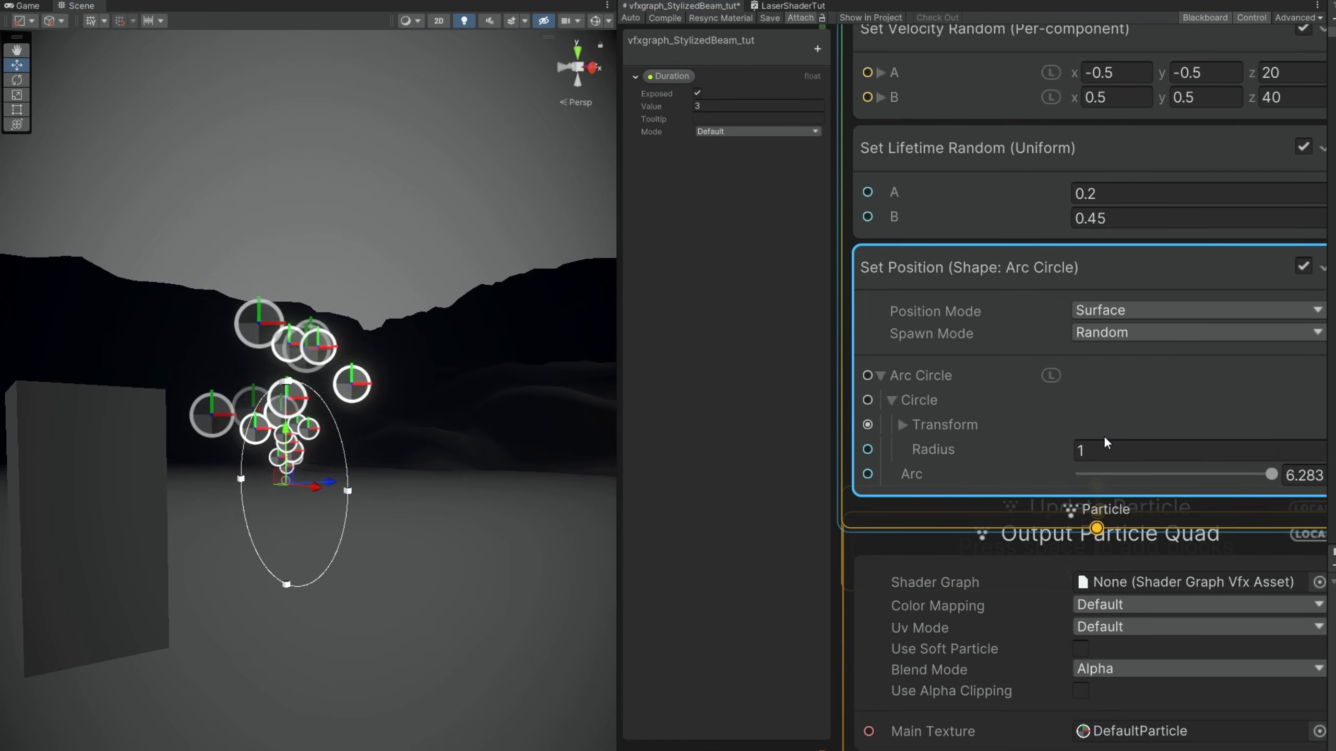
click(1110, 452)
text(.55)
key(Return)
- Move the Output Particle Quad and Update Particle contexts down so they no longer overlap Initialize Particle
scroll(970, 582, down, 6)
middle_drag(1170, 626, 1180, 447)
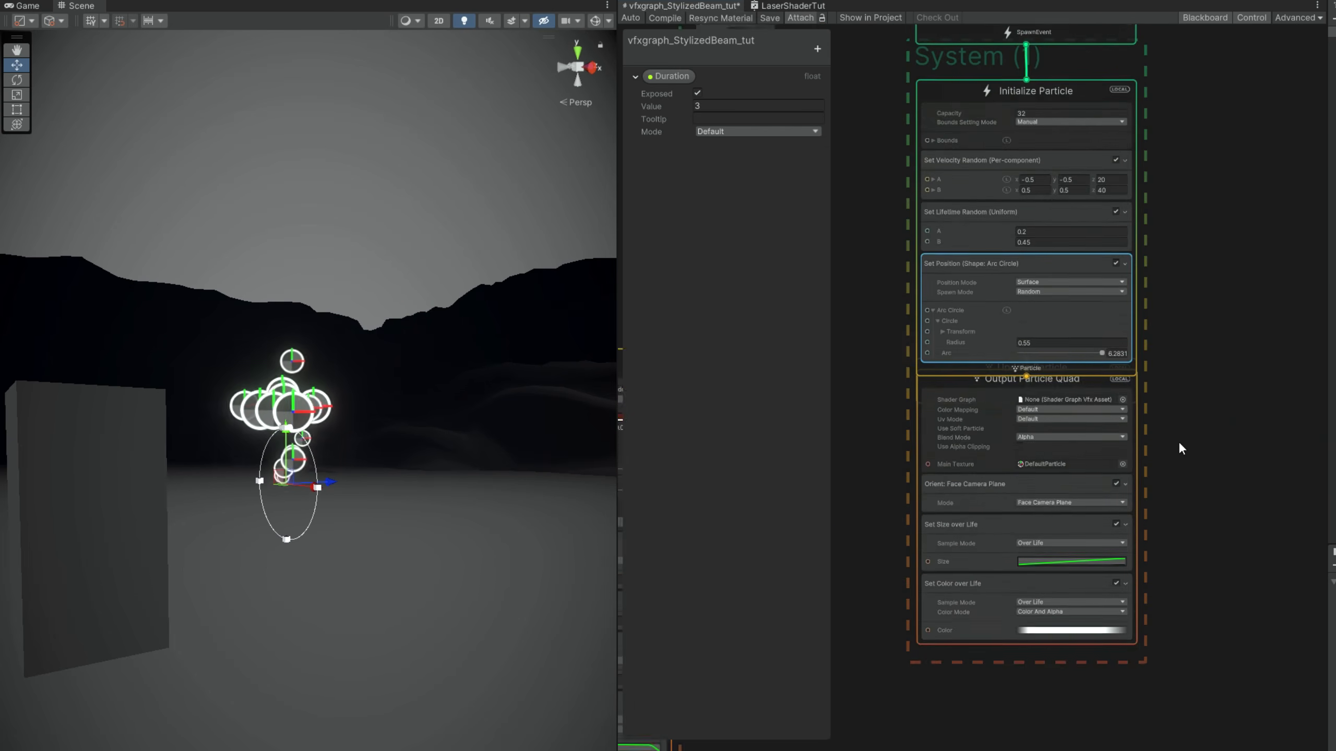
scroll(1157, 452, up, 1)
drag(910, 365, 902, 569)
drag(924, 375, 932, 422)
drag(928, 558, 945, 563)
- Set the Output Particle Quad's Blend Mode to Additive
scroll(997, 604, up, 4)
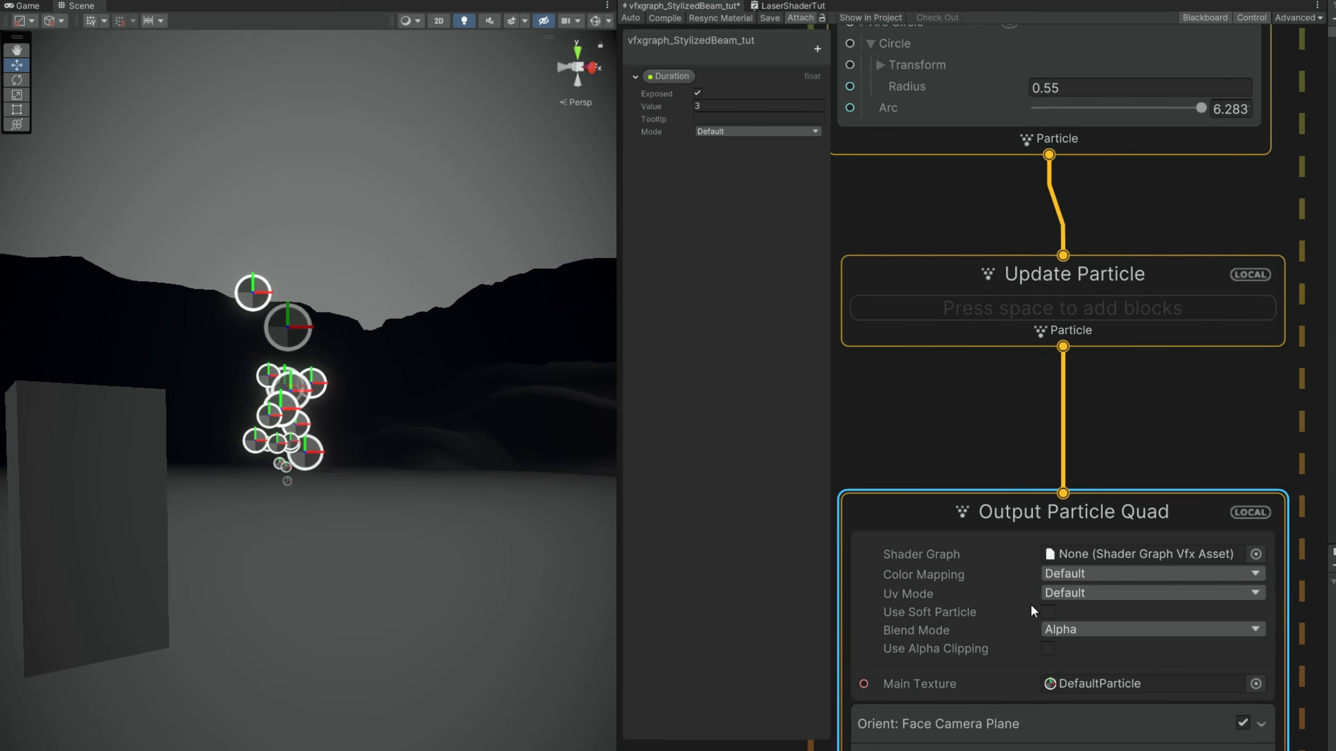
click(1059, 633)
click(1086, 642)
- Assign the Default-Particle texture as the Output Particle Quad's Main Texture
middle_drag(1108, 445, 1106, 293)
scroll(1116, 530, up, 2)
click(1296, 534)
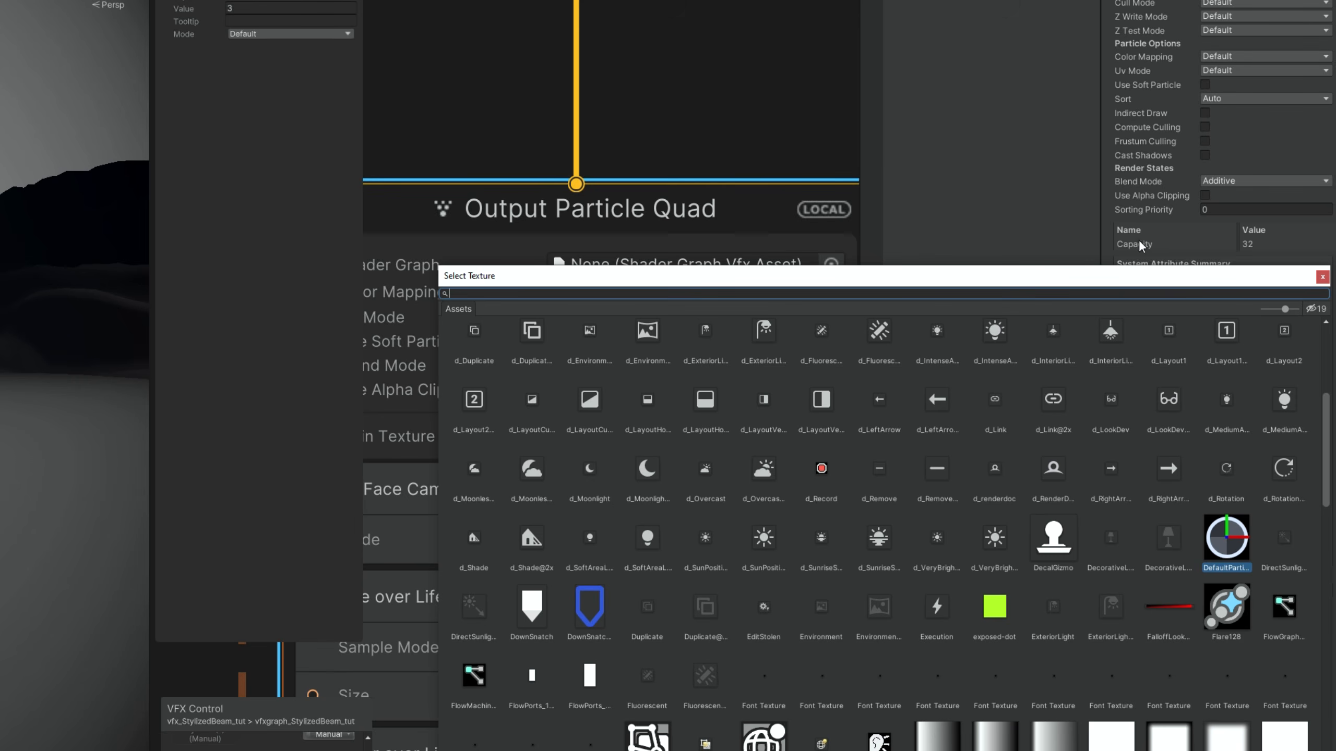
click(1319, 309)
drag(1009, 278, 852, 204)
double_click(1050, 291)
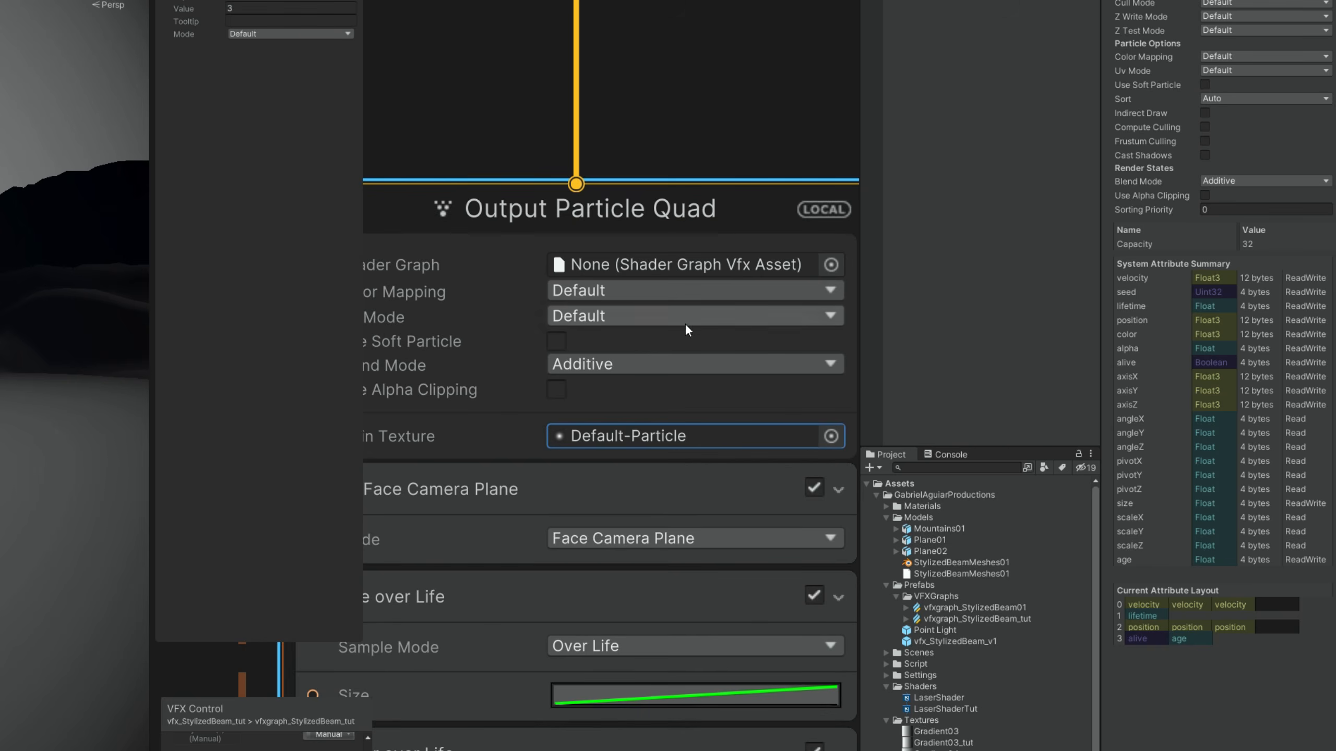
- Change the Output Particle Quad's Orient mode to Along Velocity
scroll(1094, 290, up, 2)
click(1186, 389)
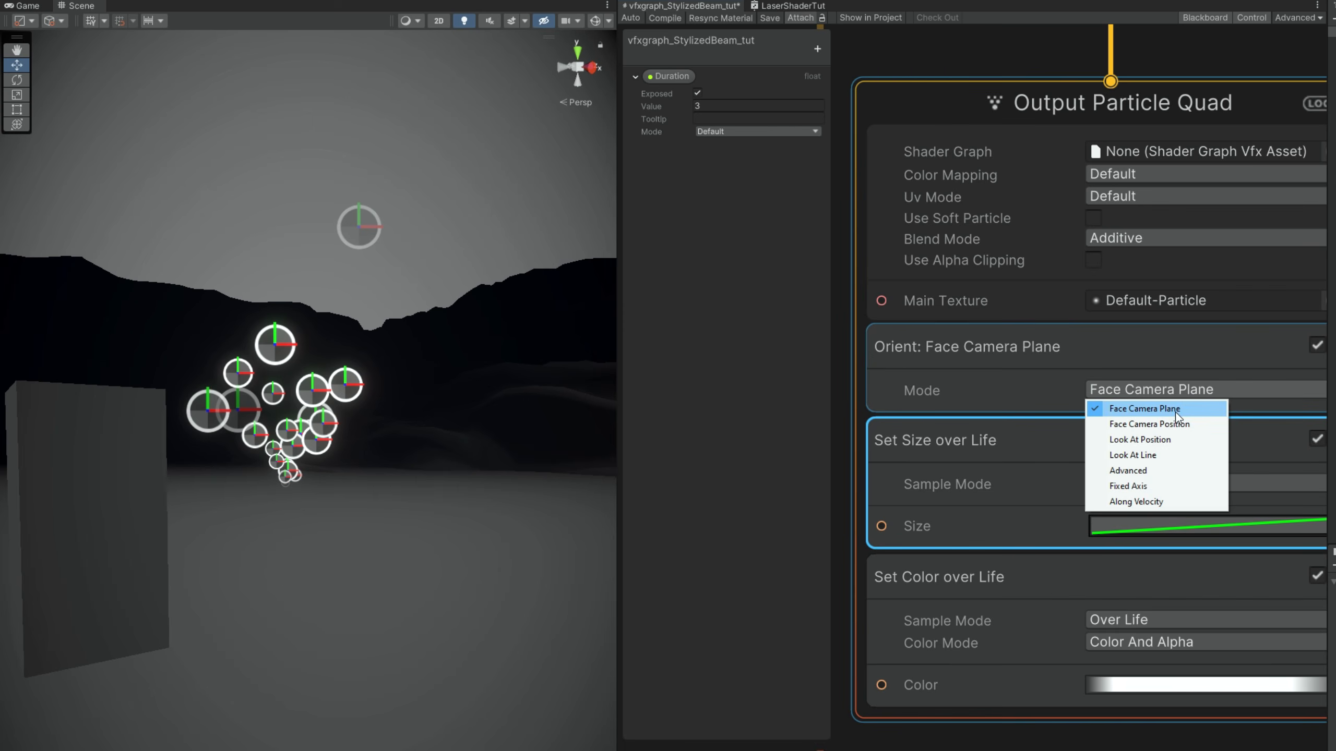
click(1136, 502)
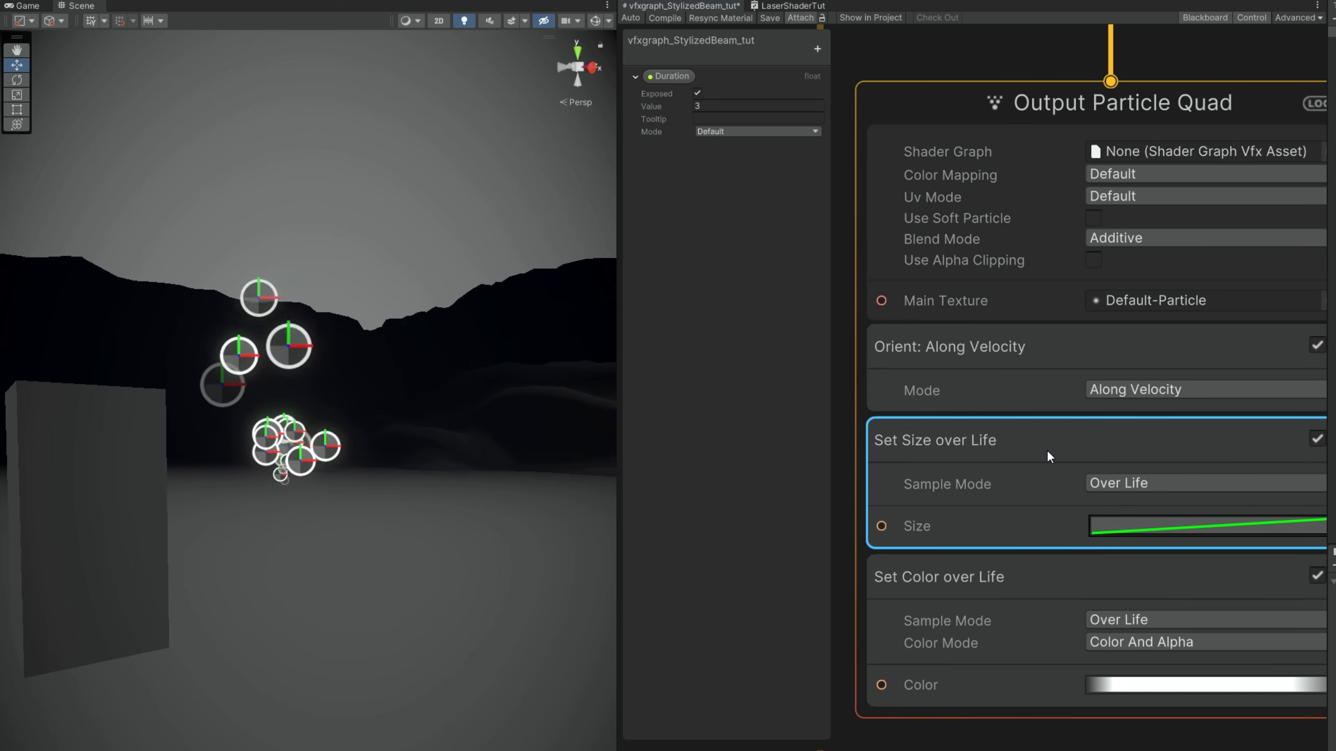
- Add a Set Size block above Set Size over Life and switch its random mode to Uniform
key(space)
text(set)
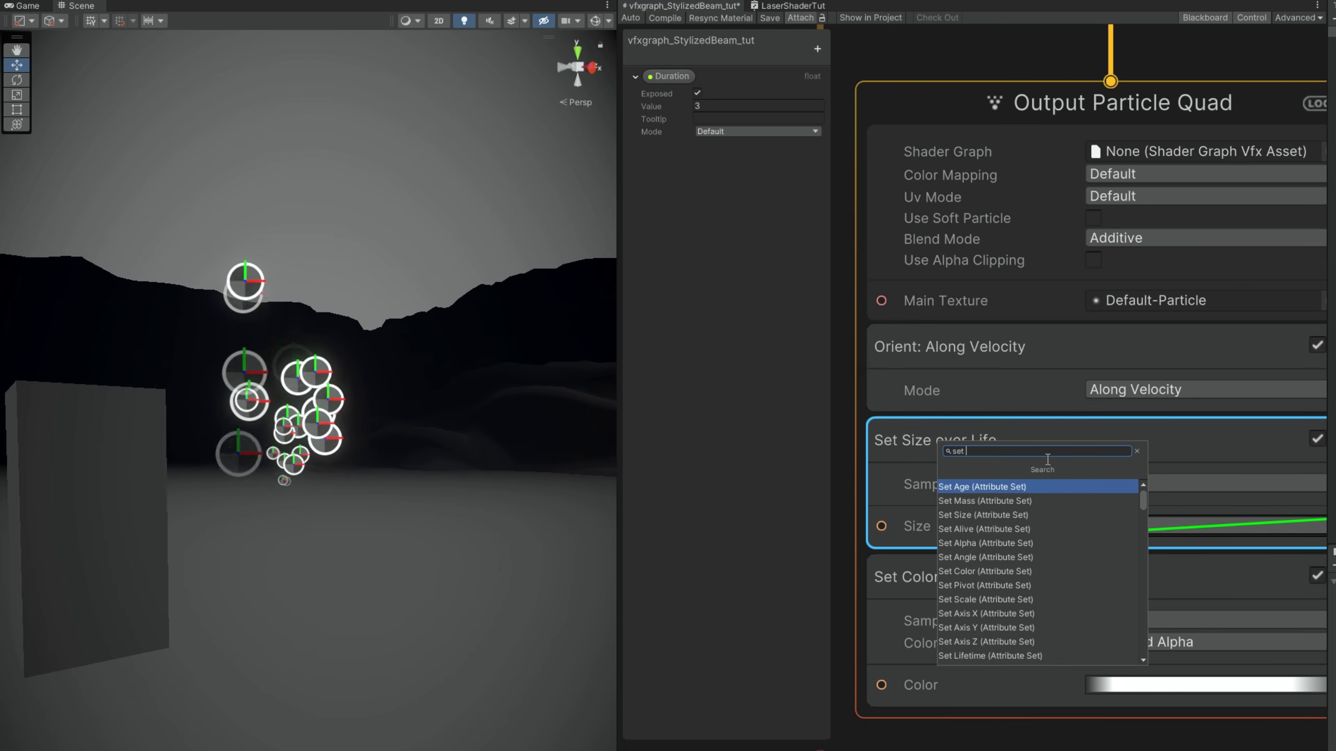
text( size)
key(Return)
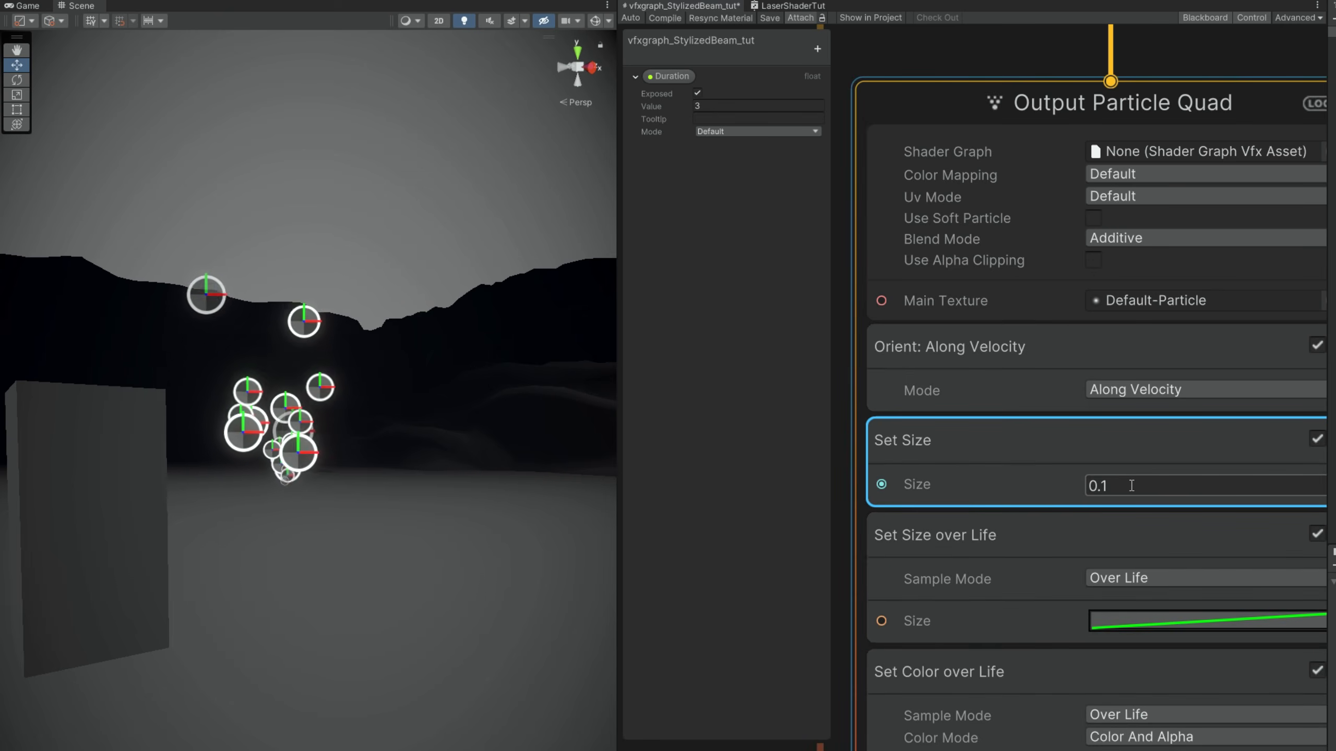
click(1224, 101)
click(1227, 144)
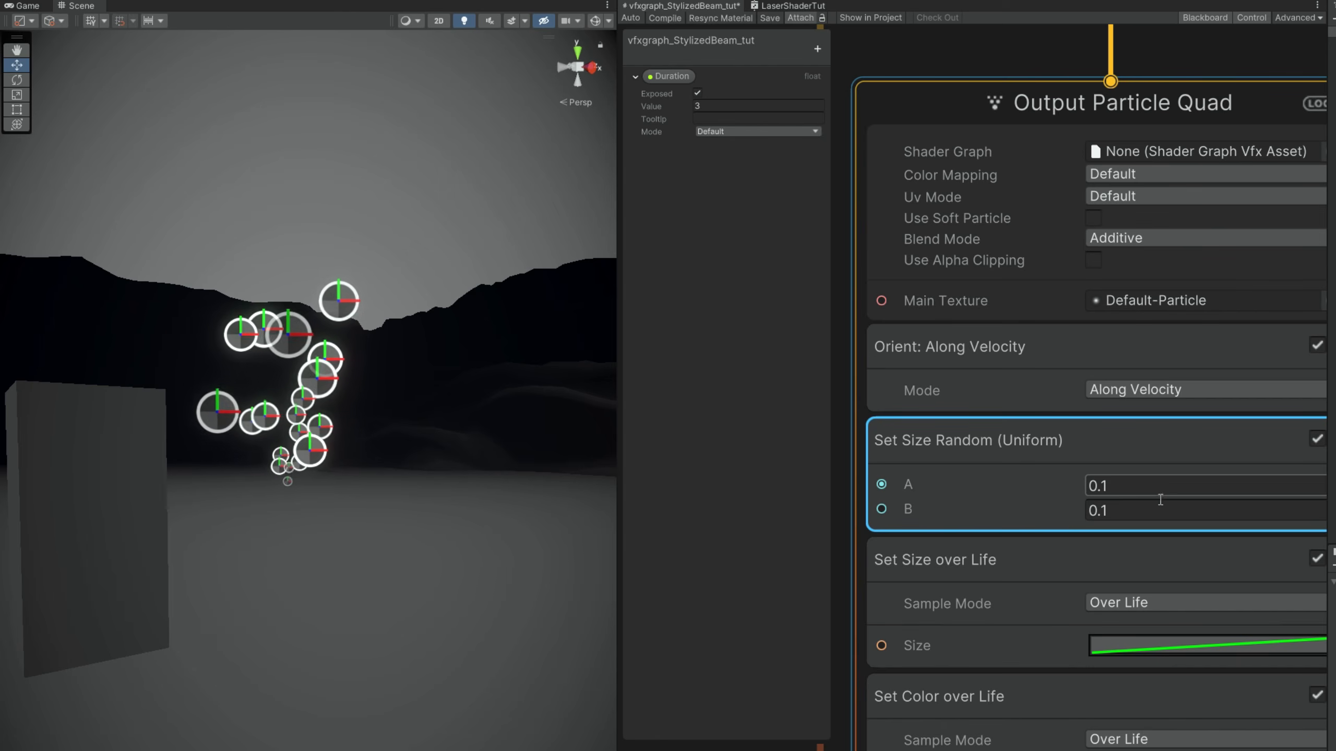
- Set the random size range to 0.7–1.2, compile the graph and preview the particles around the beam in the Scene view
click(1152, 510)
text(1.2)
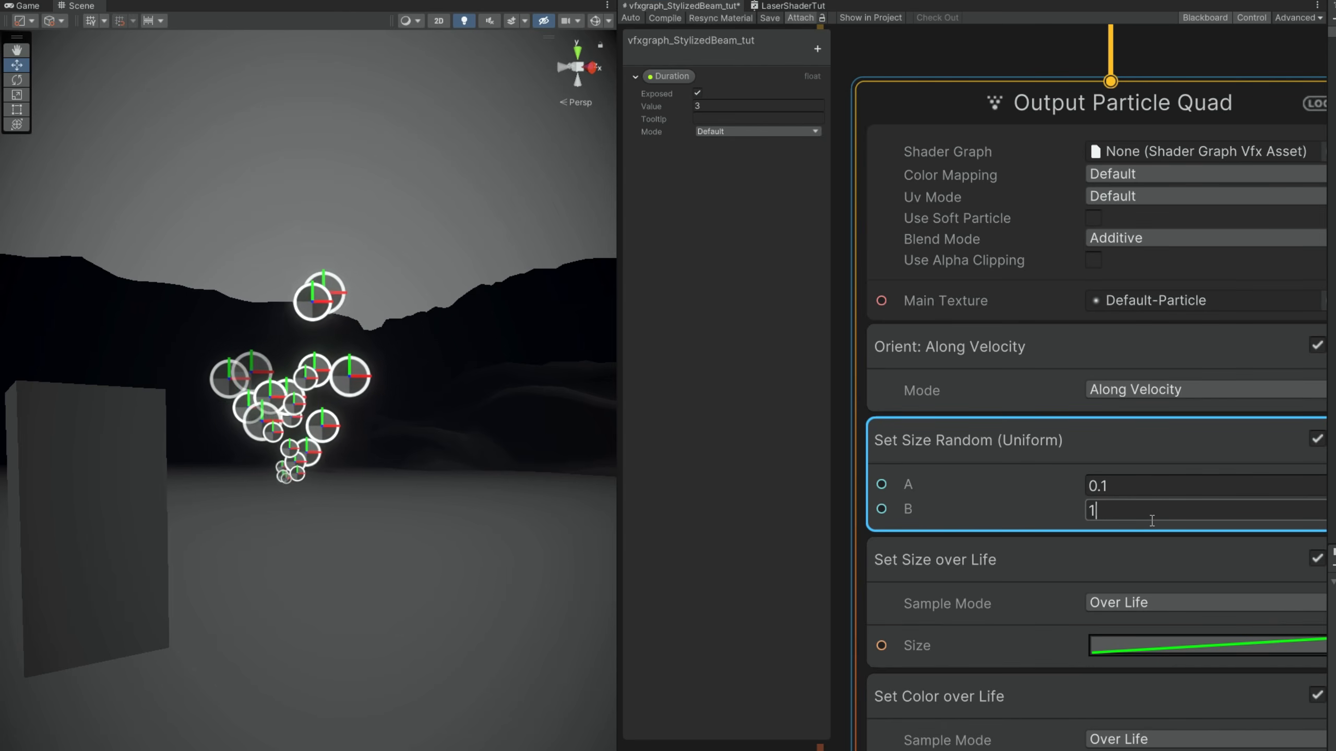
click(1131, 485)
text(.7)
key(Return)
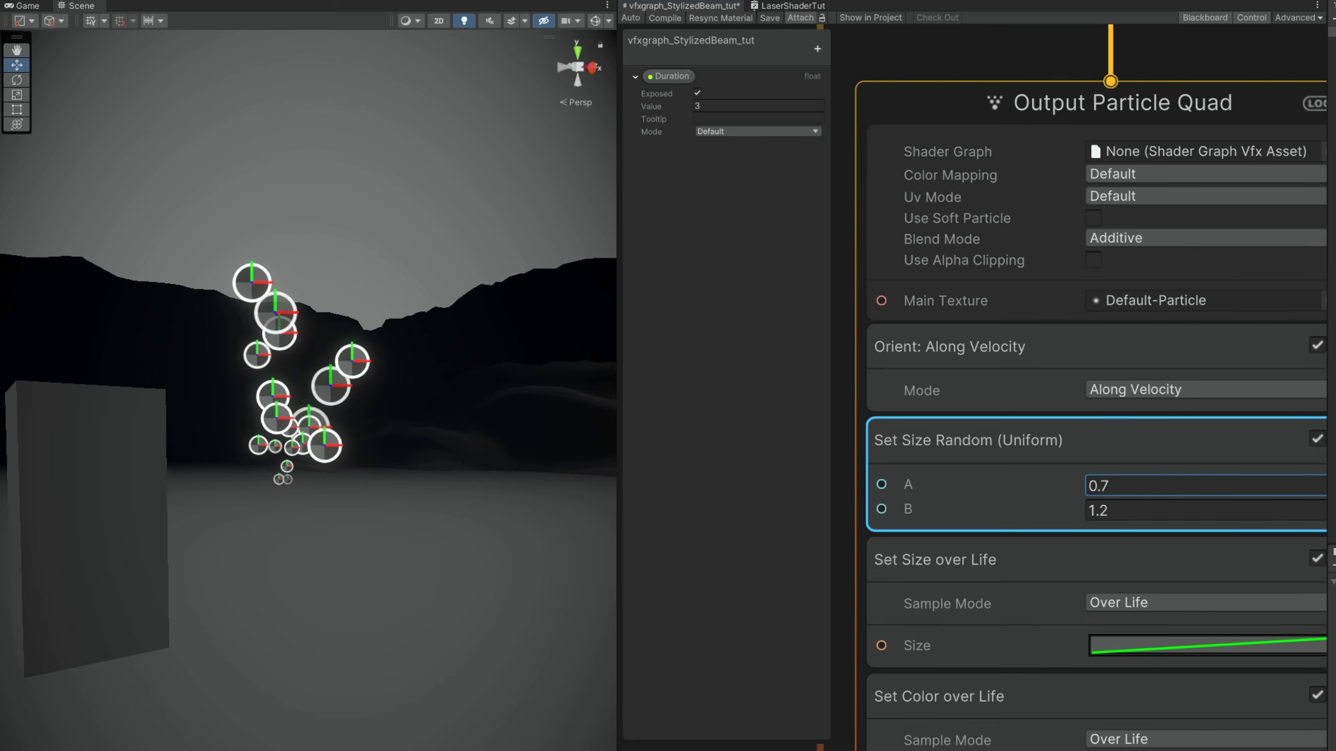
click(663, 19)
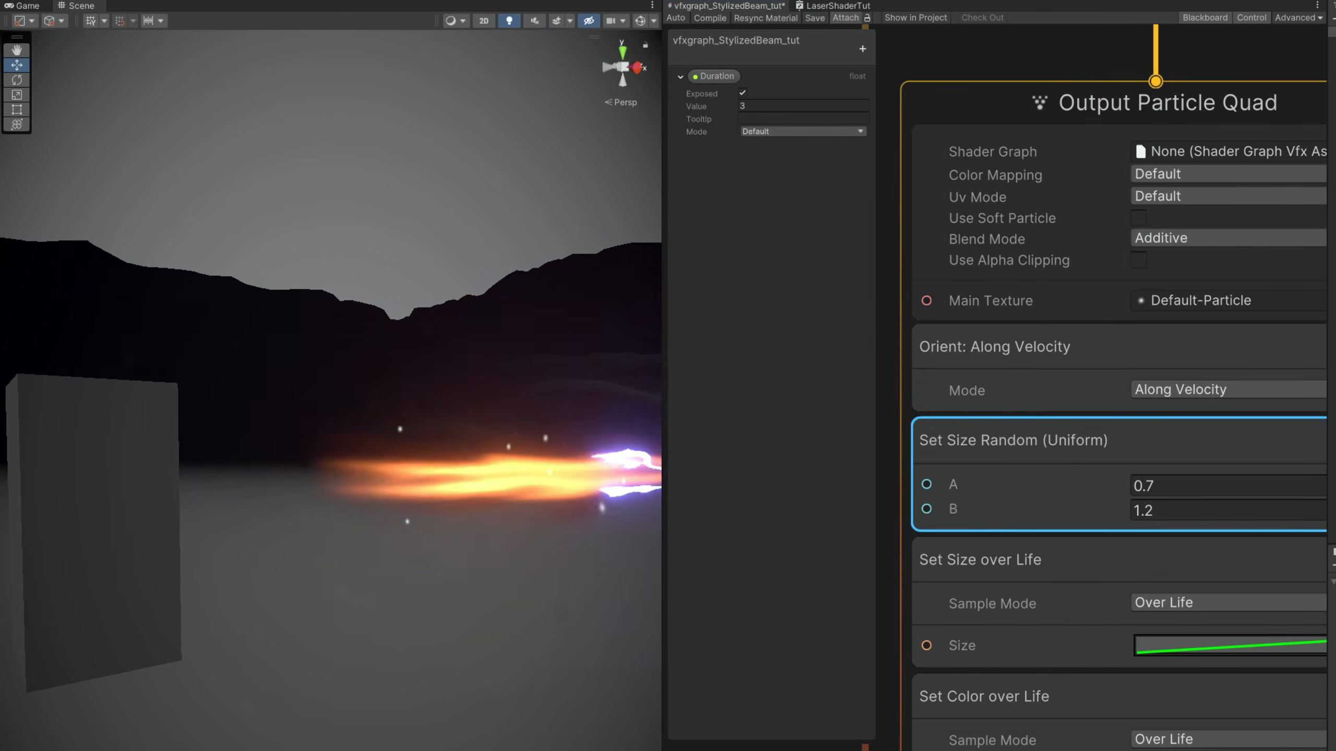
right_drag(508, 588, 473, 610)
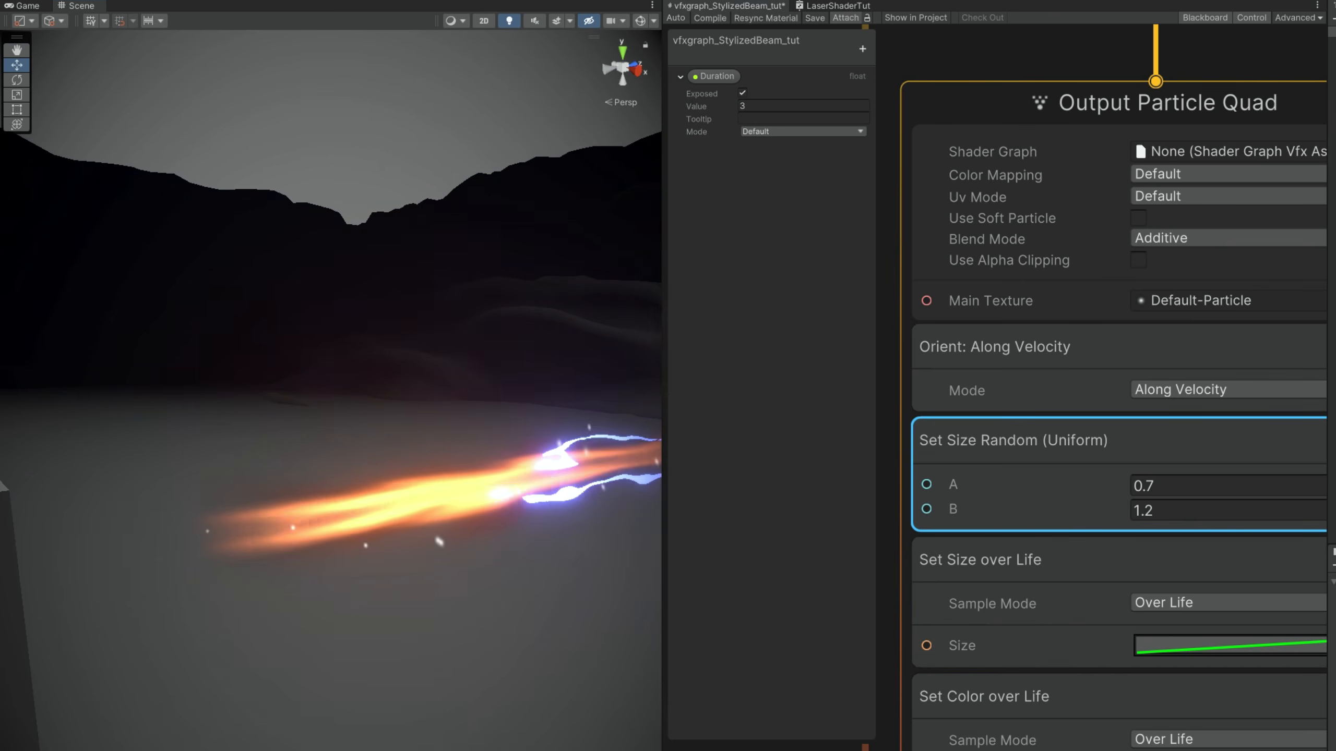
- Add a Set Scale block above Set Size over Life in the Output Particle Quad and set its X scale to 0.05
click(1020, 584)
key(space)
text(set sc)
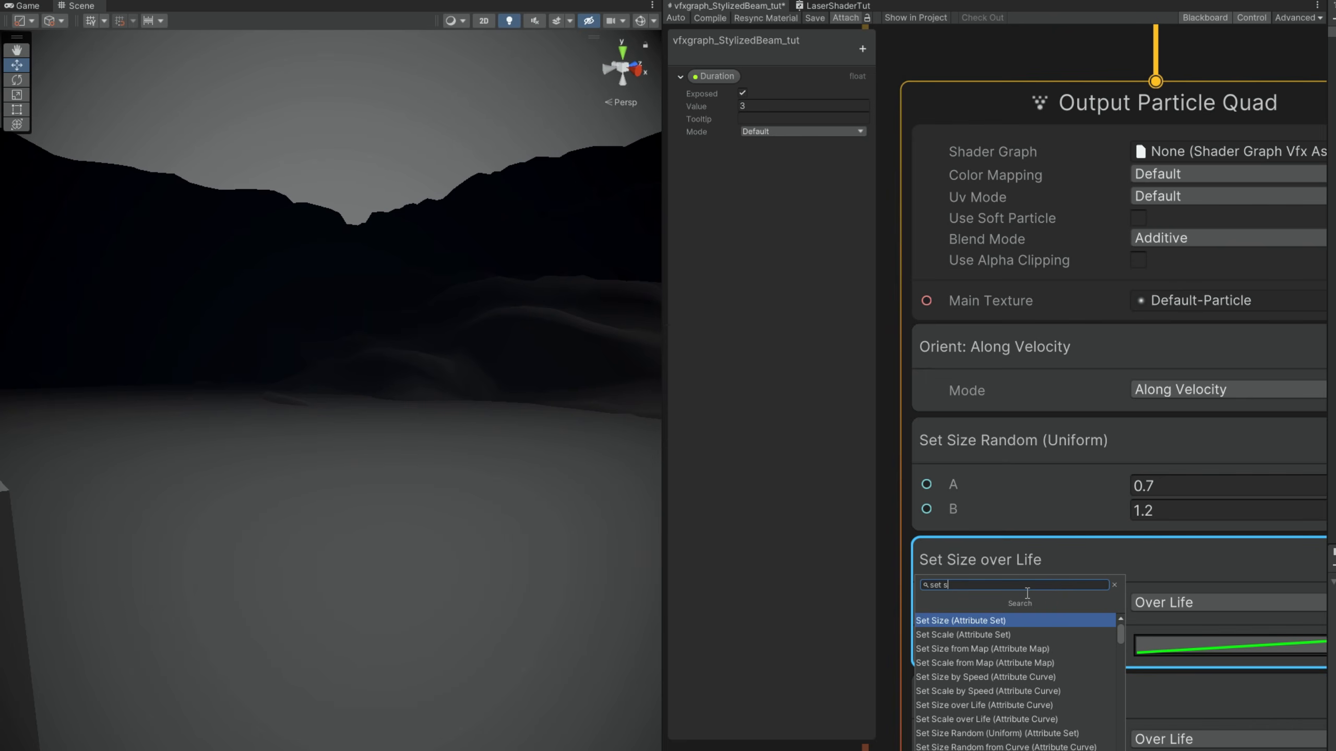
key(Return)
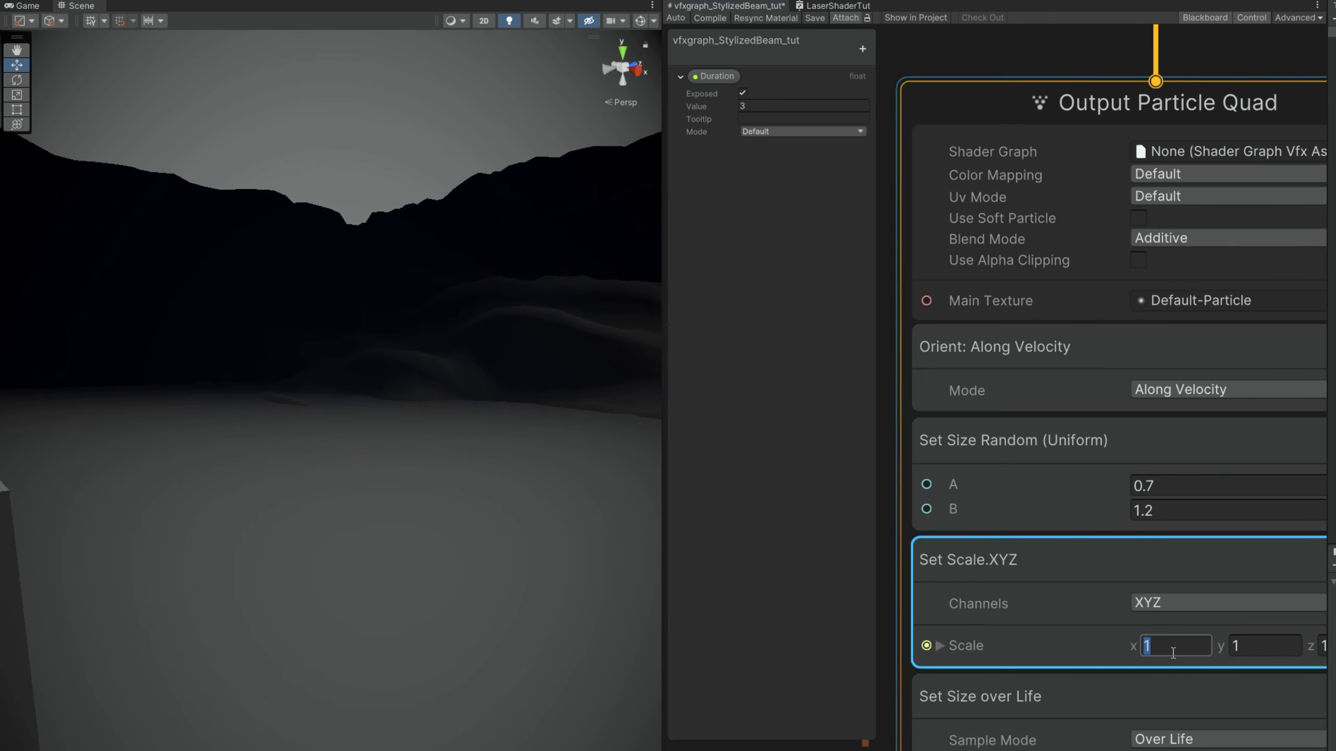
- Set the Size over Life block's composition to Multiply and switch its curve to one descending from 1 to 0
click(1002, 706)
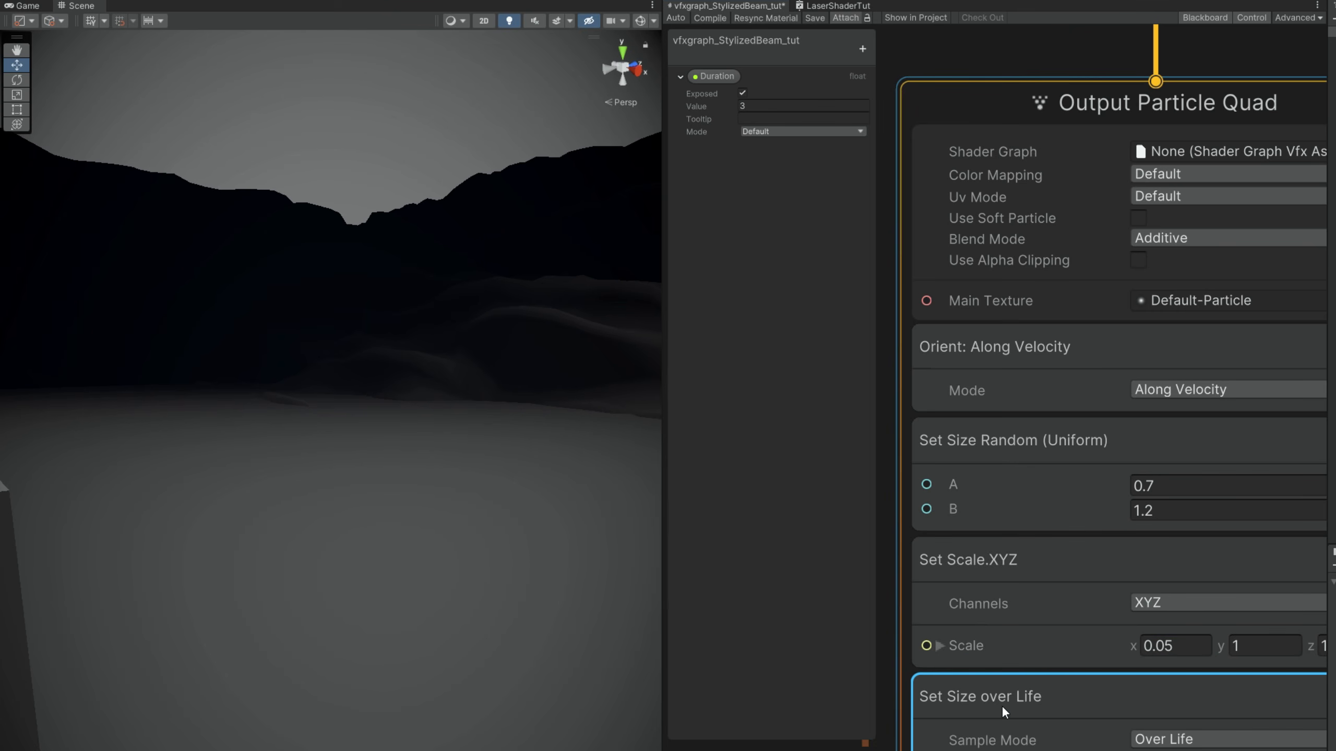
middle_drag(863, 750, 824, 578)
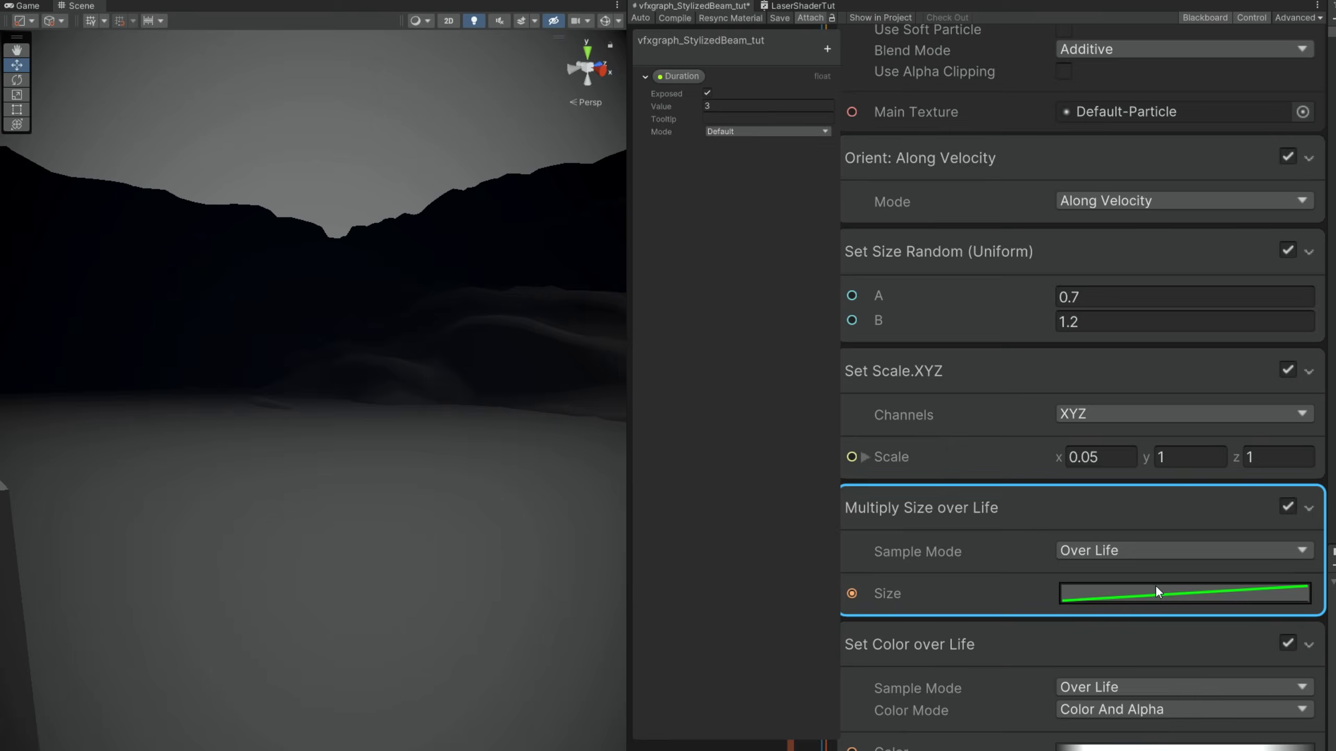
click(682, 593)
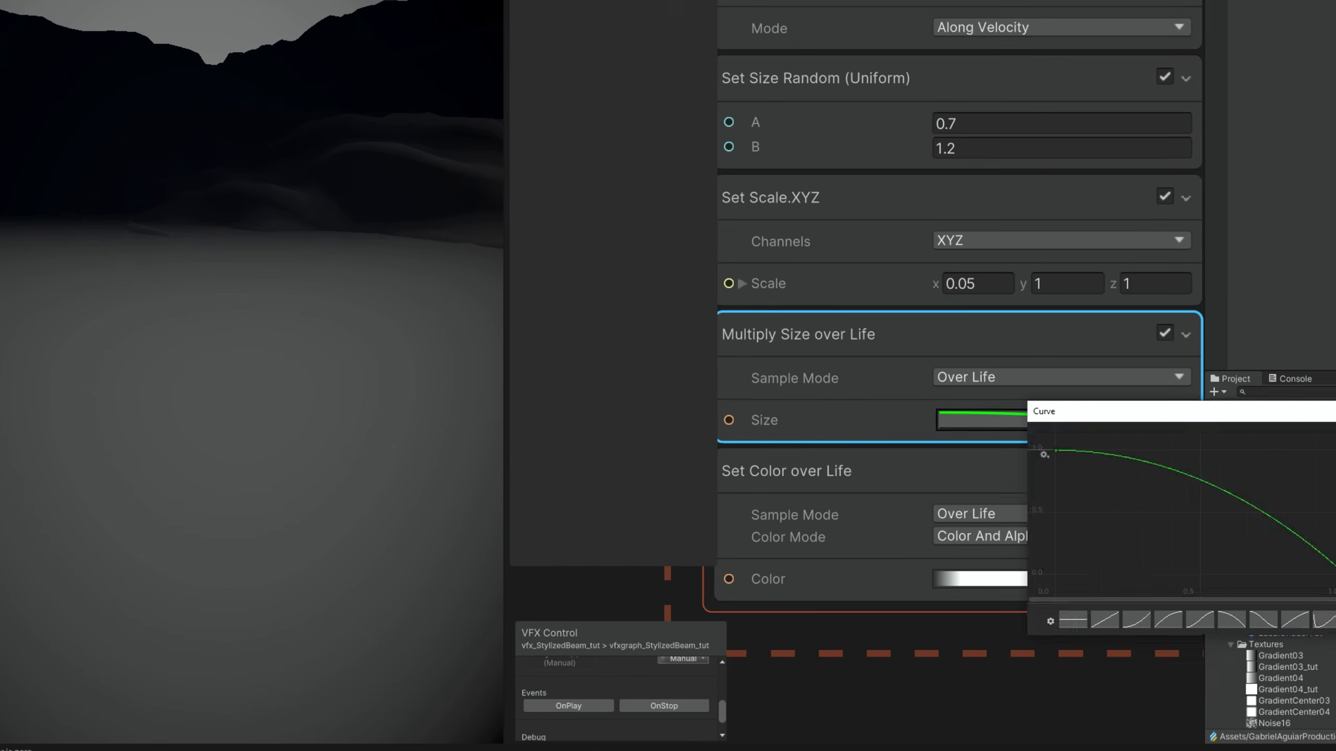
click(1180, 484)
- Add a Set Color block above Set Color over Life and give it an orange HDR color with intensity 5.7
click(693, 541)
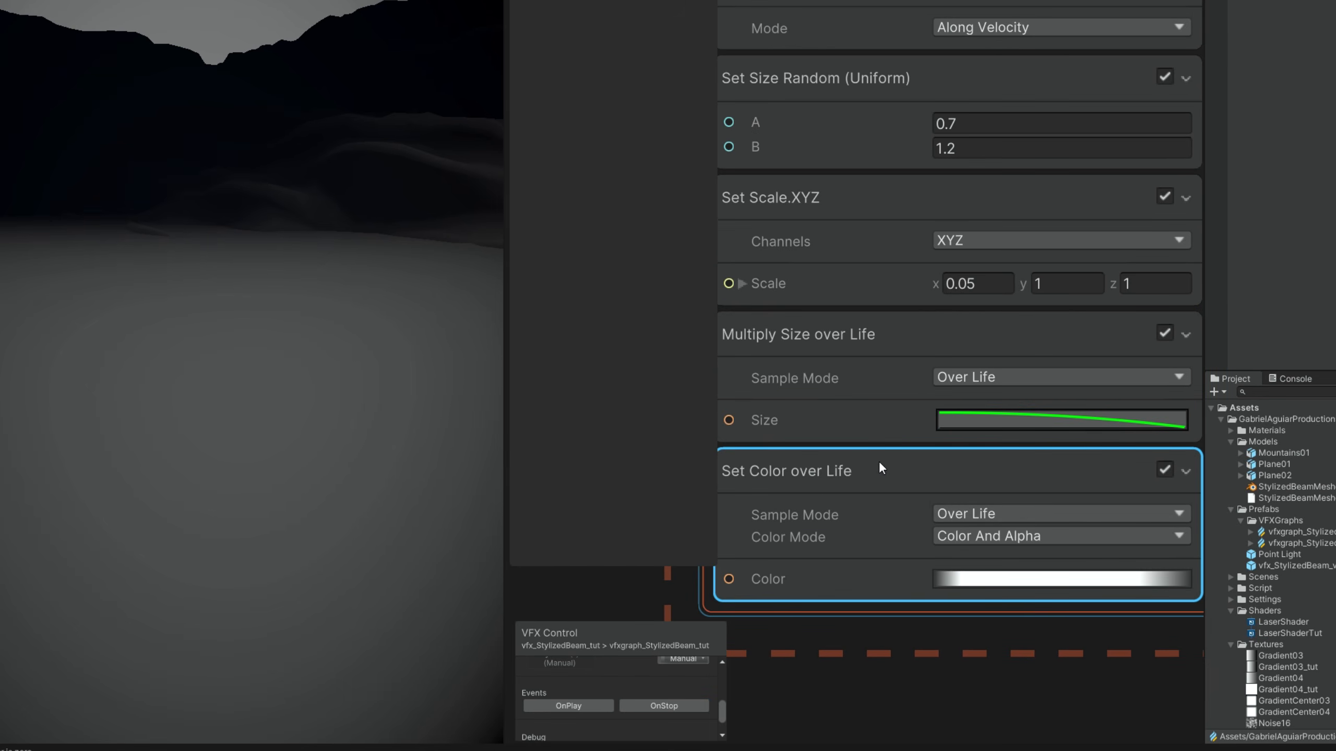
key(space)
text(set color)
key(Return)
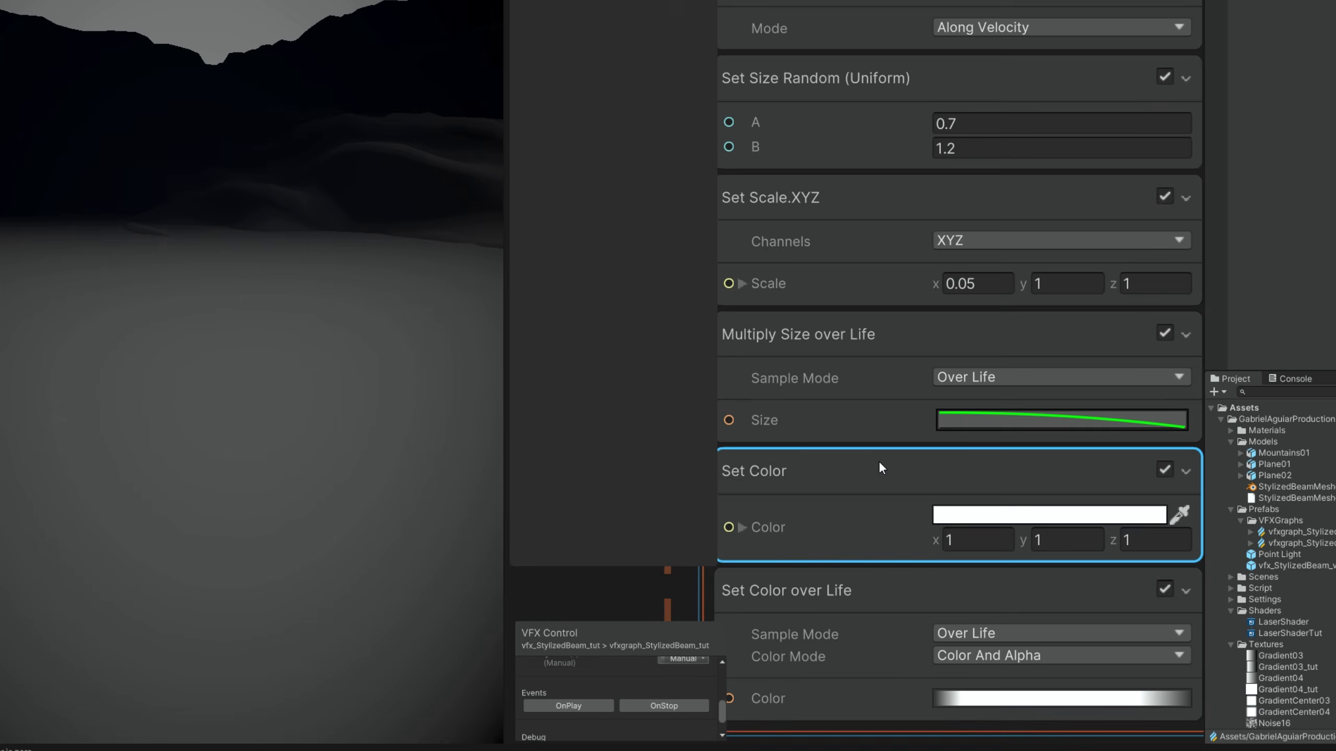
click(1015, 514)
click(1097, 467)
click(1076, 467)
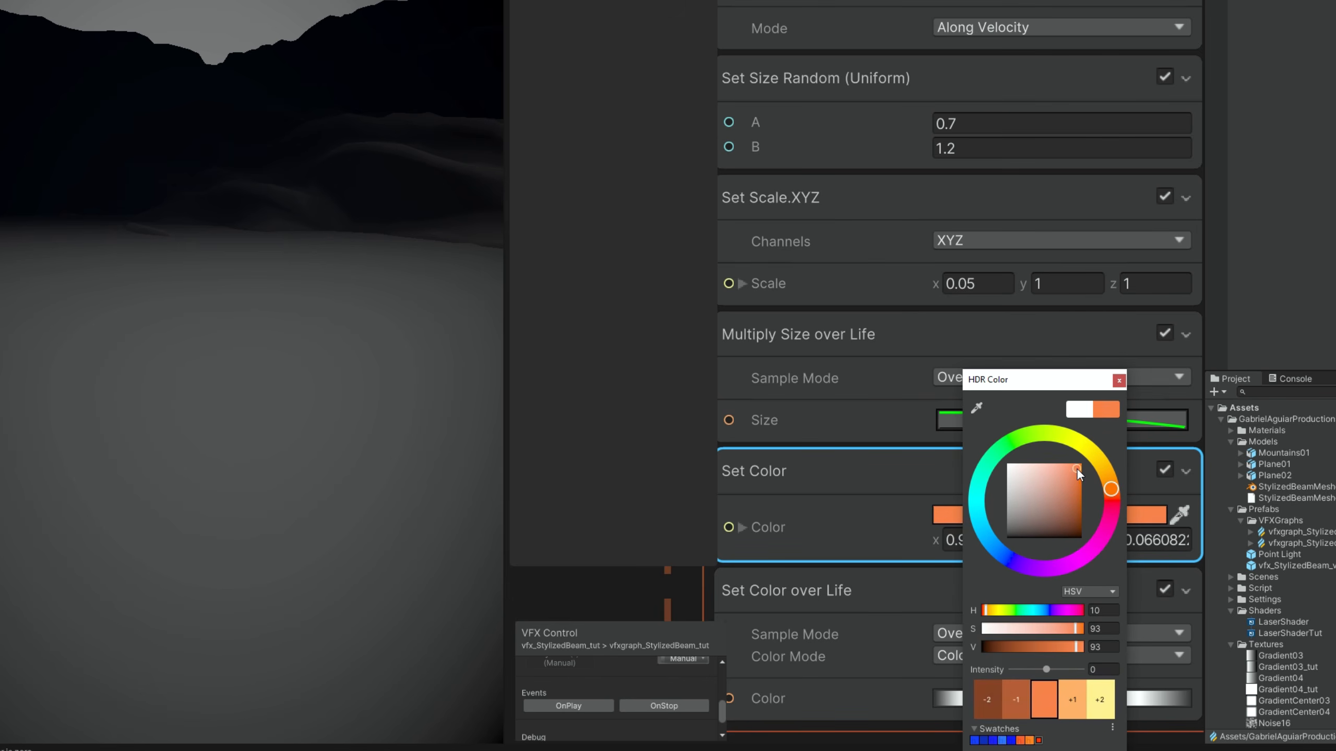
drag(1046, 670, 1065, 669)
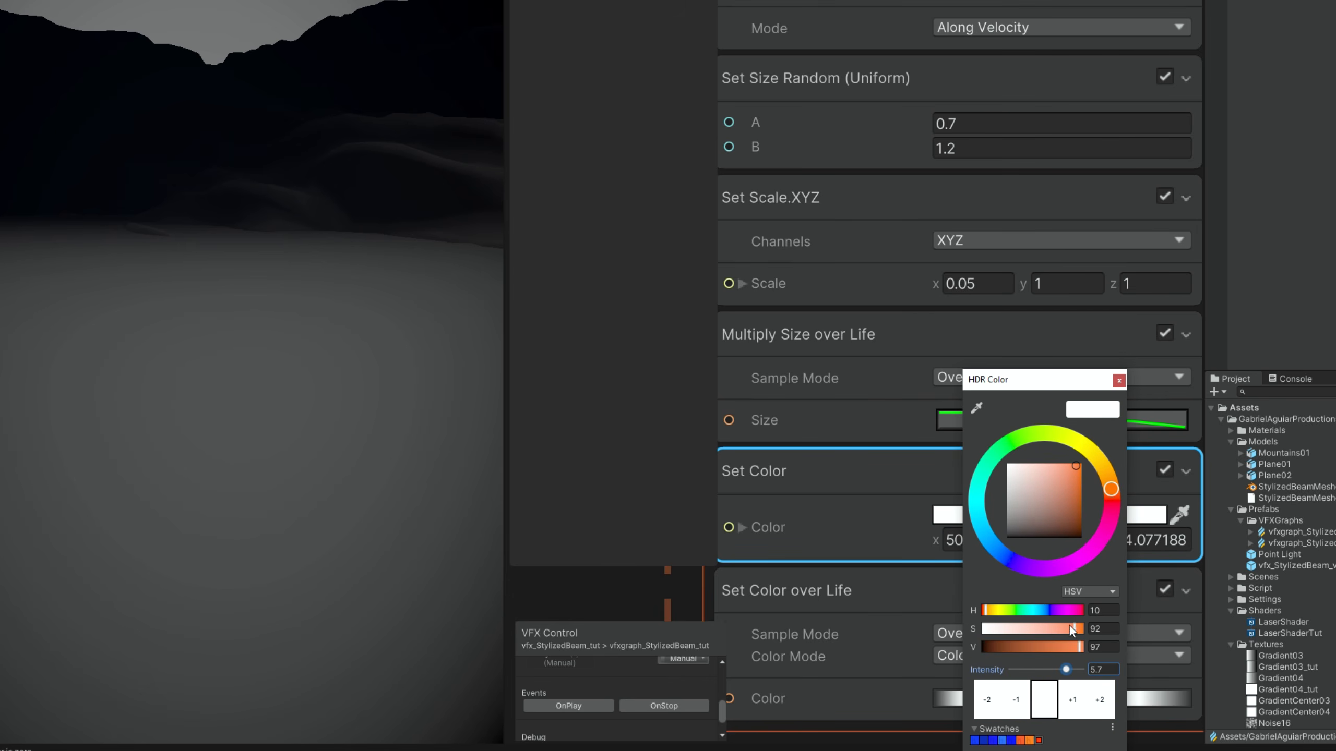
click(1118, 380)
- Compile the graph and preview the particles along the beam in an enlarged Scene view
click(1164, 588)
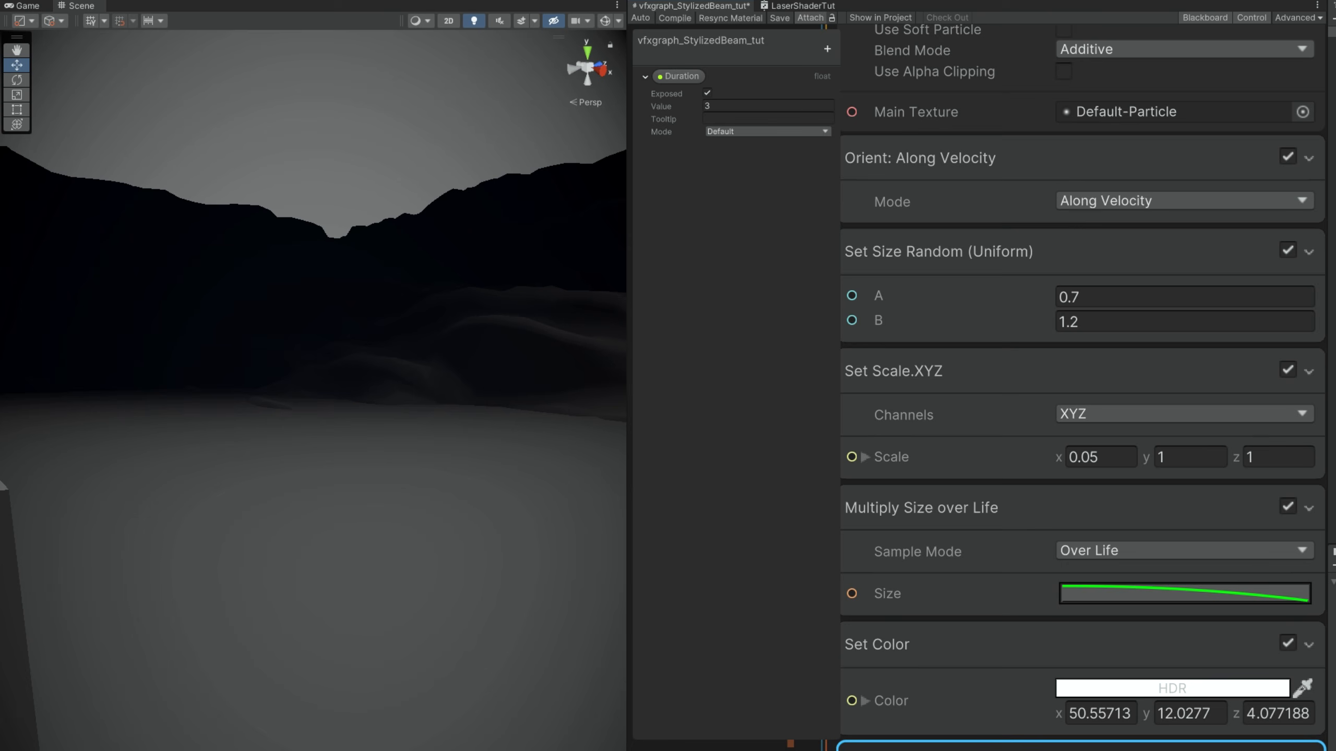
click(676, 19)
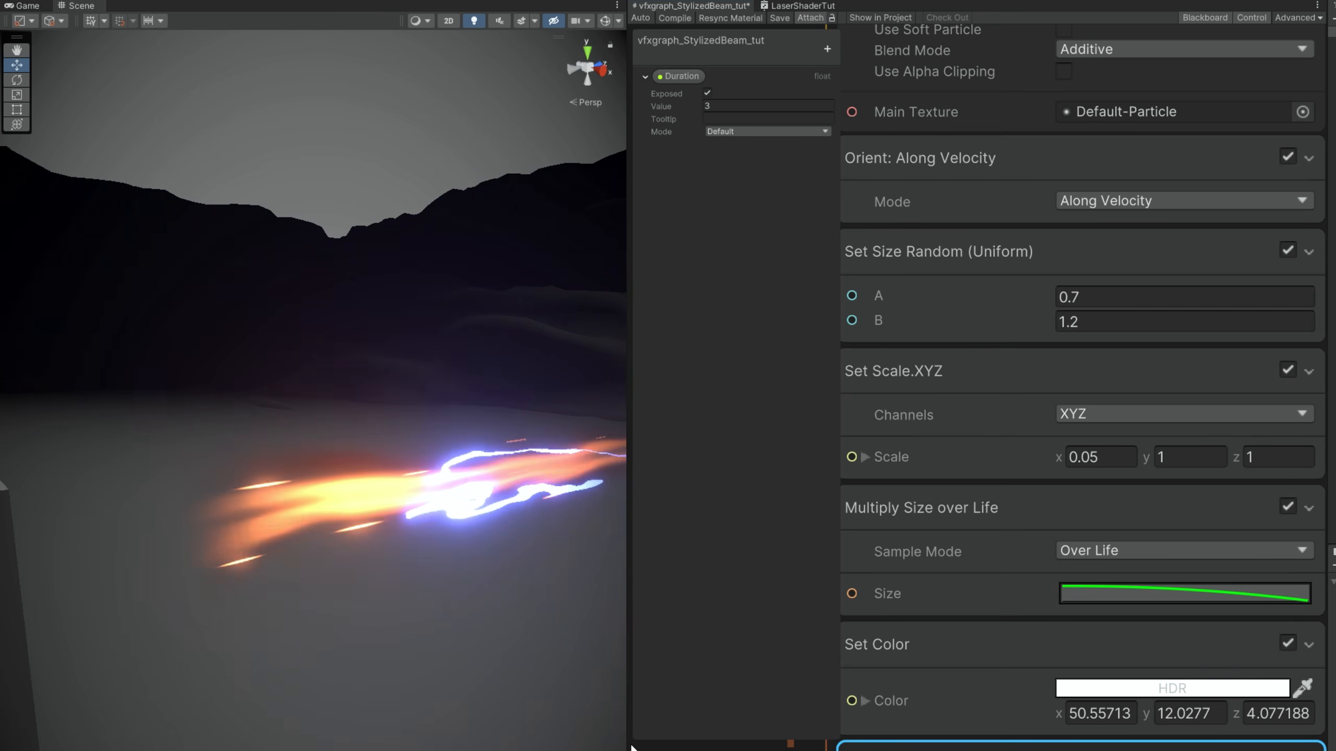
drag(629, 740, 732, 739)
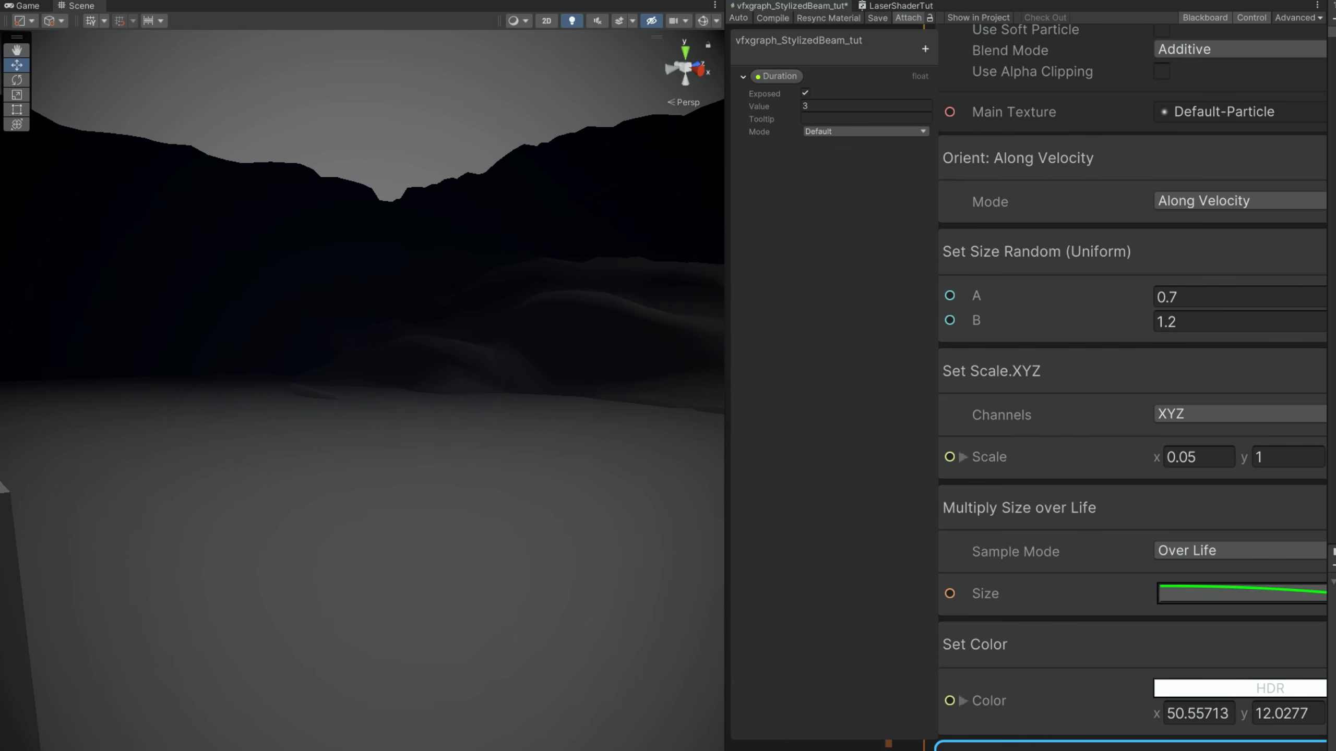
right_drag(492, 643, 532, 616)
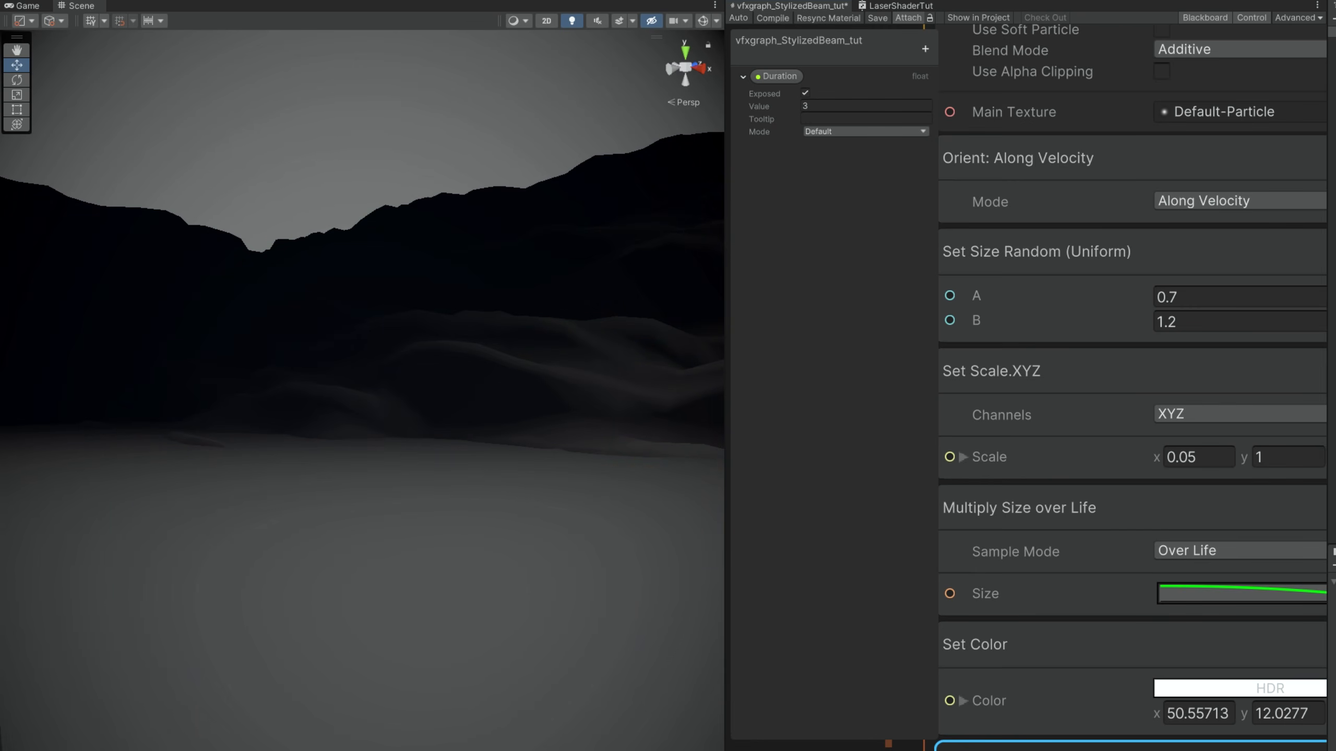
- Enlarge the graph area and add a Simple Particle System in the empty space beside the existing system
drag(725, 526, 182, 525)
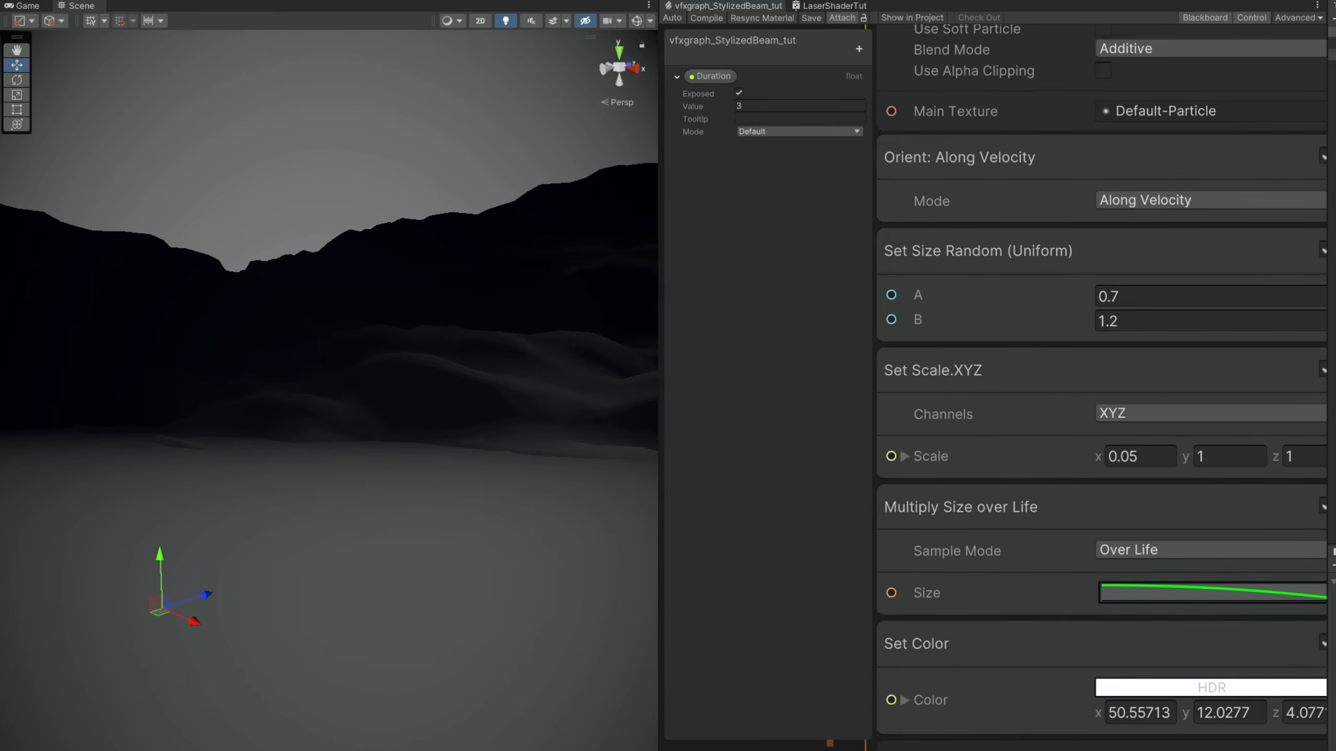
scroll(865, 581, down, 5)
middle_drag(1044, 408, 904, 638)
scroll(903, 638, down, 2)
middle_drag(906, 474, 730, 610)
scroll(730, 610, down, 1)
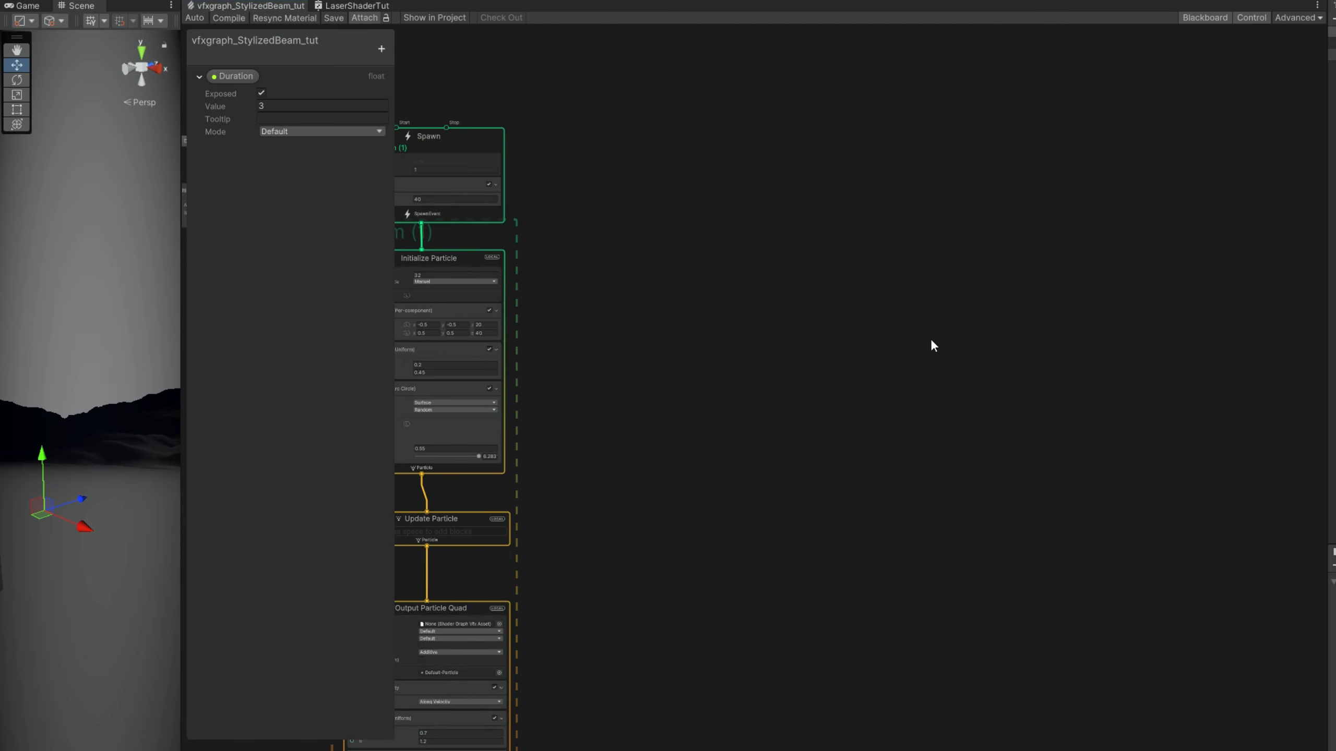
key(space)
text(simple)
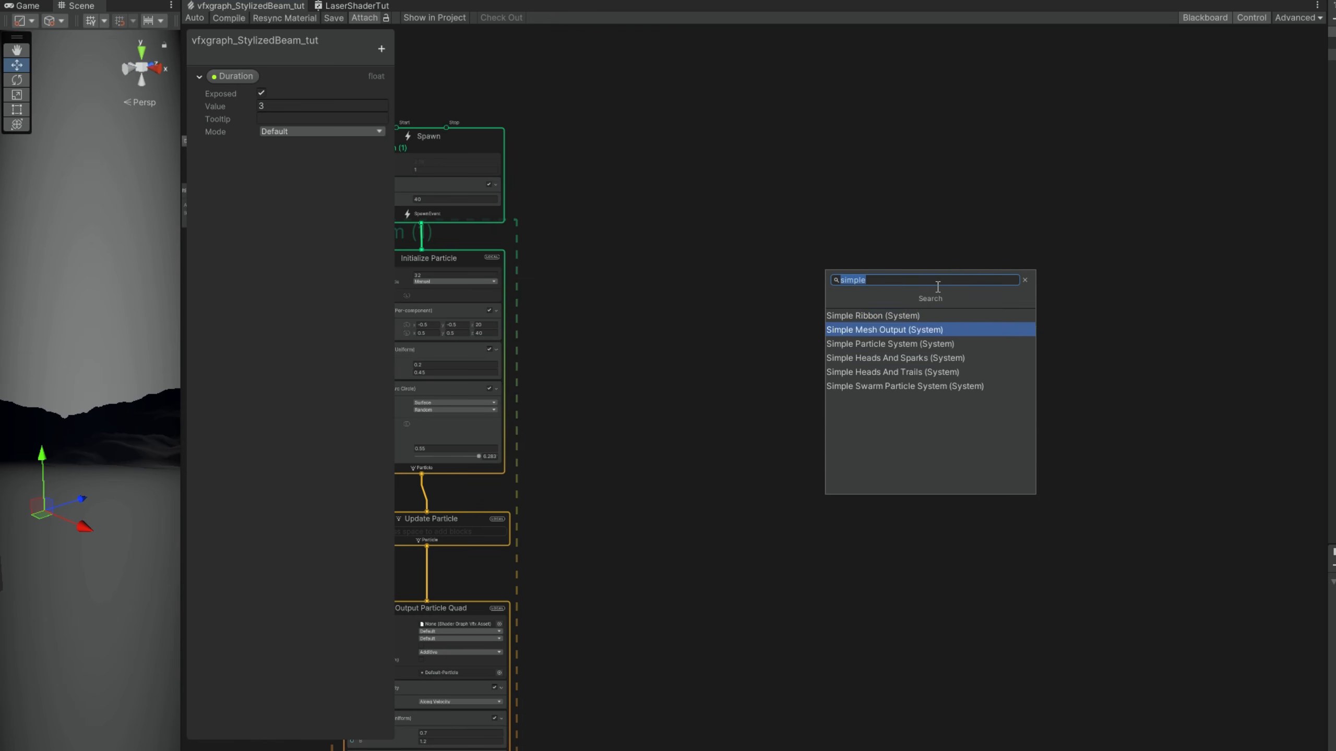
key(Down)
key(Return)
drag(905, 57, 808, 327)
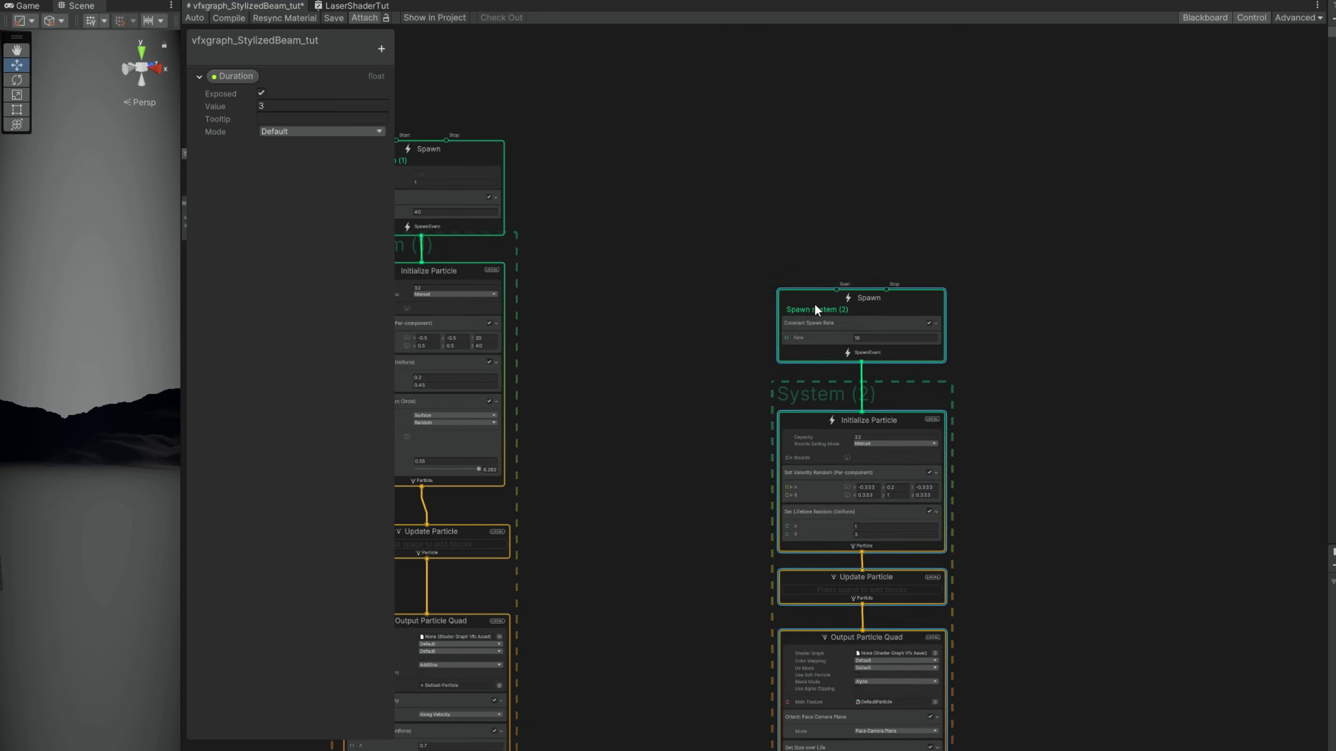
- Set the new Output Particle Quad to the Default-Particle texture with Additive blend mode and Use Soft Particle enabled
scroll(819, 679, up, 5)
click(1097, 707)
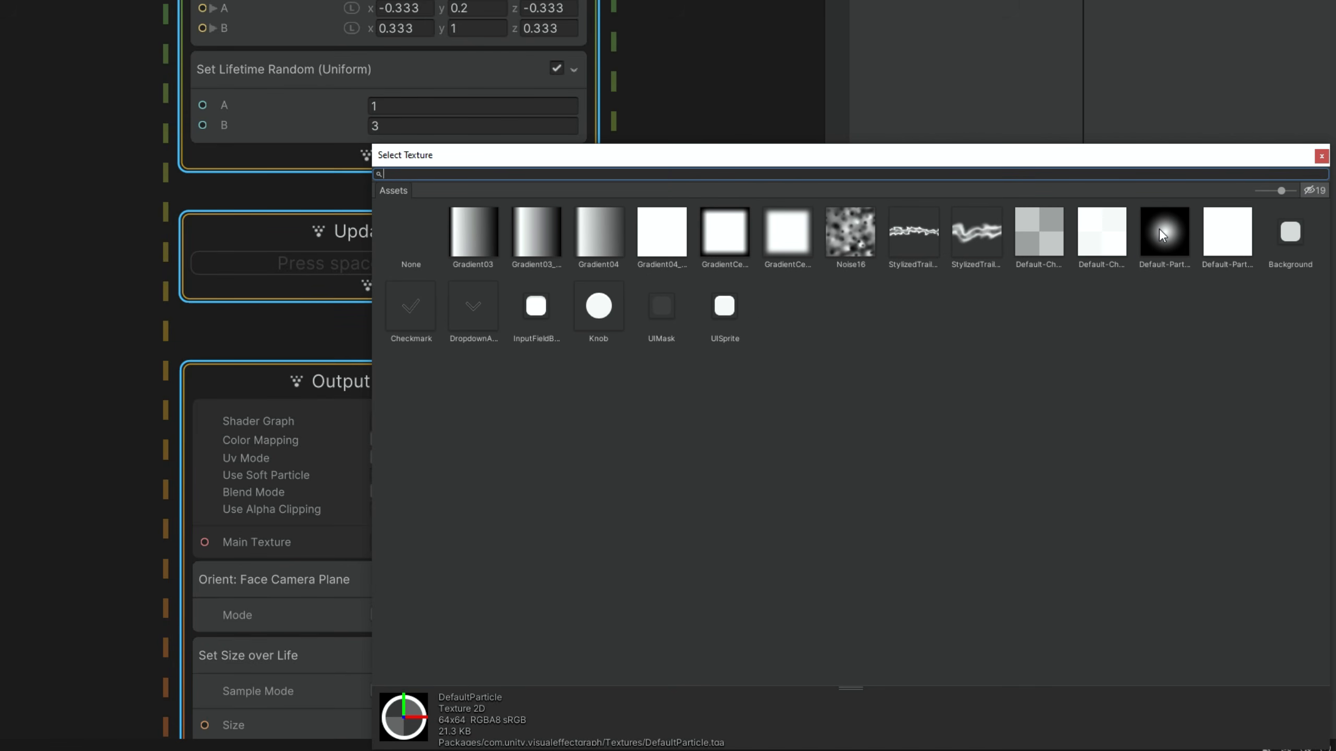
click(1171, 246)
double_click(1180, 227)
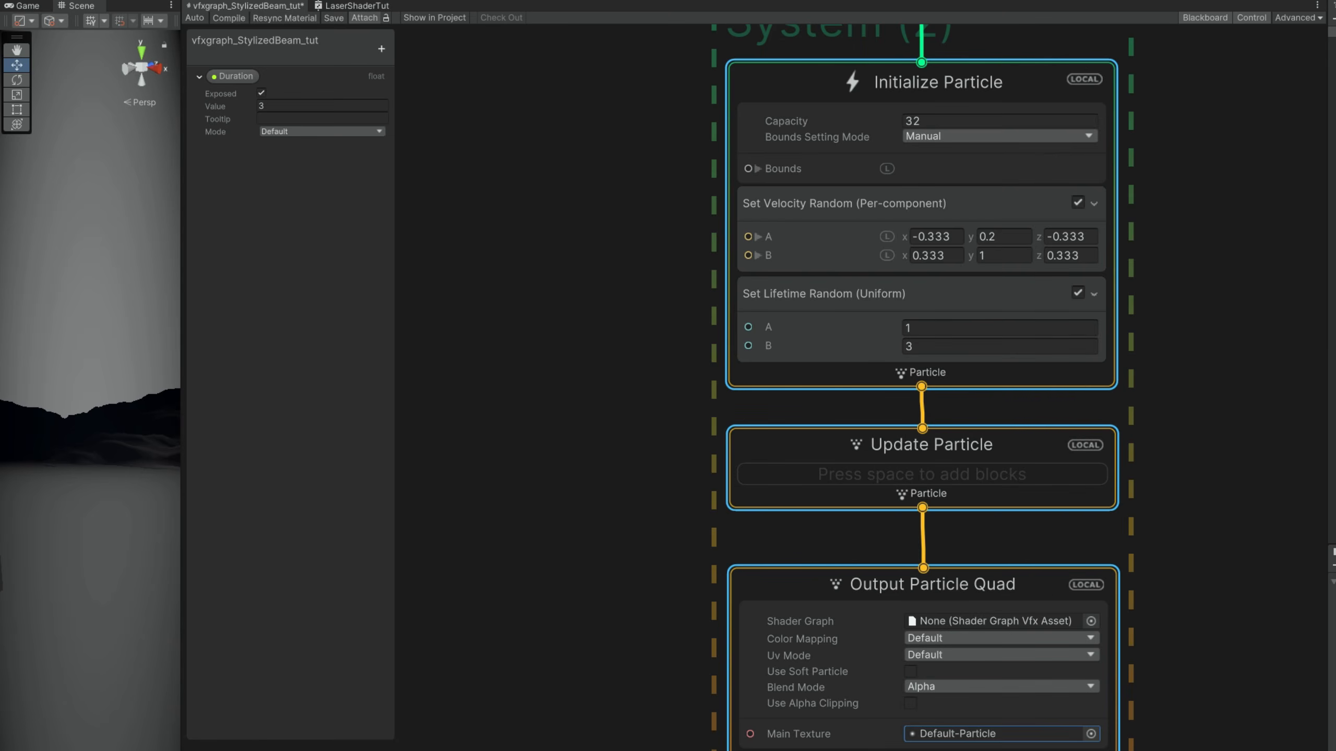
click(988, 693)
click(928, 703)
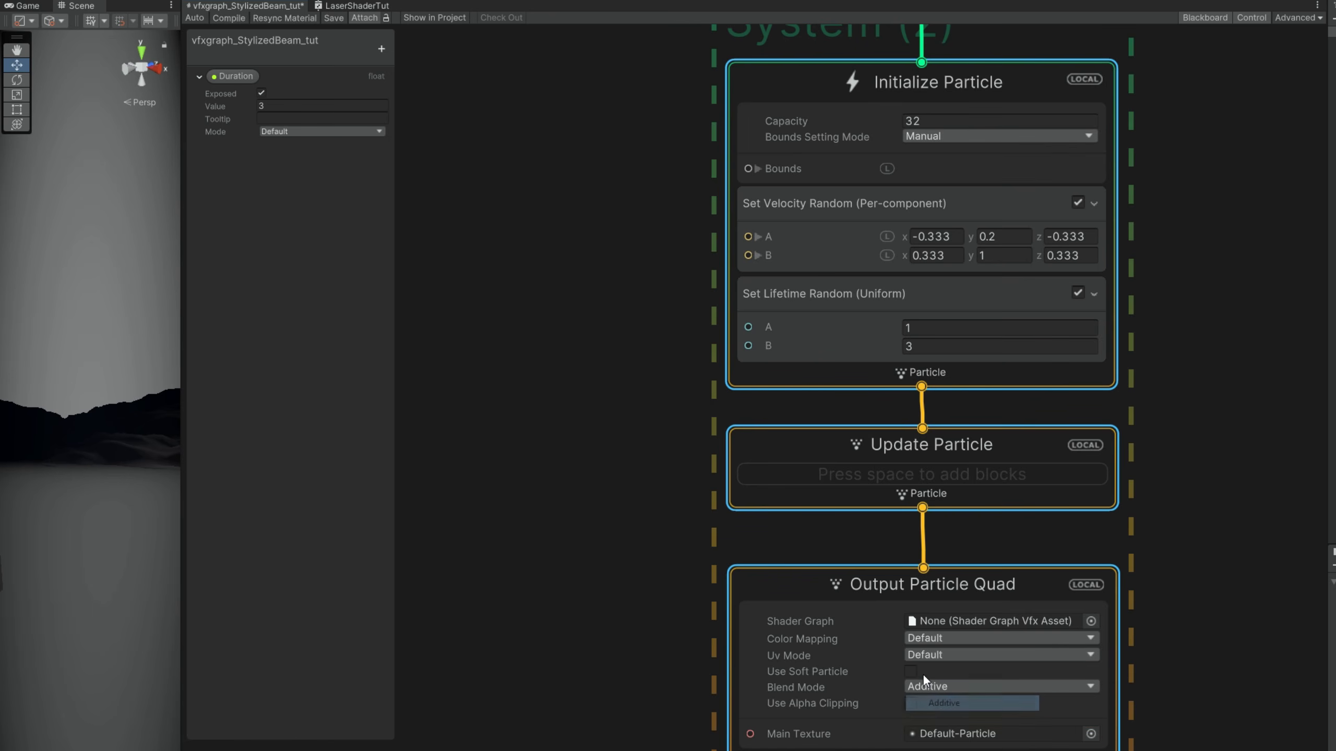
- Add a Set Size block above Set Size over Life in the new Output Particle Quad
middle_drag(1218, 748, 1213, 432)
scroll(1110, 497, up, 2)
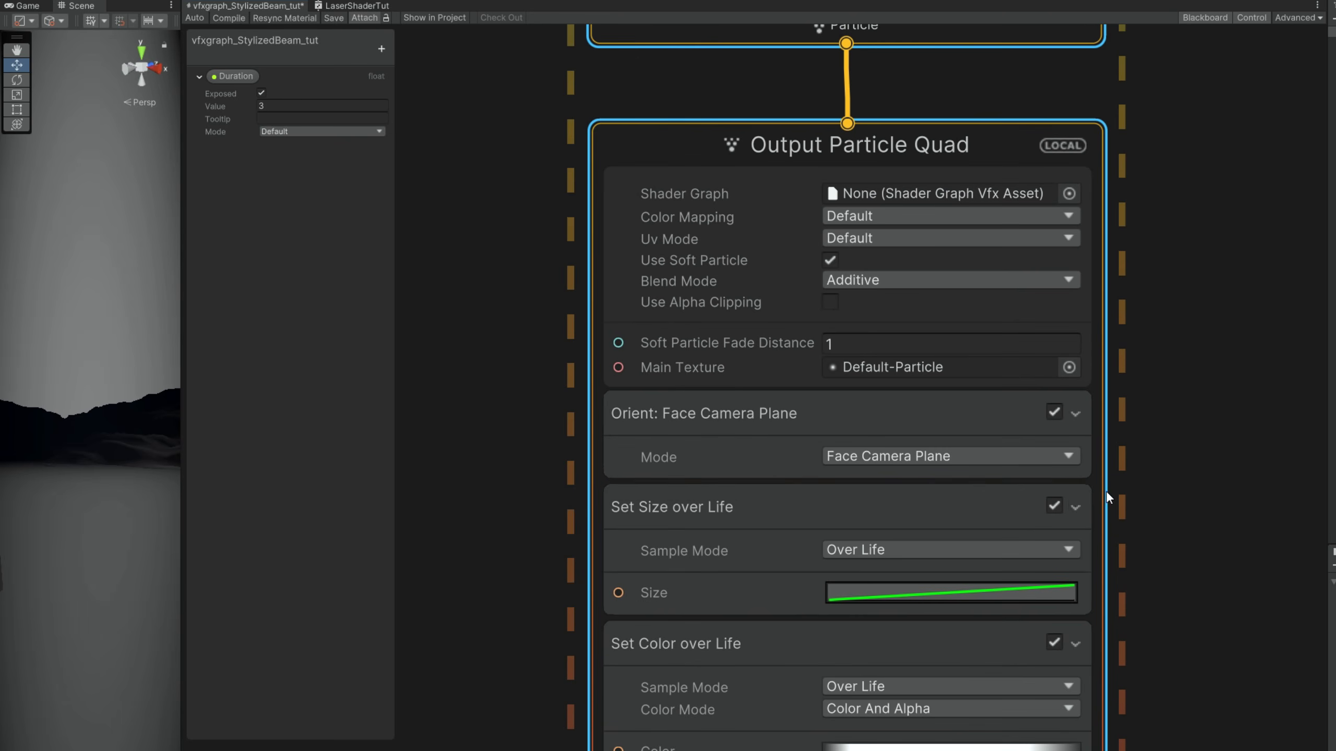
click(1000, 510)
key(space)
text(size)
key(Return)
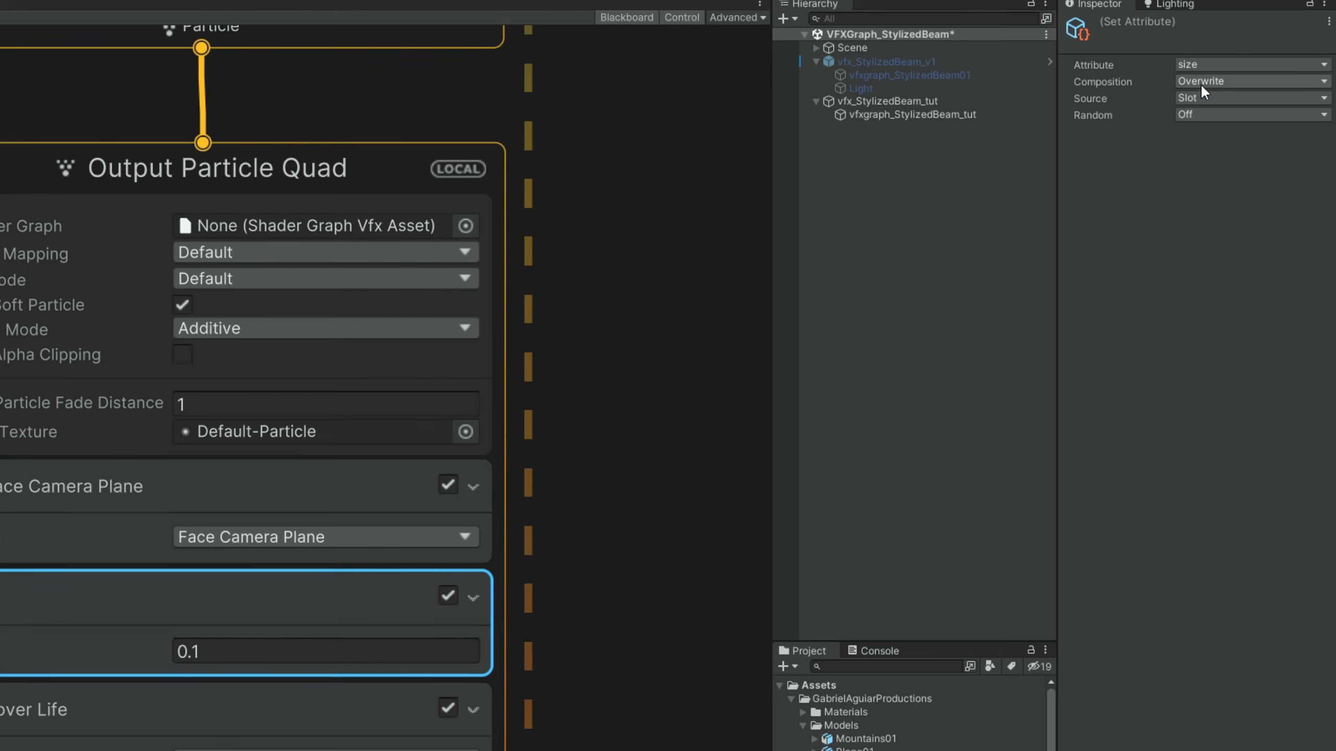
- Make the Set Size block Uniform random from 2.5 to 5, and set Size over Life to Multiply with a descending curve
click(1196, 113)
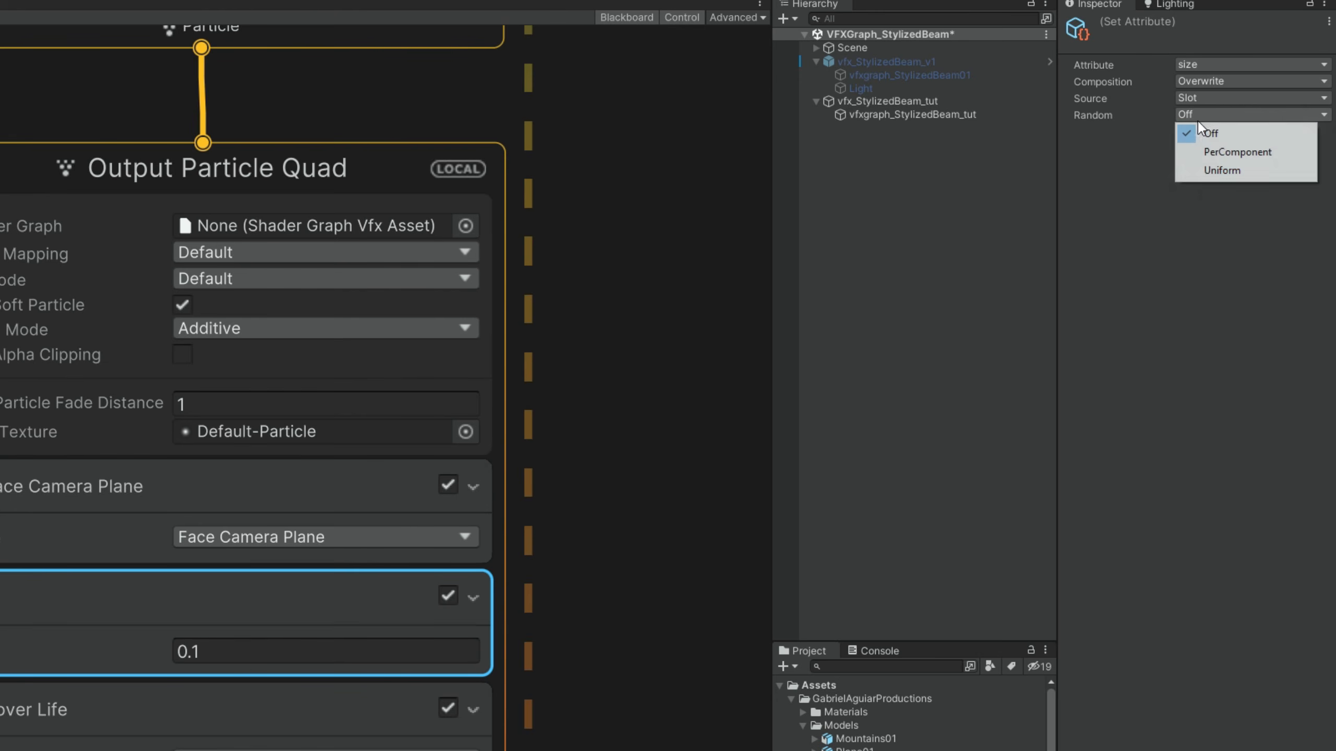
click(1202, 165)
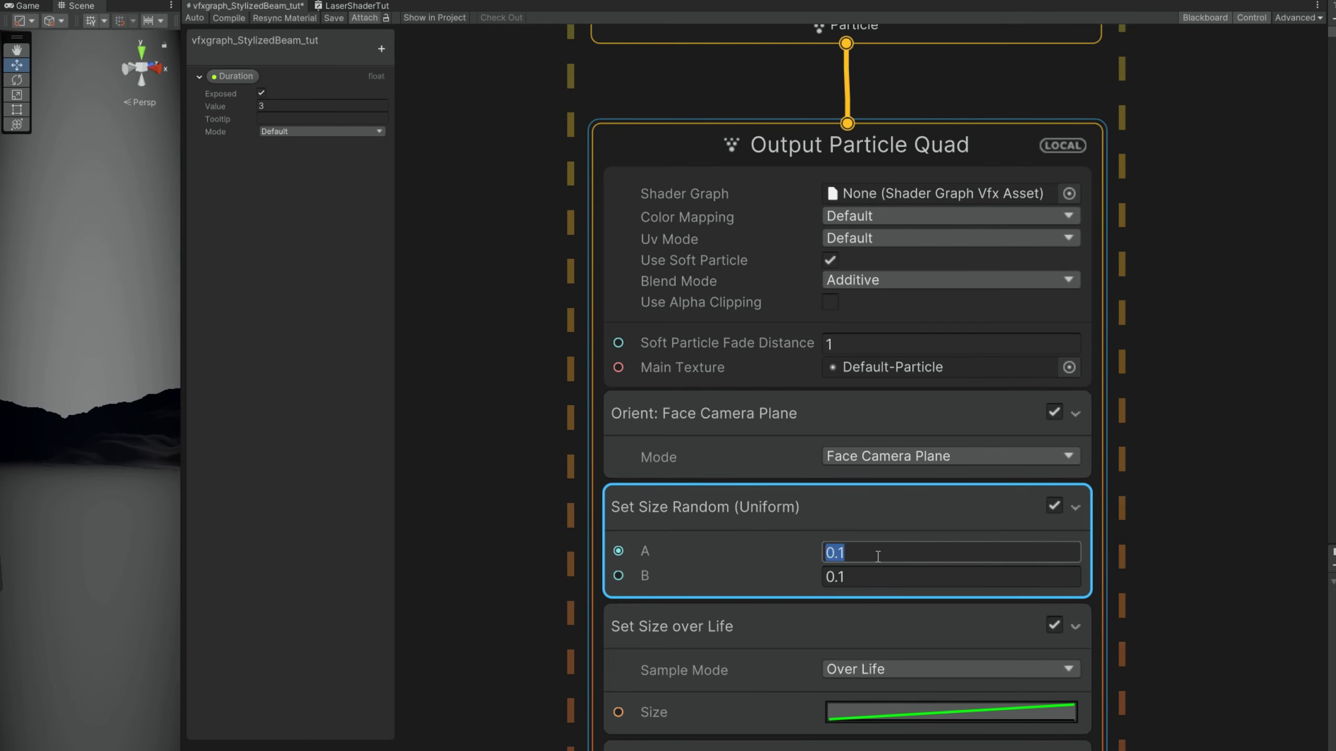
click(906, 712)
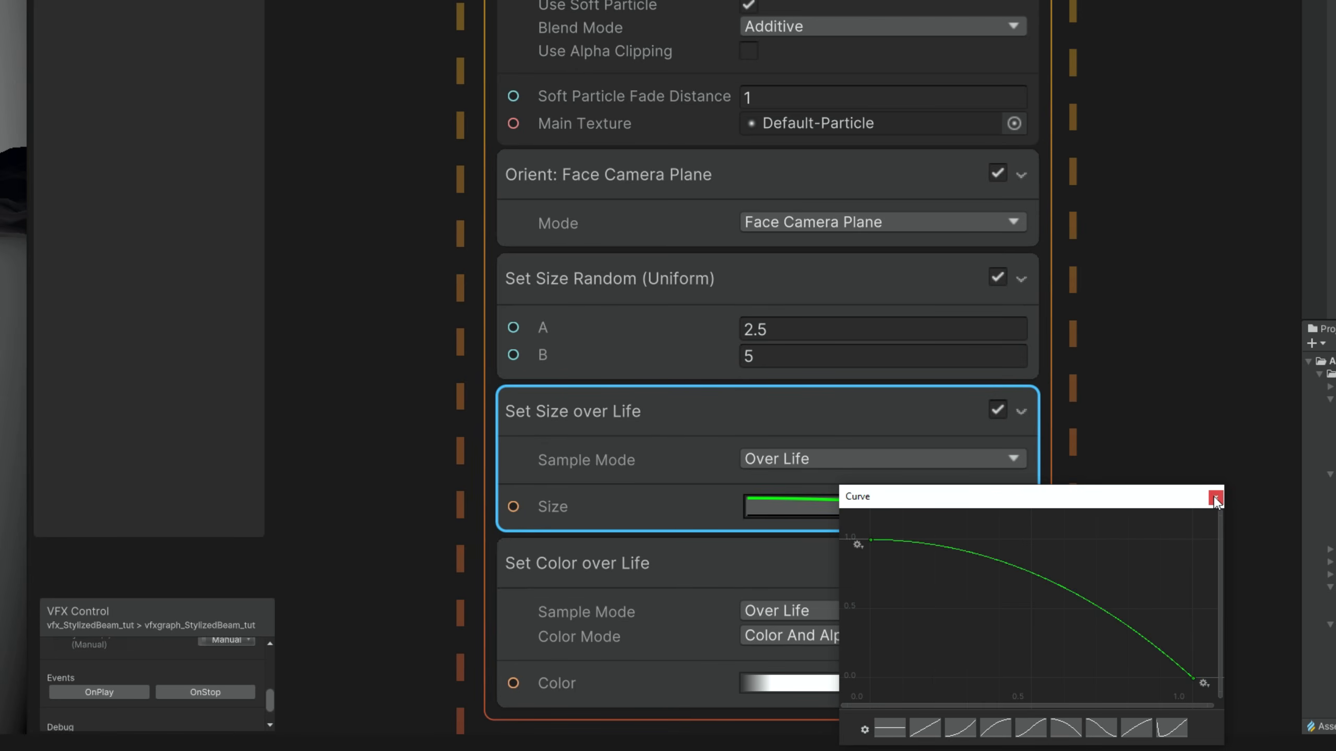
click(1214, 497)
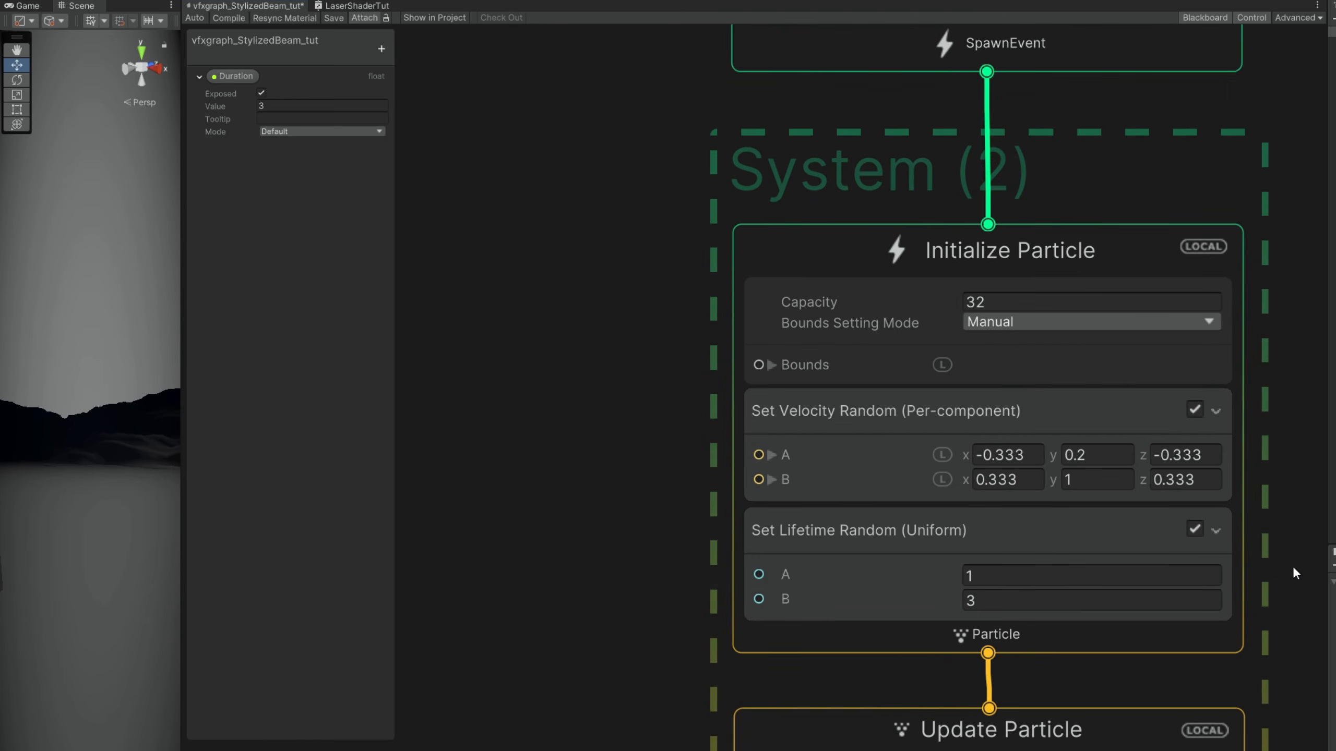
- Delete the new system's Set Velocity Random block and set its random lifetime range to 0.1–0.2
click(889, 438)
key(Delete)
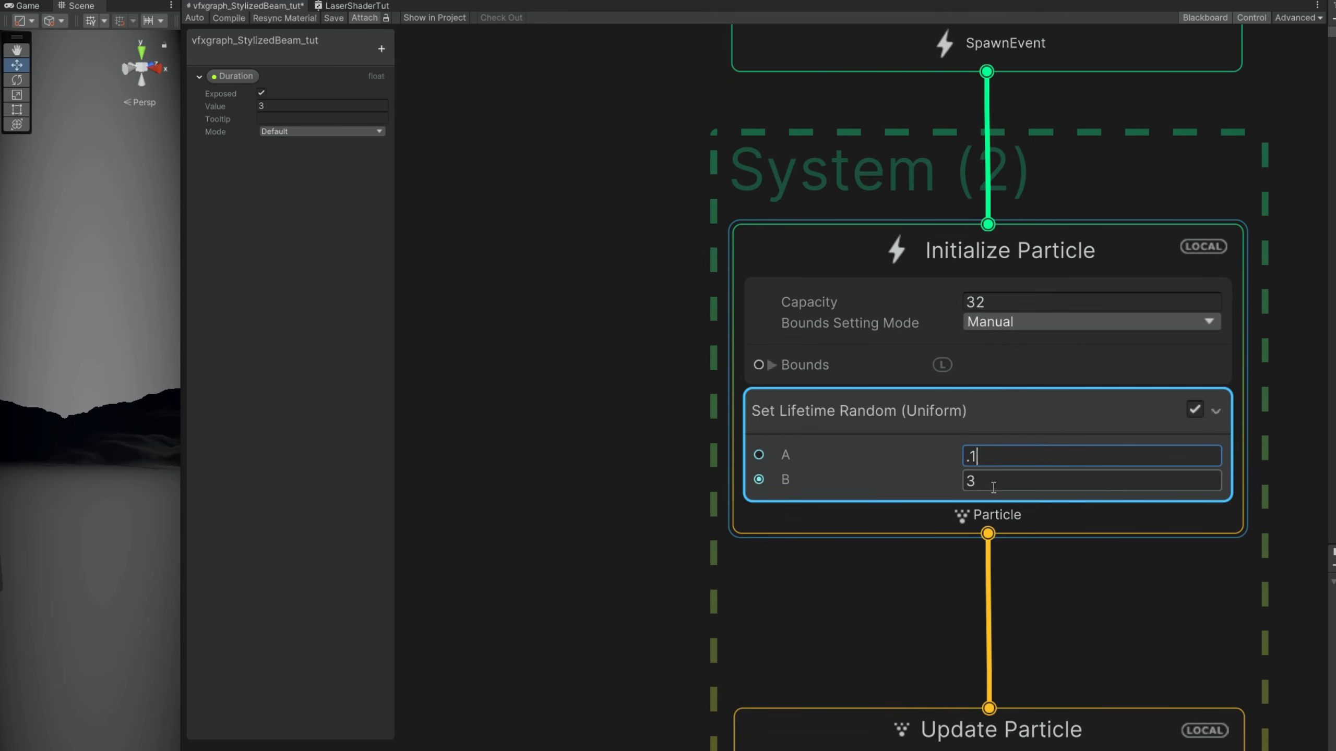
- Set the new Initialize Particle context's capacity to 100
middle_drag(969, 290, 973, 516)
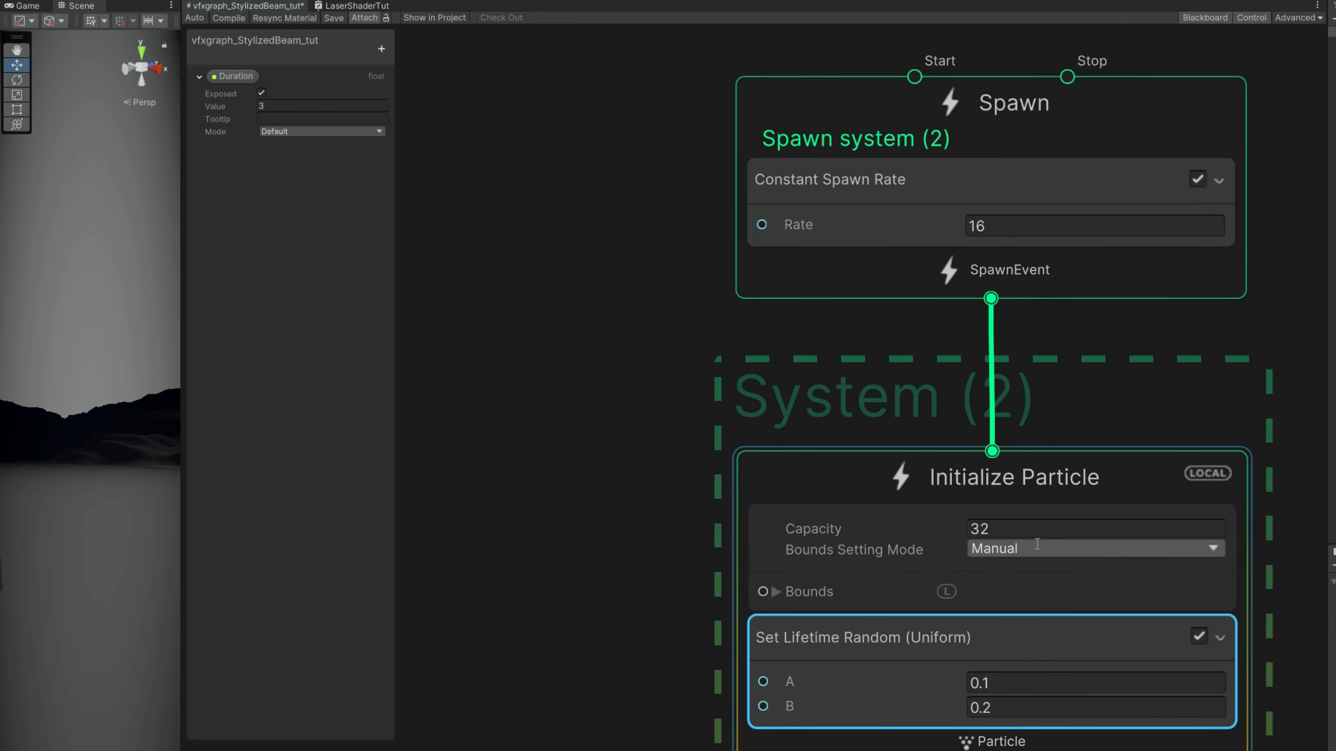
click(1037, 530)
text(100)
- Make the new Spawn context's Loop Duration and Loop Count Constant, and connect the Duration property to Loop Duration
click(847, 95)
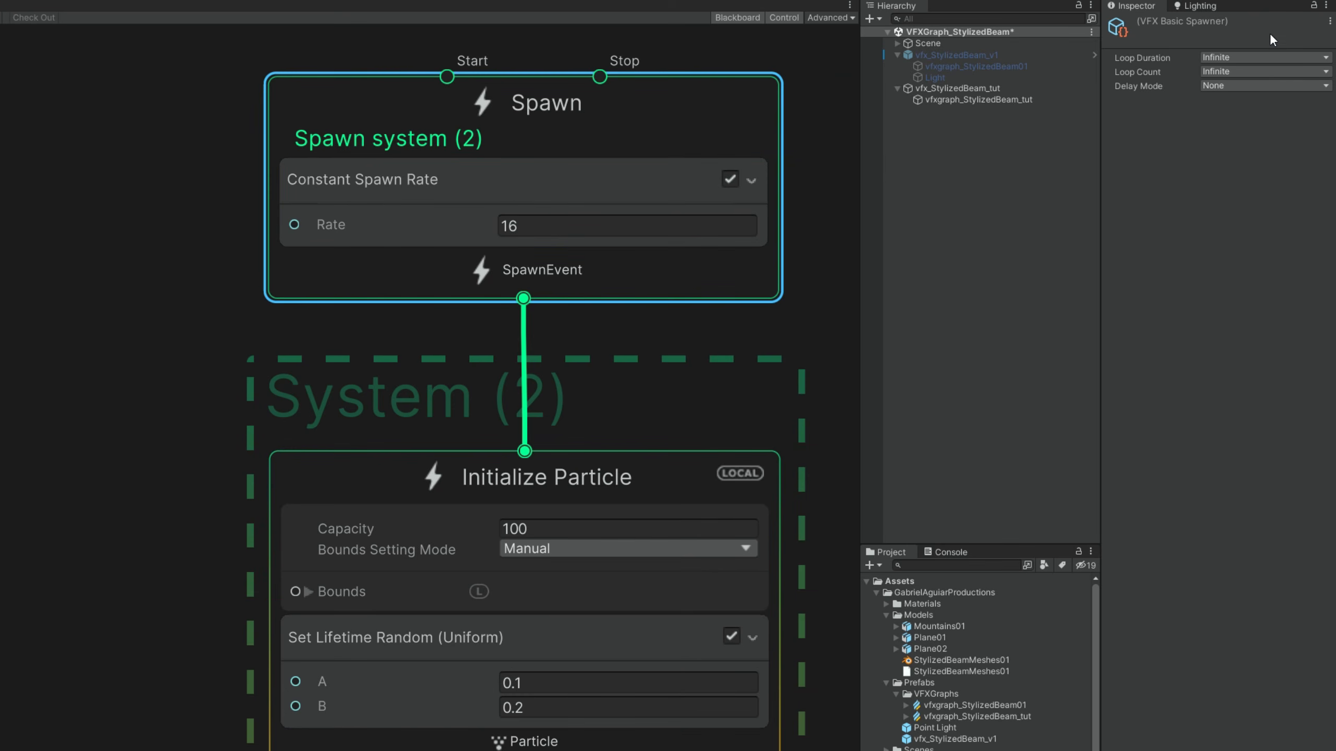
click(1241, 89)
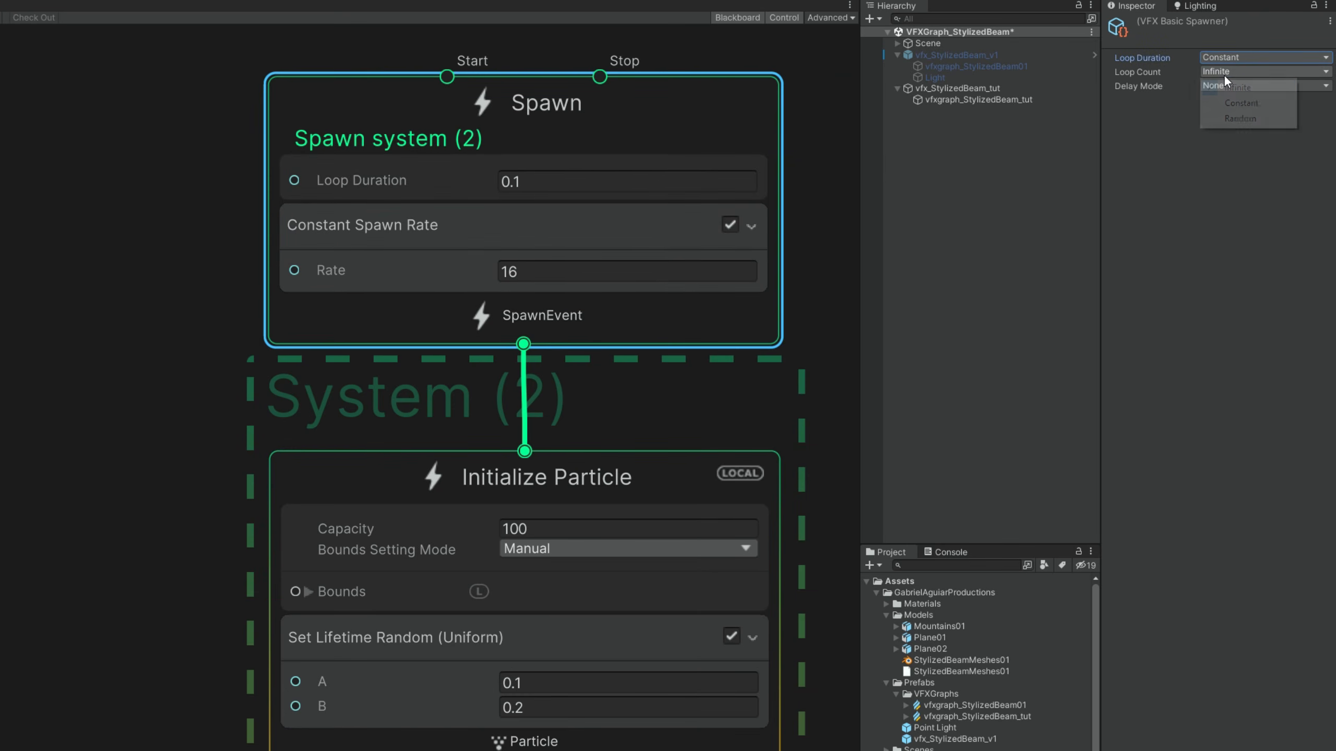
click(1239, 103)
drag(244, 80, 737, 174)
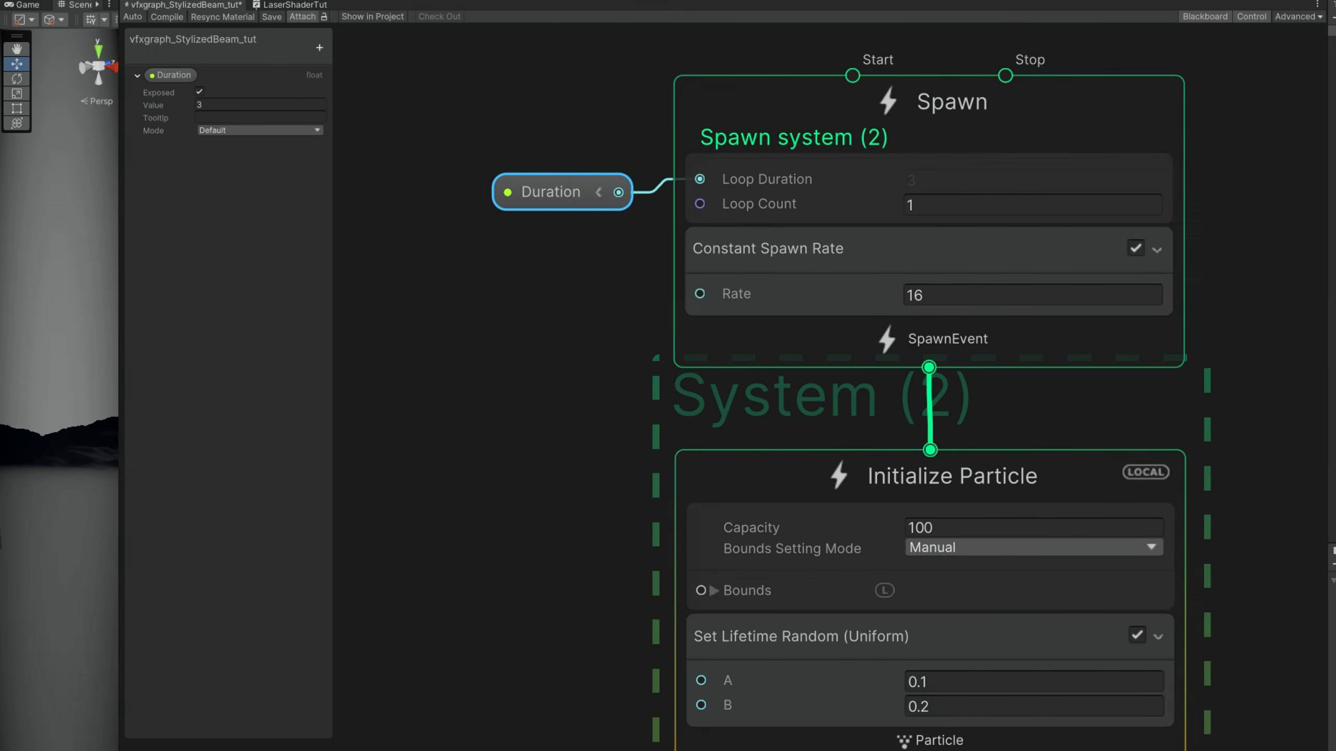
- Add a Set Color block above Set Color over Life in the new output with an orange HDR color of about 25.58, 5.81, 1.83
middle_drag(617, 731, 602, 139)
scroll(603, 437, down, 5)
middle_drag(602, 699, 698, 354)
scroll(816, 503, up, 4)
click(827, 462)
key(space)
text(set color)
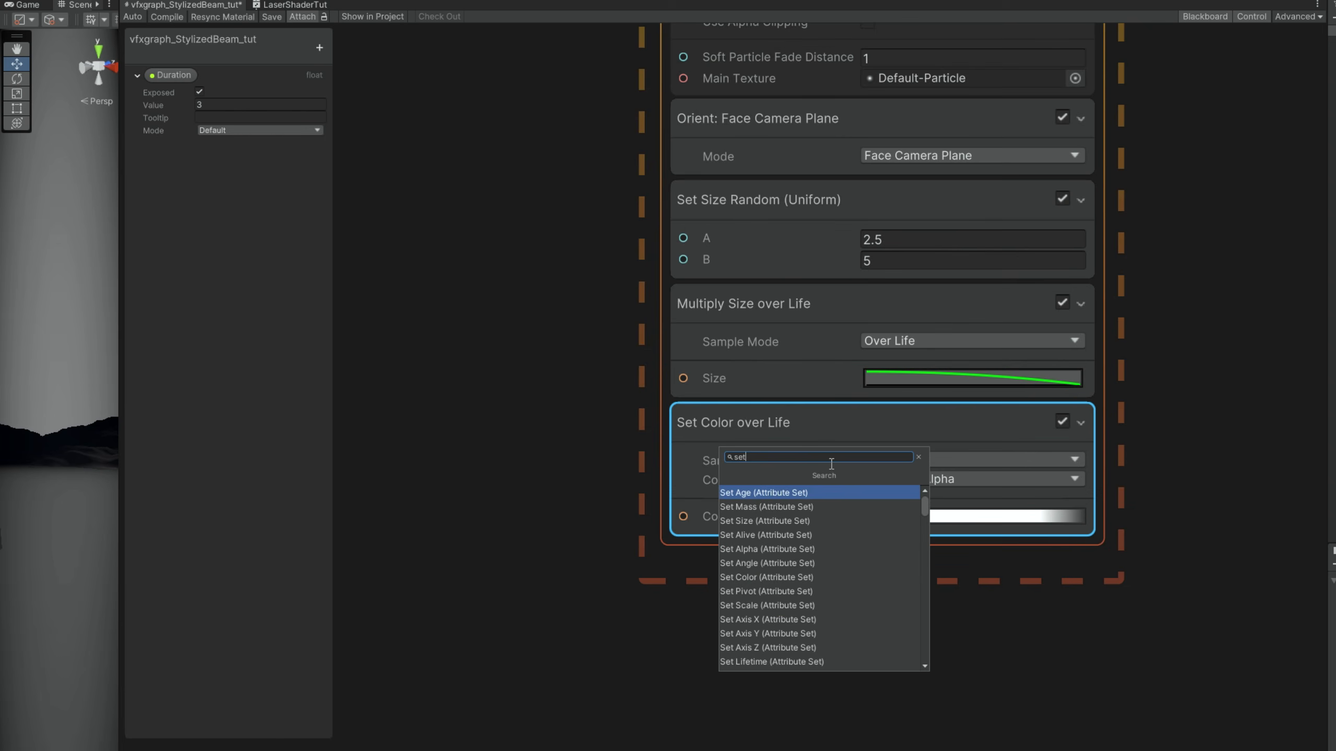
key(Return)
click(870, 460)
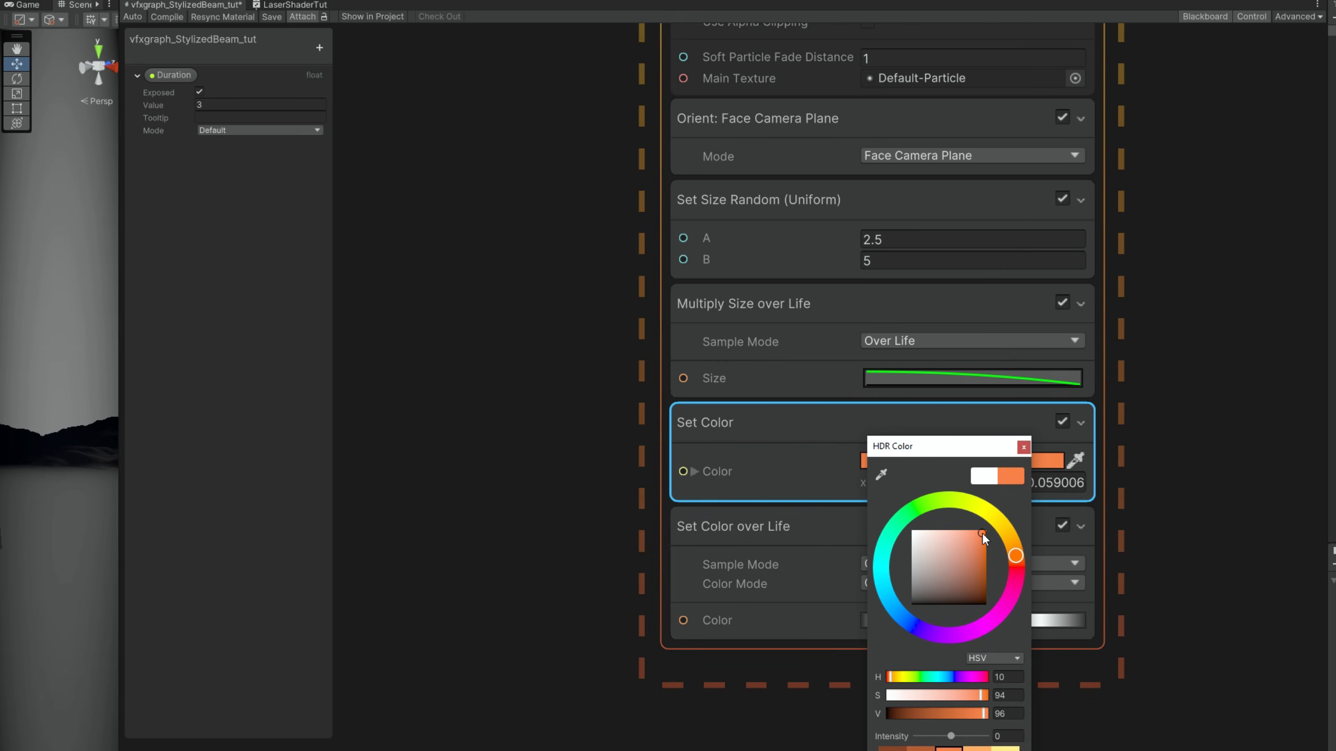
click(1023, 447)
- Set both the Composition and Alpha Composition of the new output's Color over Life block to Multiply
click(993, 552)
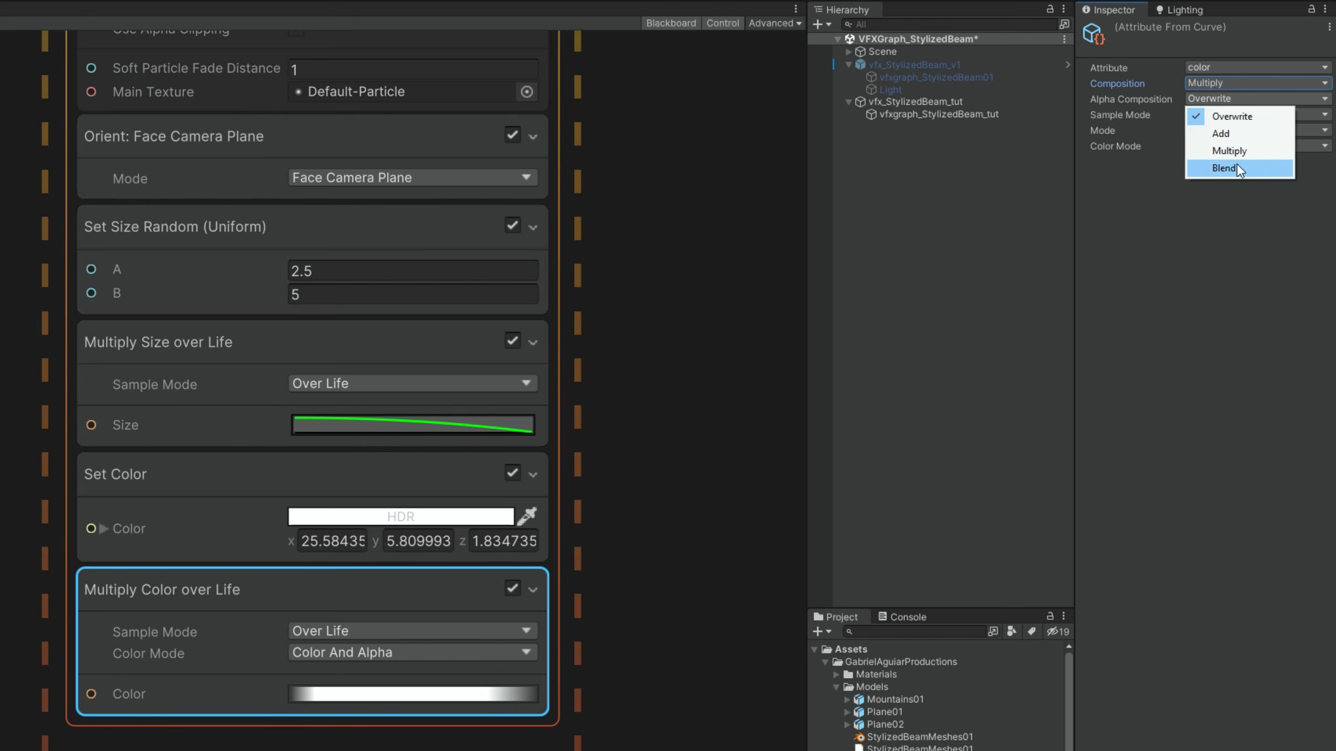
click(1225, 168)
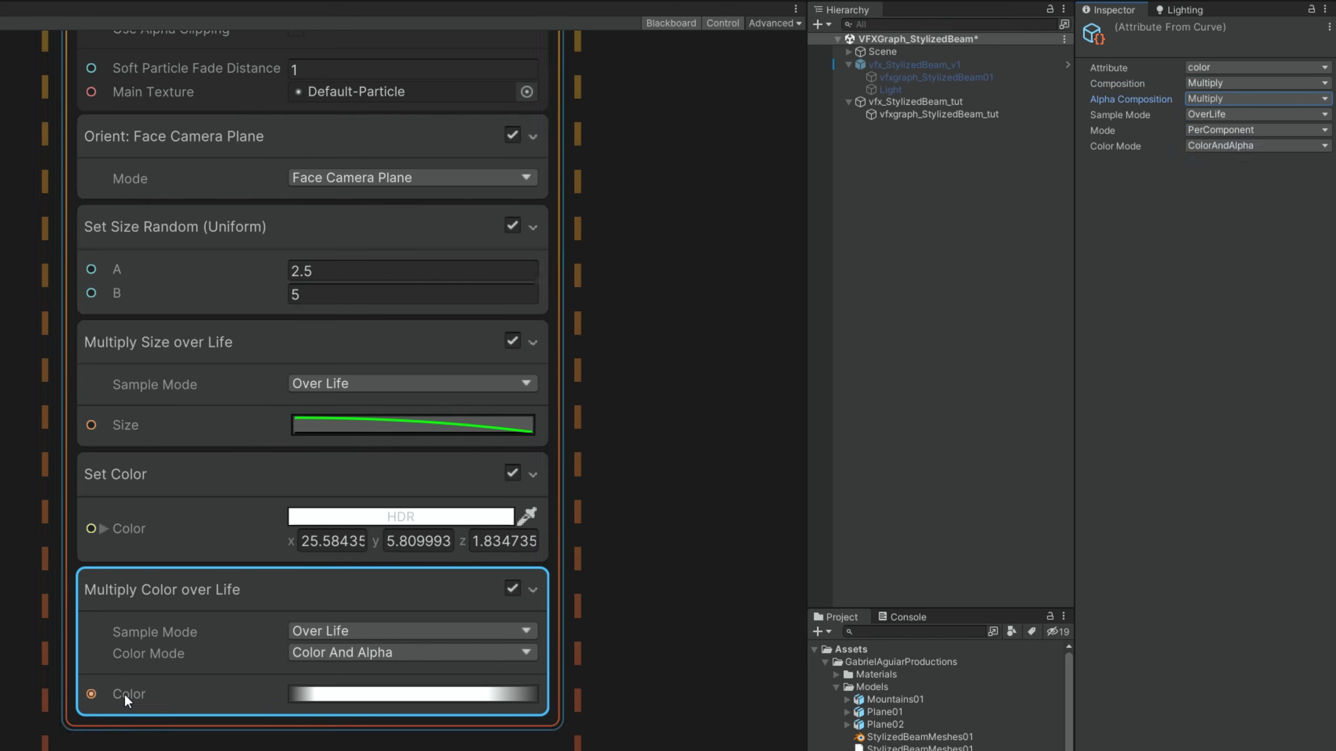